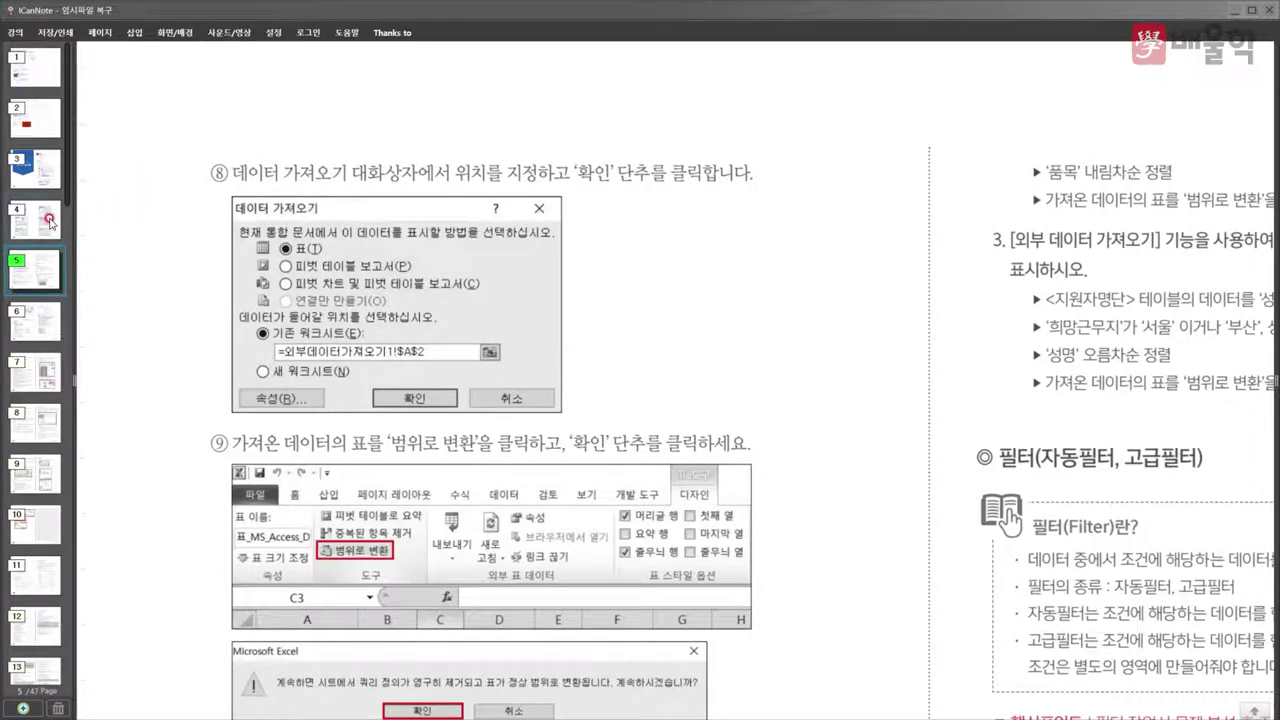
- Go to page 3 of the lecture notes and read the instructions for starting an external data import with Microsoft Query
left_click(48, 220)
left_click(40, 168)
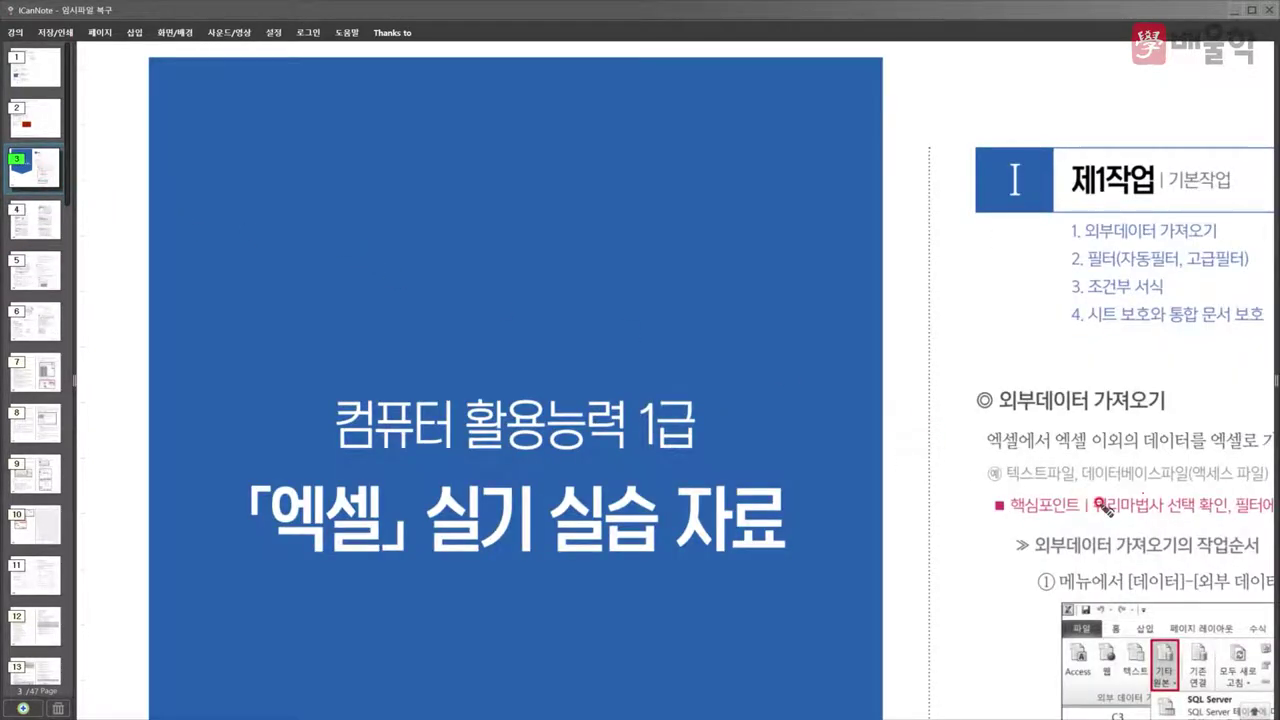
left_click_drag(1110, 480, 691, 244)
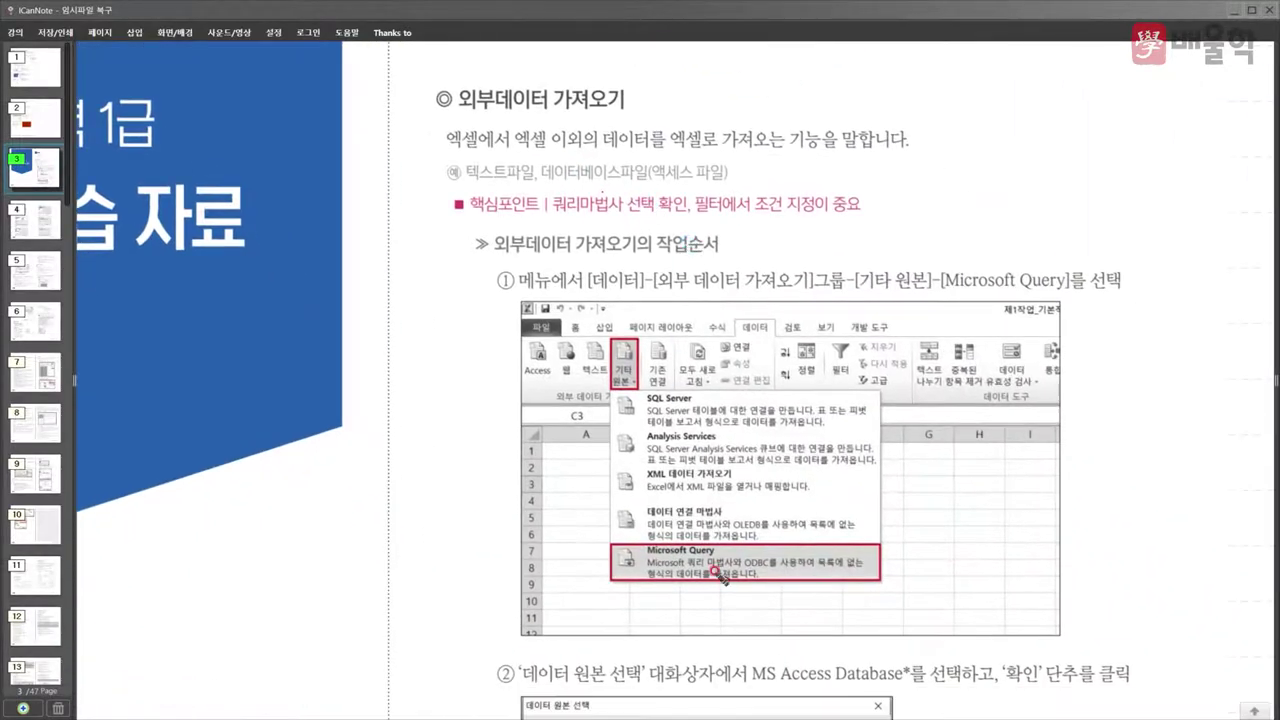
left_click_drag(725, 600, 712, 258)
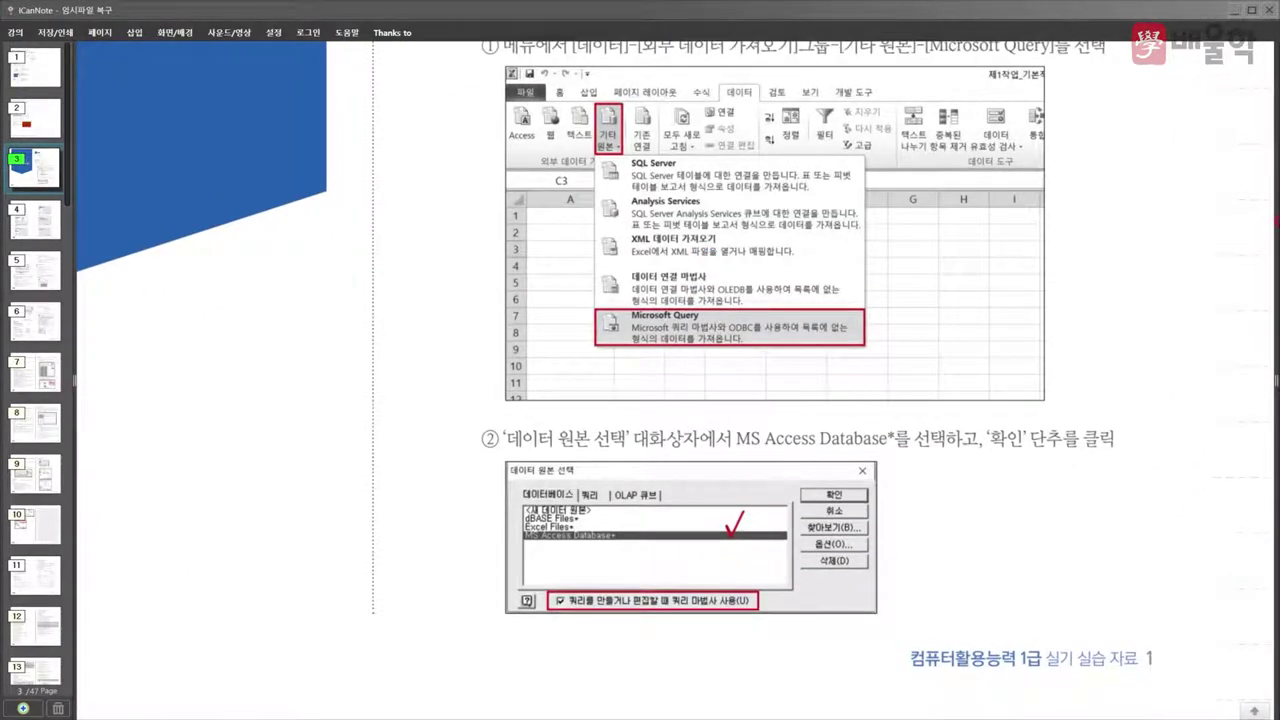
- Review page 4 of the notes on database selection and the Query Wizard's column, filter, sort and finish stages
left_click(42, 222)
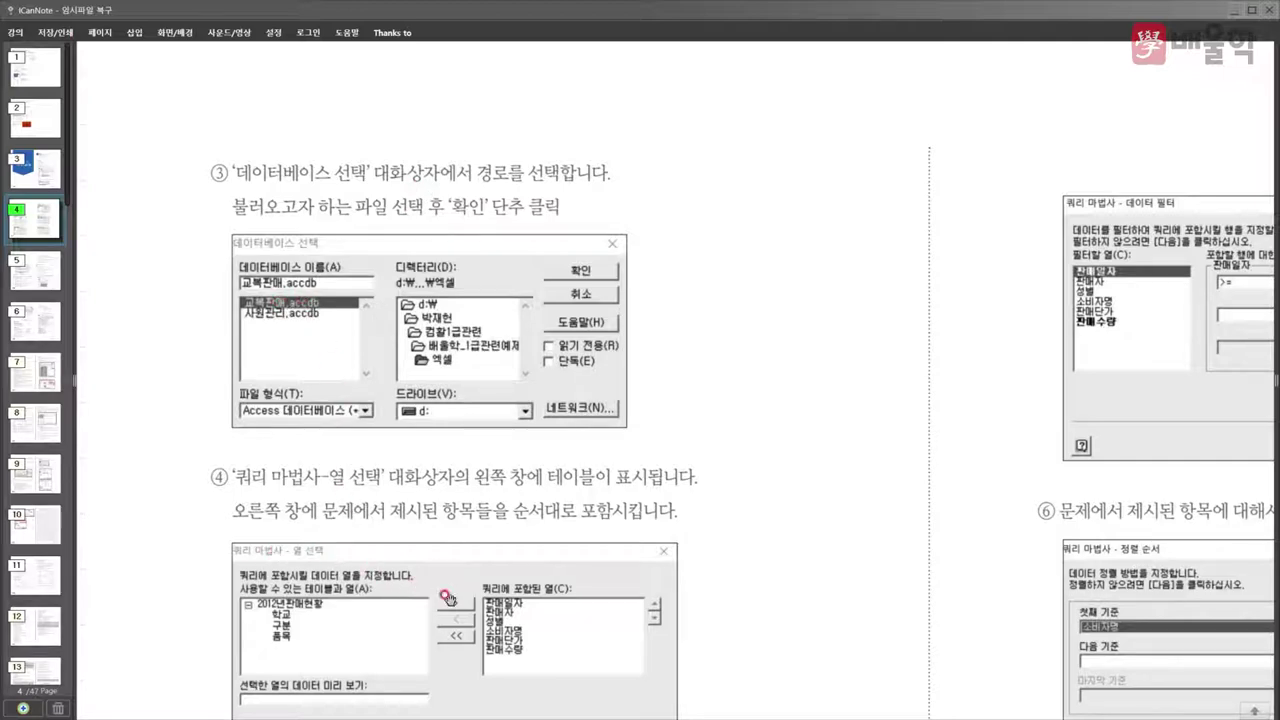
scroll(450, 600, "down", 5)
scroll(450, 608, "down", 2)
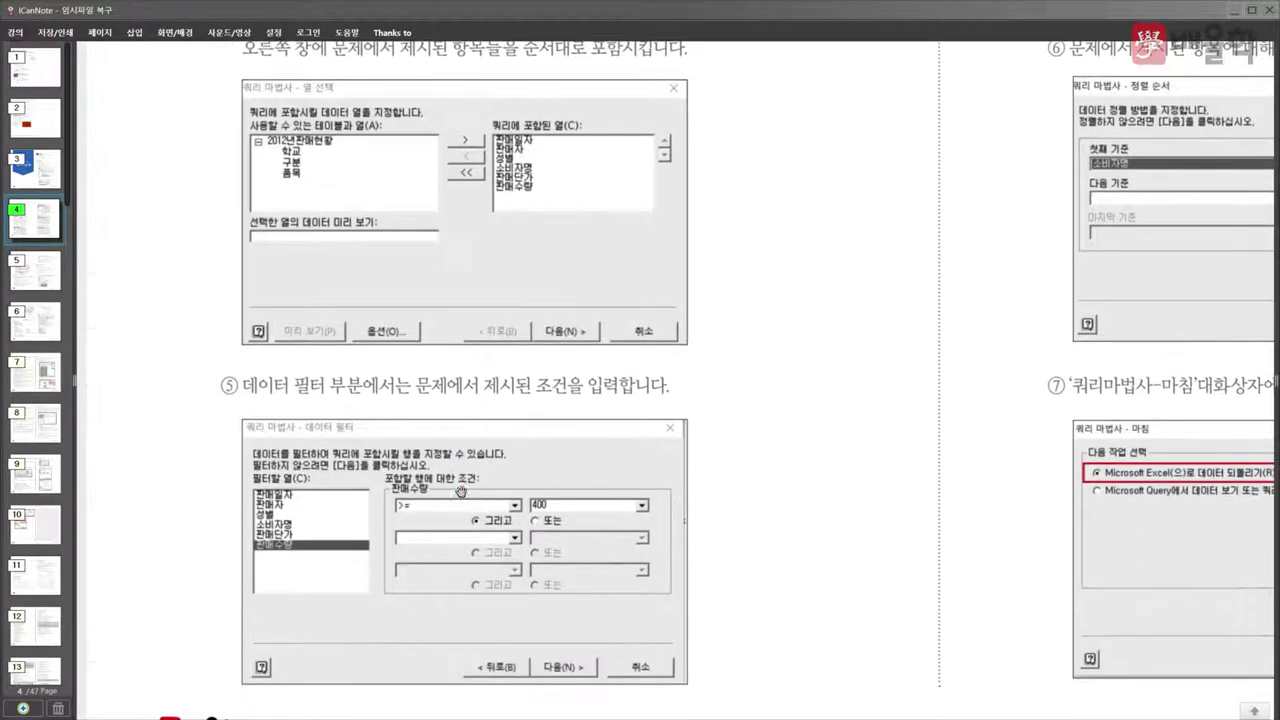
scroll(888, 449, "up", 2)
scroll(888, 449, "down", 2)
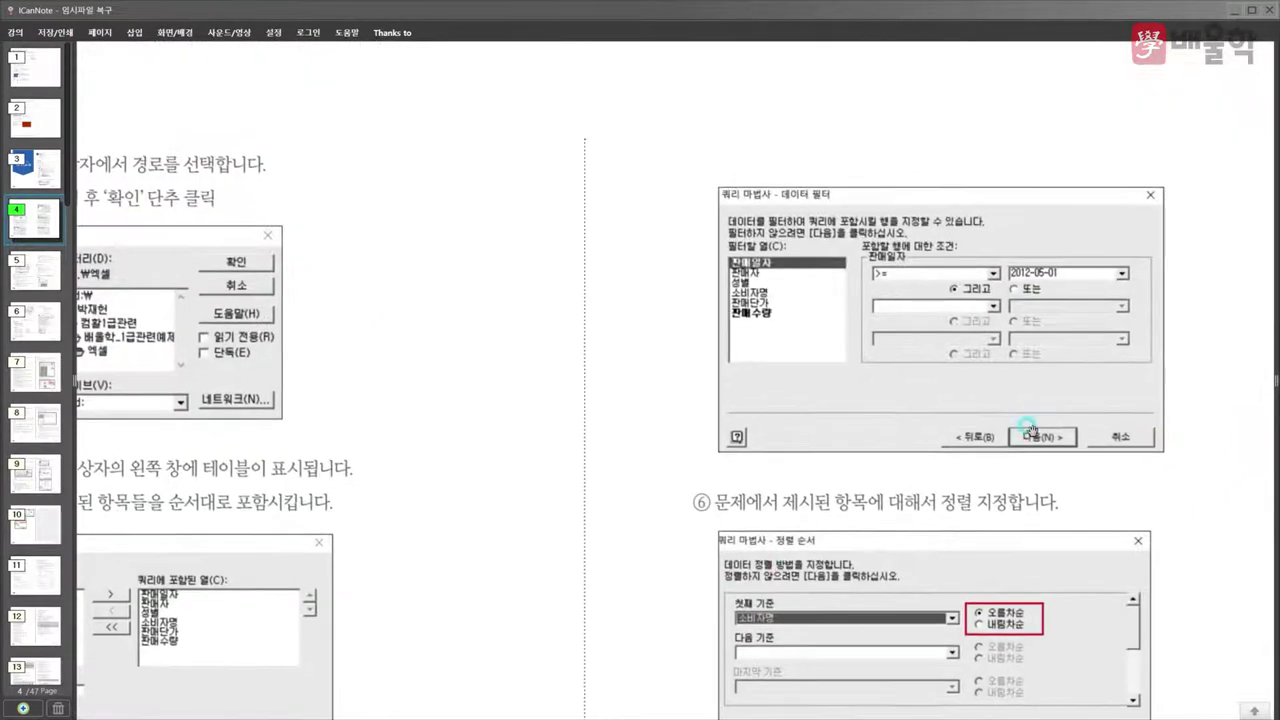
scroll(990, 360, "up", 2)
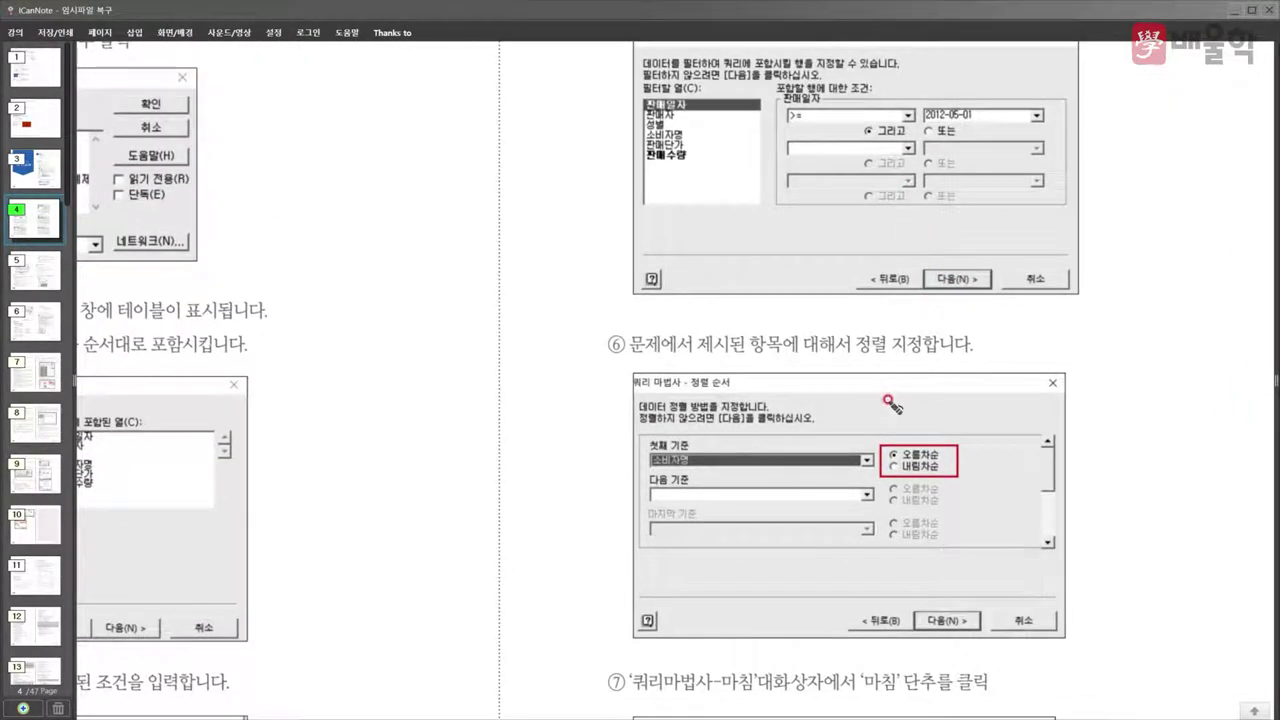
scroll(916, 447, "down", 3)
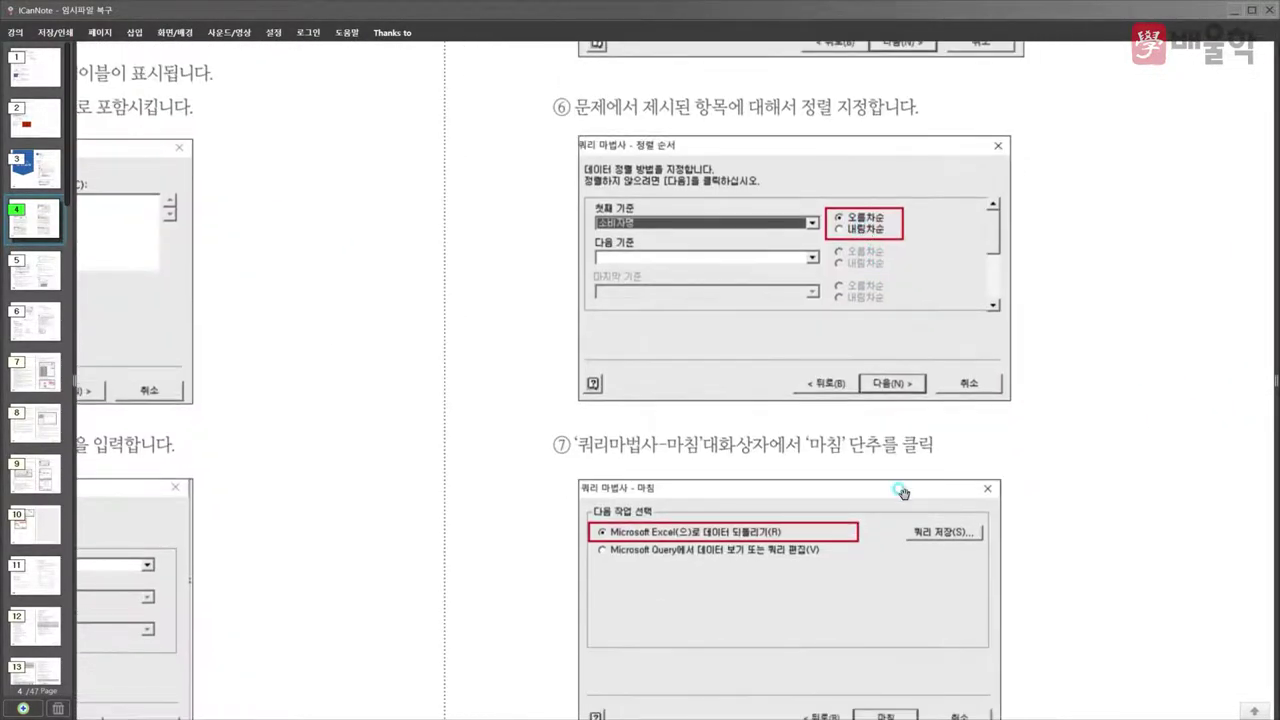
scroll(895, 494, "down", 2)
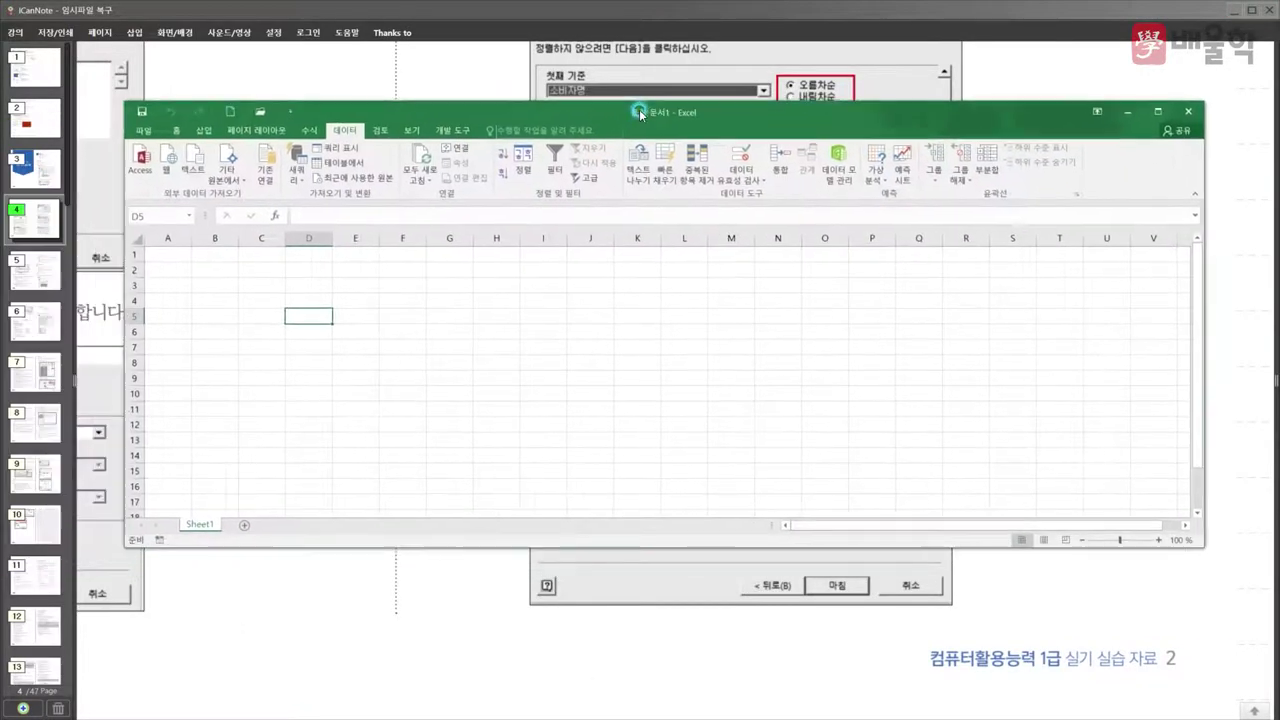
- Switch to the Excel workbook and start a Microsoft Query import using MS Access Database* as the data source
left_click_drag(634, 111, 556, 67)
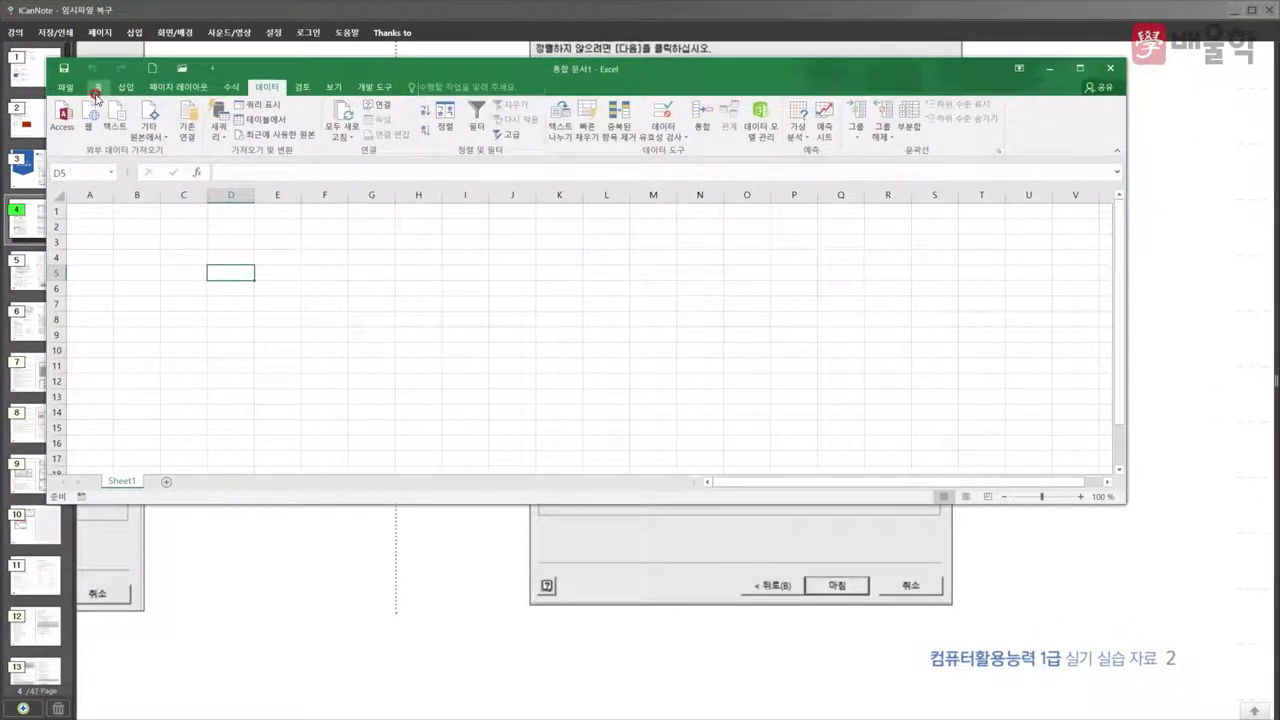
left_click(154, 139)
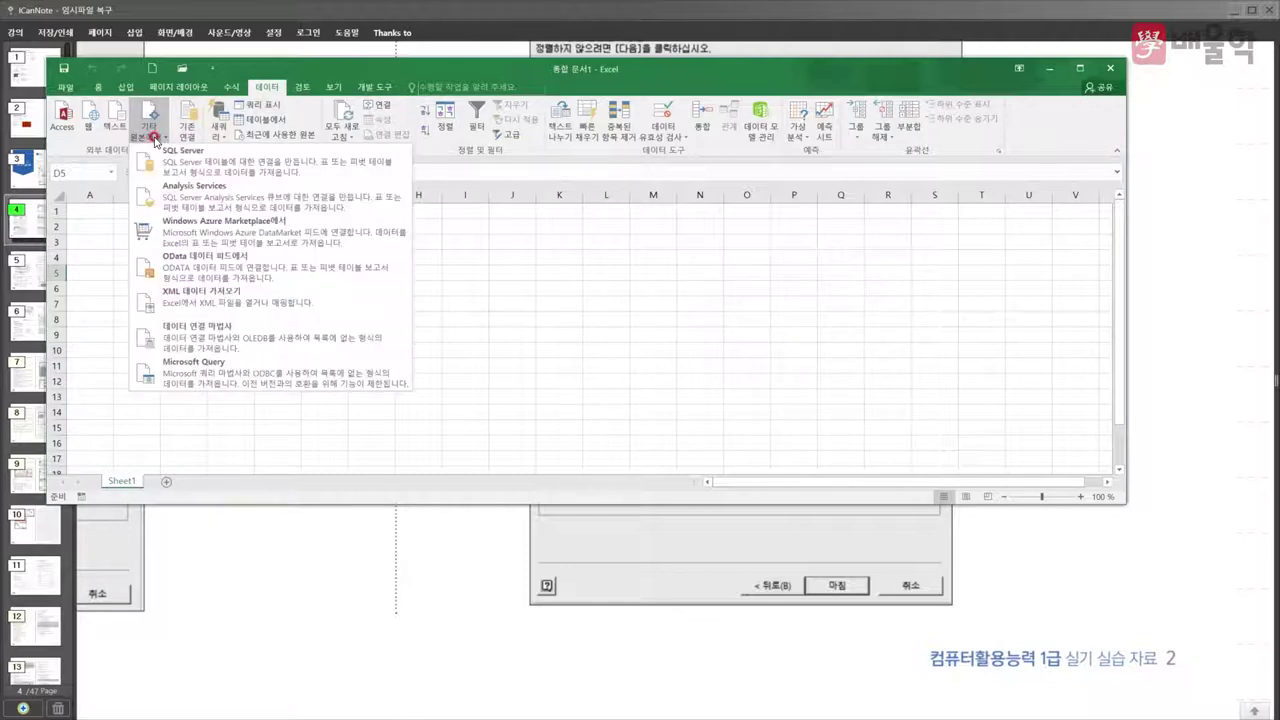
left_click(187, 366)
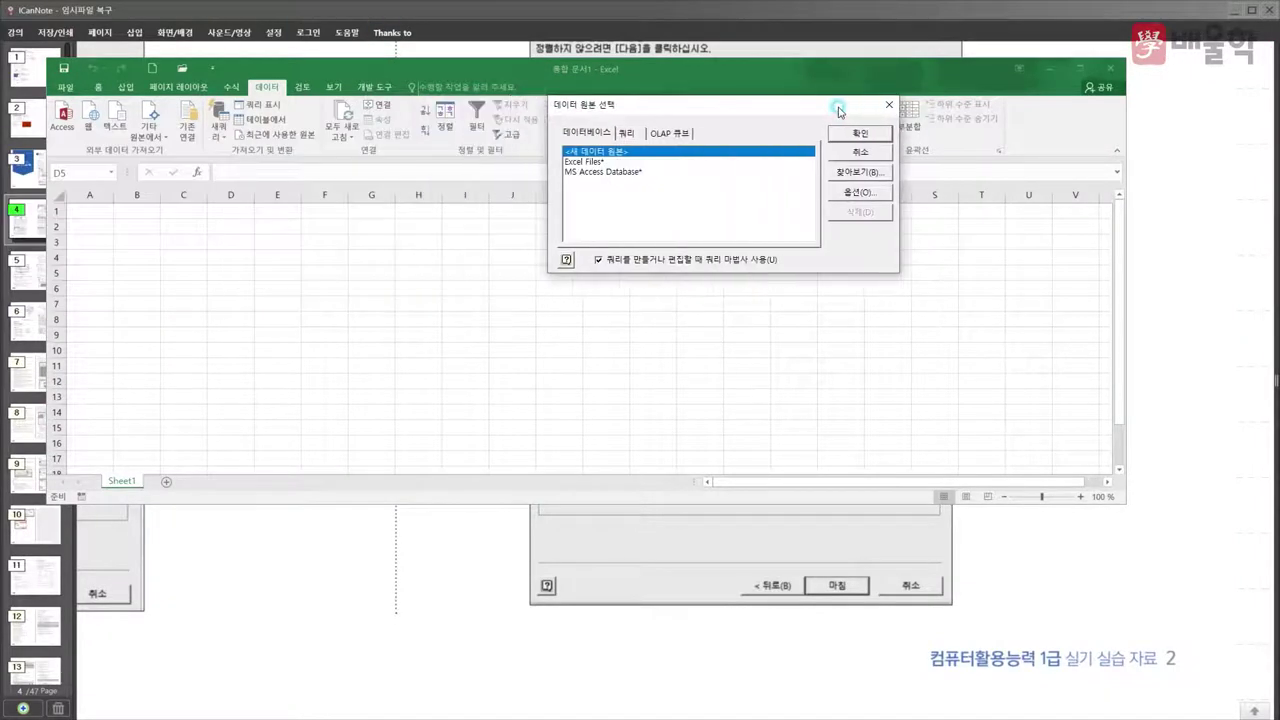
left_click(651, 116)
left_click(590, 174)
left_click(835, 137)
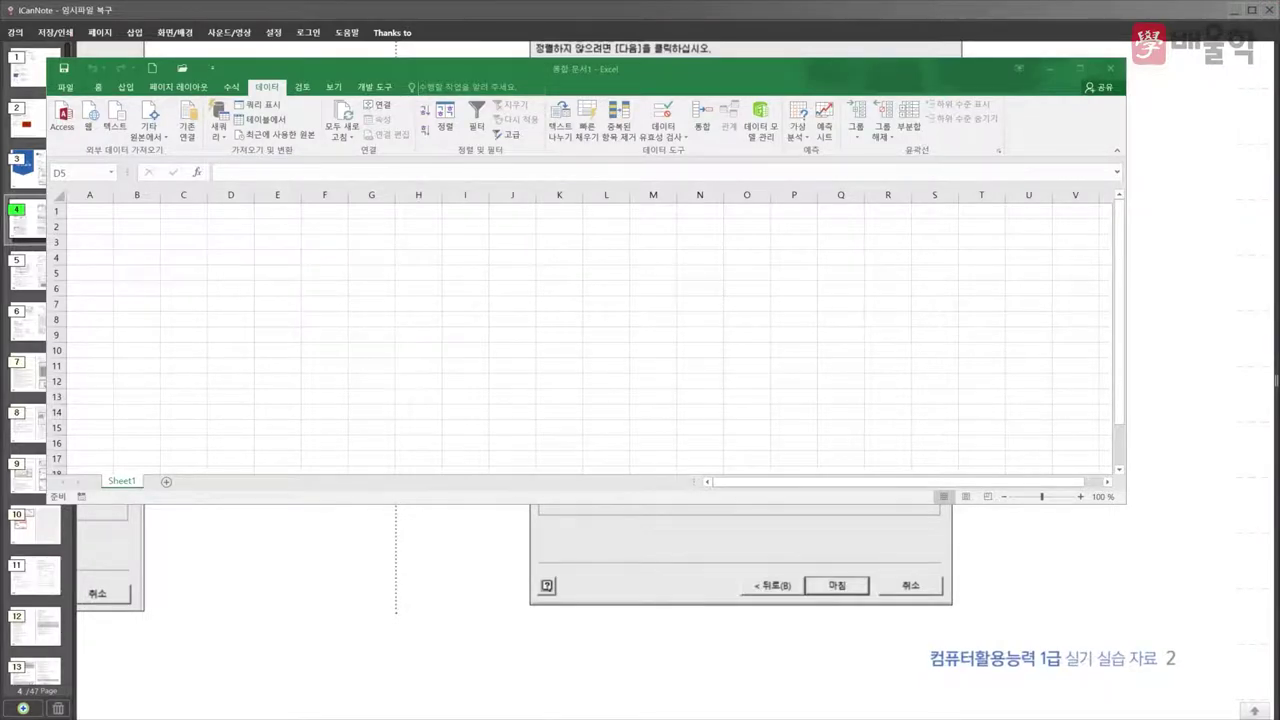
- Select the database 교복판매.accdb from the 엑셀 practice folder on drive d: as the query source
left_click_drag(263, 250, 373, 199)
left_click(366, 248)
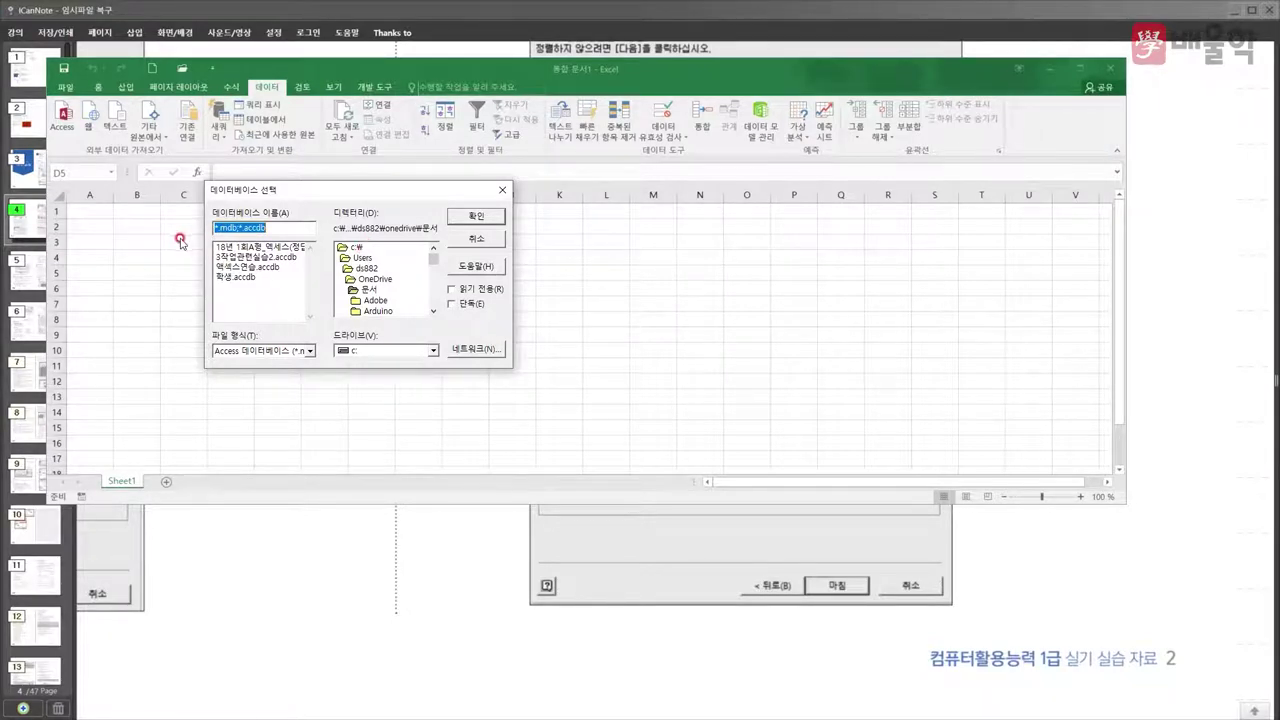
left_click(355, 350)
left_click(355, 375)
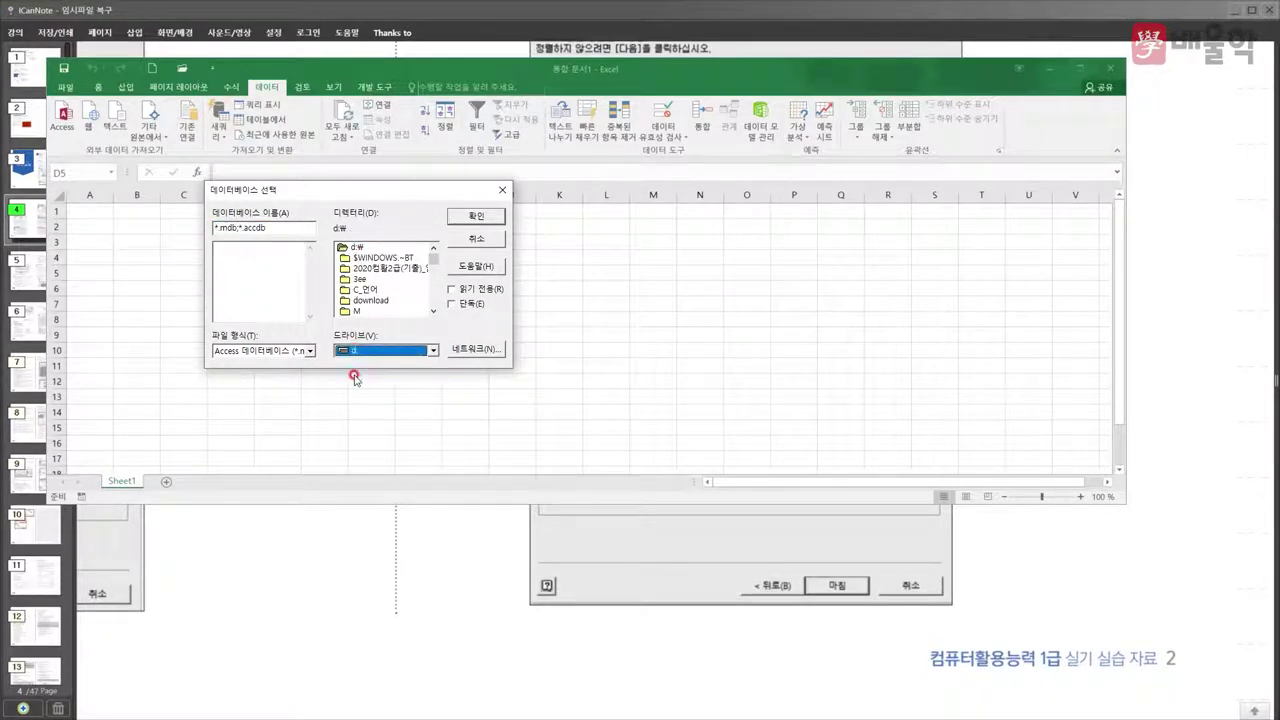
left_click_drag(433, 262, 433, 291)
left_click(389, 288)
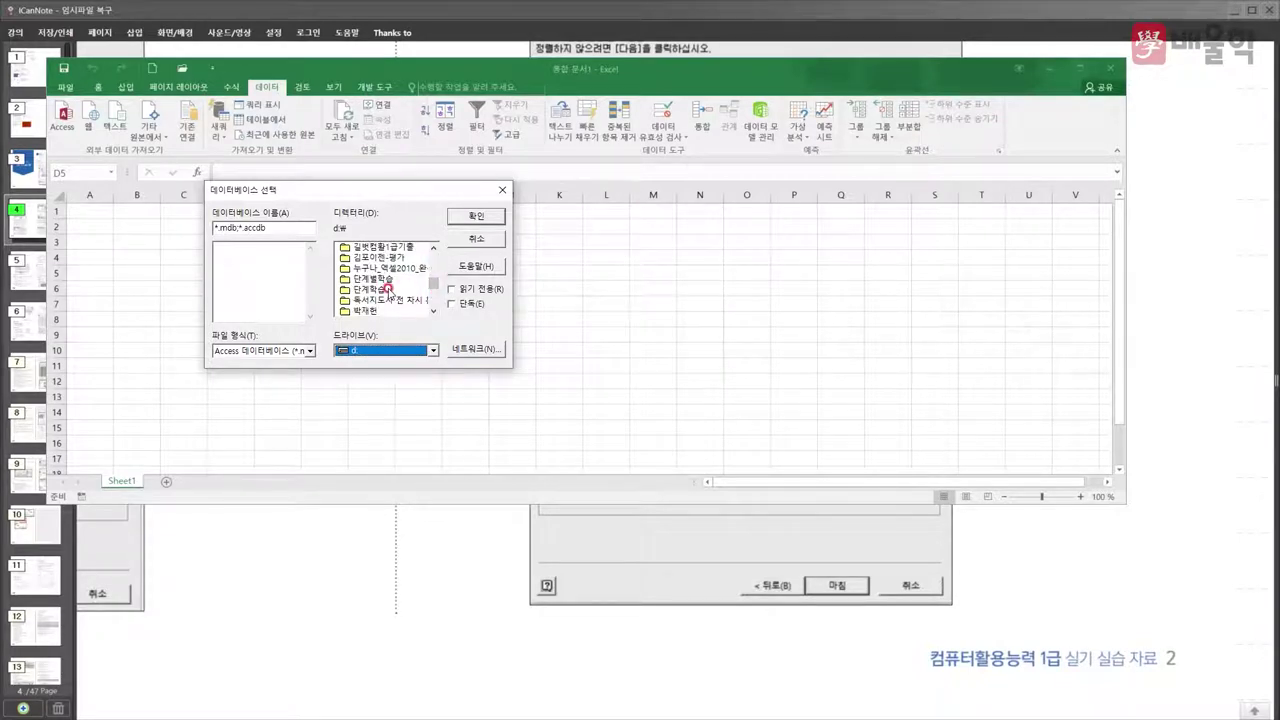
double_click(374, 312)
double_click(374, 268)
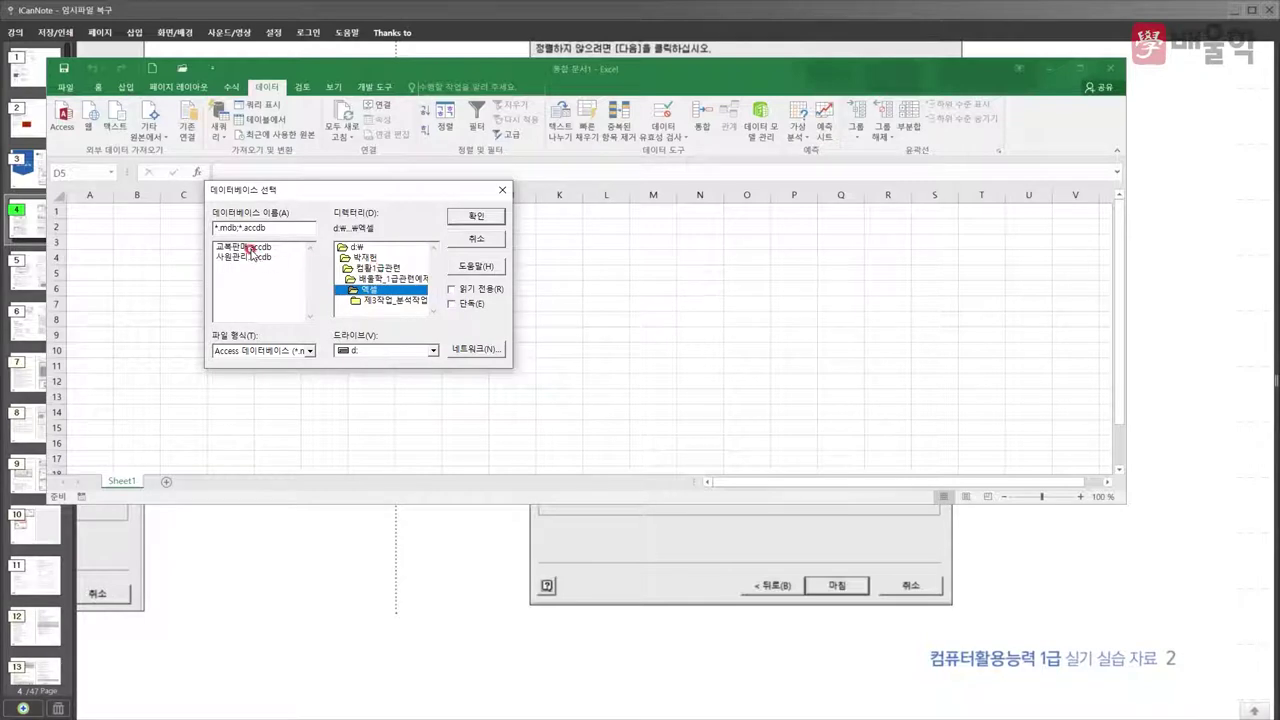
left_click(250, 247)
left_click(477, 216)
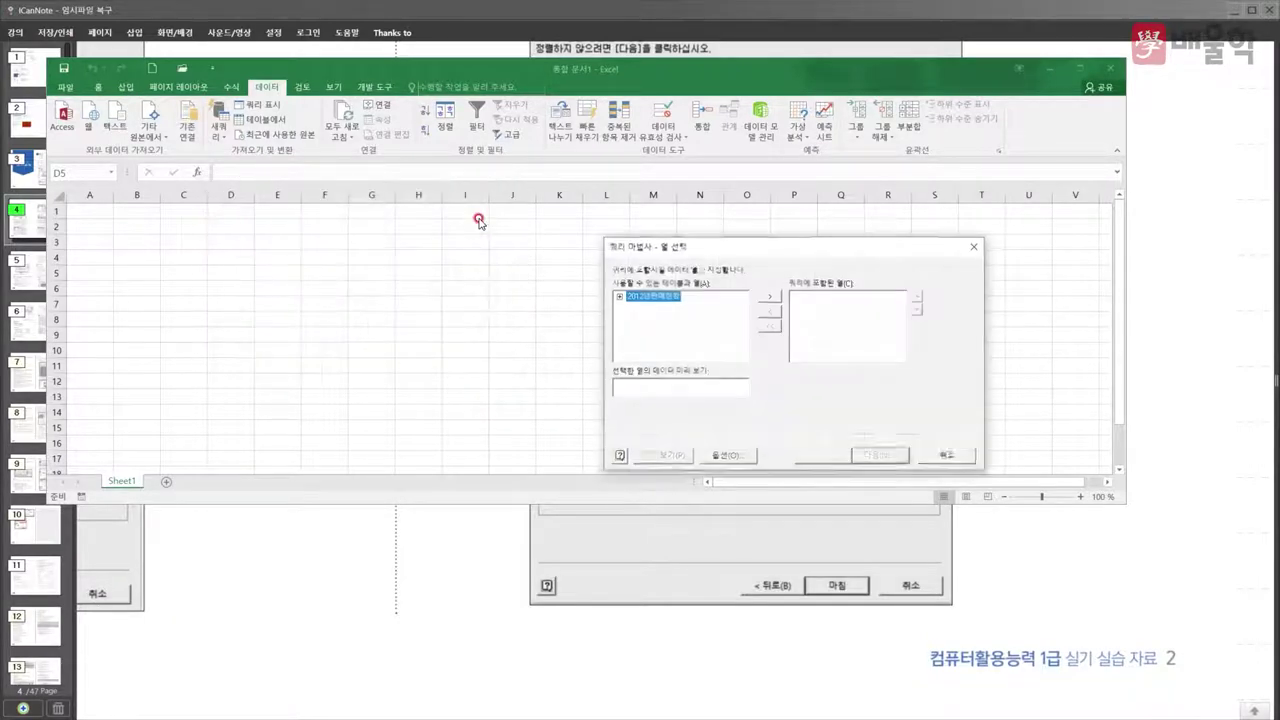
- Add the columns 판매일자, 학교, 구분 and 성별 from the 2012년판매현황 table to the query and continue to filtering
left_click_drag(636, 248, 218, 145)
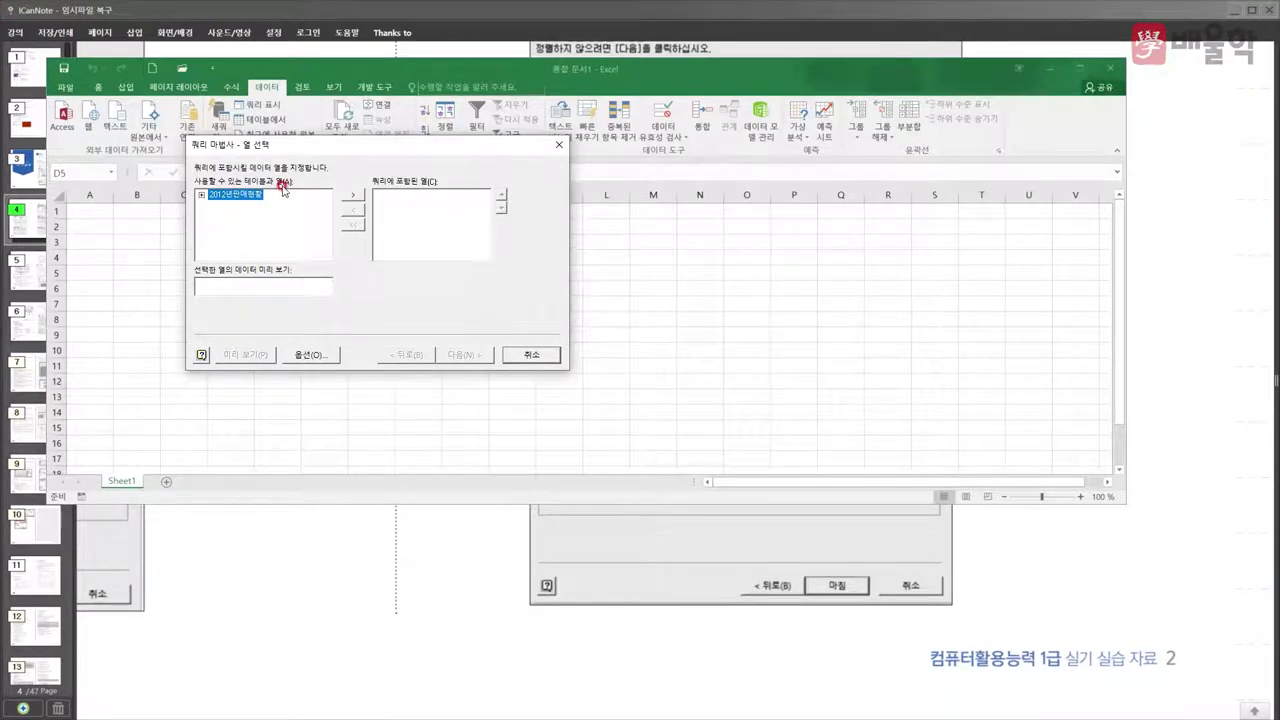
left_click(201, 194)
double_click(232, 205)
double_click(234, 215)
double_click(234, 226)
double_click(232, 237)
left_click(489, 353)
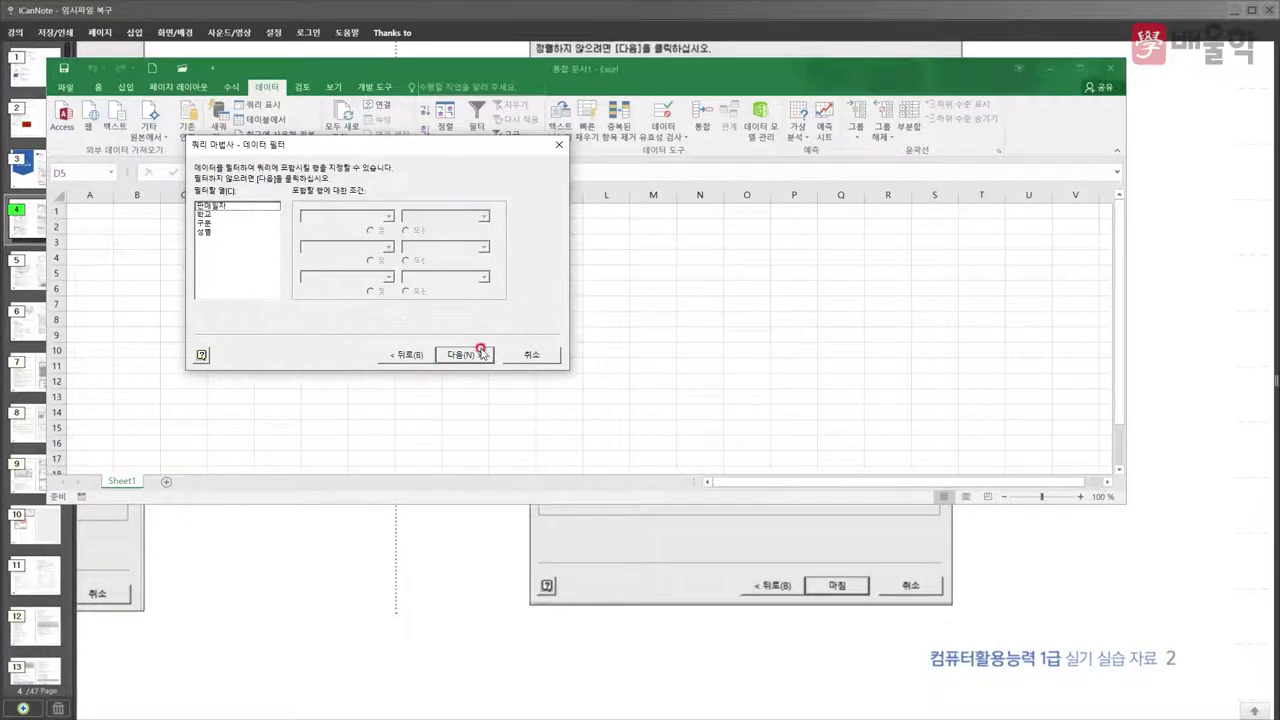
- Filter the query to rows where 학교 equals 서울중 and continue to the sort order
left_click(205, 205)
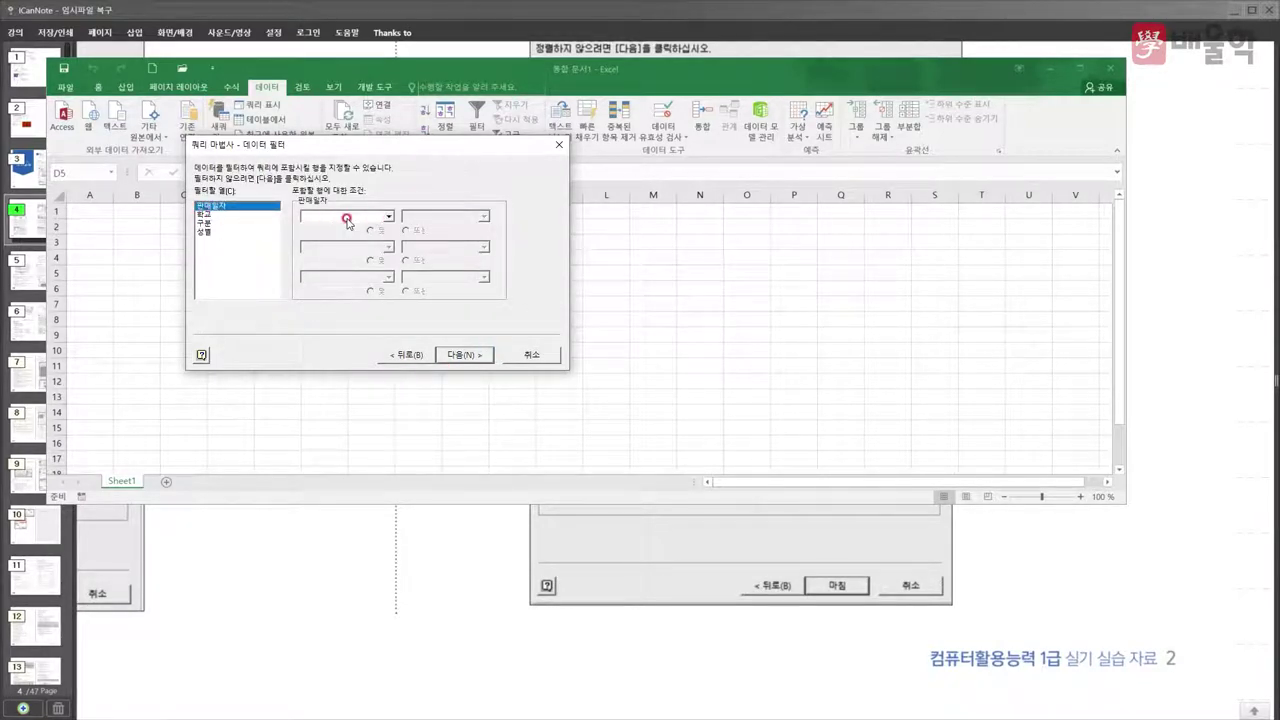
left_click(205, 214)
left_click(388, 216)
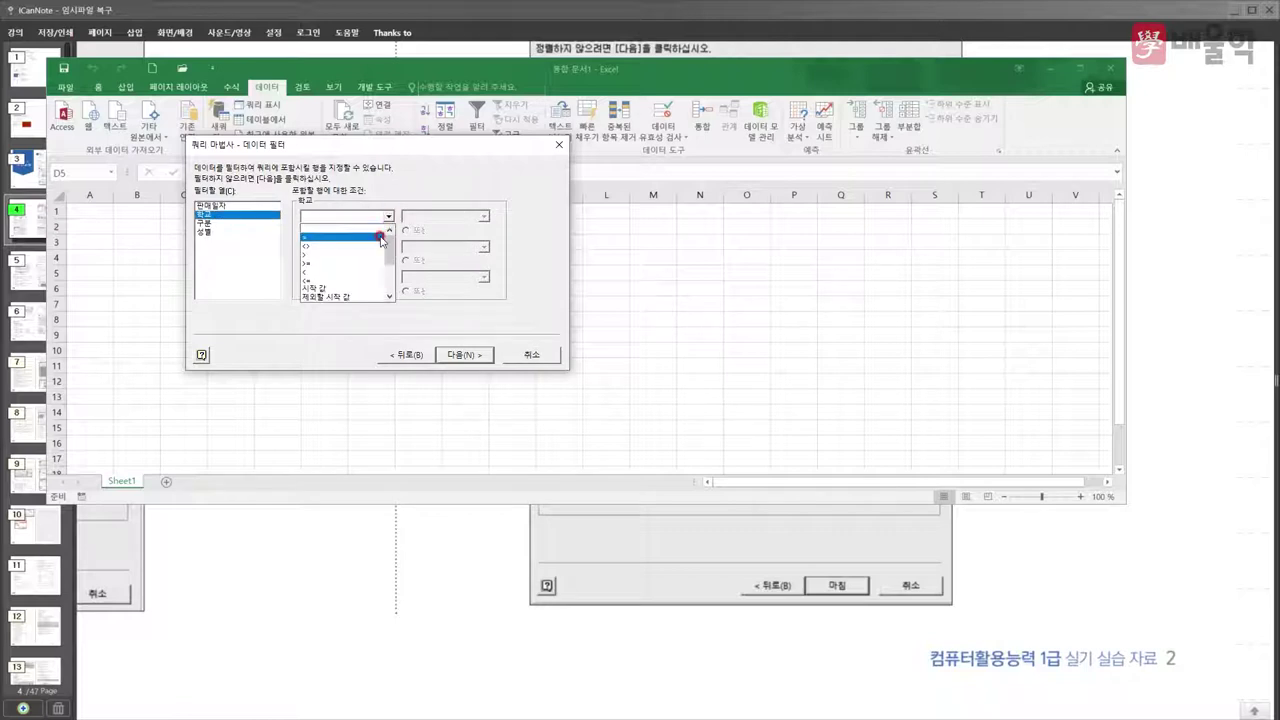
left_click(381, 237)
left_click(484, 216)
left_click(472, 238)
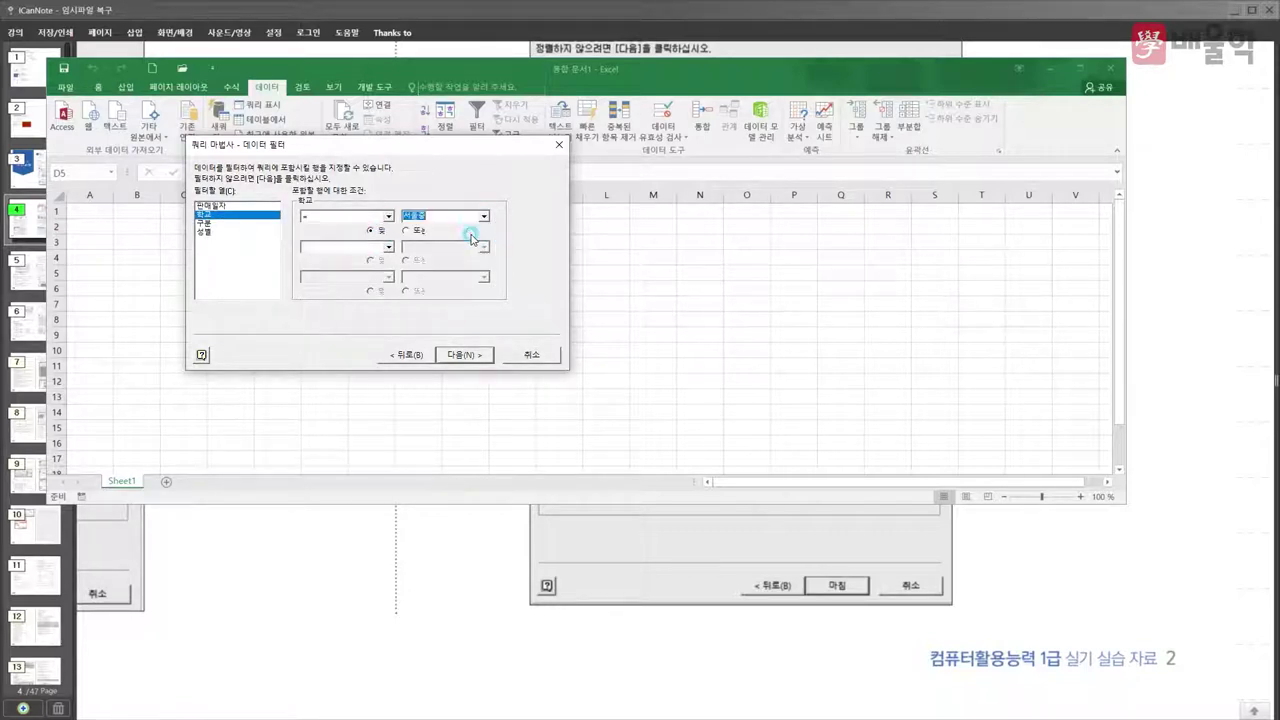
left_click(408, 346)
left_click(470, 355)
- Choose the first sort column for the query and finish the wizard, returning the data to Microsoft Excel
left_click(321, 215)
left_click(319, 236)
left_click(462, 355)
left_click(465, 355)
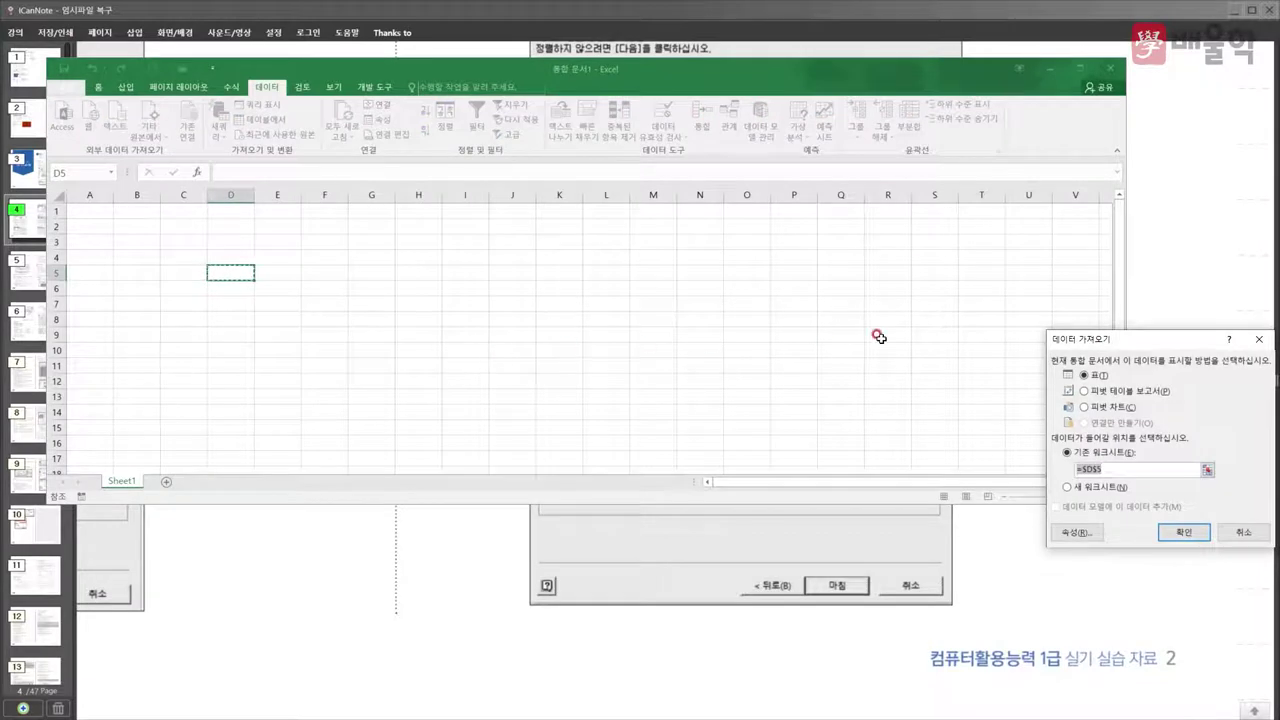
- Import the query data as a table into the existing worksheet, starting at cell B2 of Sheet1
left_click_drag(1082, 343, 379, 159)
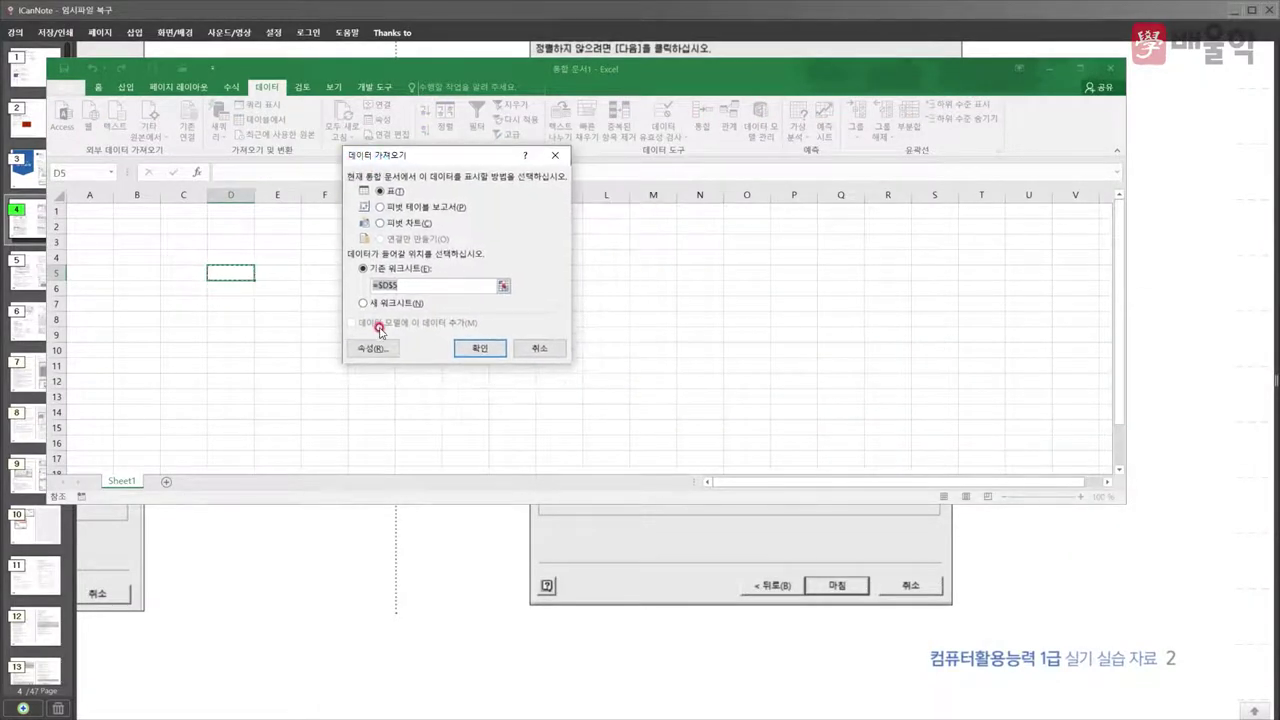
left_click(127, 229)
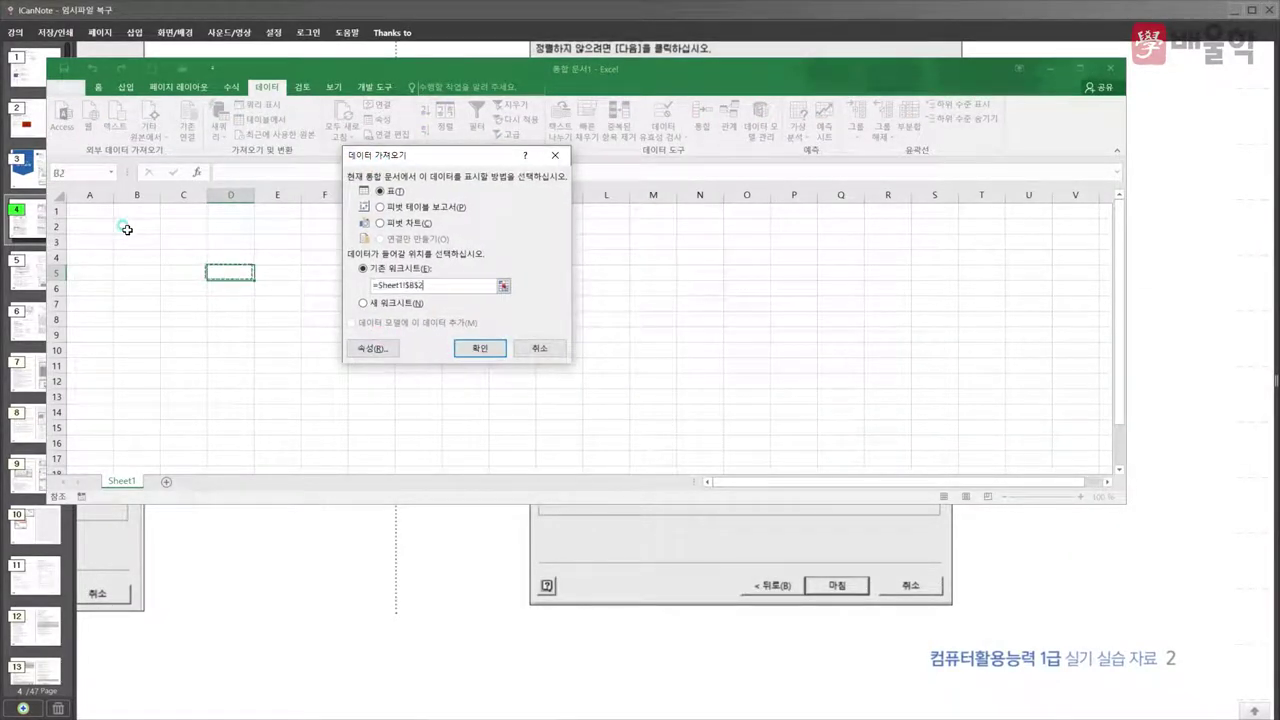
left_click(480, 347)
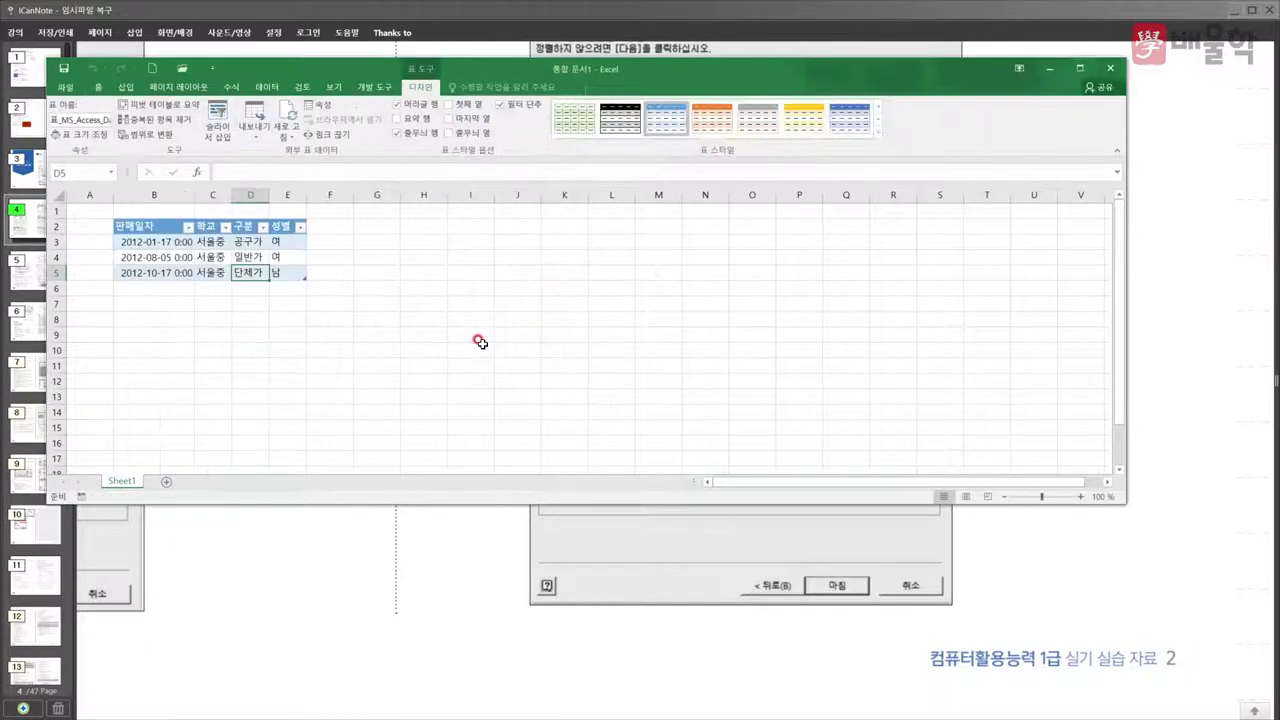
- Convert the imported table to a normal range and minimize the workbook window
left_click(133, 137)
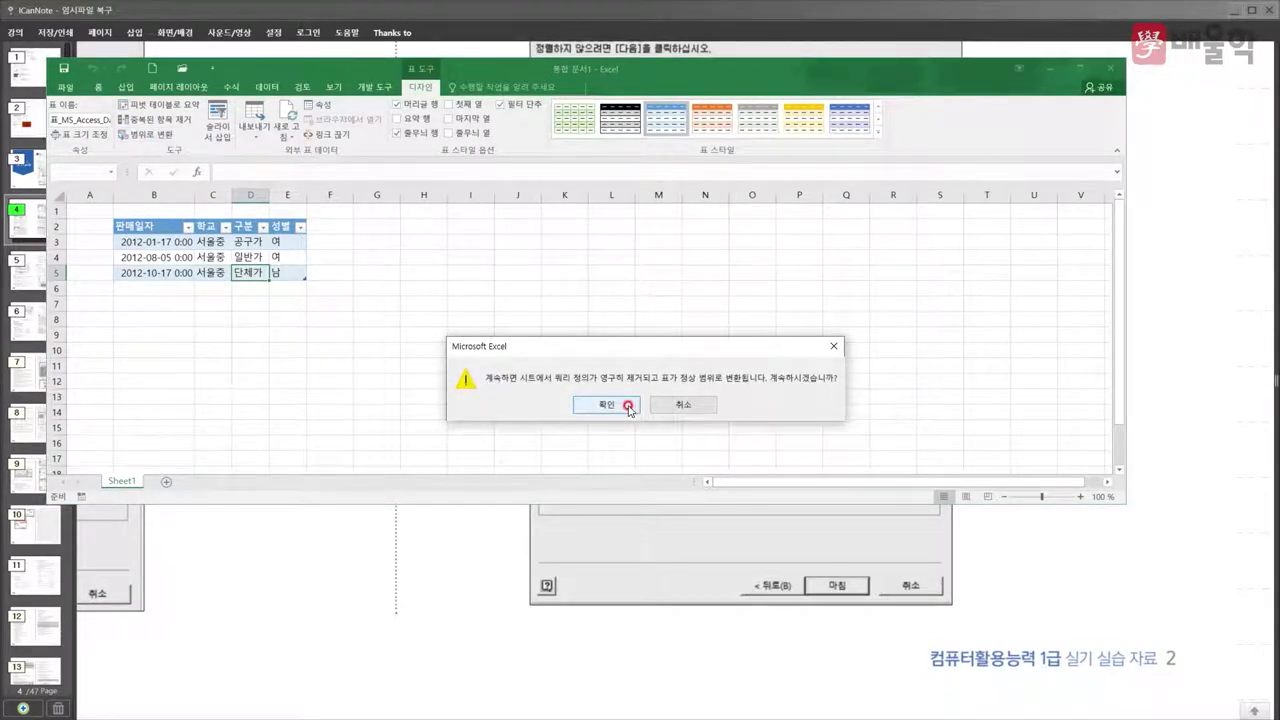
left_click(607, 404)
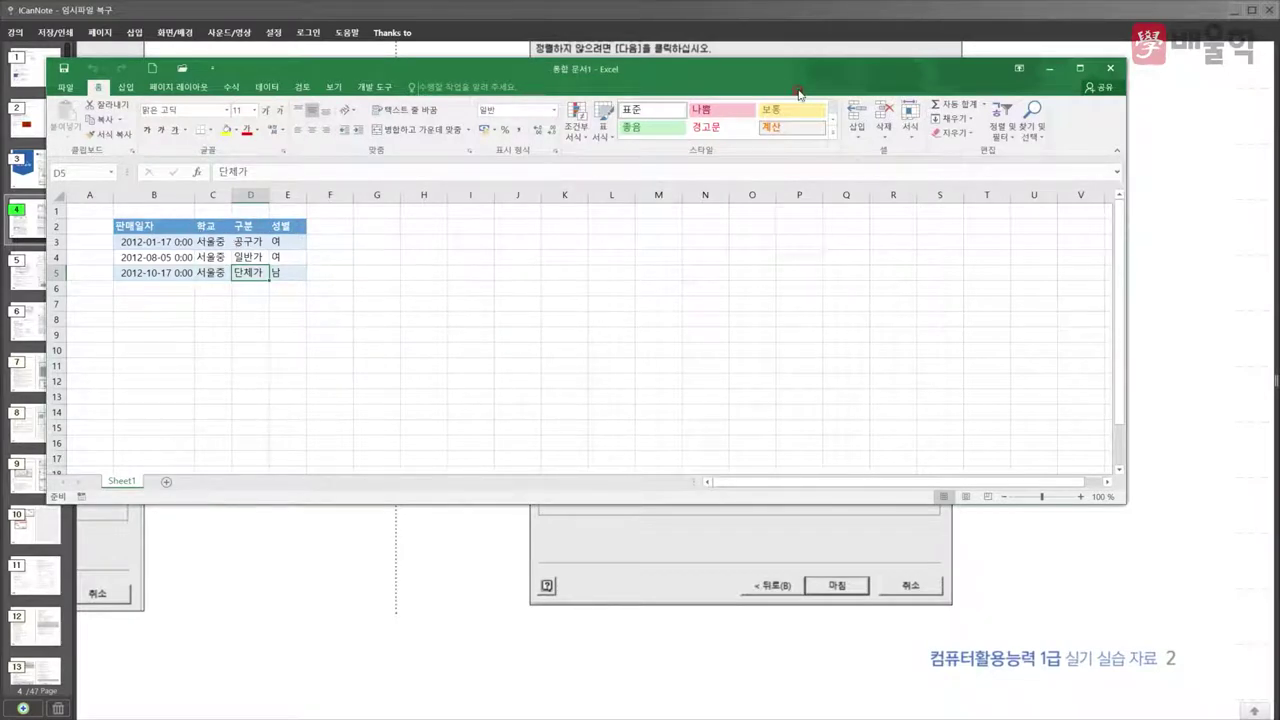
left_click(1049, 68)
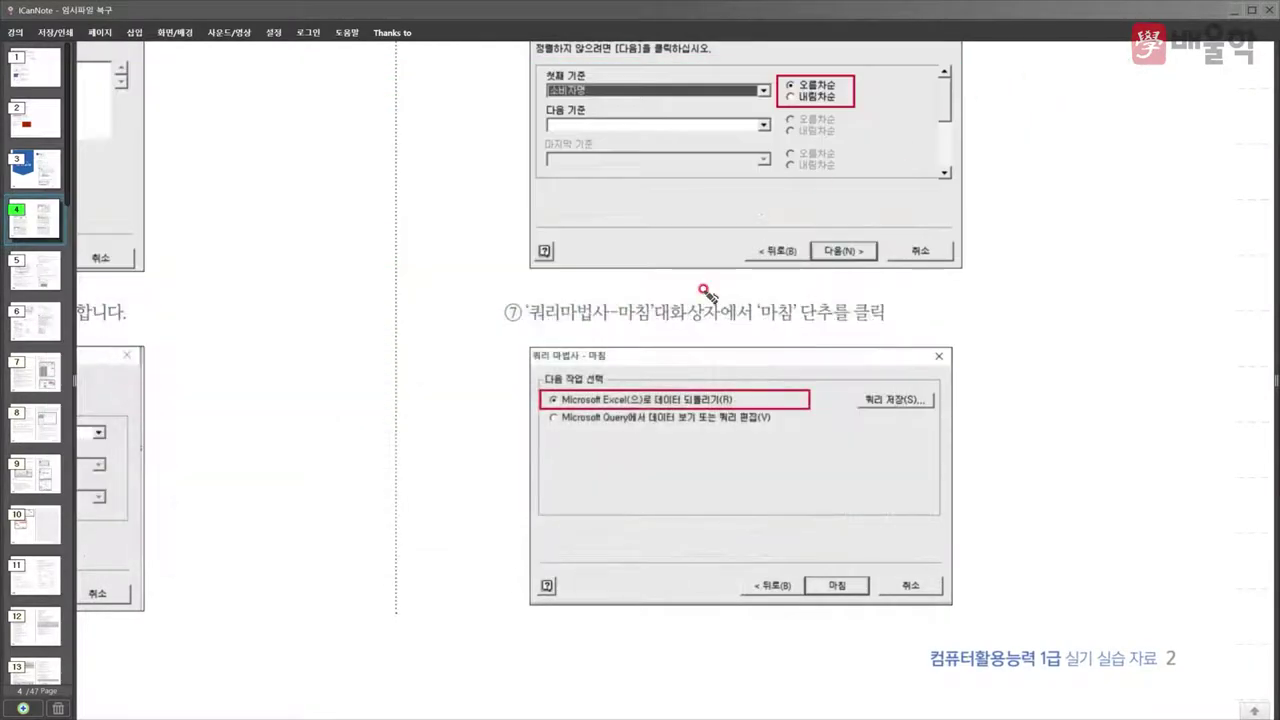
- Examine page 5 of the notes, from the convert-to-range instructions and import exercises to the filter overview and AutoFilter exercise
left_click(46, 273)
scroll(408, 405, "down", 4)
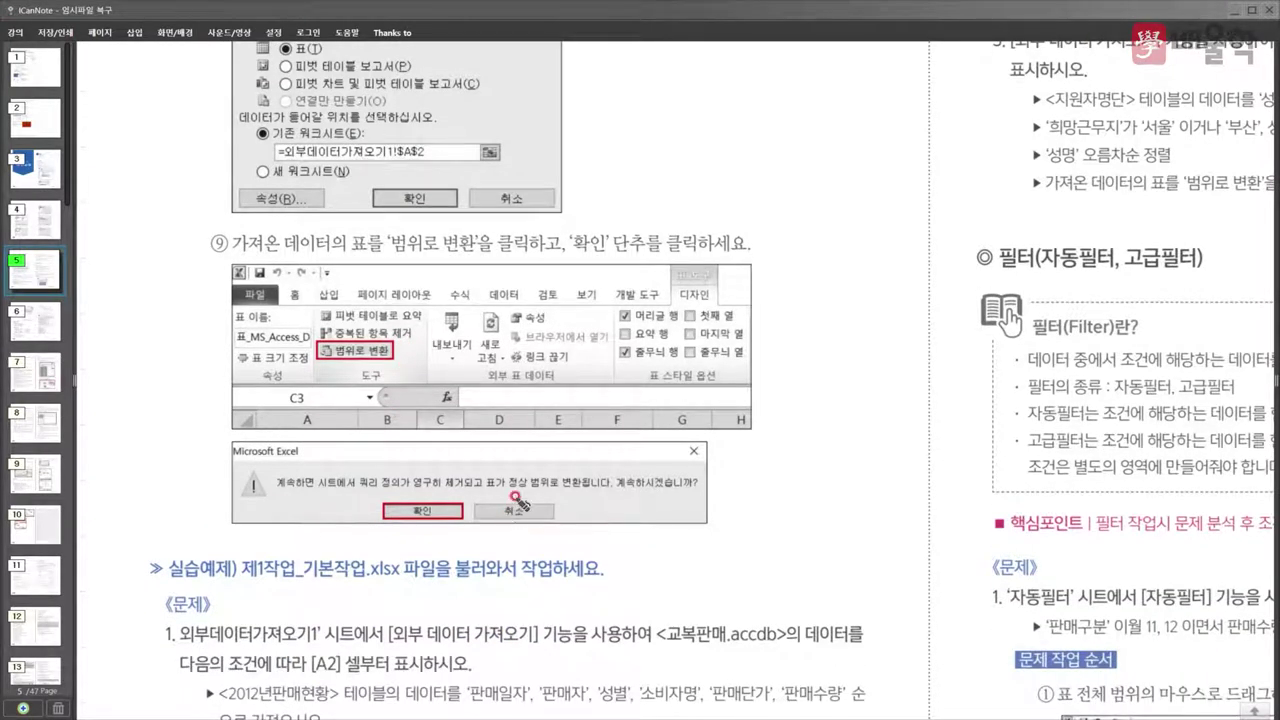
scroll(519, 491, "up", 1)
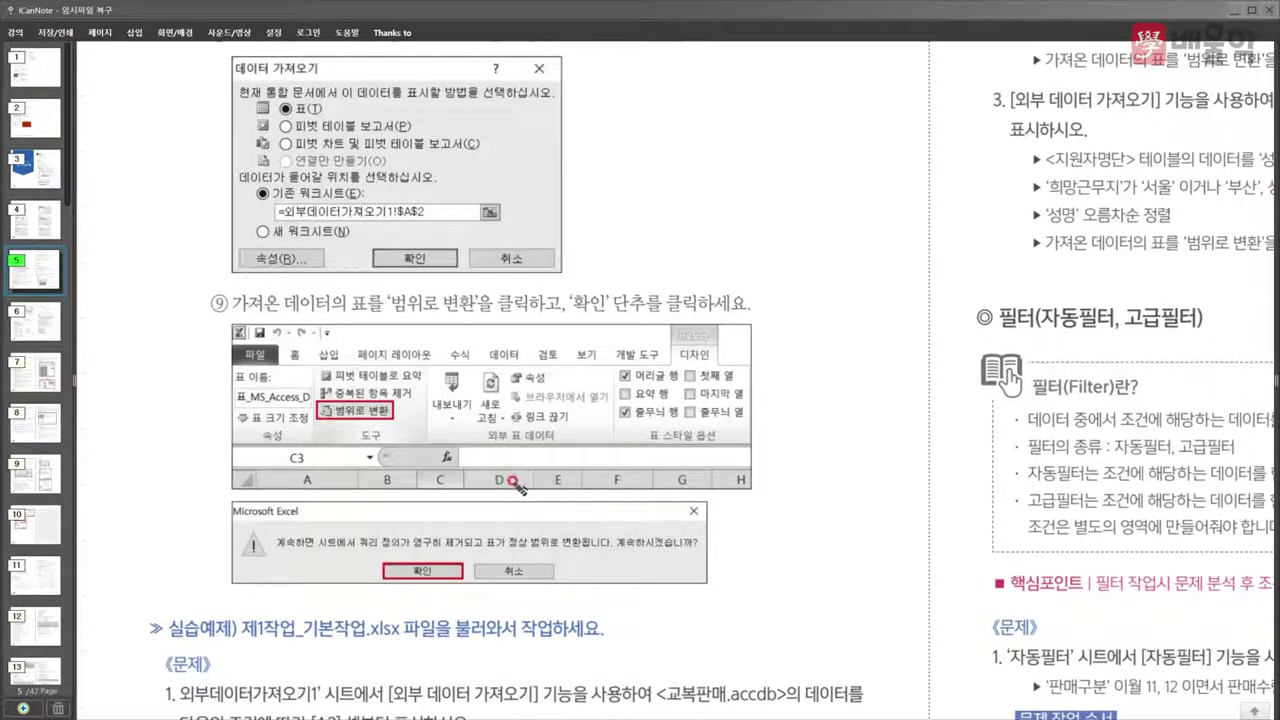
scroll(512, 482, "down", 4)
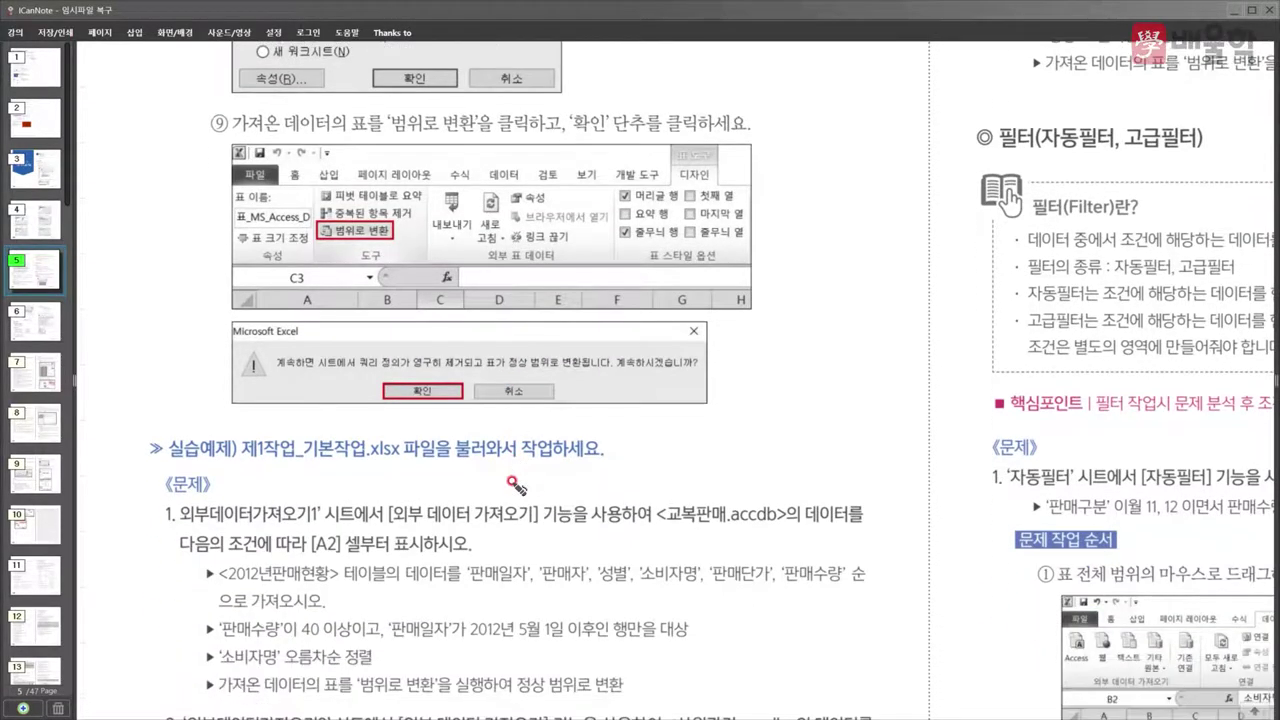
scroll(514, 484, "down", 1)
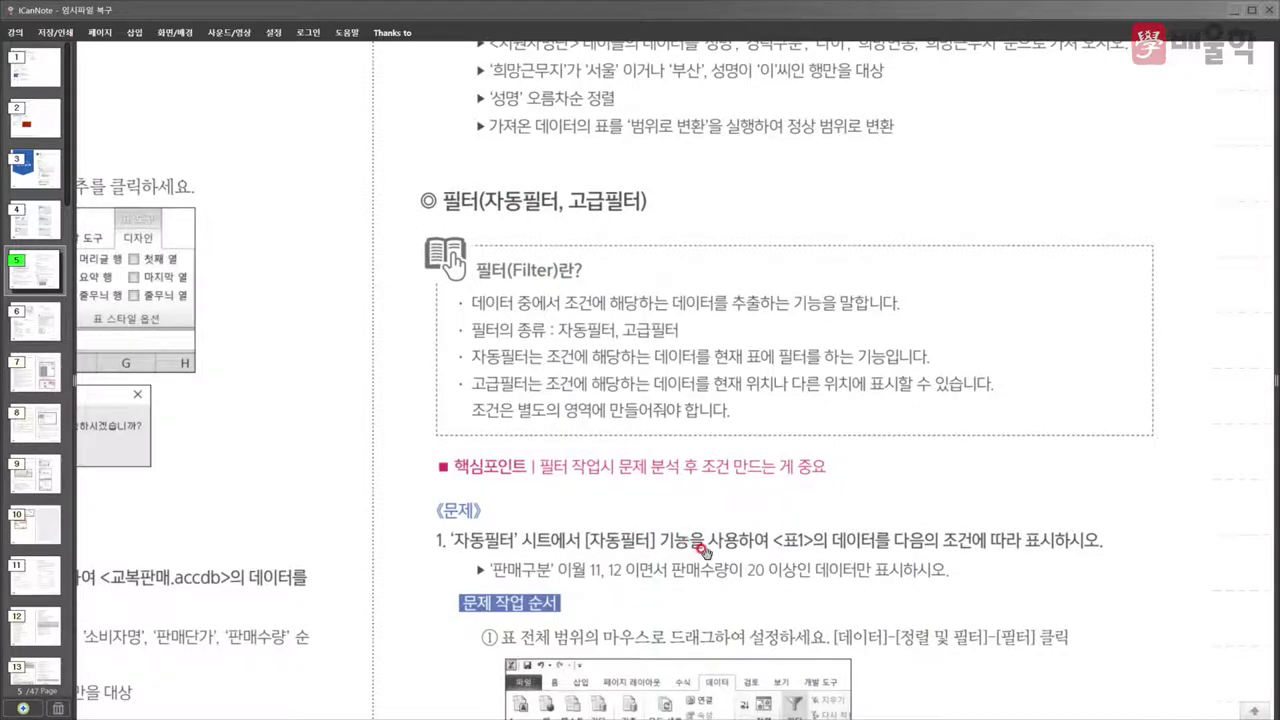
scroll(703, 549, "down", 5)
left_click_drag(605, 289, 599, 288)
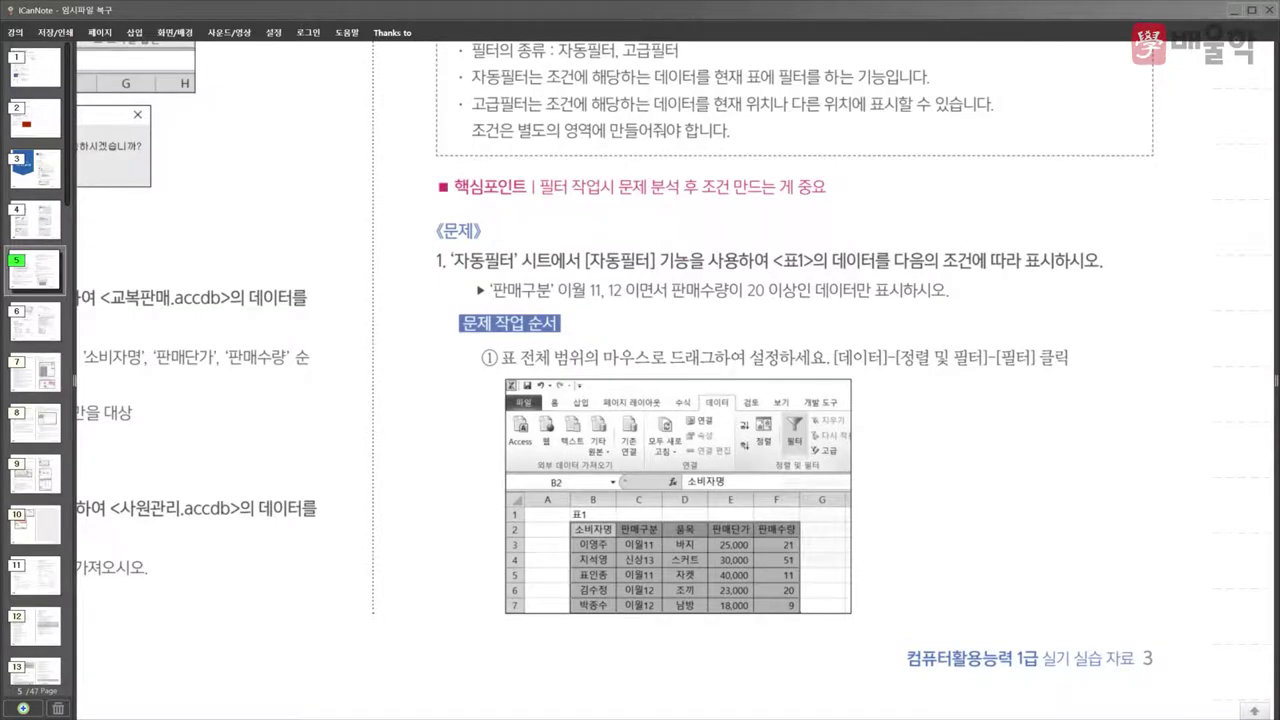
- Switch to the Excel workbook, add a second worksheet, and show the data commands with cell D4 selected
key("alt+Tab")
left_click(603, 256)
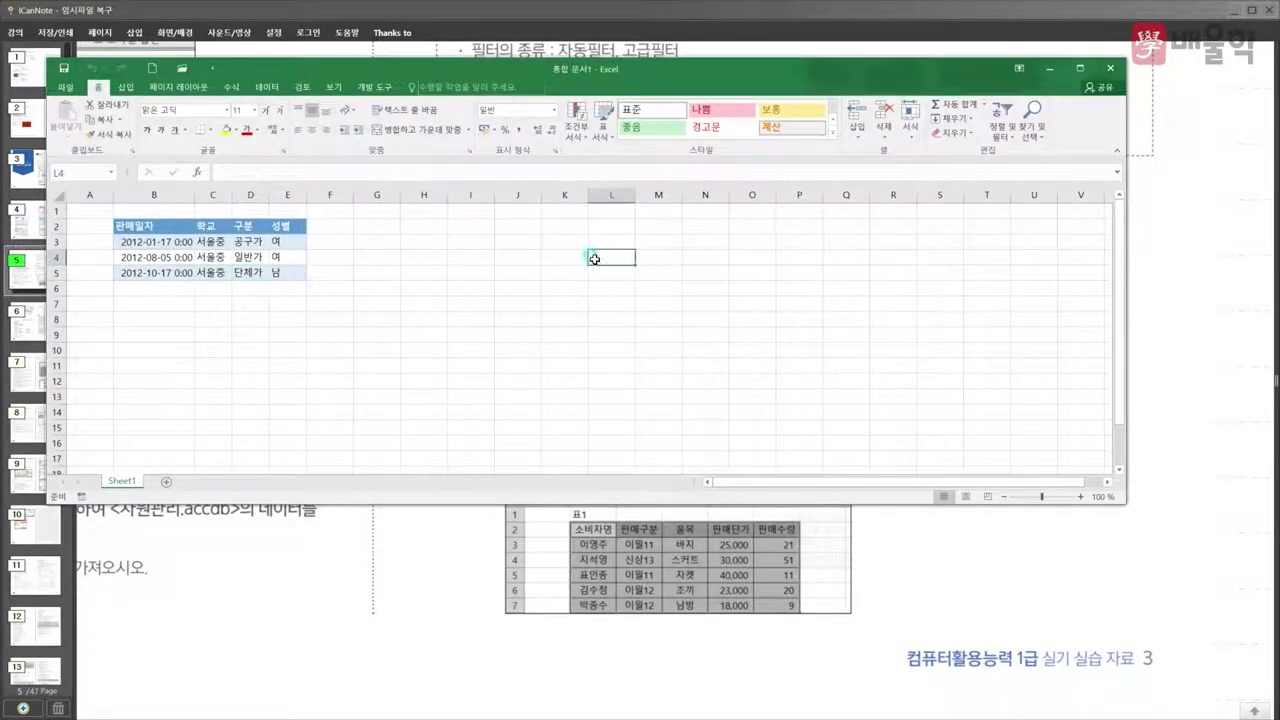
left_click(163, 483)
left_click(175, 303)
left_click(212, 256)
left_click(267, 87)
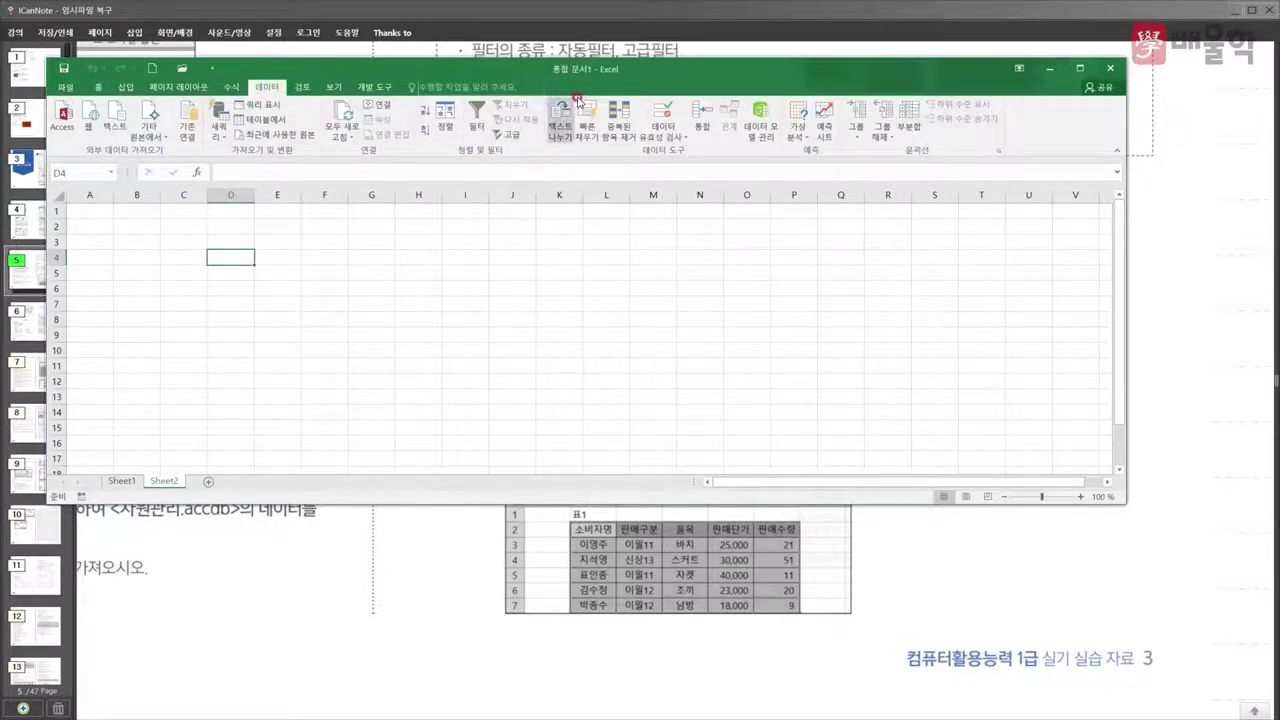
- Reposition and shorten the workbook window, then return to the lecture notes and open page 6
left_click_drag(577, 69, 563, 75)
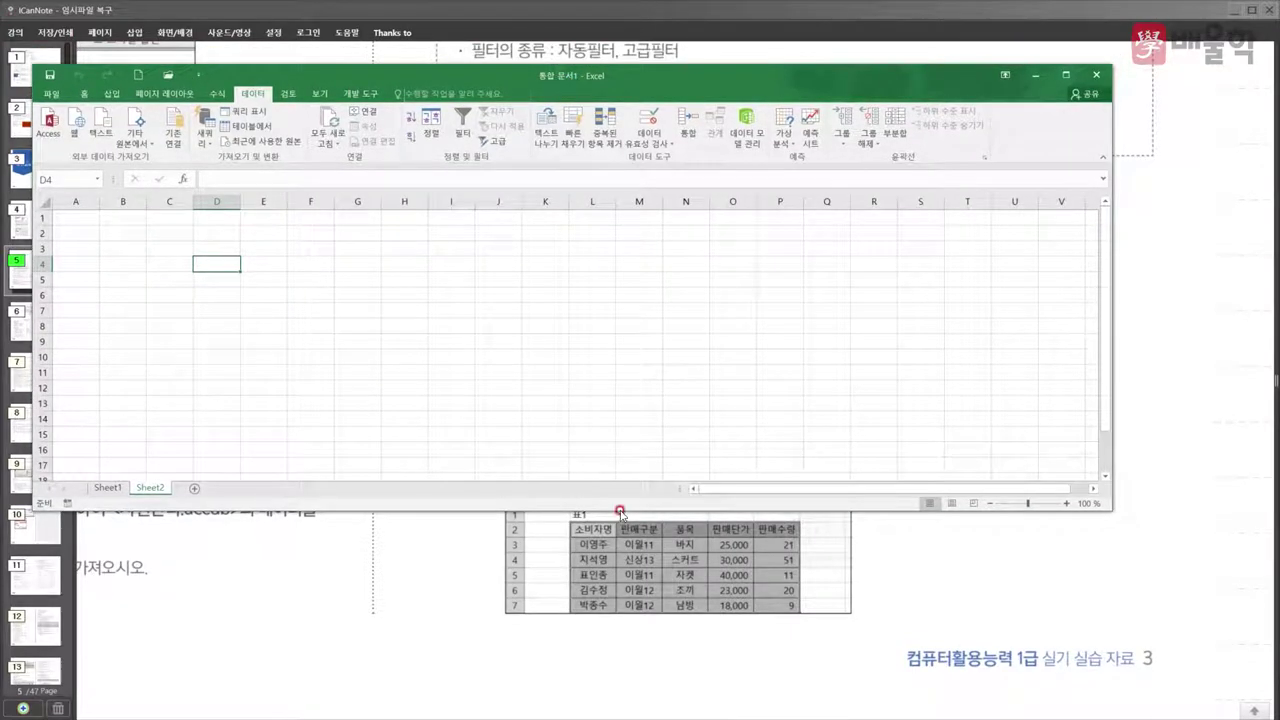
left_click_drag(618, 508, 589, 374)
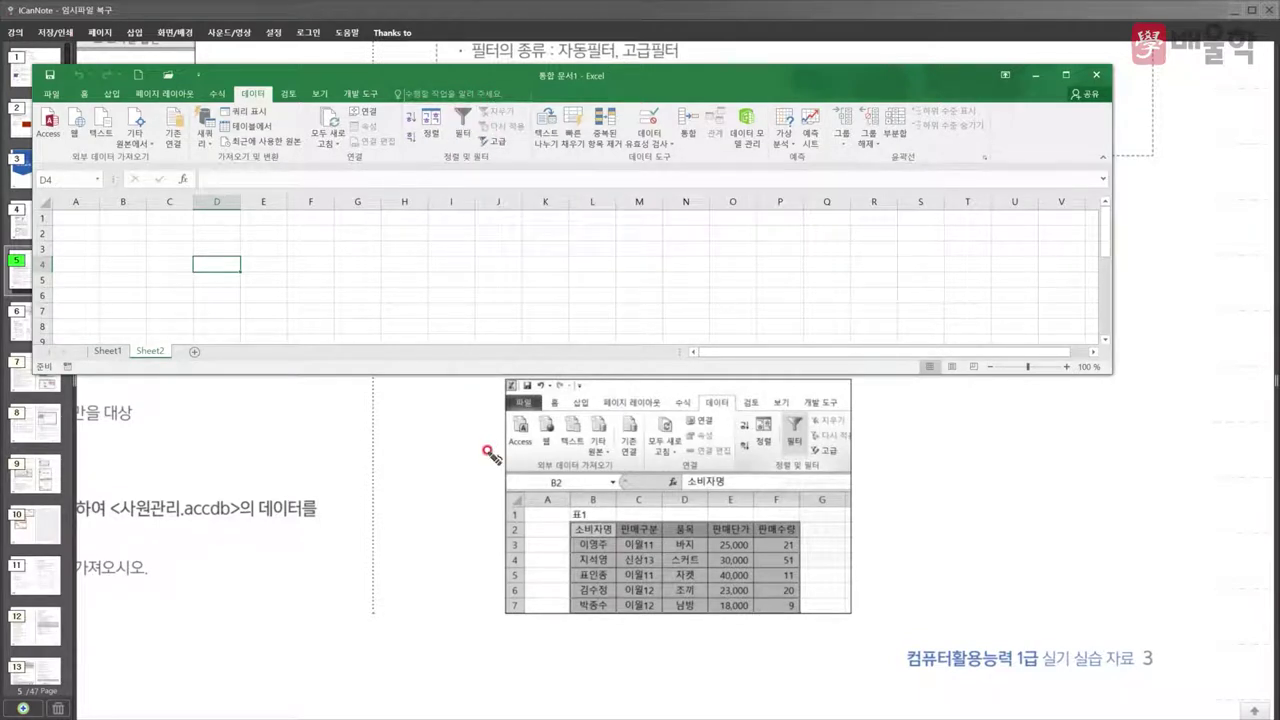
left_click(716, 51)
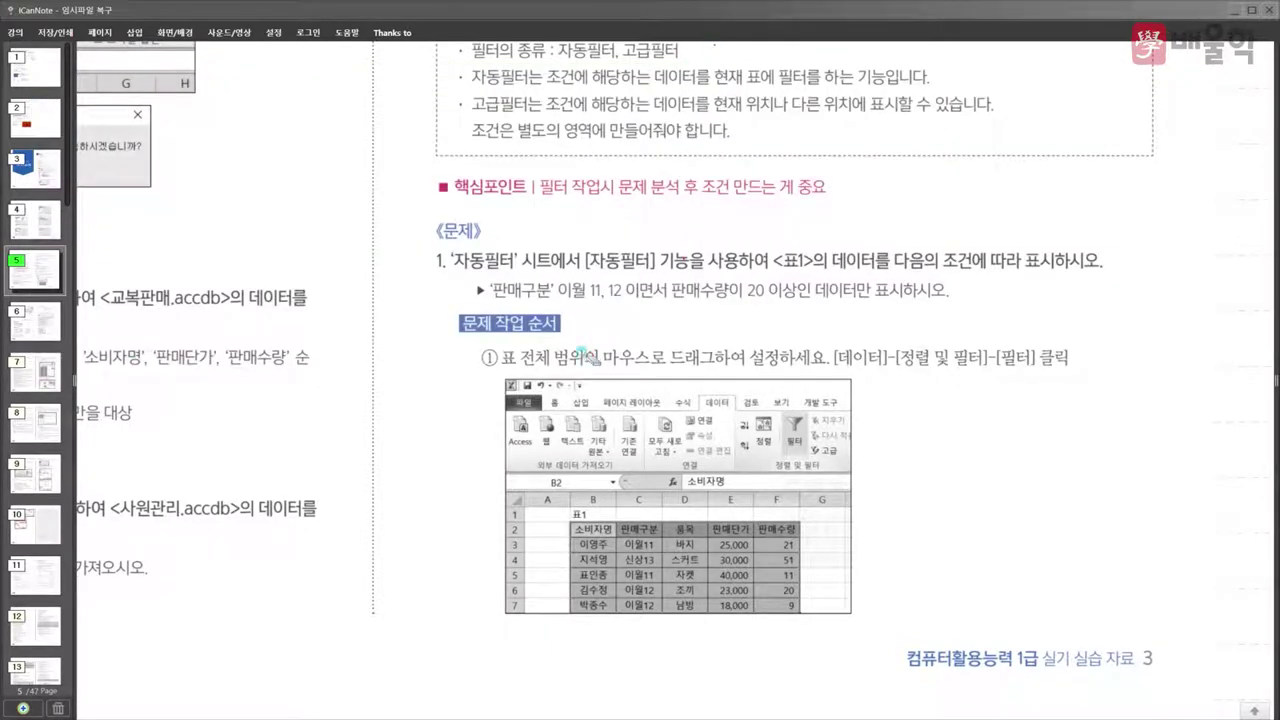
left_click(27, 325)
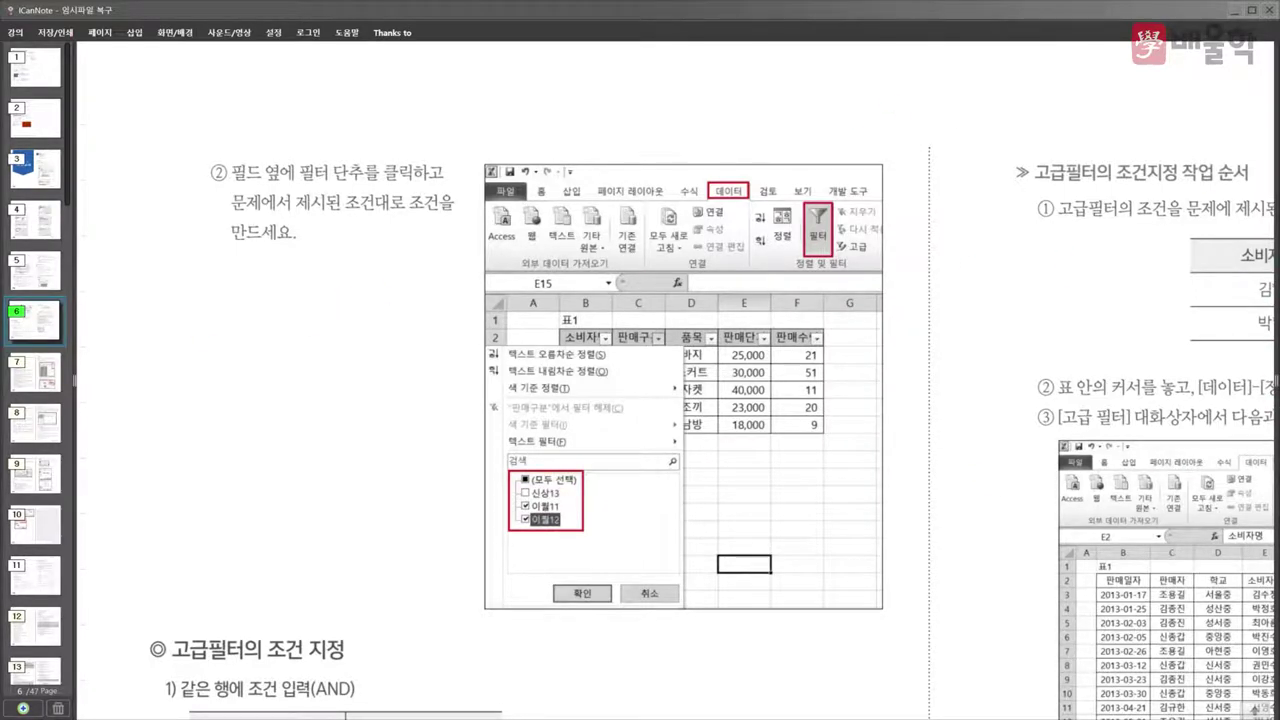
- Switch to Excel, turn on AutoFilter for the Sheet1 table starting at B2, and view the 판매일자 filter choices
key("alt+Tab")
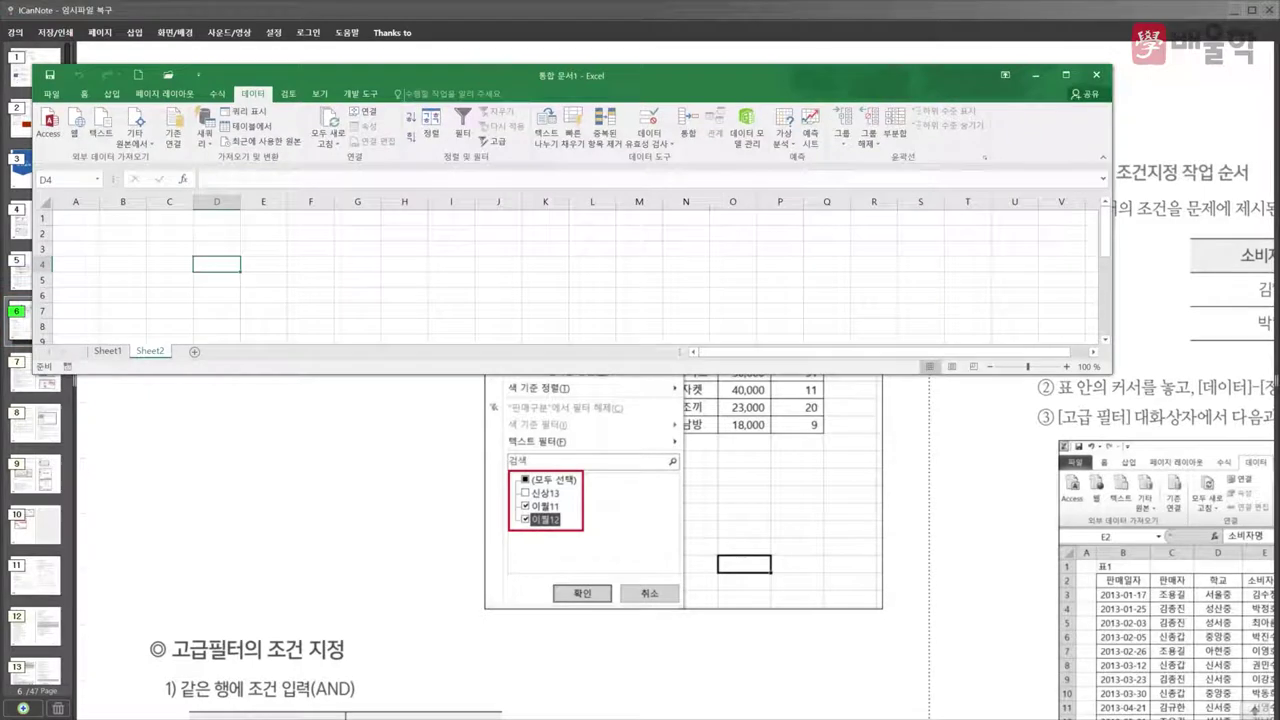
left_click(108, 351)
left_click(137, 235)
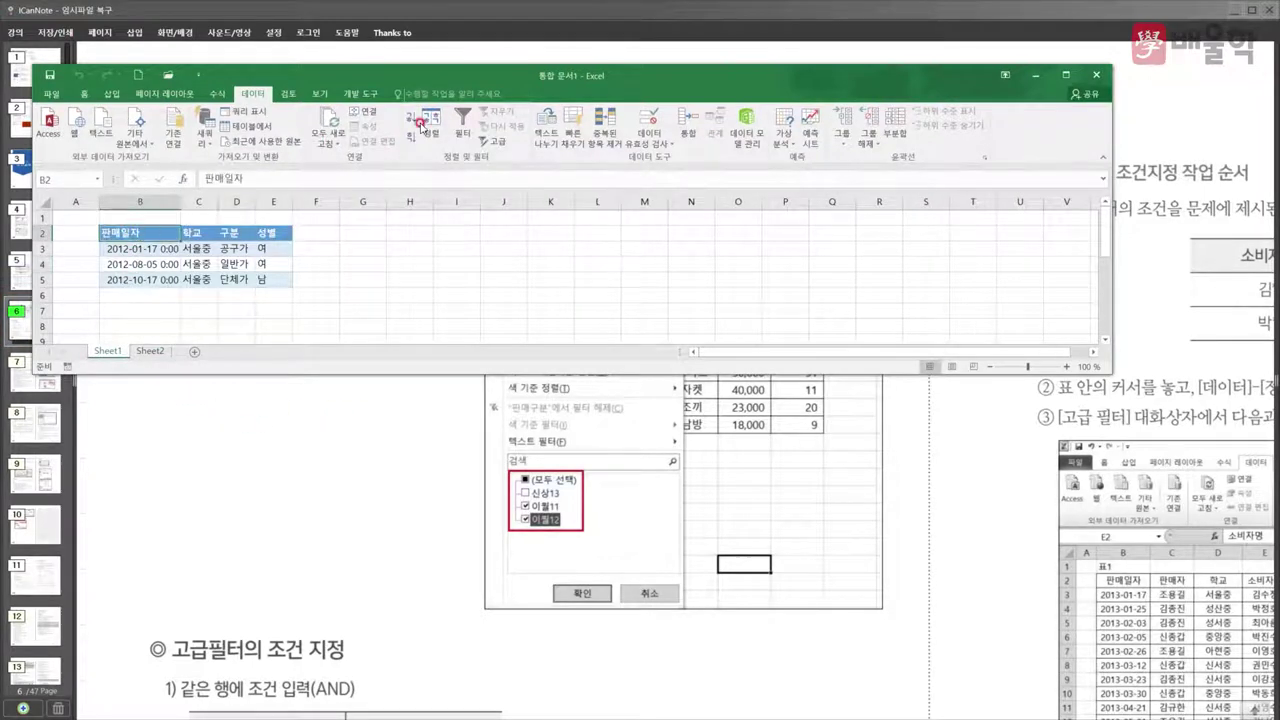
left_click(468, 124)
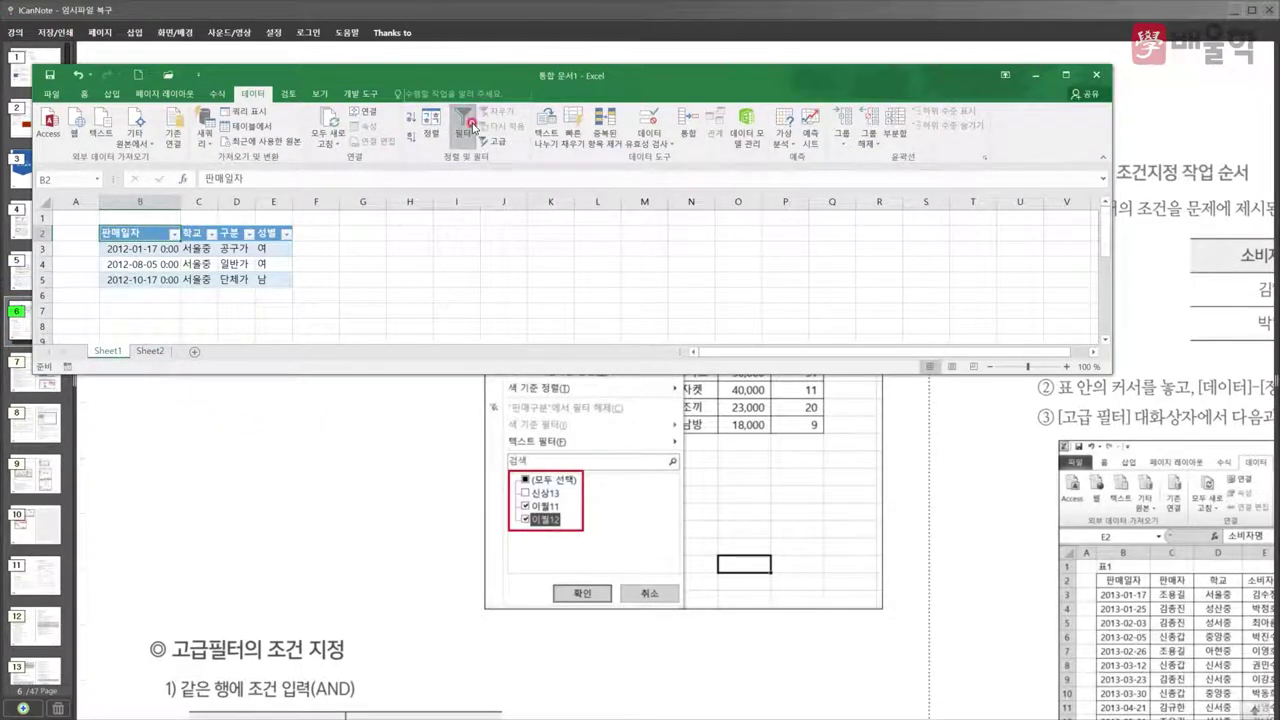
left_click(175, 233)
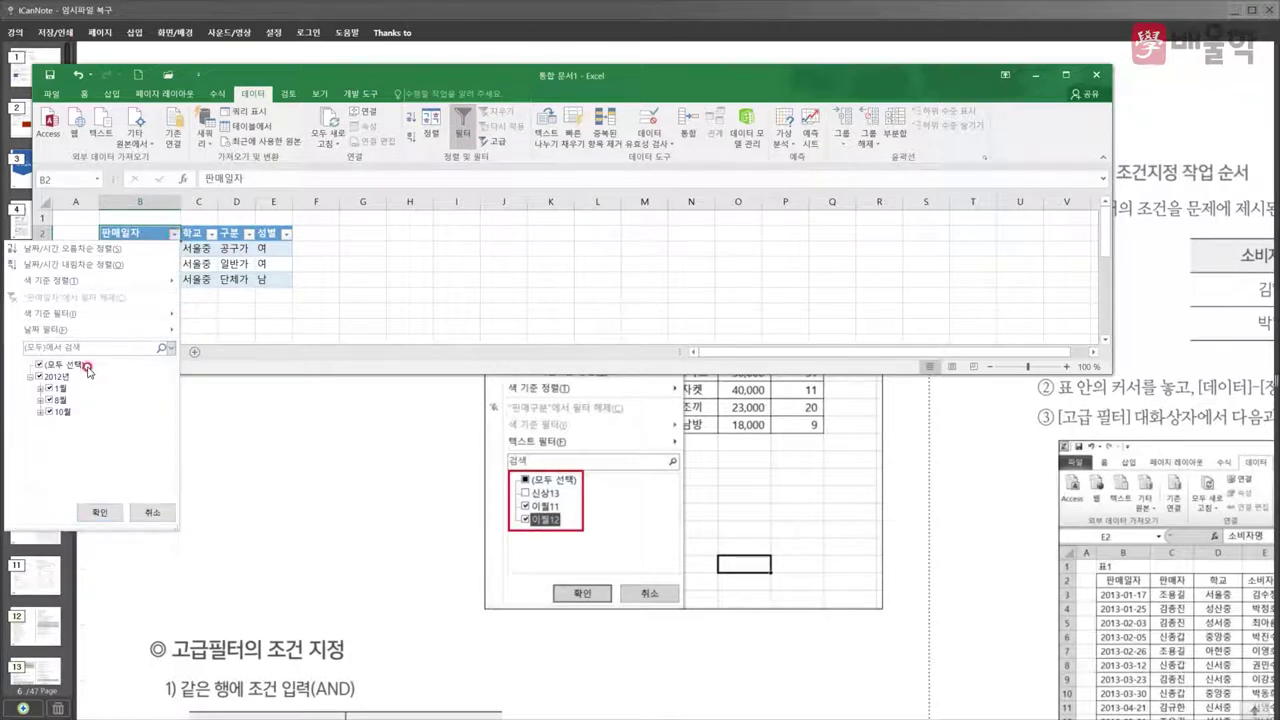
left_click(308, 236)
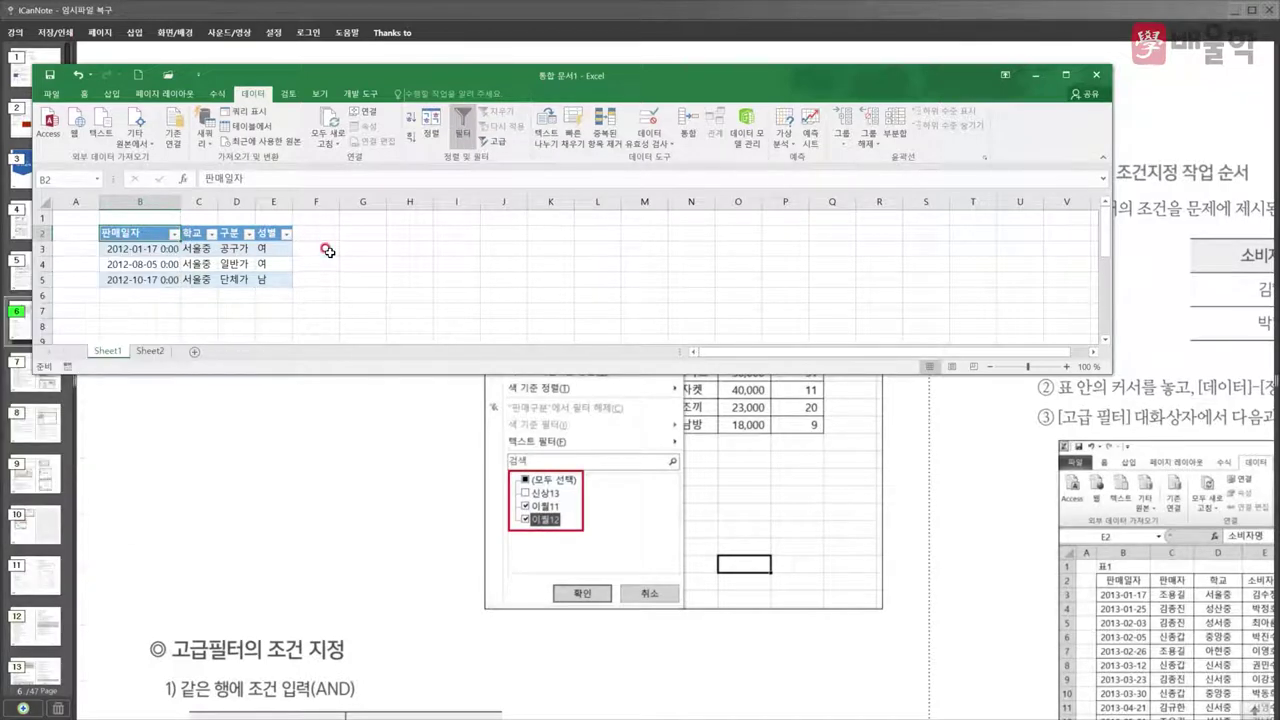
- Examine page 6 of the notes, from the AND/OR criteria for advanced filters to the Advanced Filter dialog settings
left_click(420, 508)
scroll(409, 586, "down", 5)
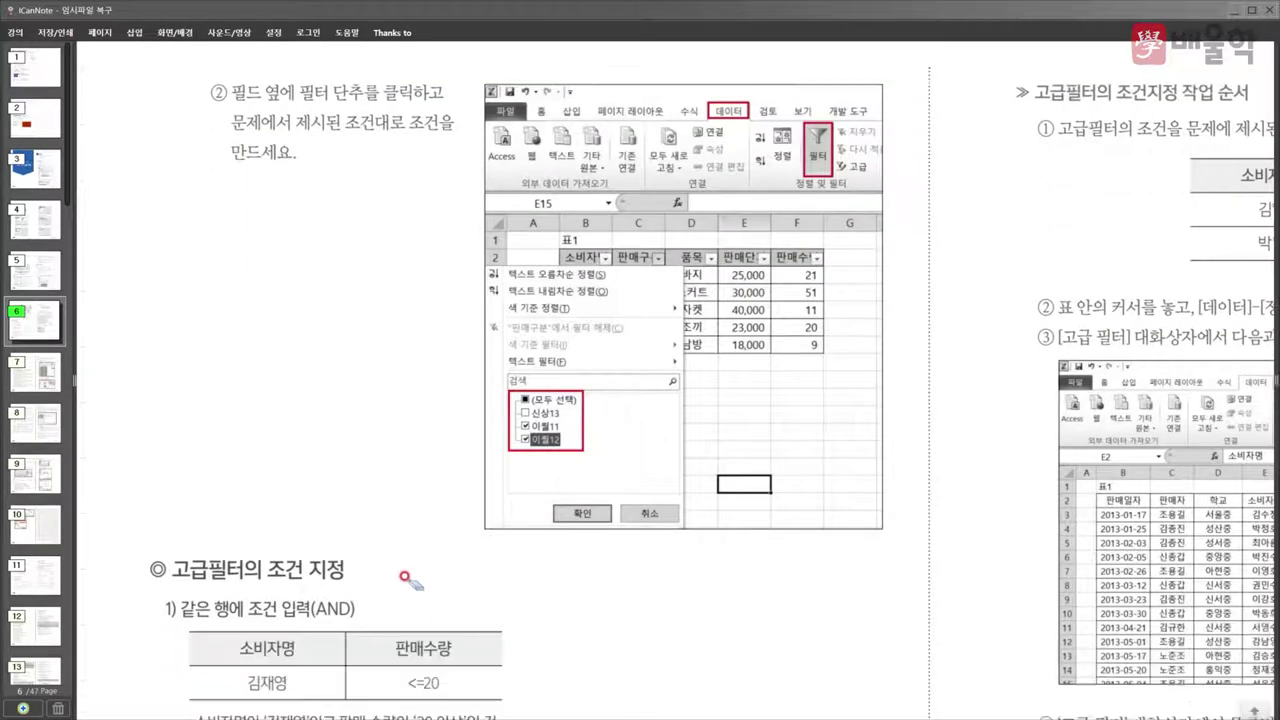
scroll(1120, 390, "up", 2)
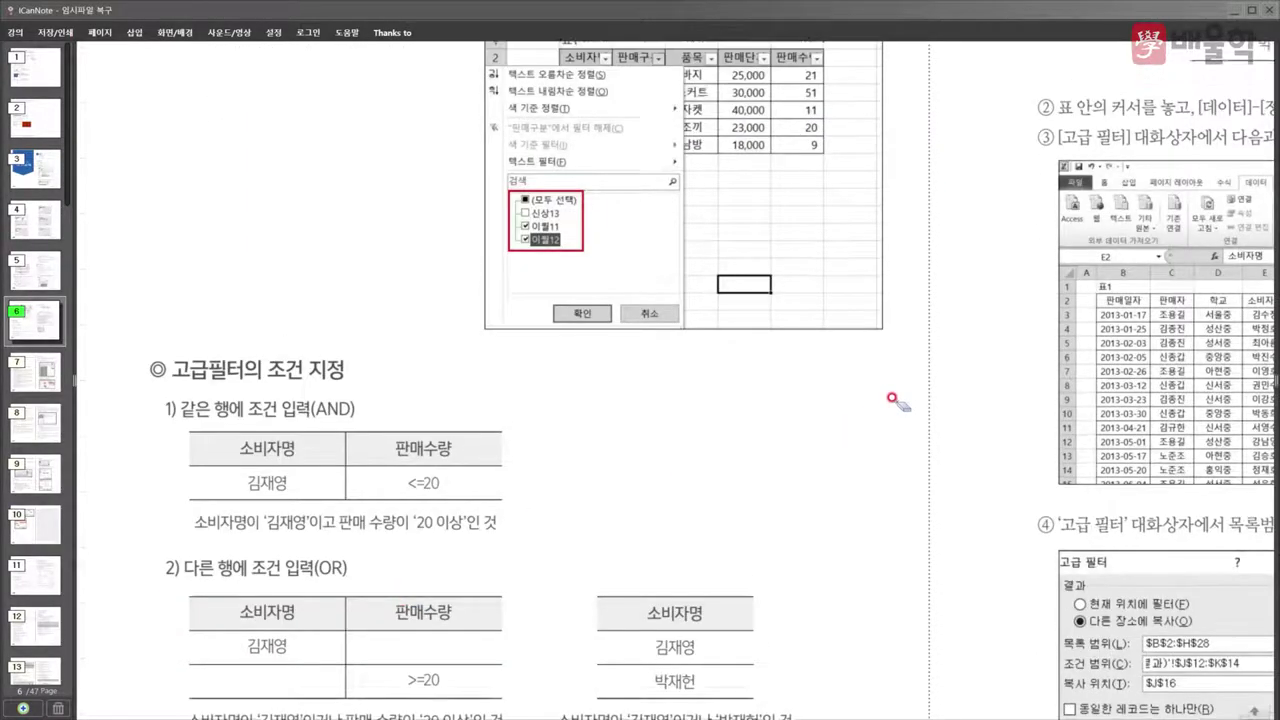
left_click_drag(1127, 327, 582, 335)
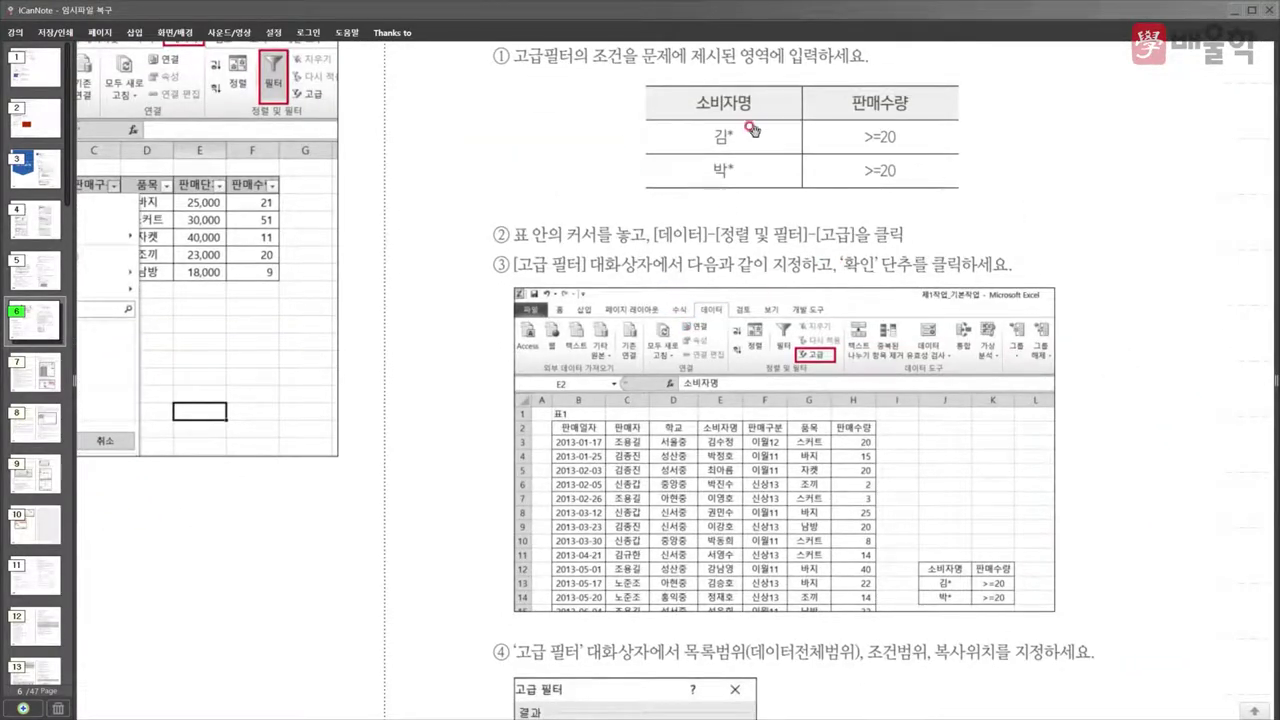
scroll(812, 430, "down", 3)
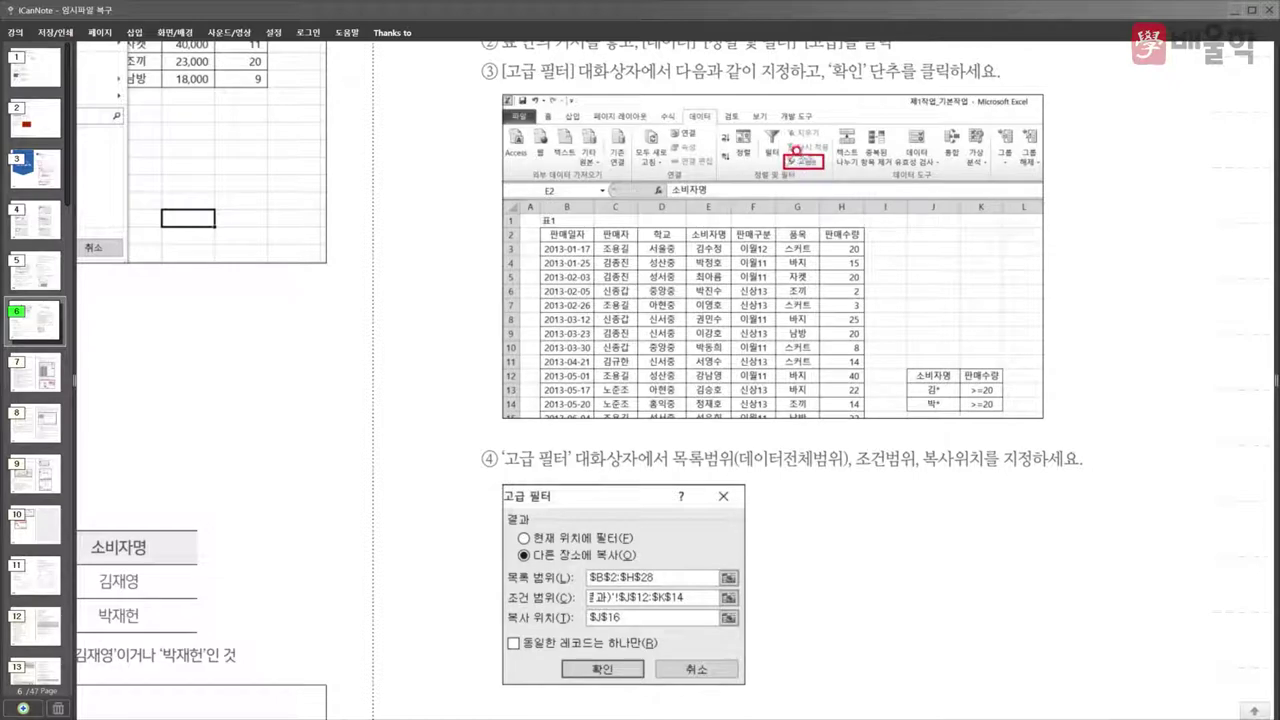
left_click_drag(643, 599, 607, 598)
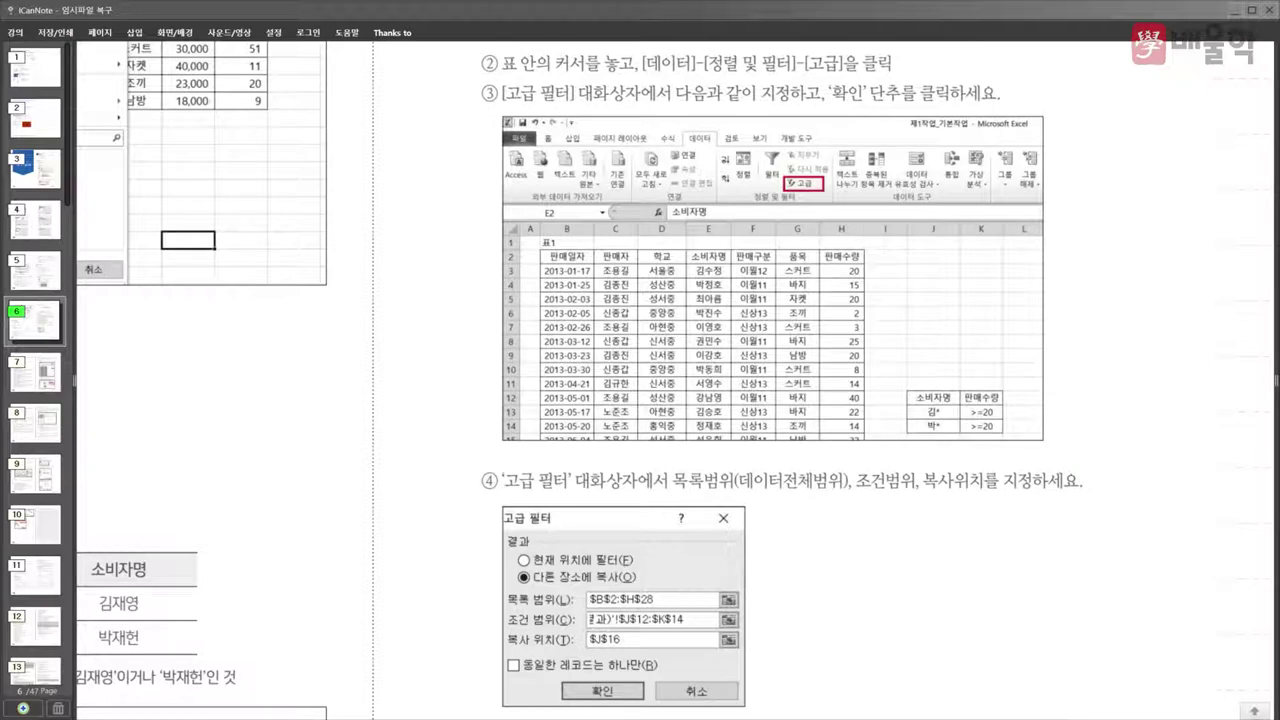
- Switch to Excel and review the Advanced Filter dialog's options for the Sheet1 table, closing it without applying a filter
key("alt+Tab")
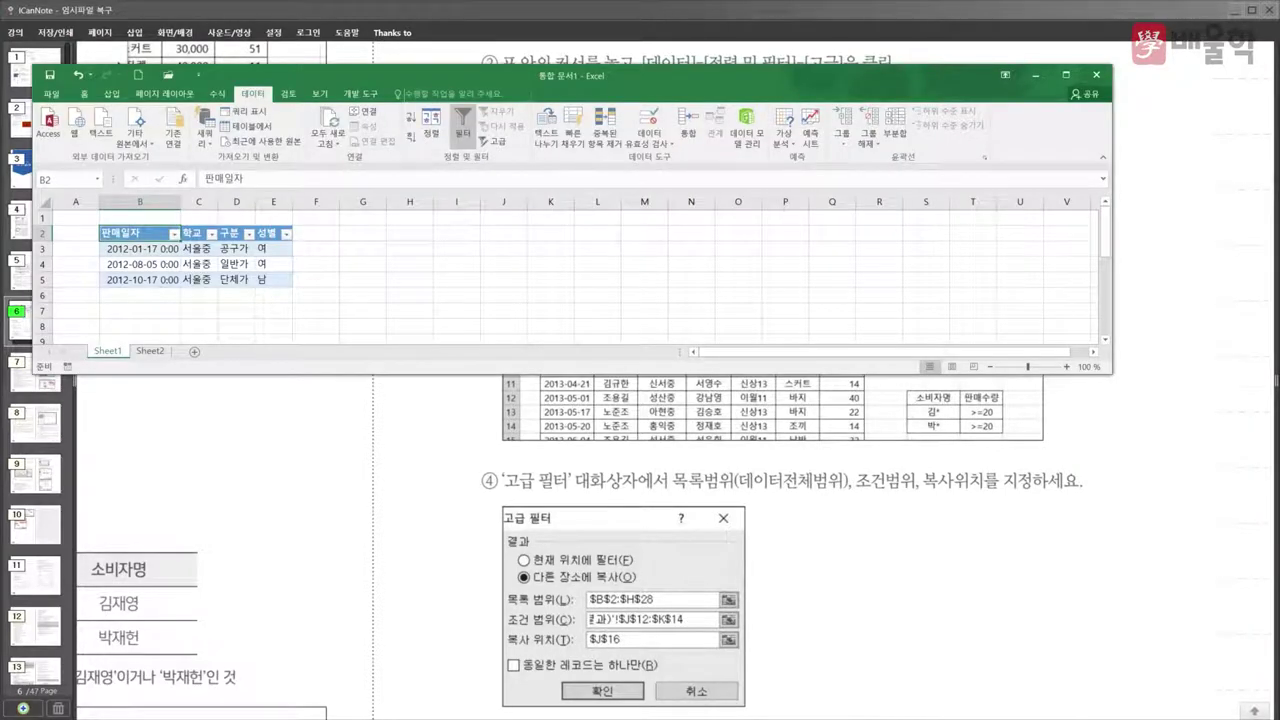
left_click(373, 259)
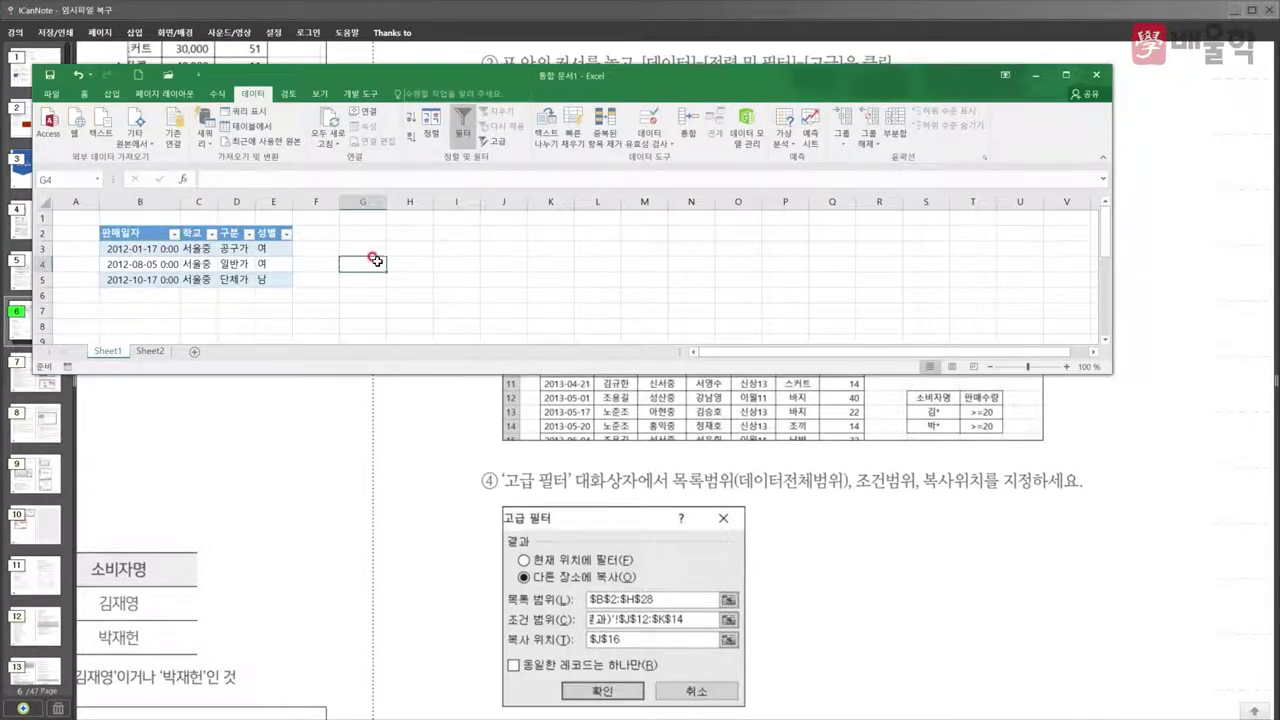
left_click(492, 141)
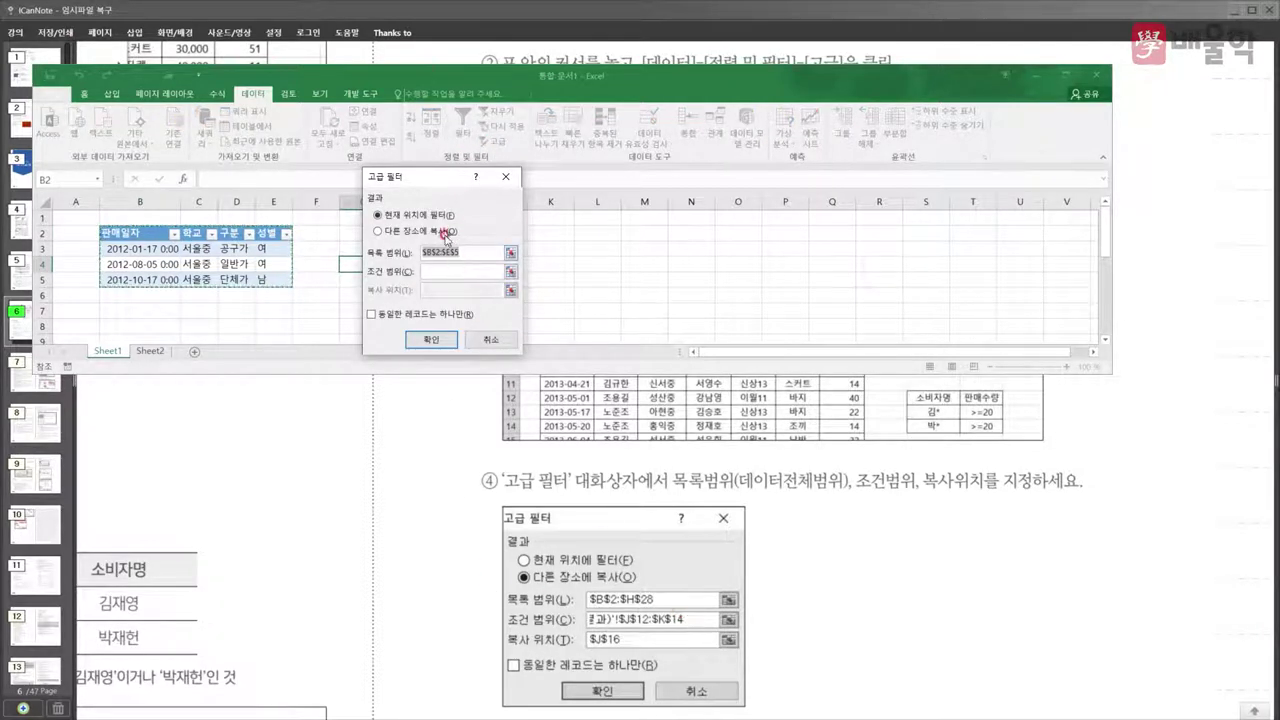
left_click(488, 340)
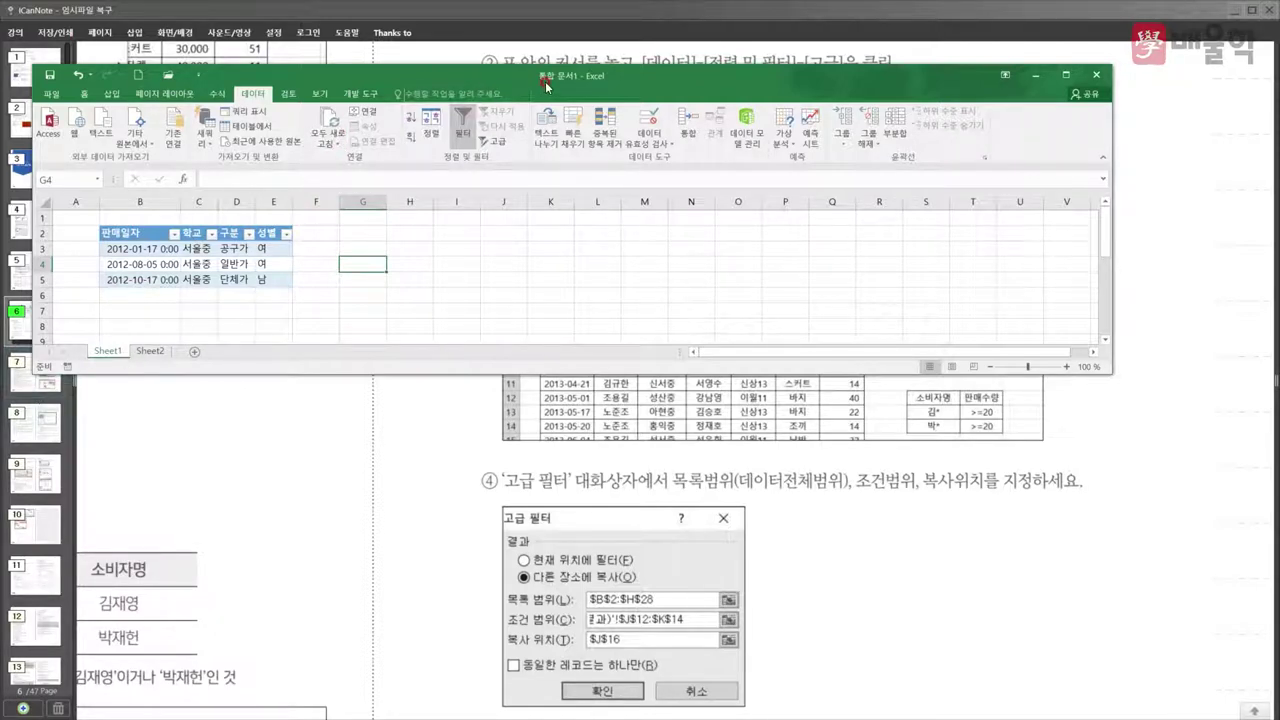
- Move the workbook window aside and examine page 7 of the notes, from the advanced filter exercises to the conditional formatting procedure
left_click_drag(546, 87, 0, 238)
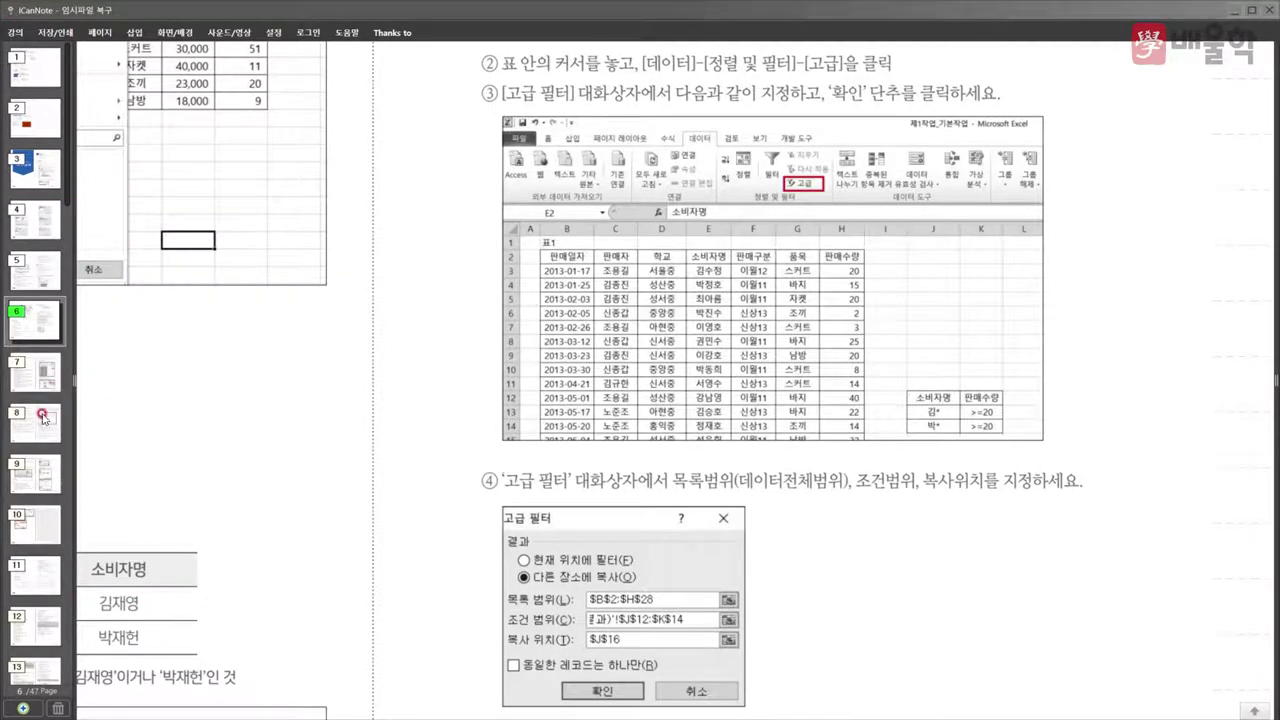
left_click(40, 372)
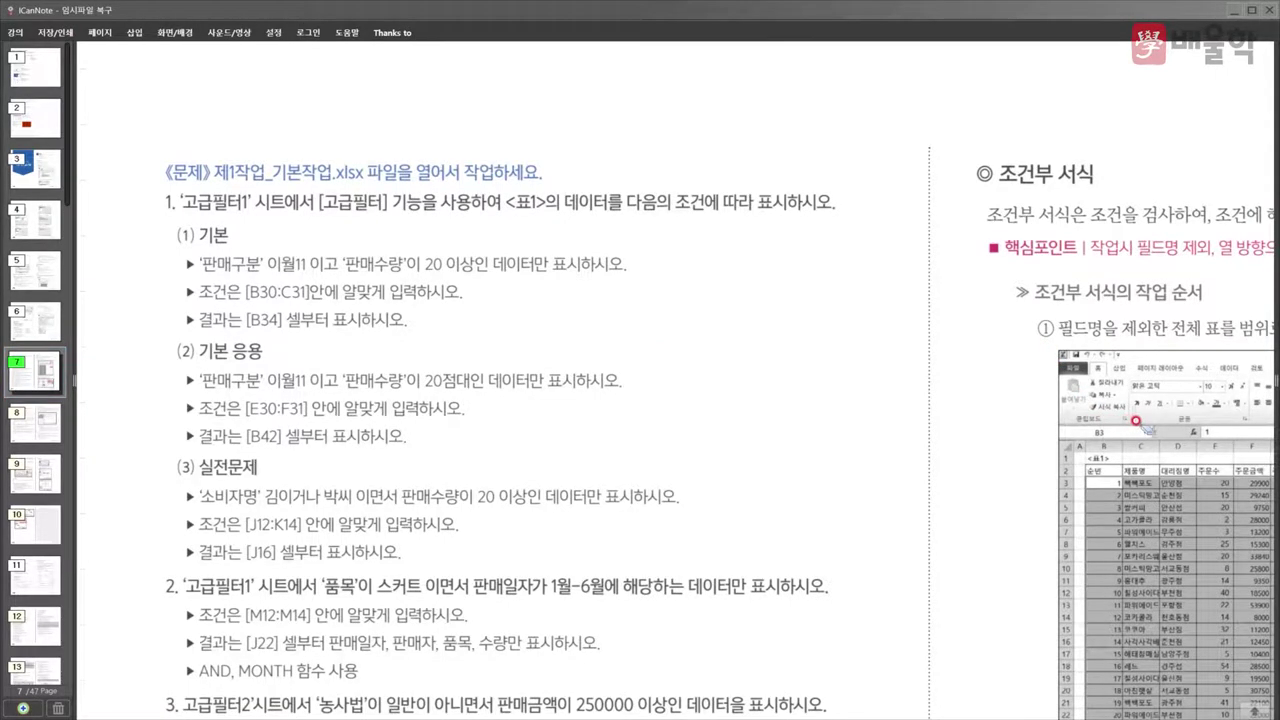
left_click_drag(1146, 428, 577, 382)
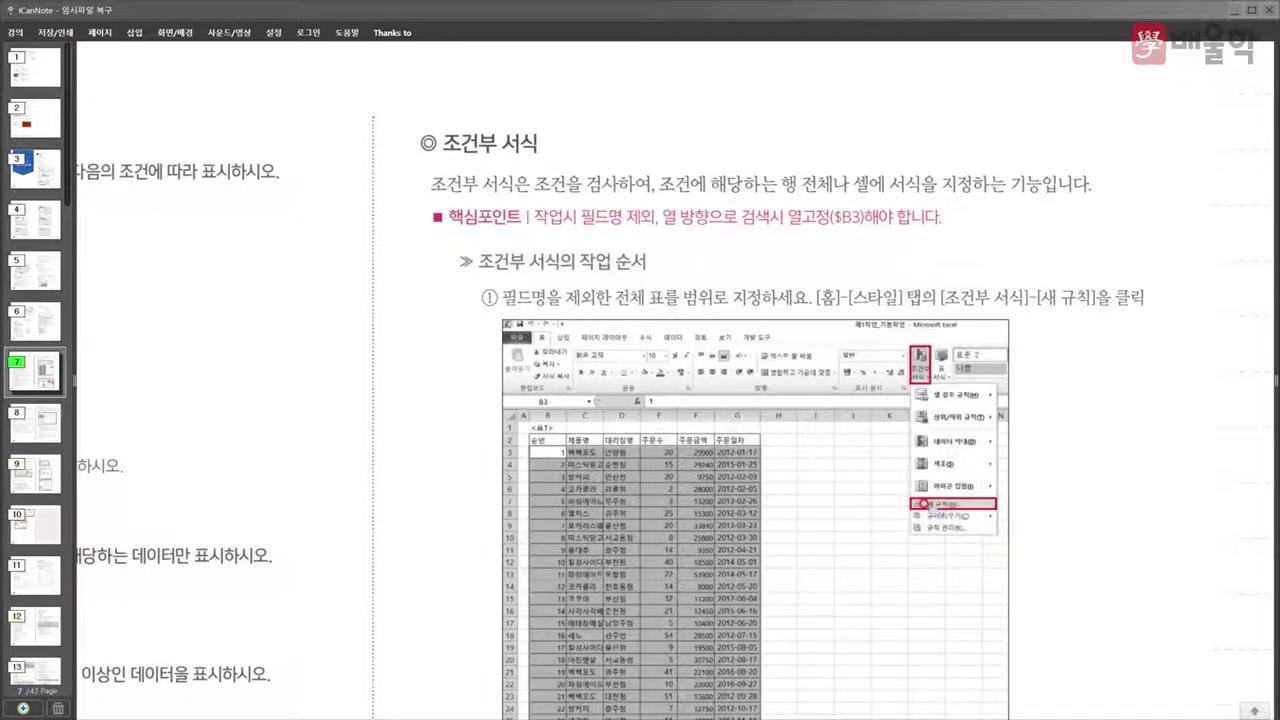
scroll(858, 534, "down", 5)
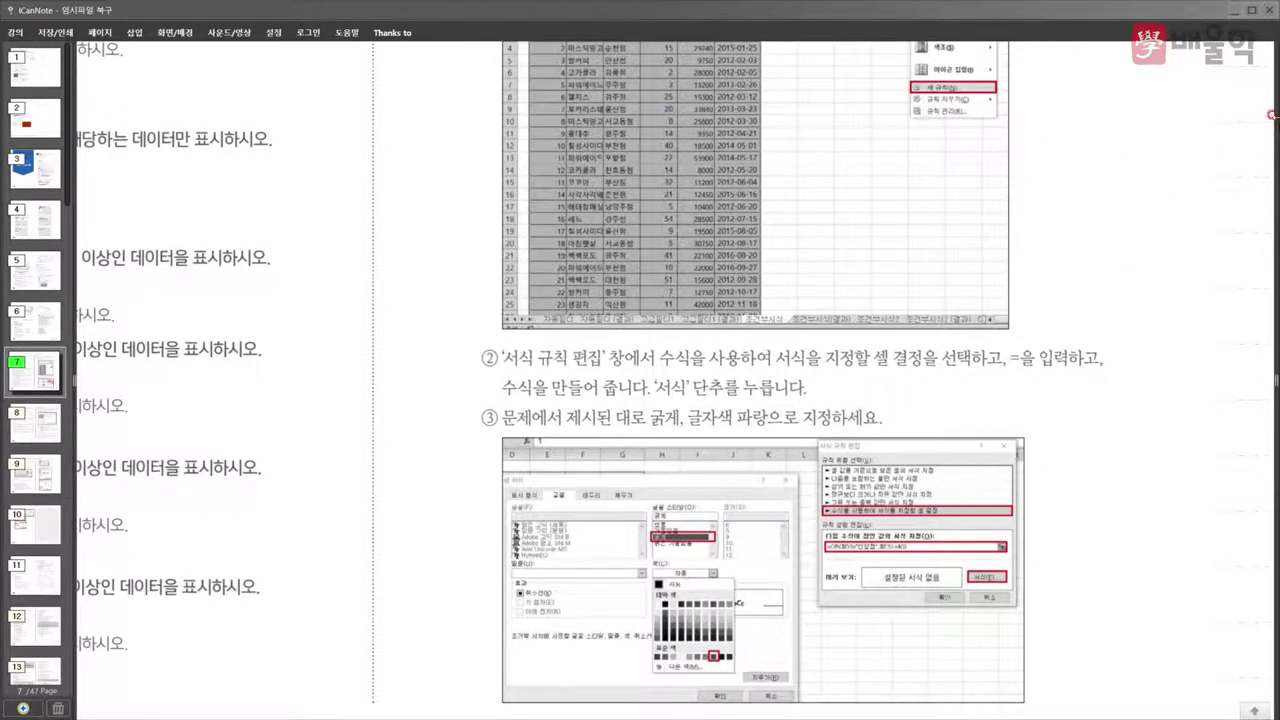
- Bring the Excel window back into view and open the recent workbook 제1작업_기본작업.xlsx
key("alt+Tab")
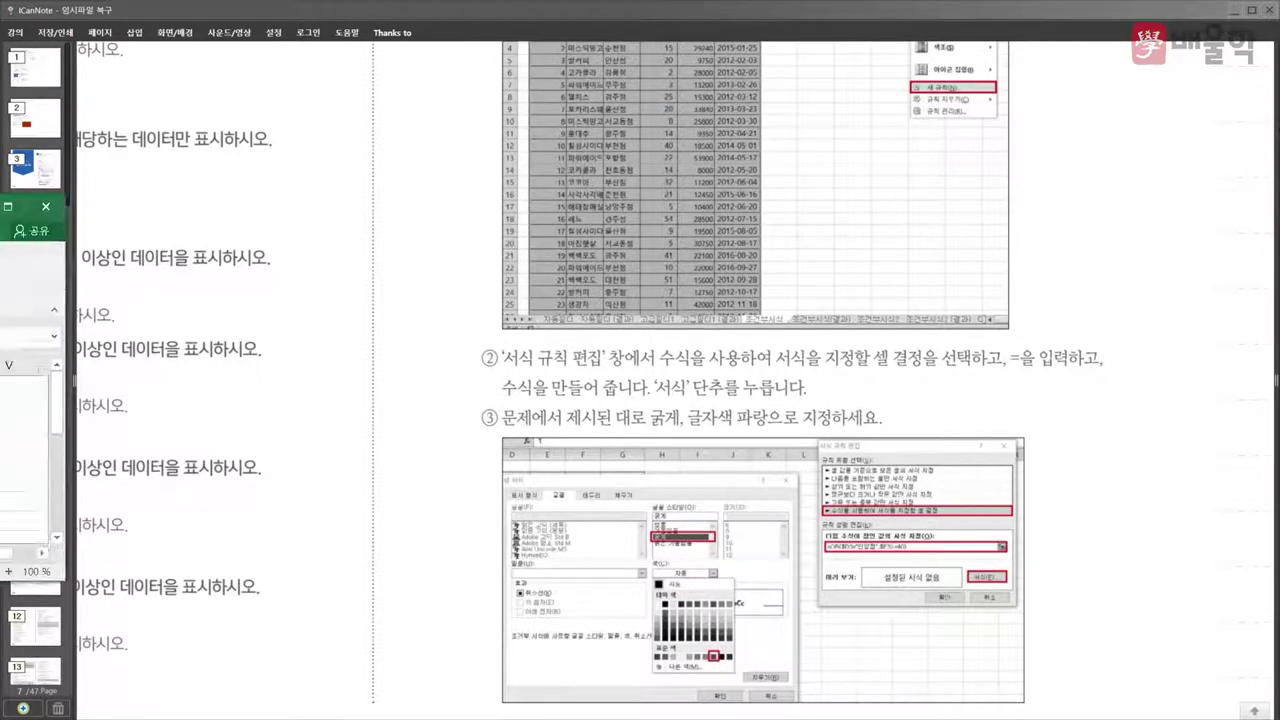
left_click_drag(713, 102, 462, 86)
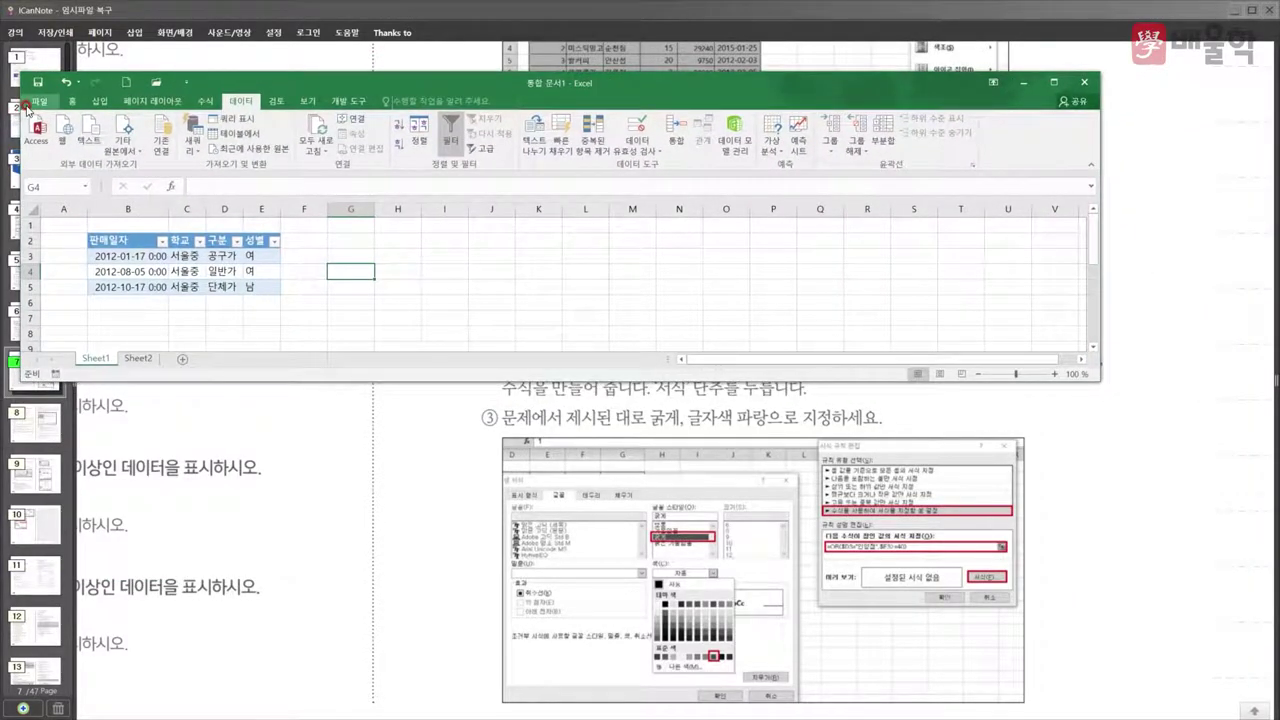
left_click(28, 104)
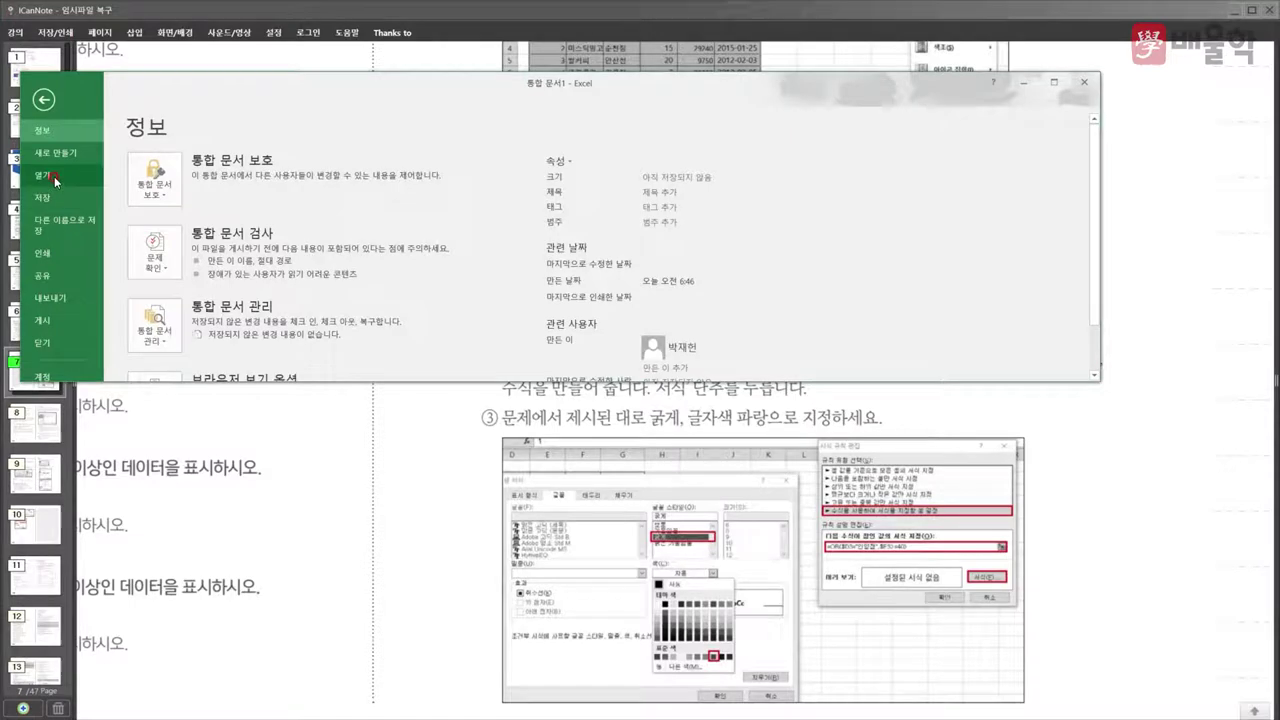
left_click(52, 175)
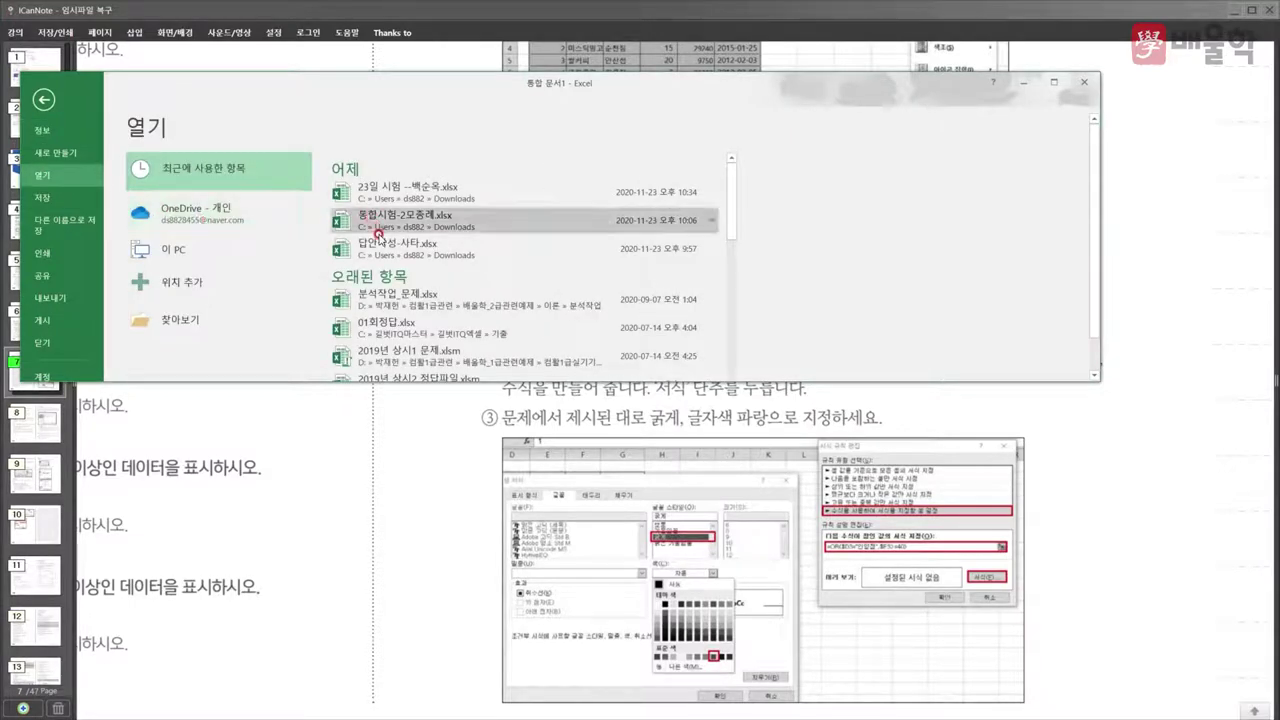
scroll(378, 234, "down", 1)
left_click(400, 290)
- Select B4:H33 and review the formula-based option for a new conditional formatting rule and its cell format settings, cancelling both dialogs
scroll(405, 288, "down", 3)
scroll(236, 302, "up", 3)
left_click_drag(106, 287, 436, 310)
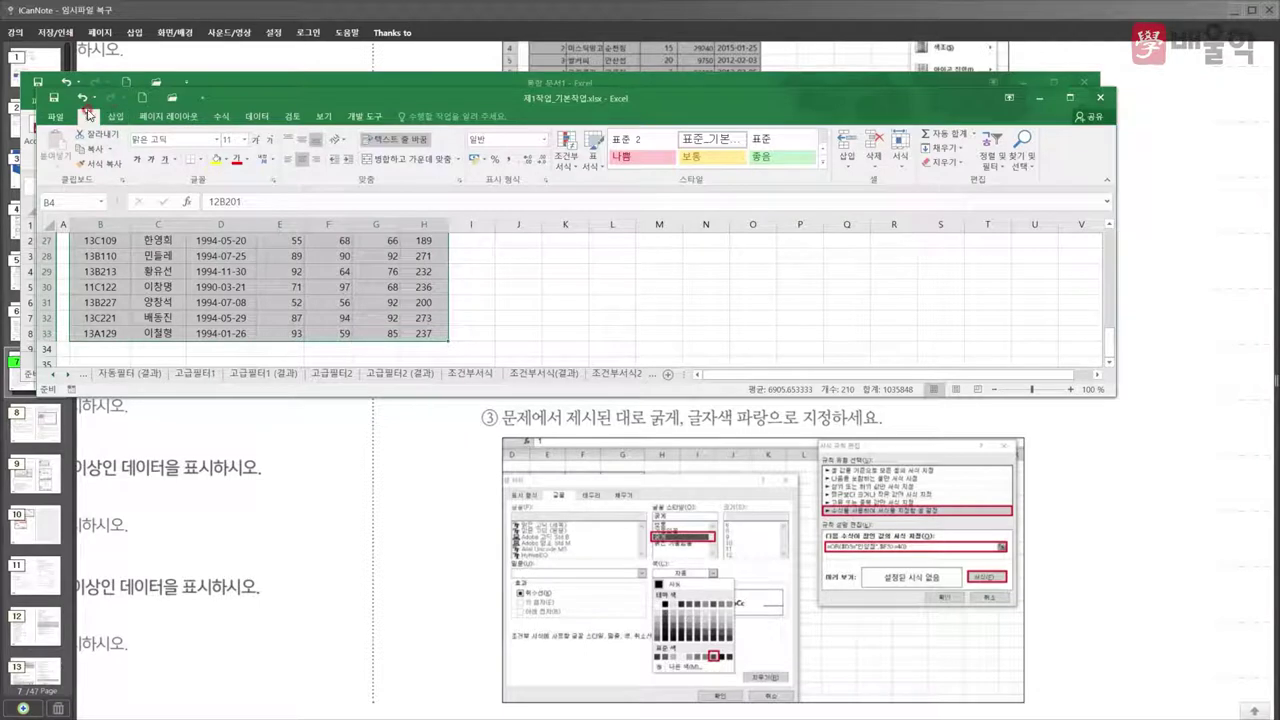
left_click(568, 166)
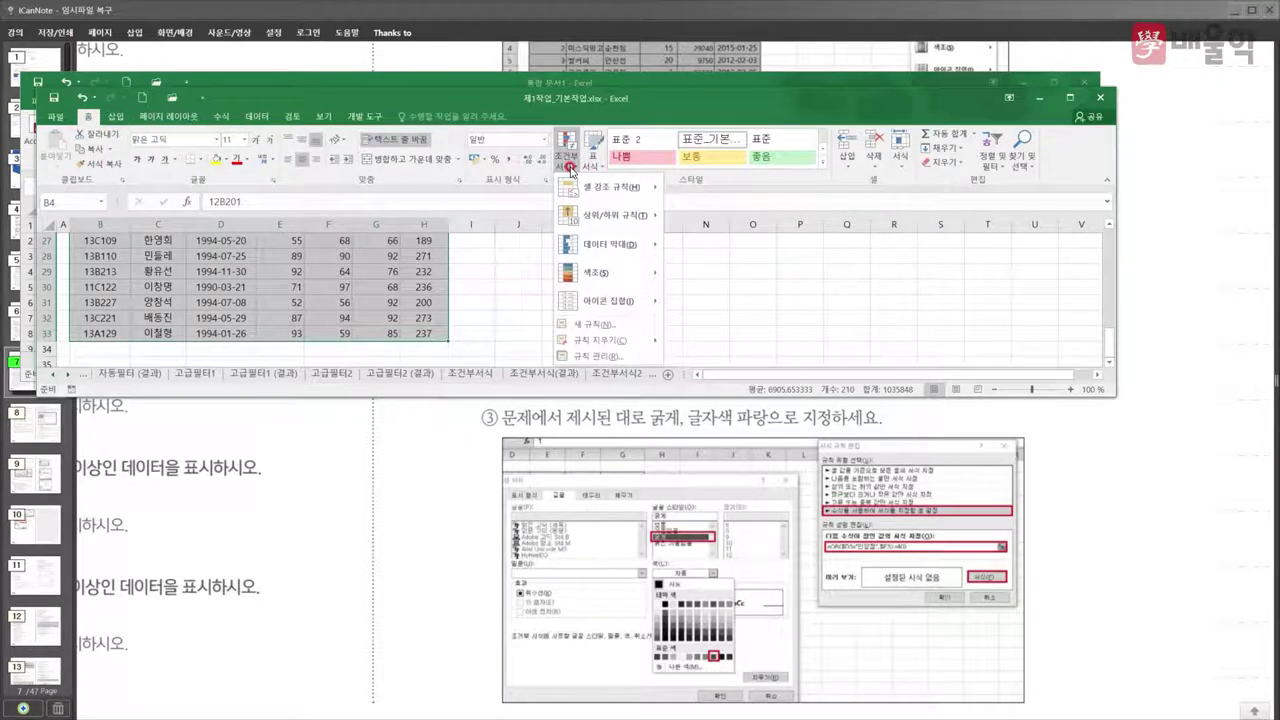
left_click(575, 328)
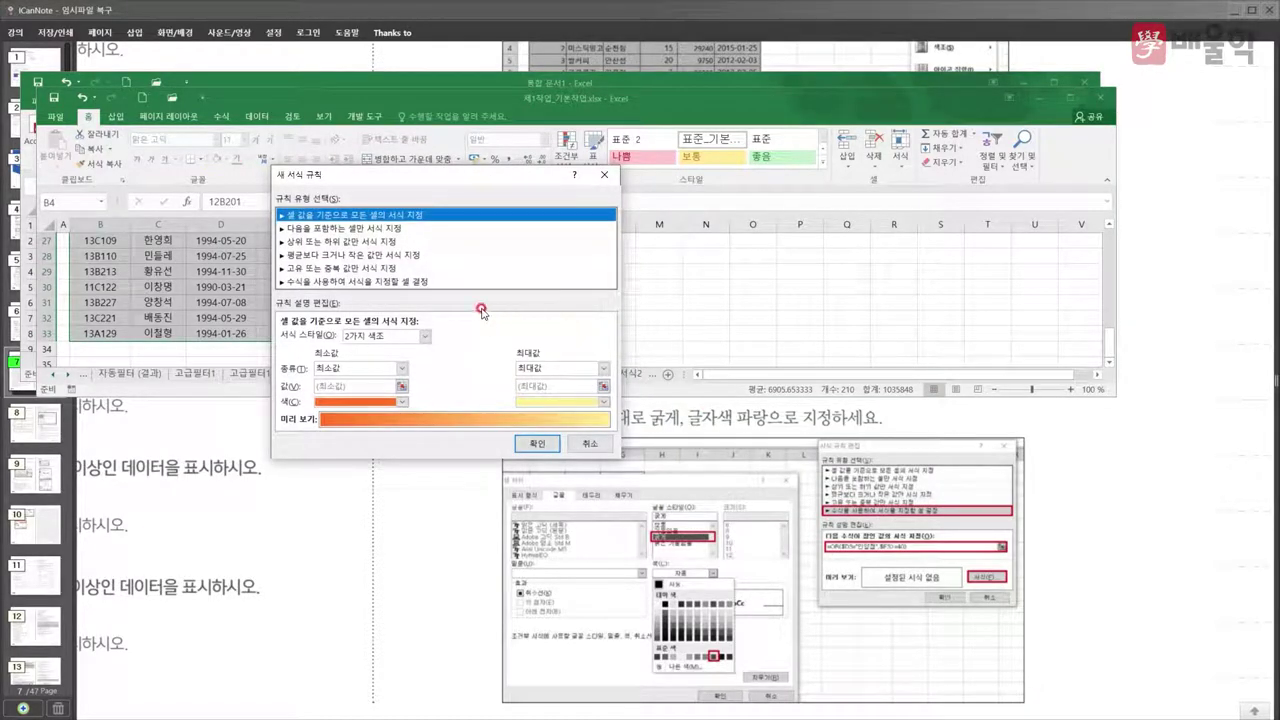
left_click(409, 285)
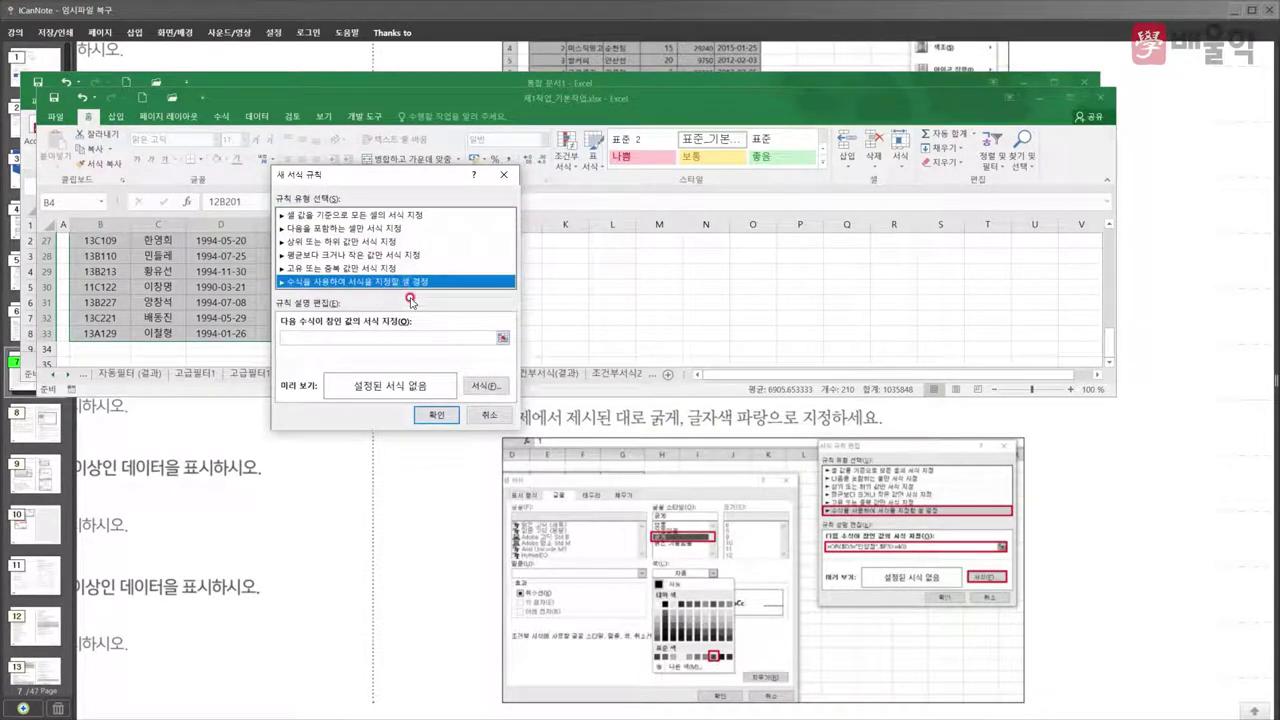
left_click(485, 386)
left_click_drag(495, 100, 1003, 224)
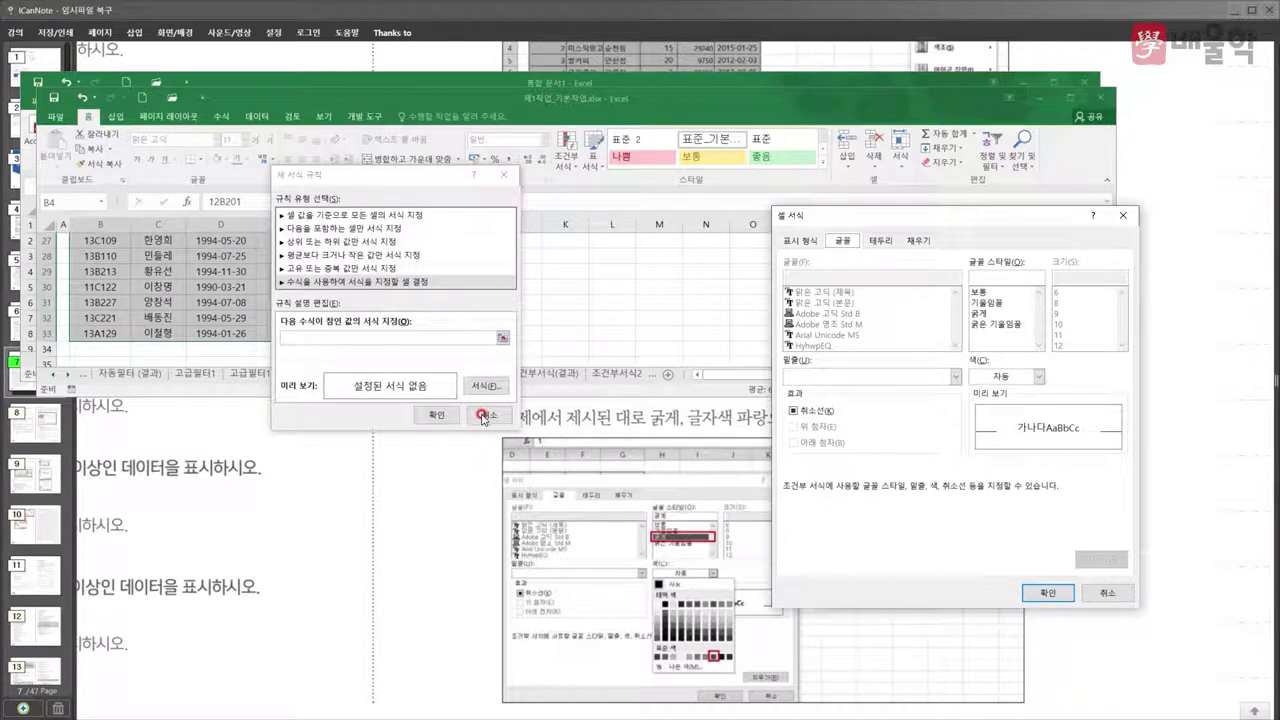
left_click(1106, 592)
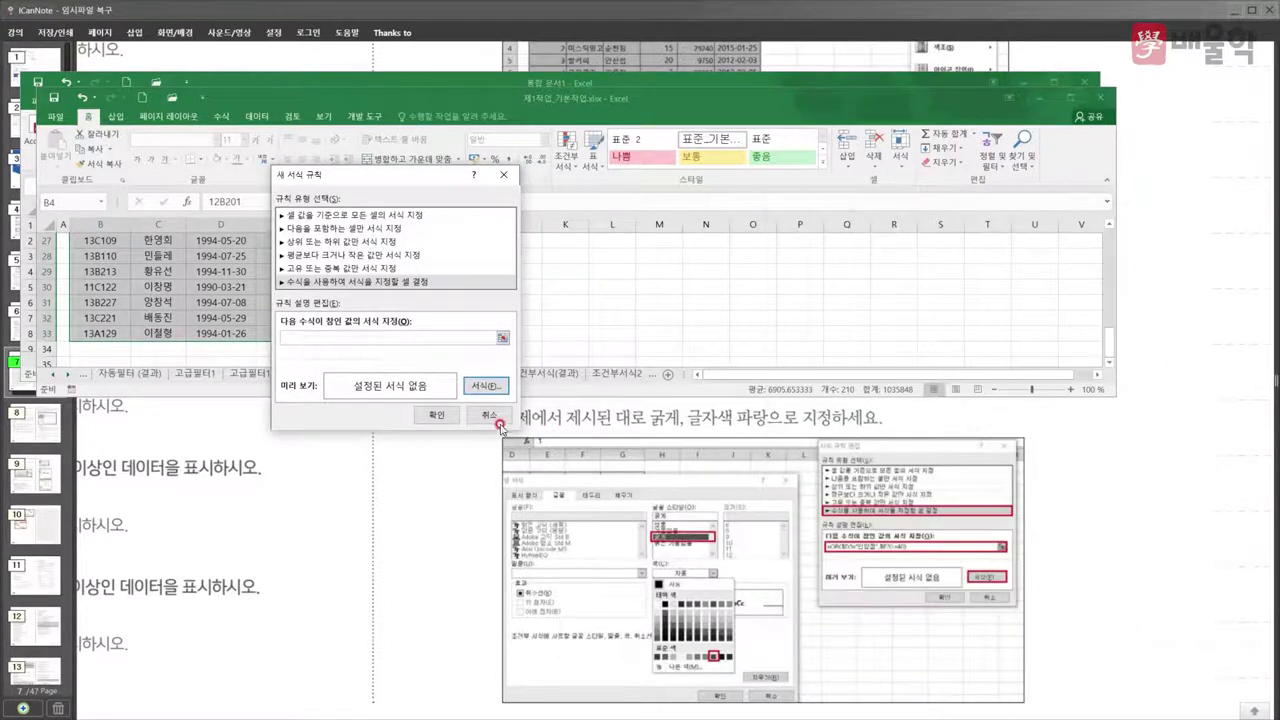
left_click(486, 410)
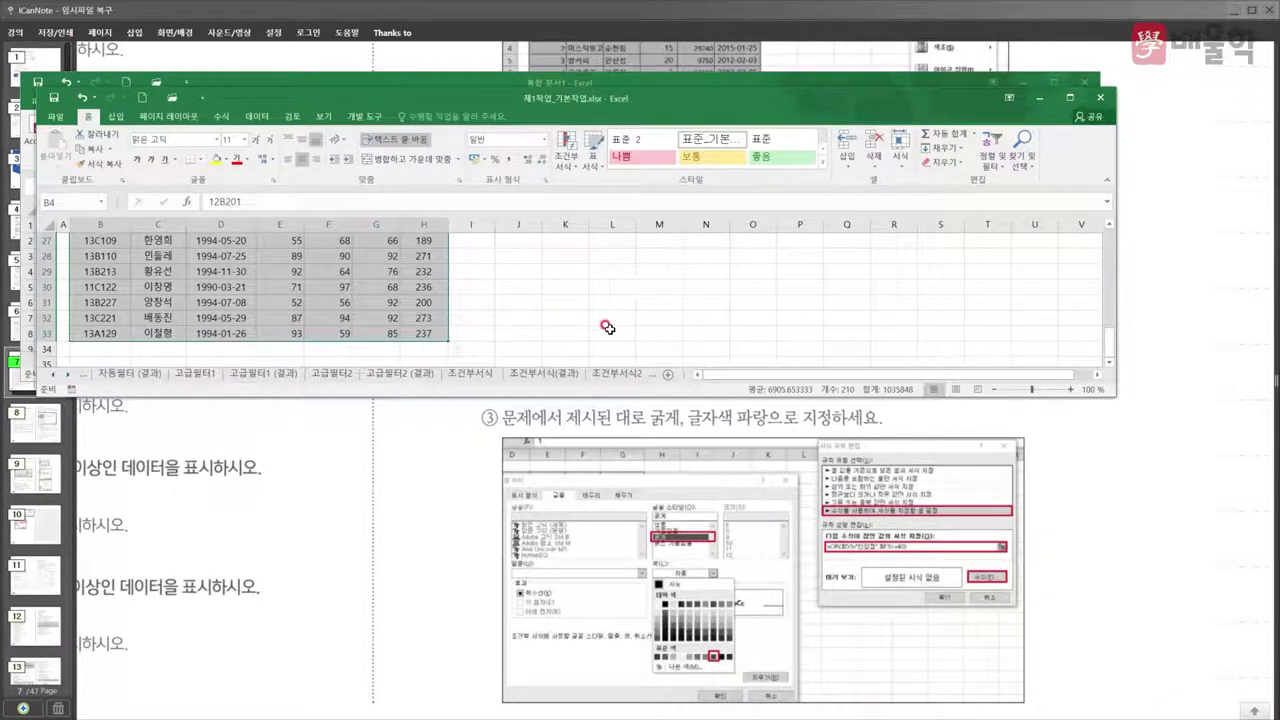
- Deselect the range in 제1작업_기본작업.xlsx, move its window aside and close the other workbook, 통합 문서1
scroll(607, 327, "up", 9)
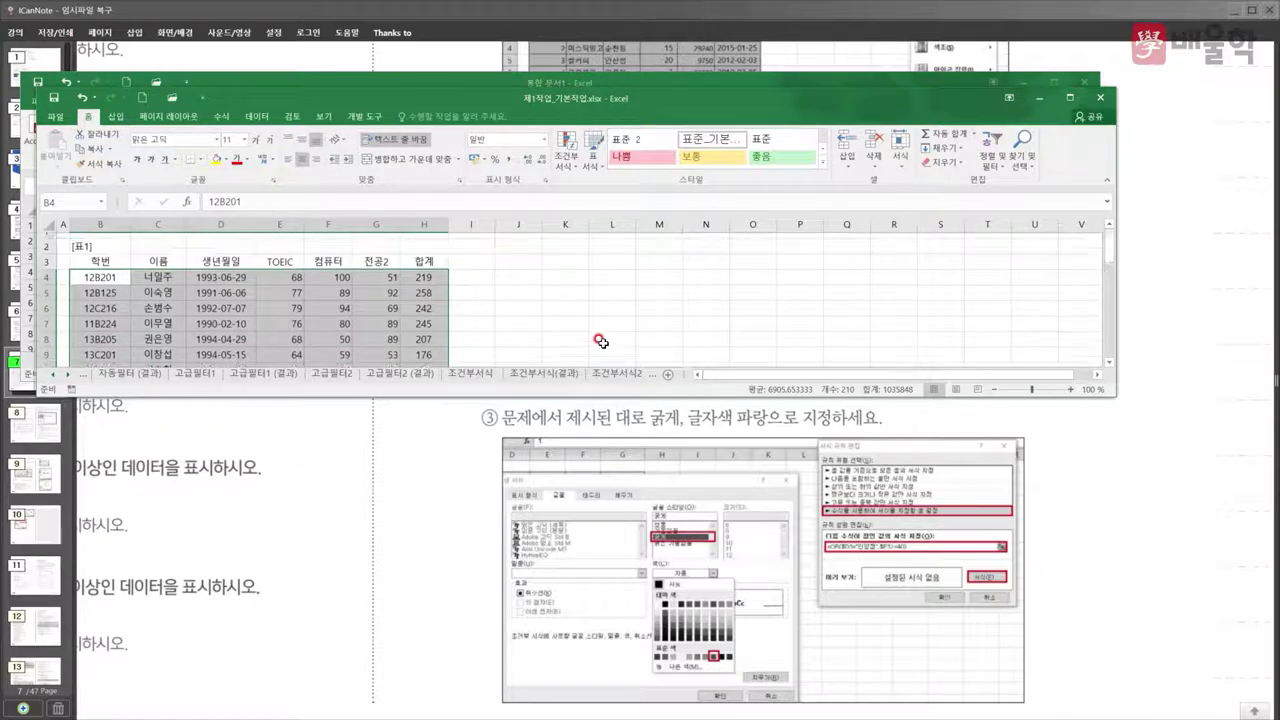
scroll(600, 341, "down", 2)
left_click(600, 302)
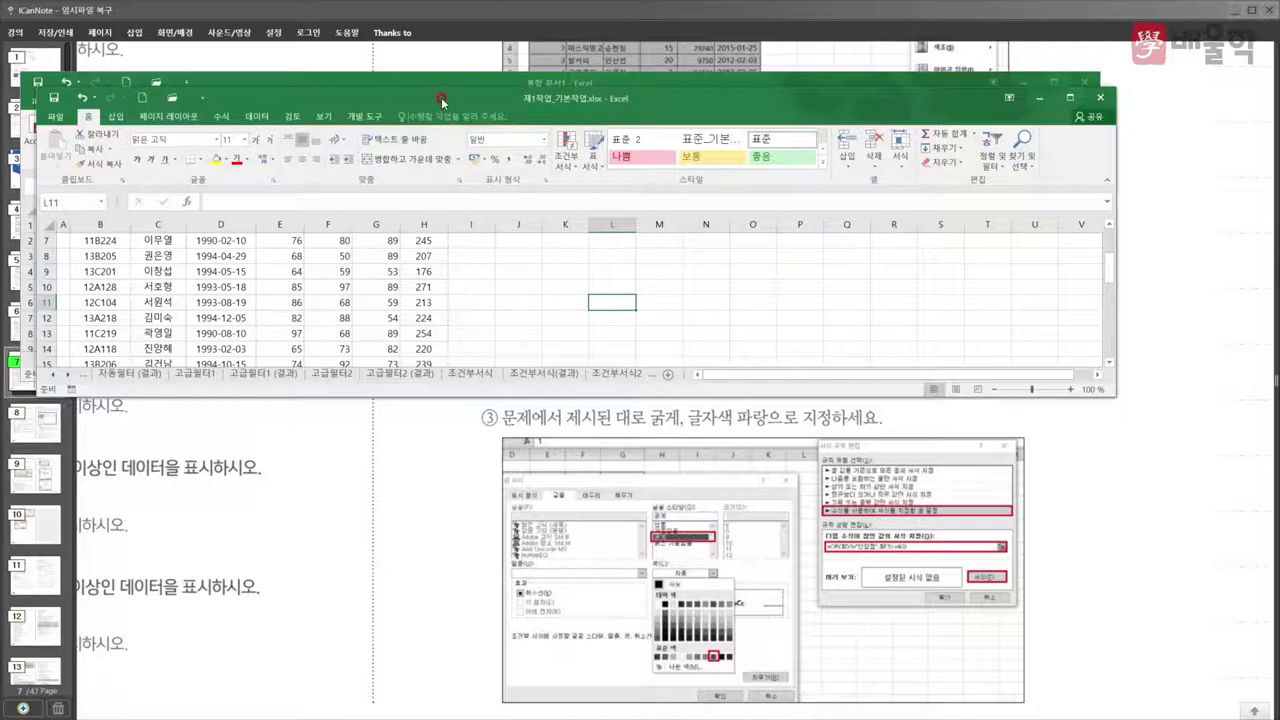
left_click_drag(440, 97, 421, 148)
left_click_drag(748, 91, 178, 111)
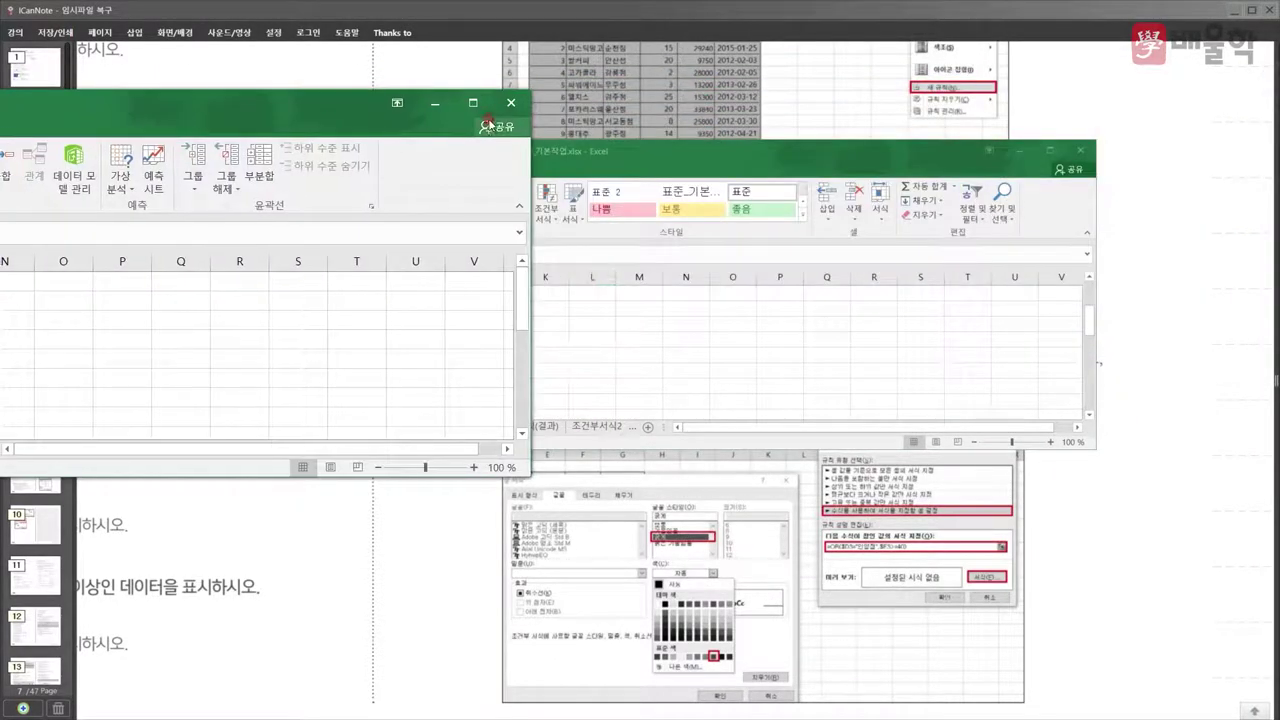
left_click(511, 102)
- Switch to the notes and examine the sheet and workbook protection section on page 8, repositioning the Excel window along the way
left_click(403, 297)
scroll(640, 373, "down", 1)
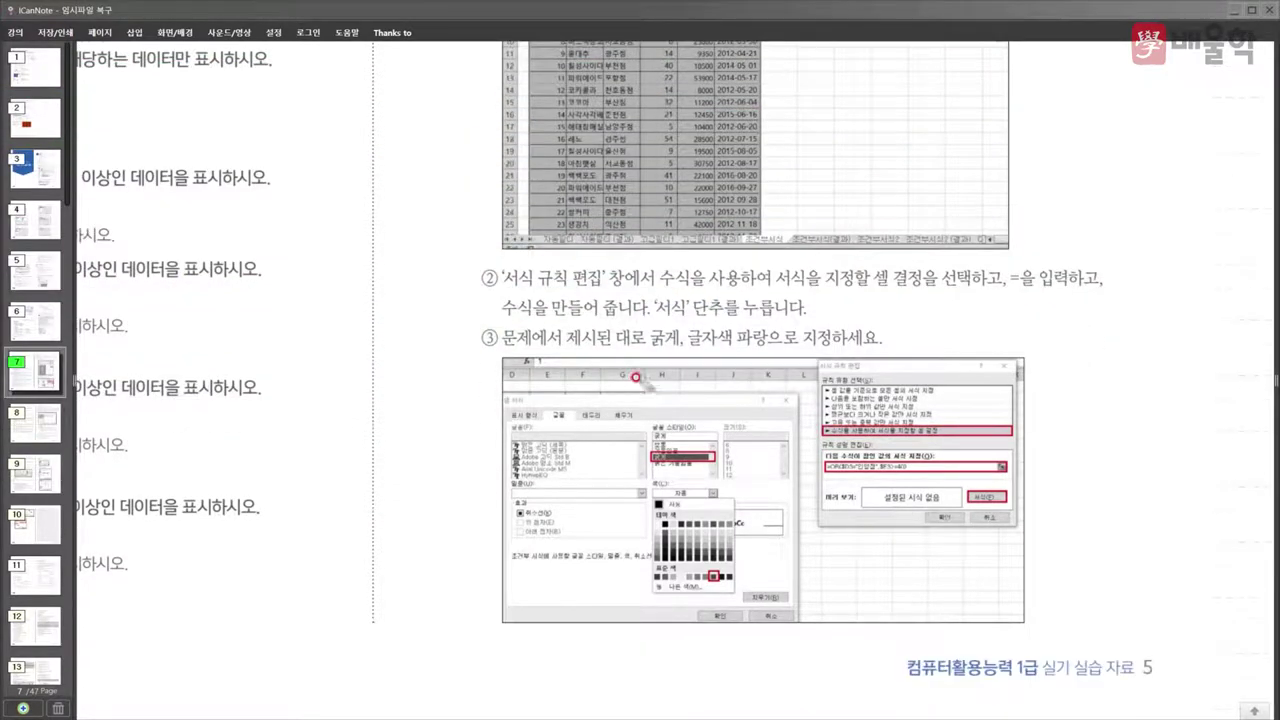
left_click(34, 428)
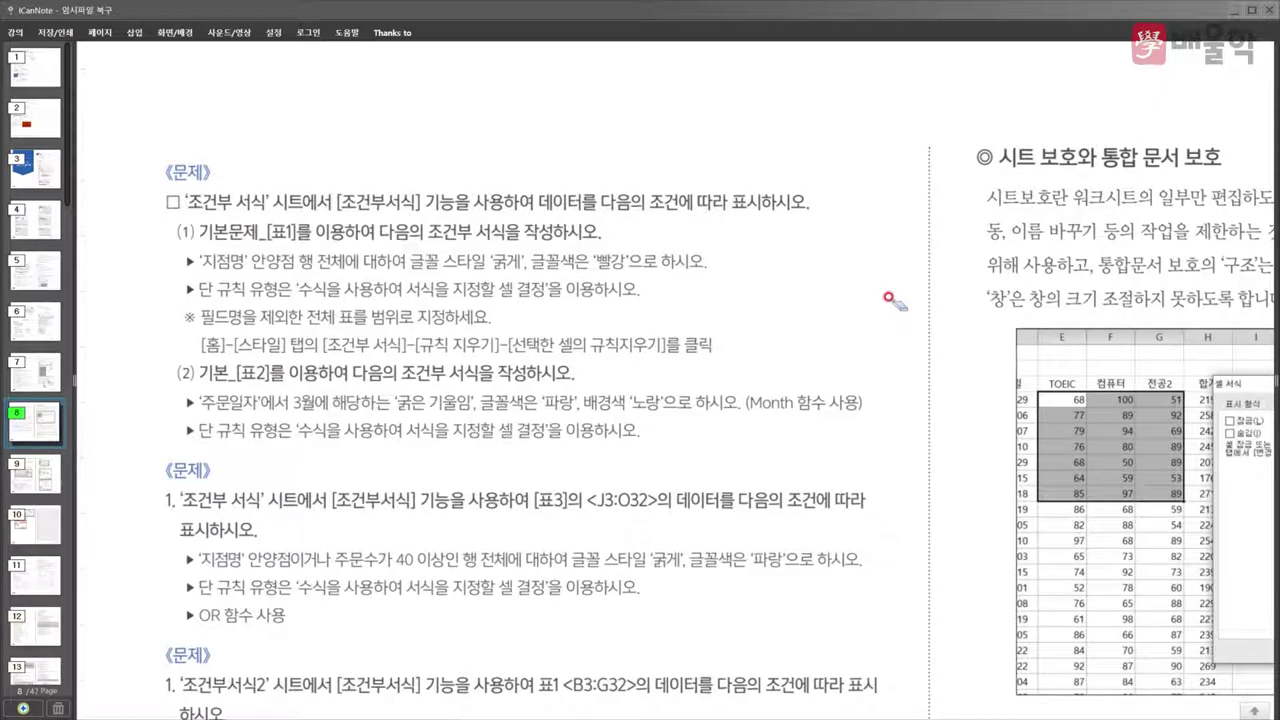
left_click_drag(975, 312, 453, 312)
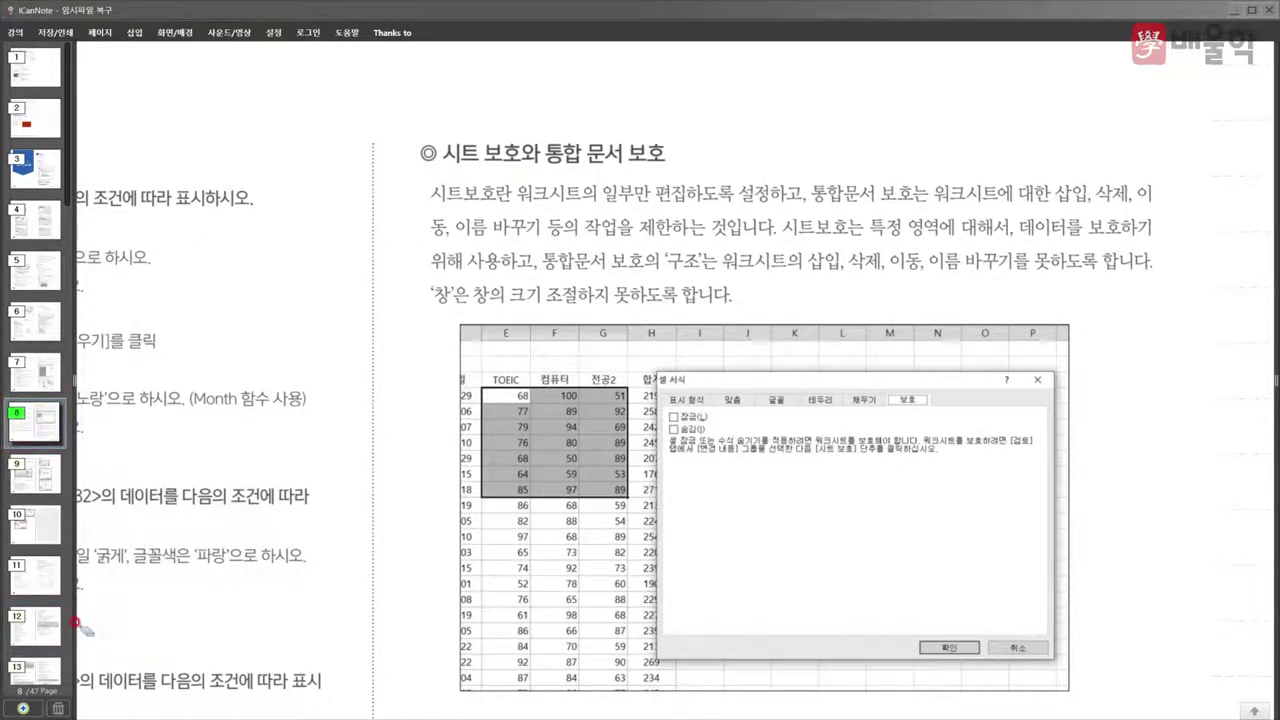
key("alt+Tab")
left_click_drag(384, 147, 528, 175)
left_click_drag(280, 612, 444, 521)
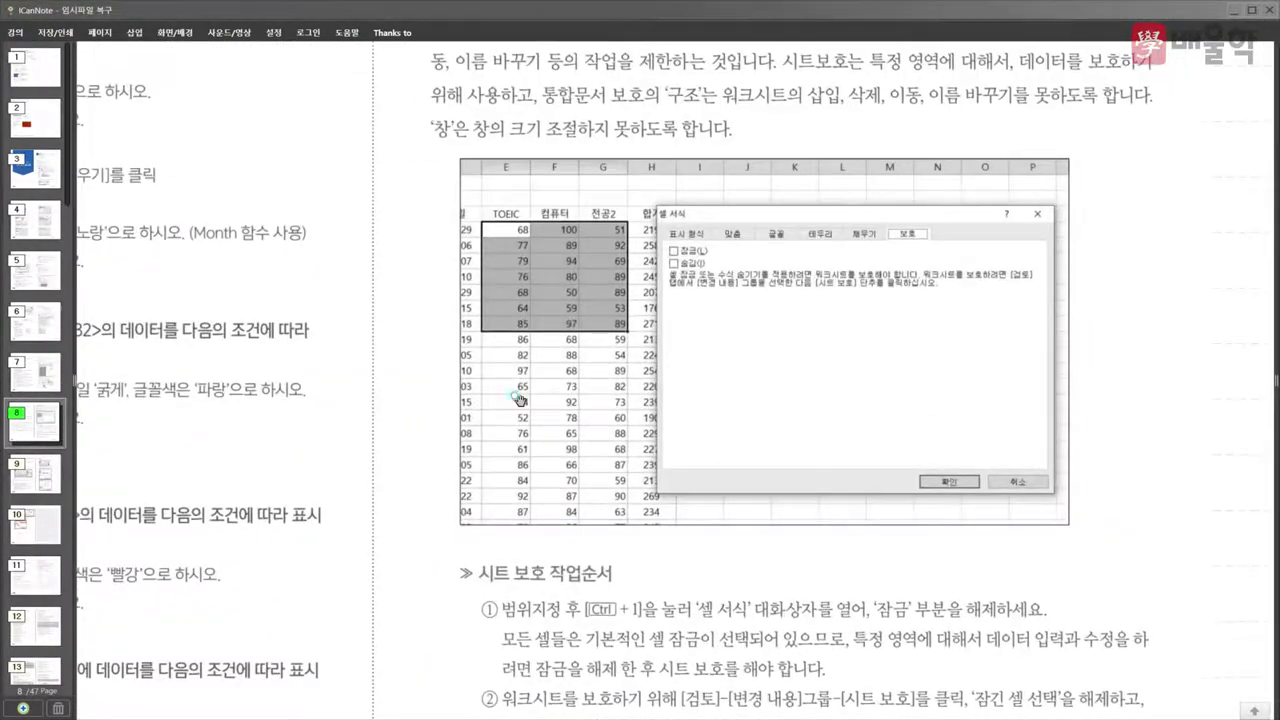
scroll(470, 505, "up", 2)
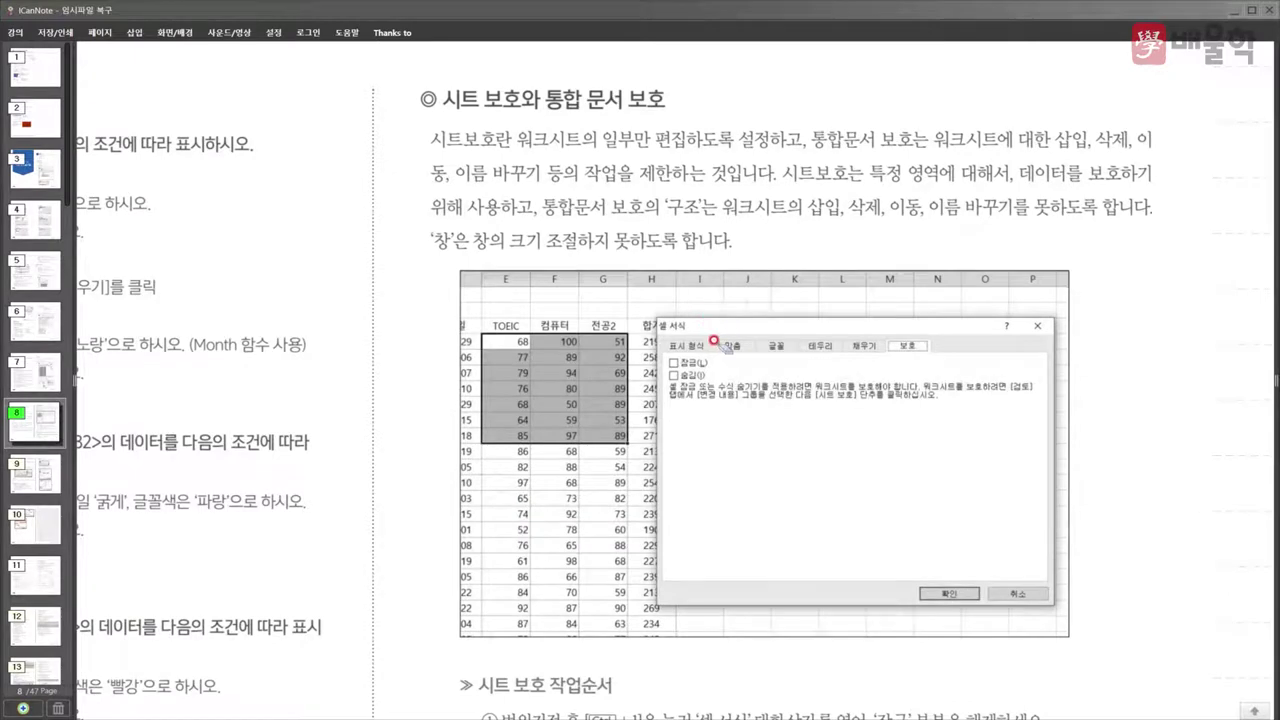
- Switch to Excel, select D8:H13 and view the Protection options in the range's cell format settings
key("alt+Tab")
left_click_drag(350, 321, 535, 399)
right_click(494, 385)
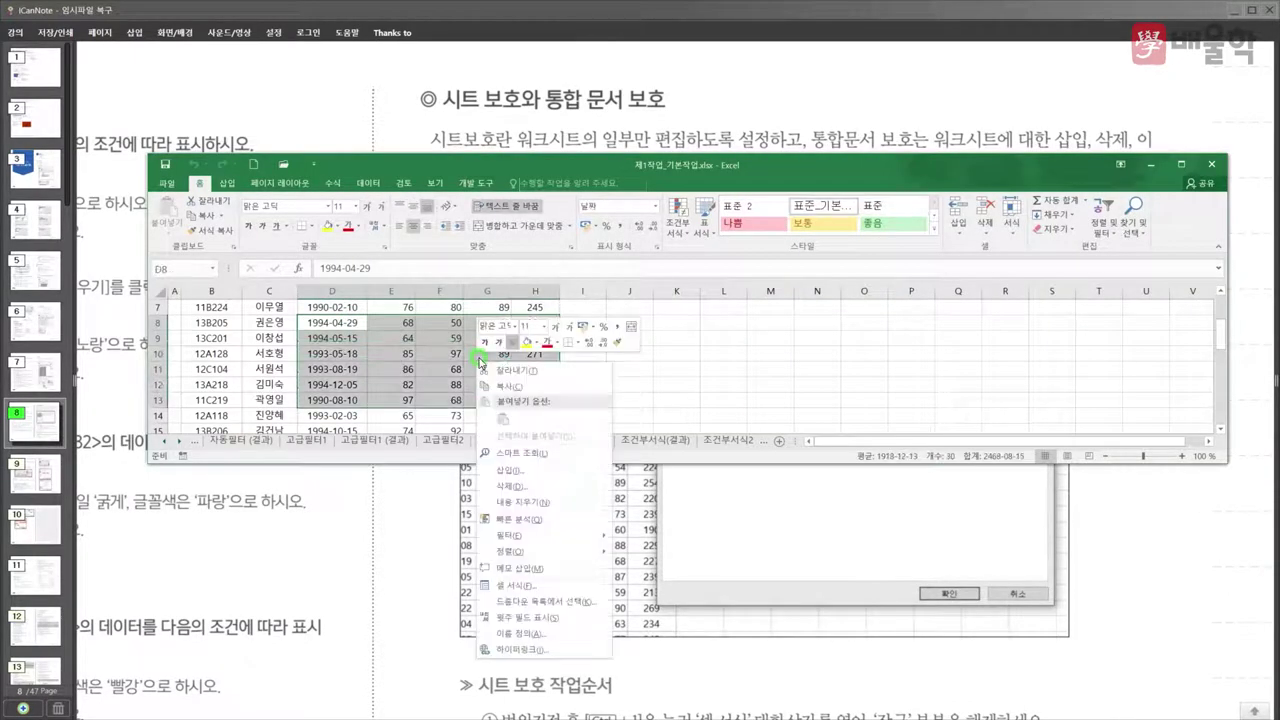
left_click(508, 592)
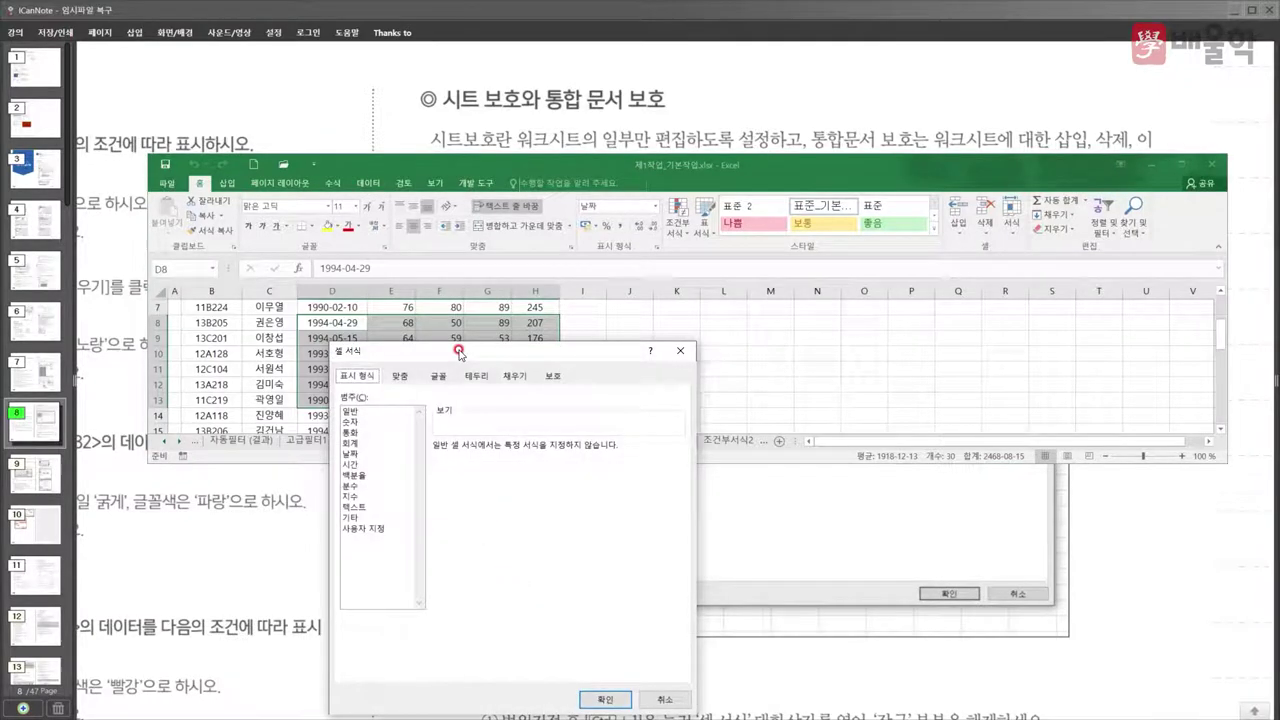
left_click_drag(459, 352, 704, 243)
left_click(805, 268)
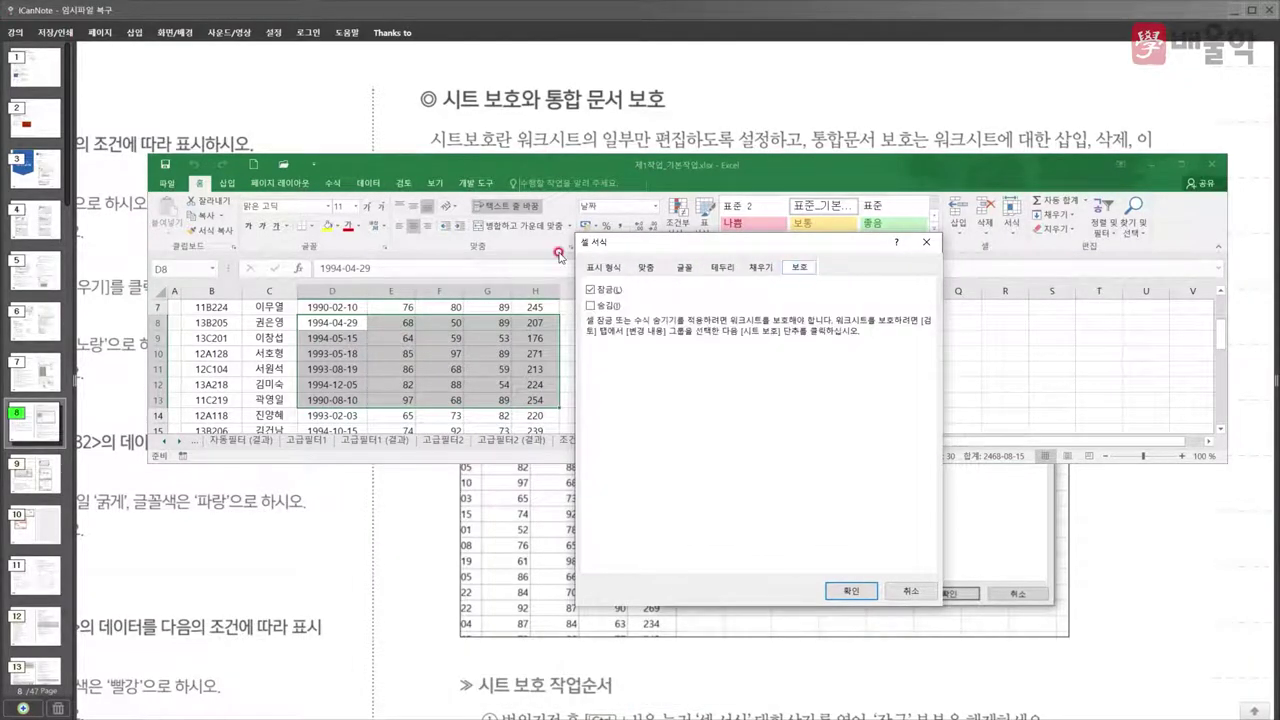
- Review the number, alignment, font, border, fill and protection settings in Format Cells, then cancel the dialog and deselect the range
left_click(600, 267)
left_click(646, 267)
left_click(684, 267)
left_click(721, 268)
left_click(762, 268)
left_click(800, 268)
left_click(910, 591)
left_click(688, 386)
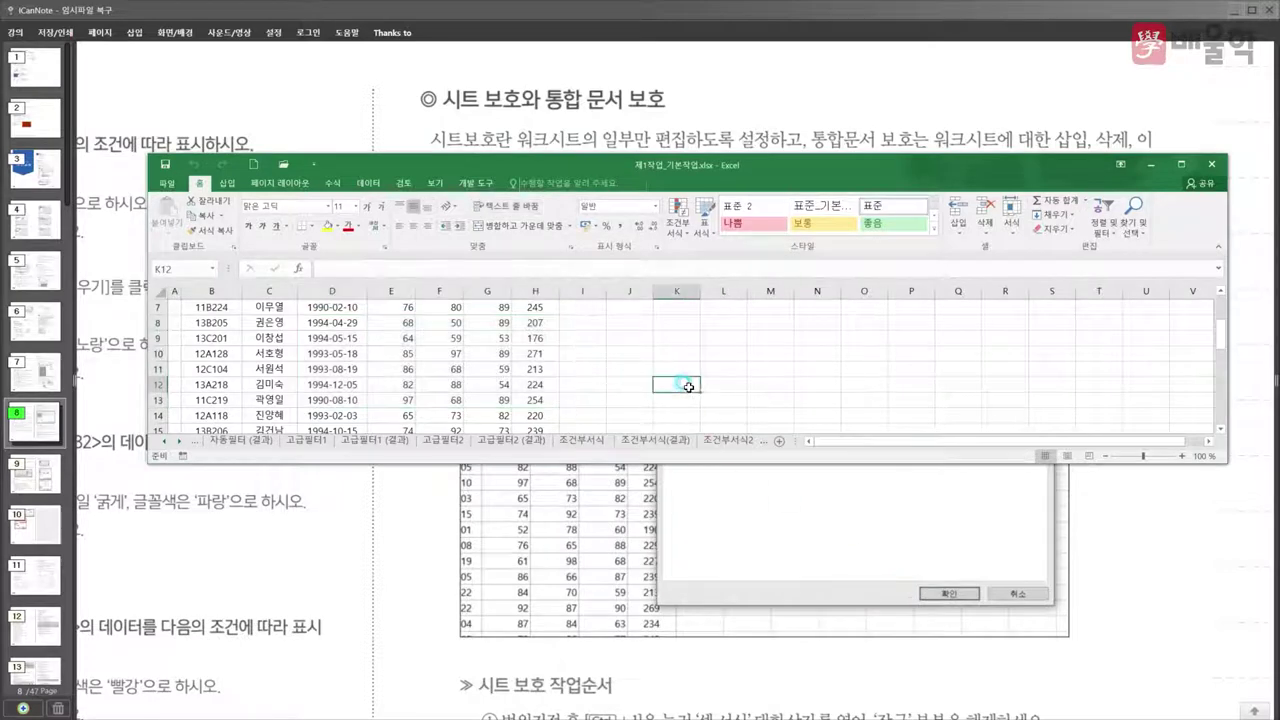
- Return to the notes and examine the sheet protection procedure on page 8 and the workbook protection procedure on page 9
left_click(503, 589)
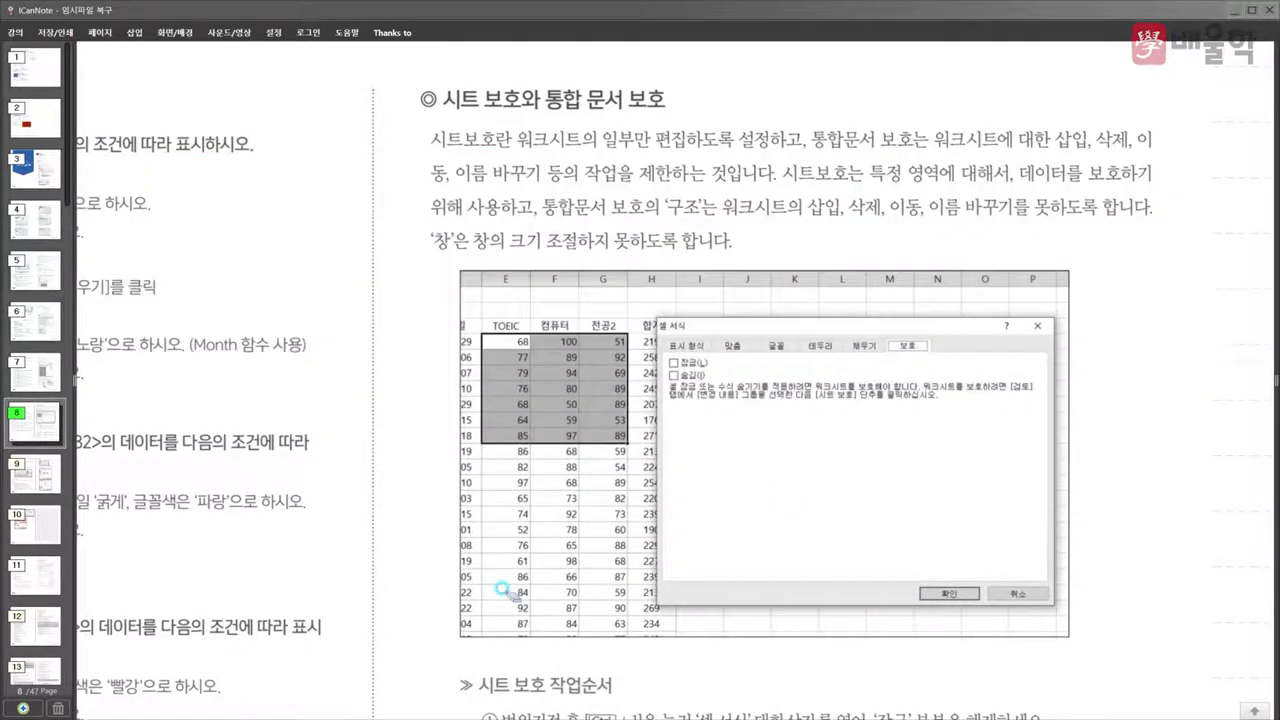
scroll(503, 589, "down", 2)
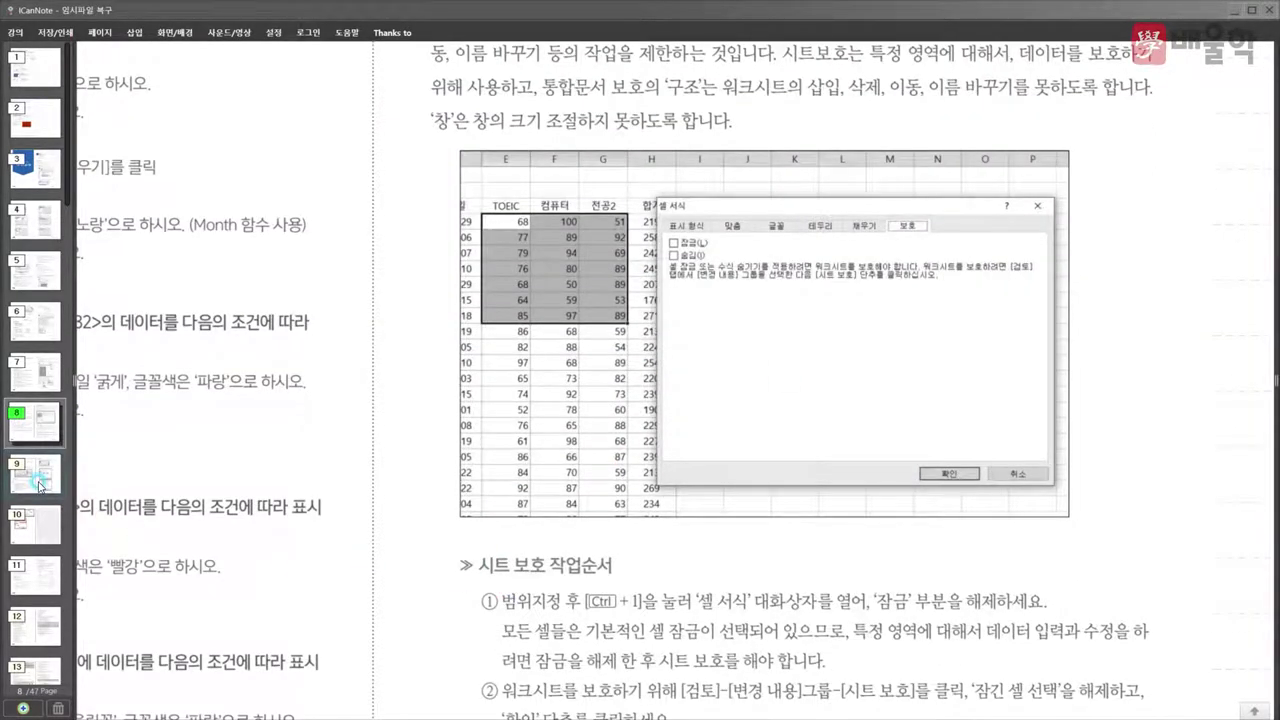
left_click(38, 483)
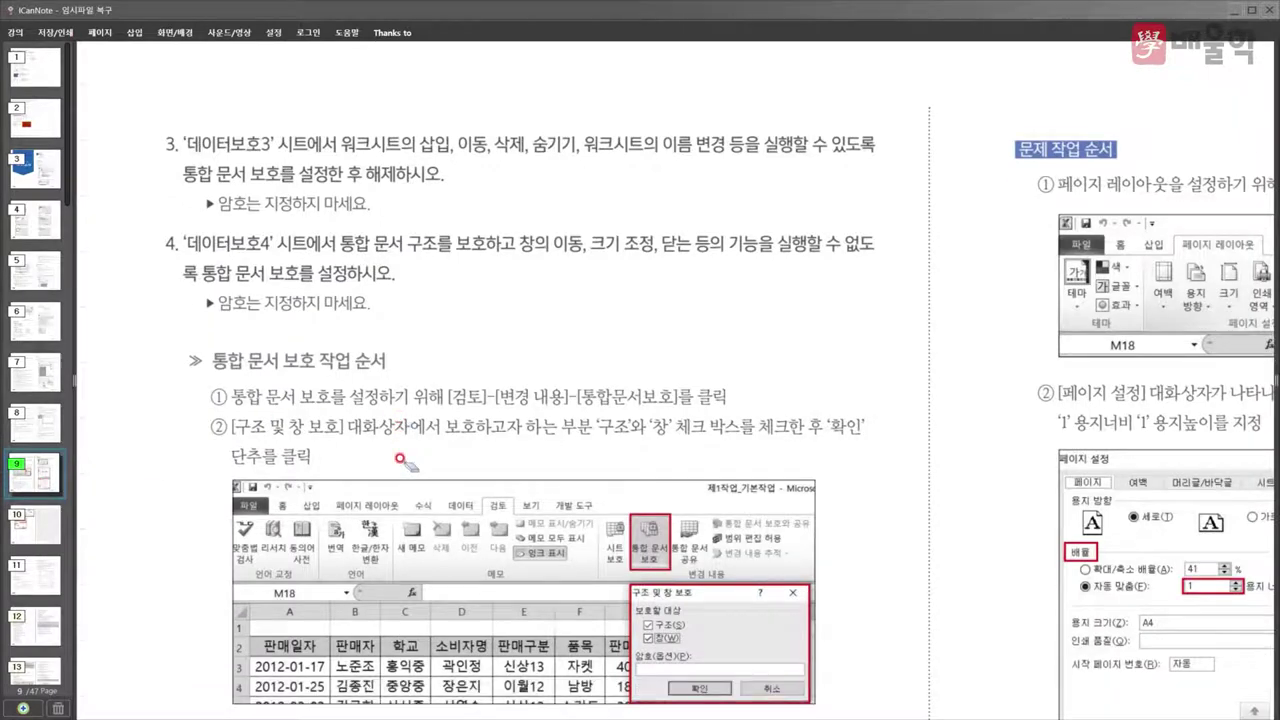
scroll(400, 460, "down", 1)
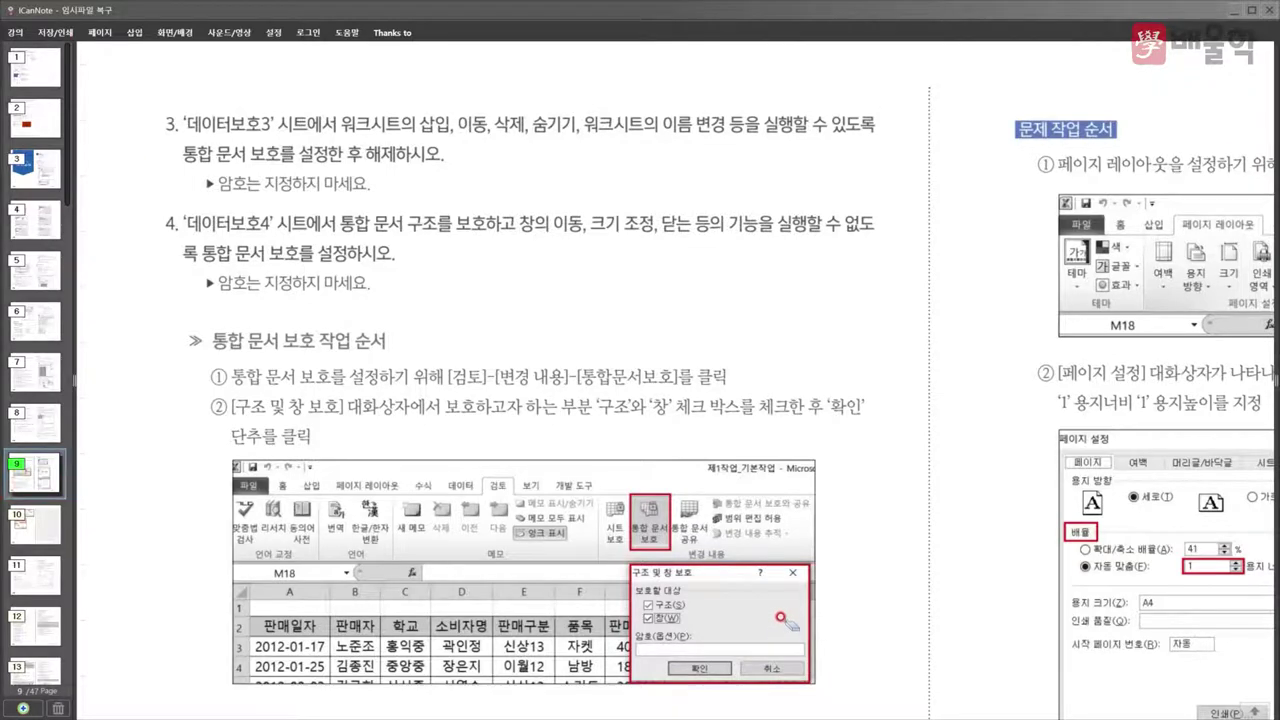
- Switch to Excel and review the Protect Structure and Windows options for the workbook, cancelling without protecting it
key("alt+Tab")
left_click(545, 353)
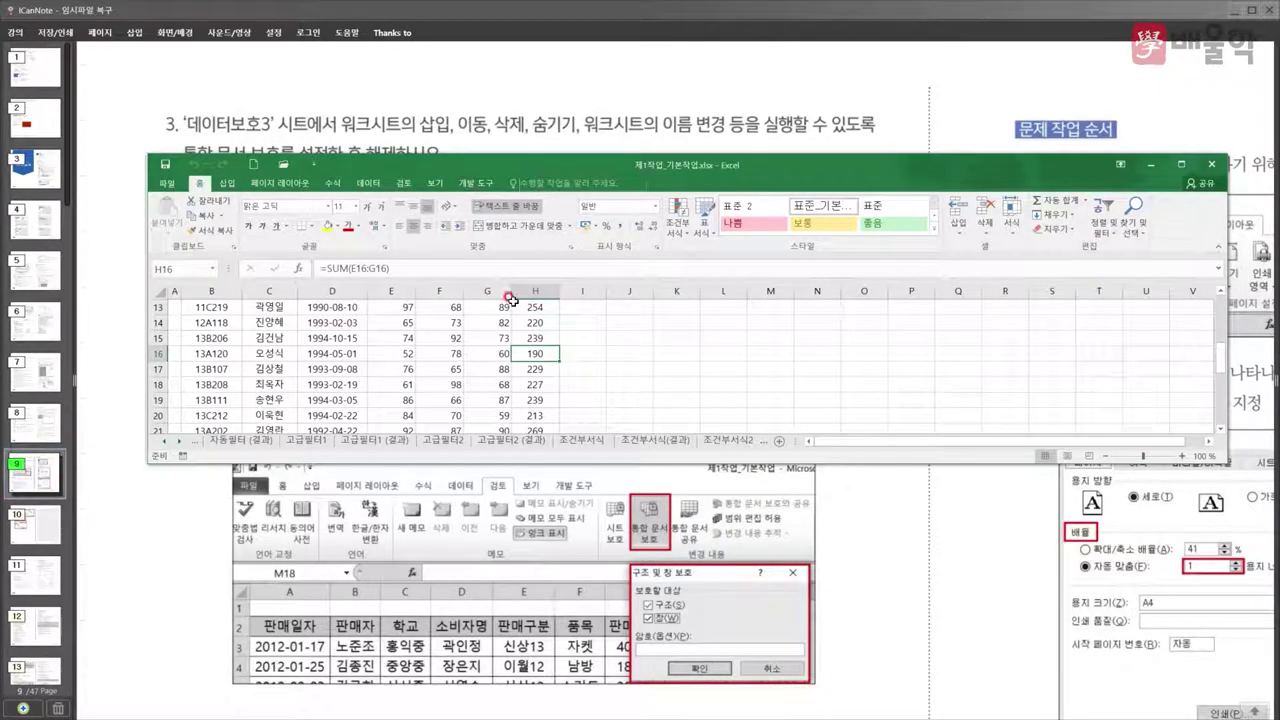
left_click(401, 184)
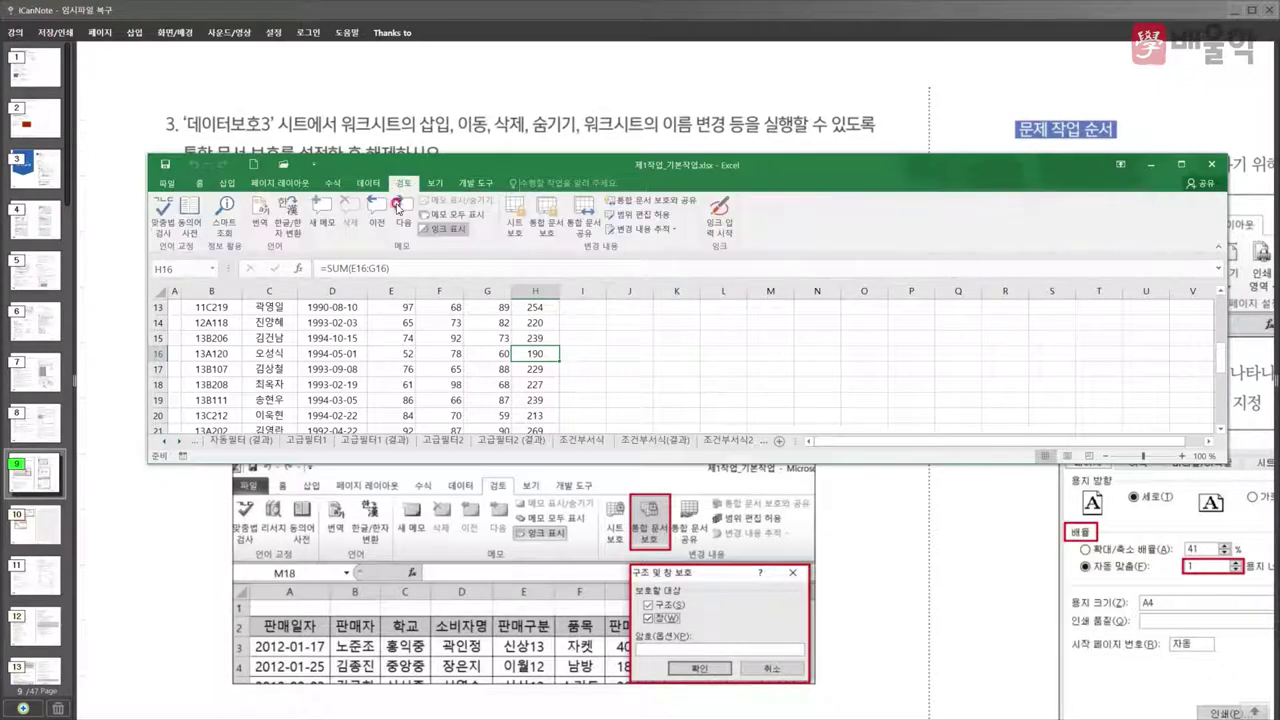
left_click(548, 221)
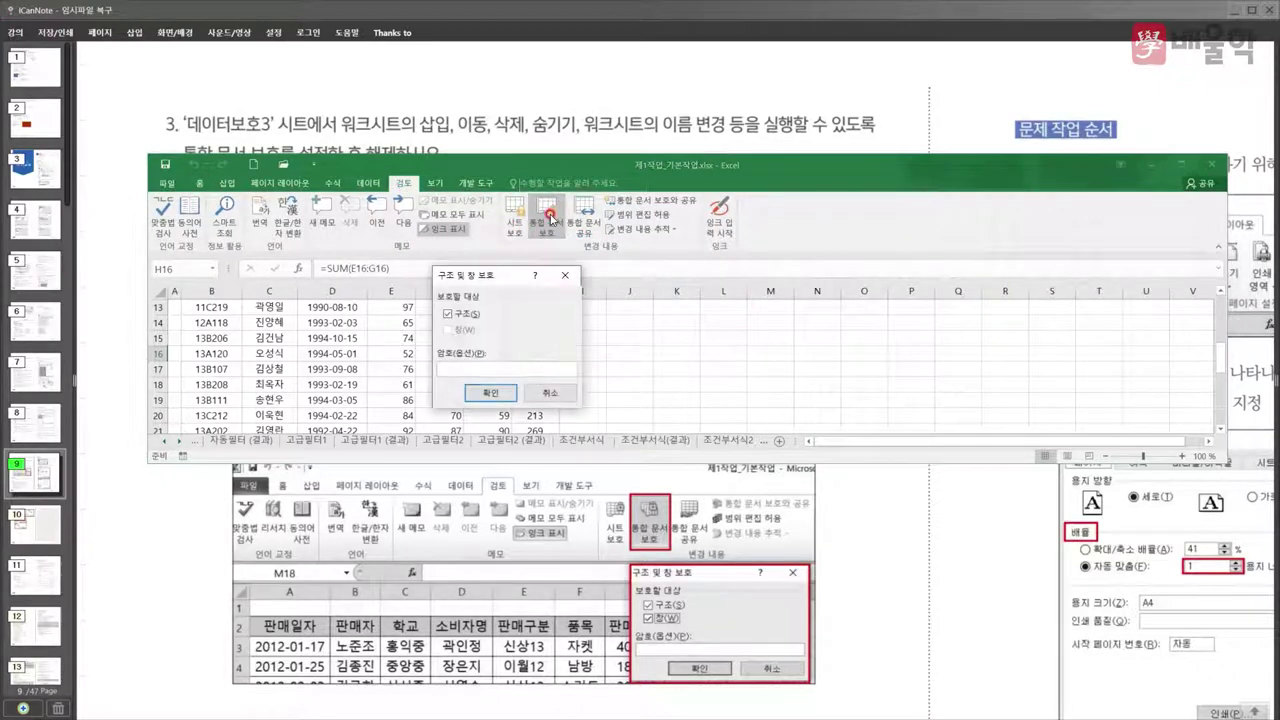
left_click(564, 393)
- Return to the notes and examine the page layout exercise and the Page Setup procedure on page 9
left_click(905, 628)
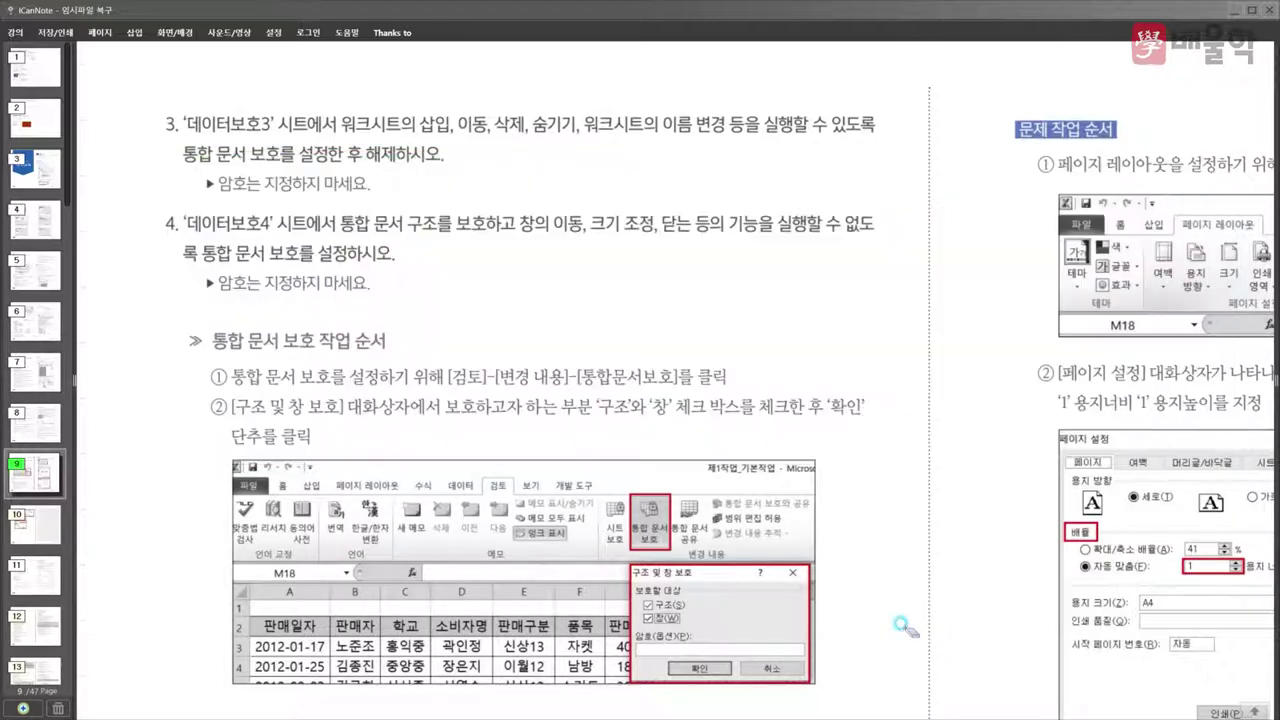
scroll(830, 562, "down", 1)
scroll(830, 562, "down", 4)
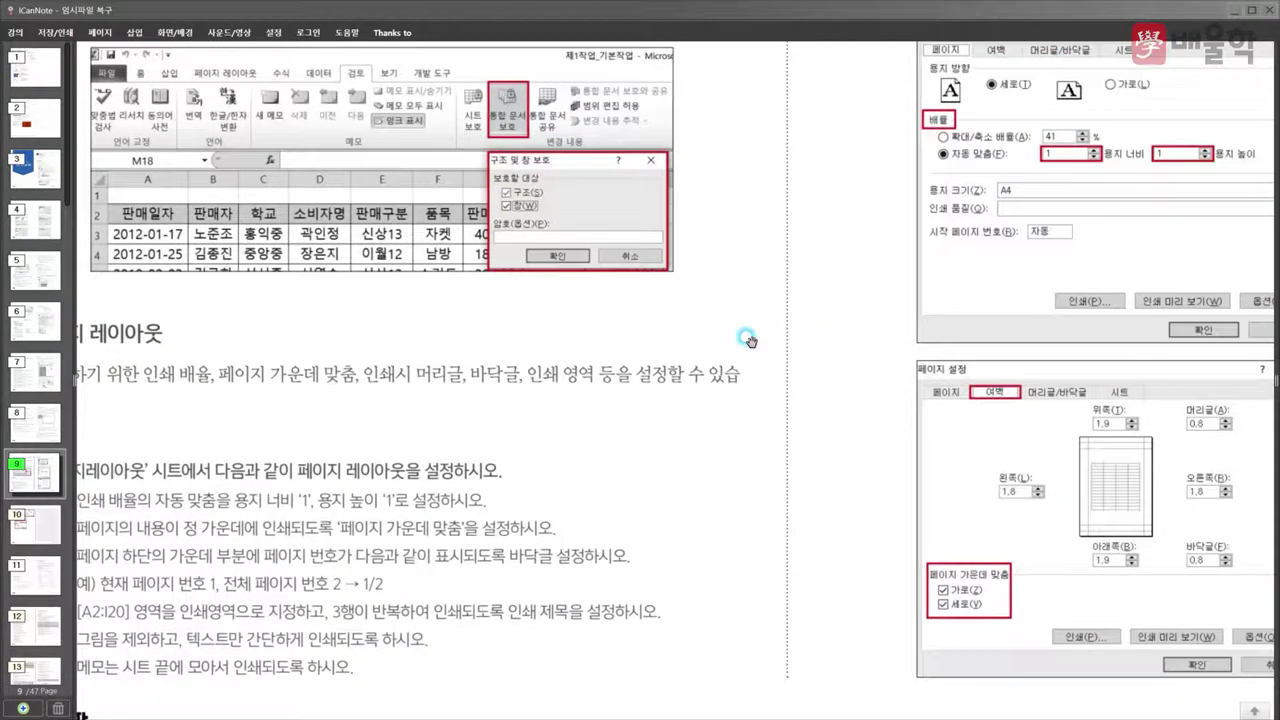
left_click_drag(745, 338, 360, 597)
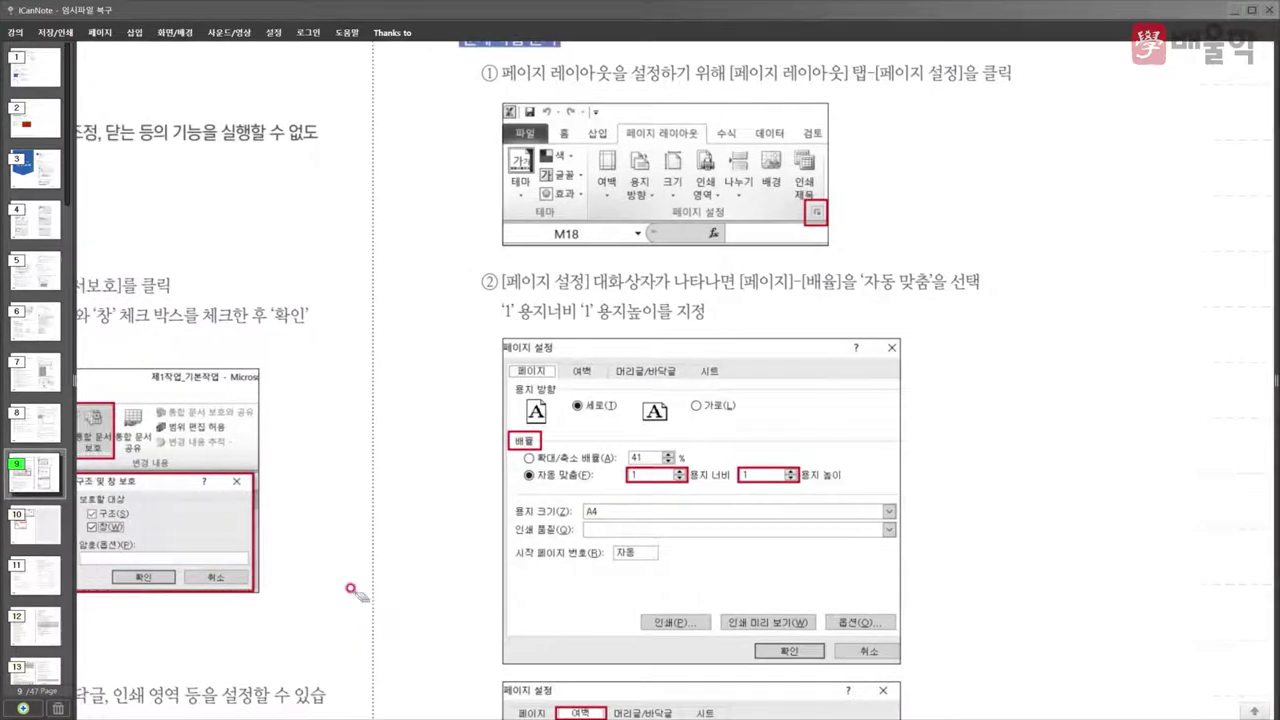
- Switch to Excel and review the page, margins, header/footer and sheet settings in Page Setup, closing it without changing any option
key("alt+Tab")
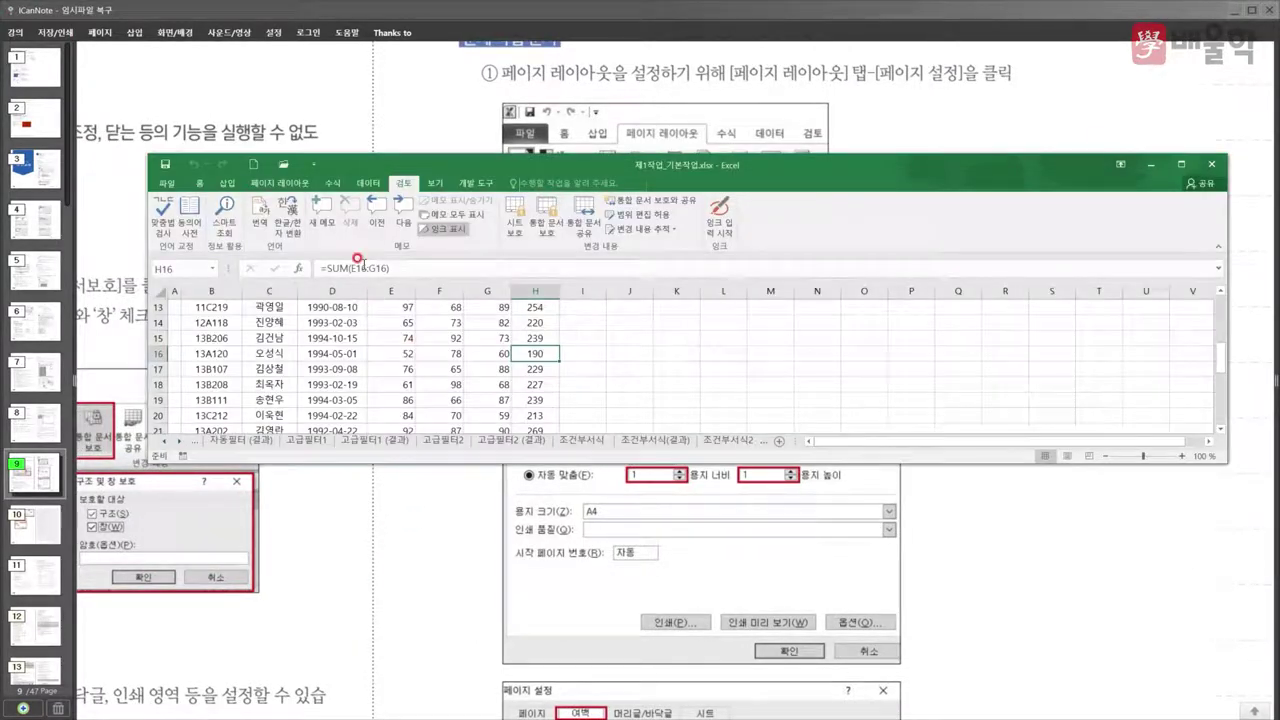
left_click(279, 184)
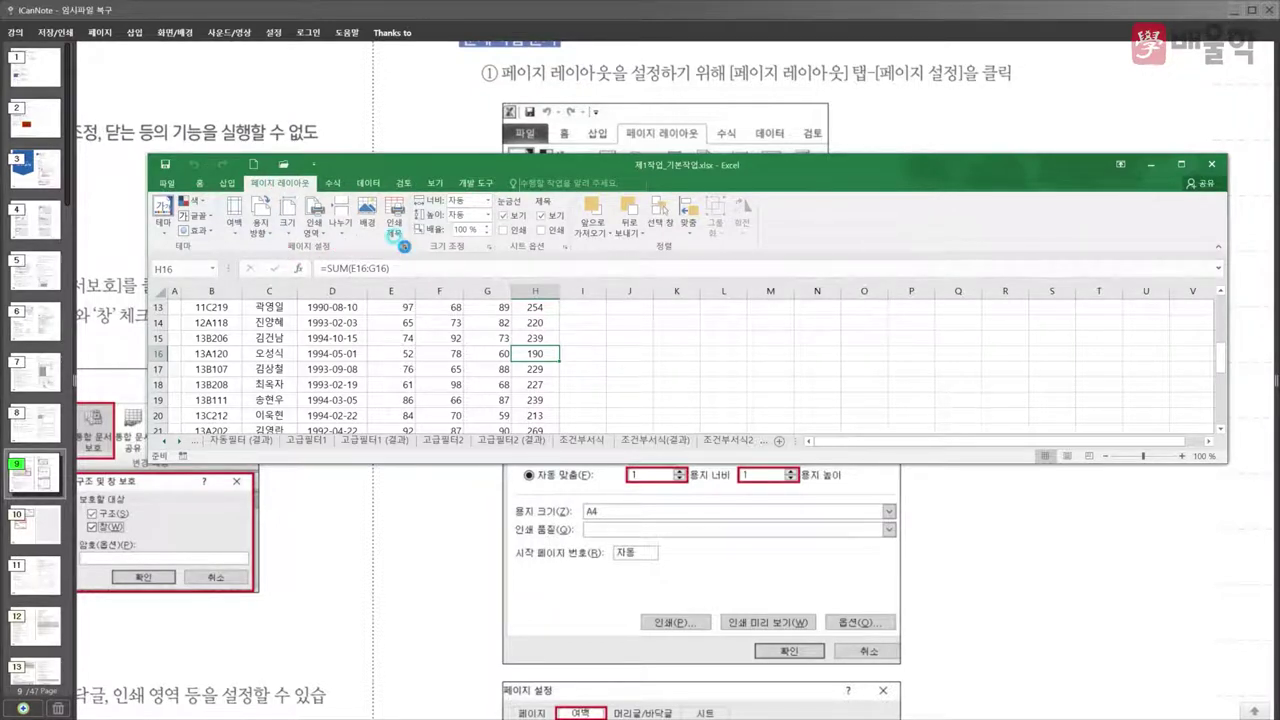
left_click(404, 246)
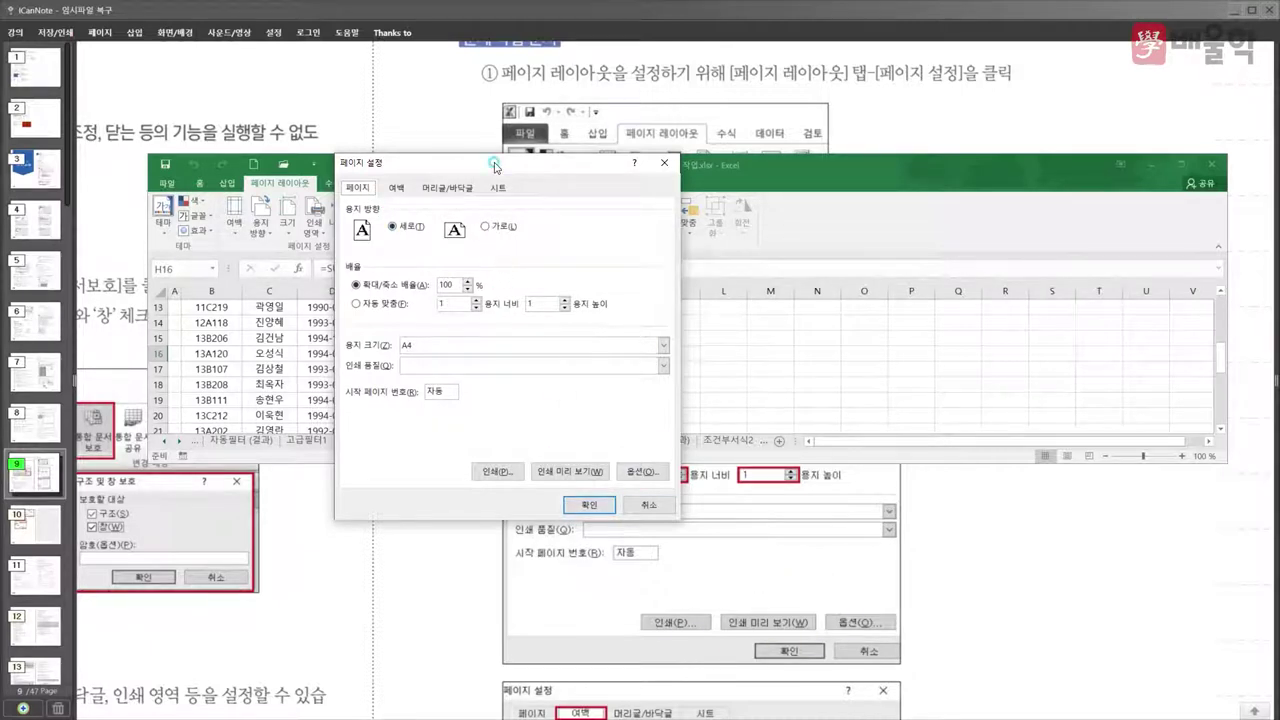
left_click_drag(494, 166, 310, 166)
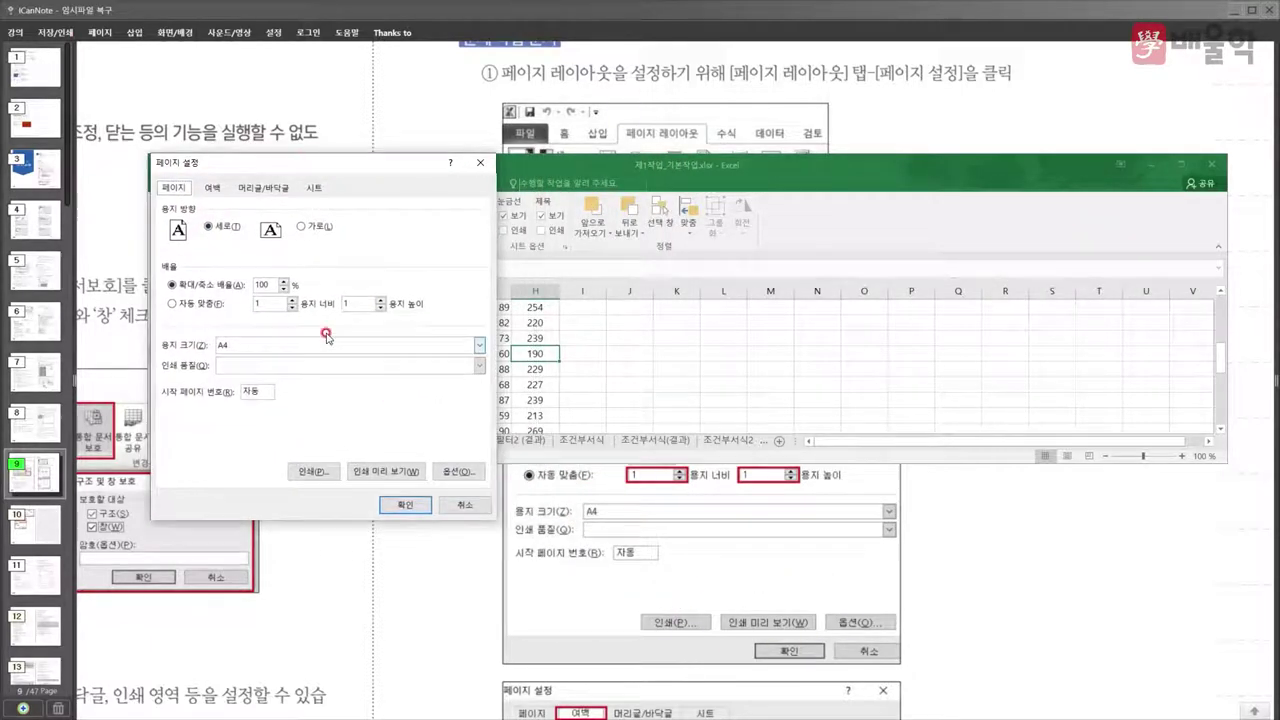
left_click(213, 189)
left_click(263, 188)
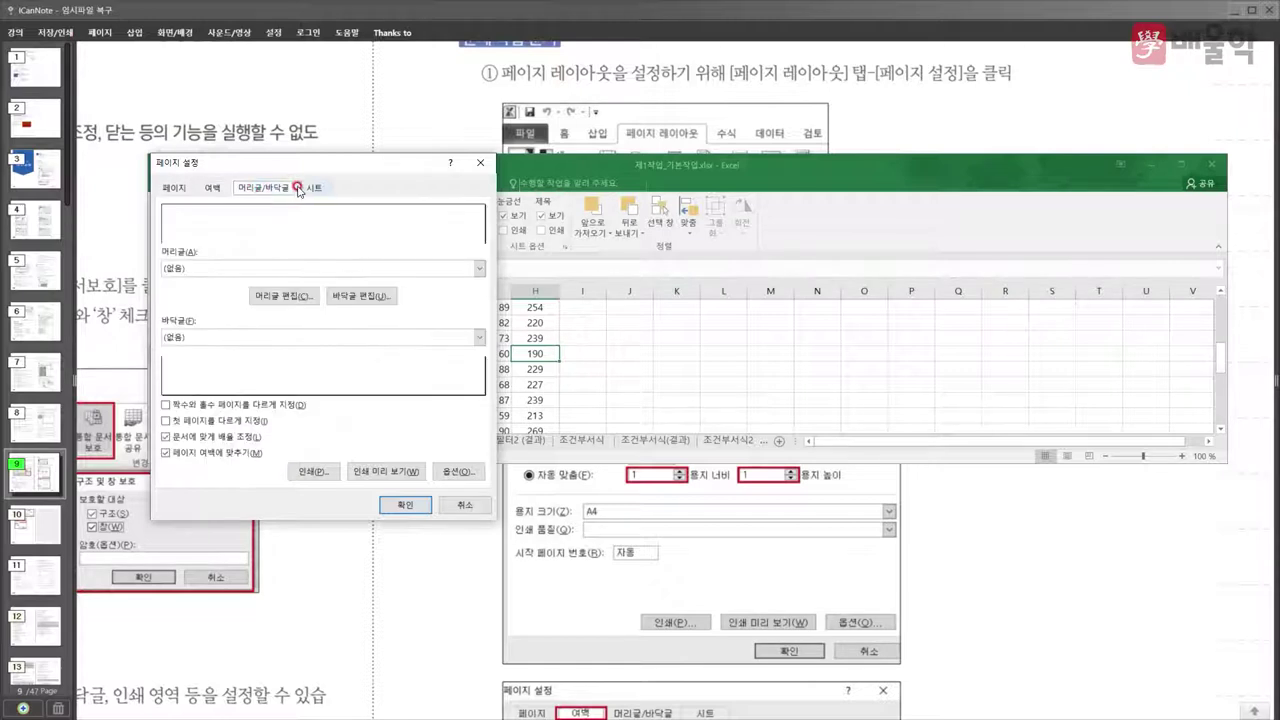
left_click(307, 188)
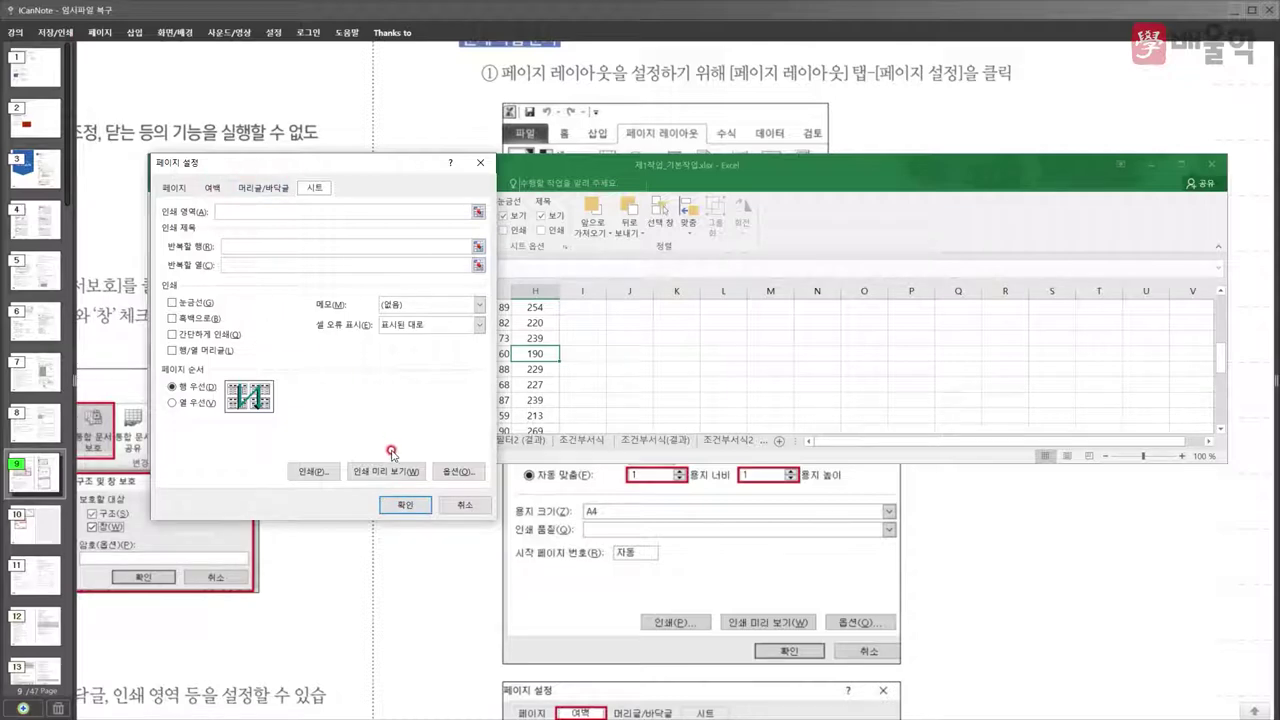
left_click(405, 504)
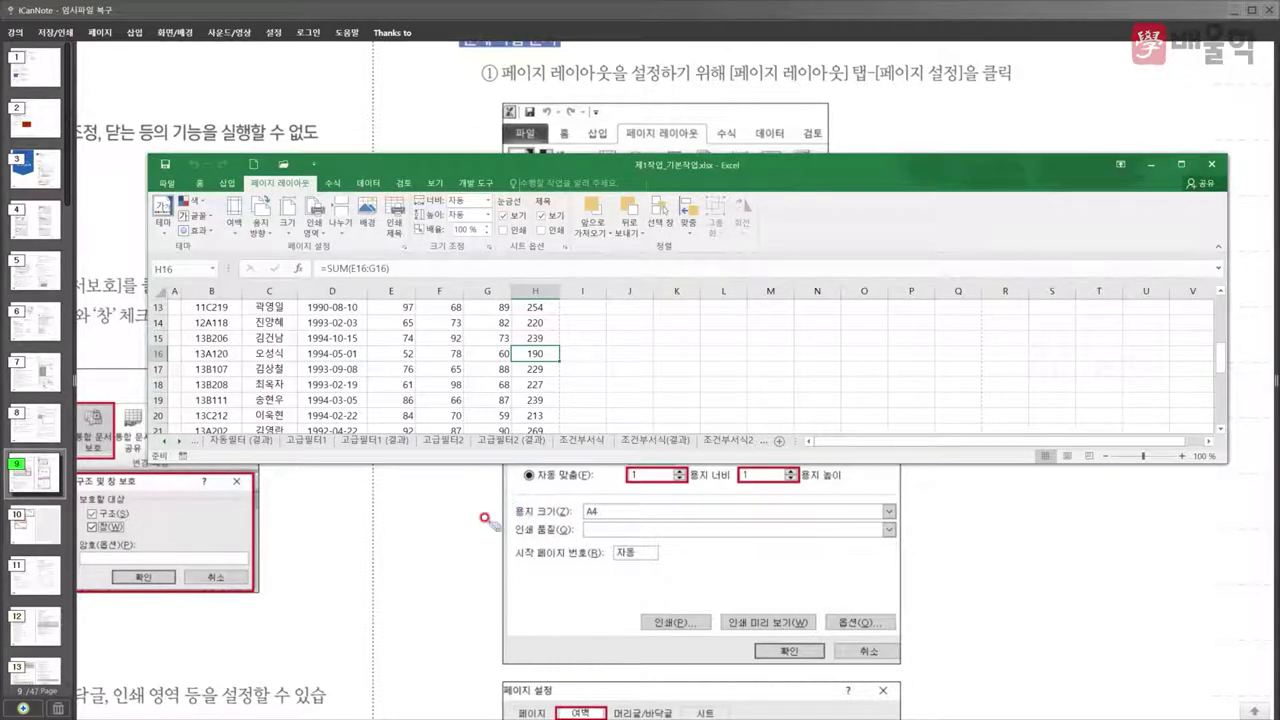
- Return to the notes and examine the page centring example on page 9 and the footer and print title examples on page 10
left_click(484, 518)
scroll(480, 517, "down", 5)
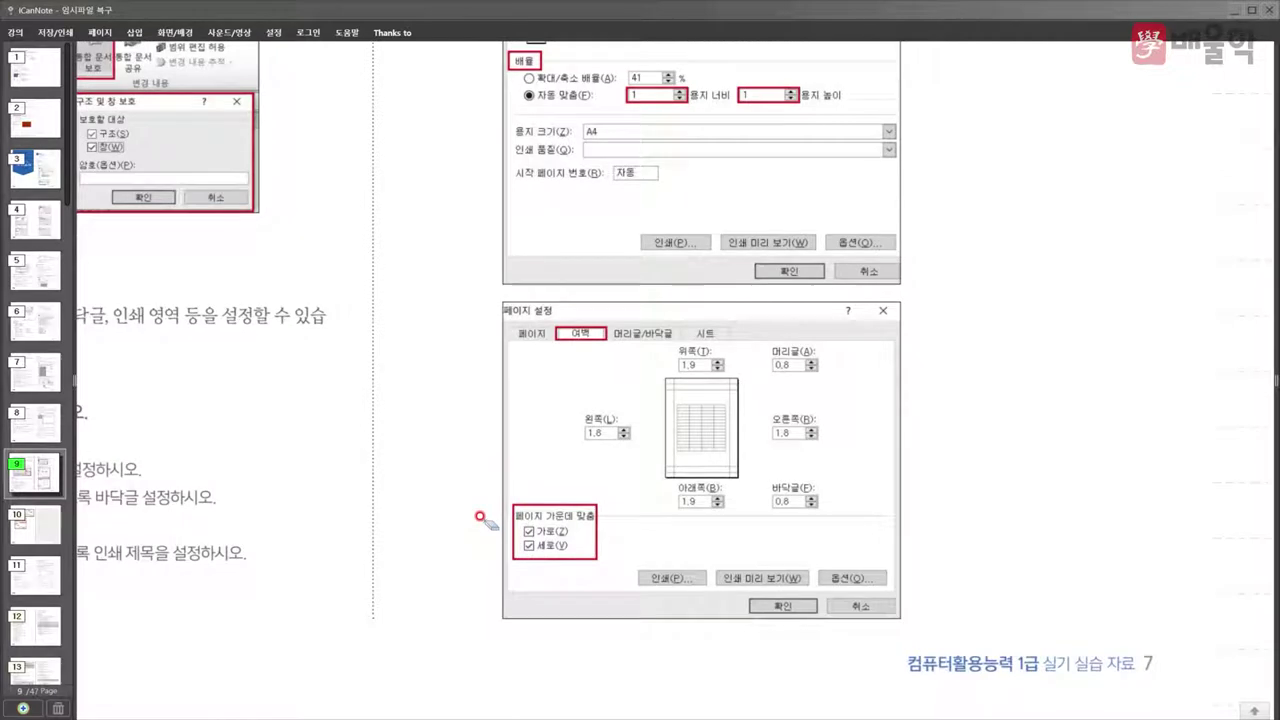
left_click(22, 537)
scroll(277, 404, "down", 3)
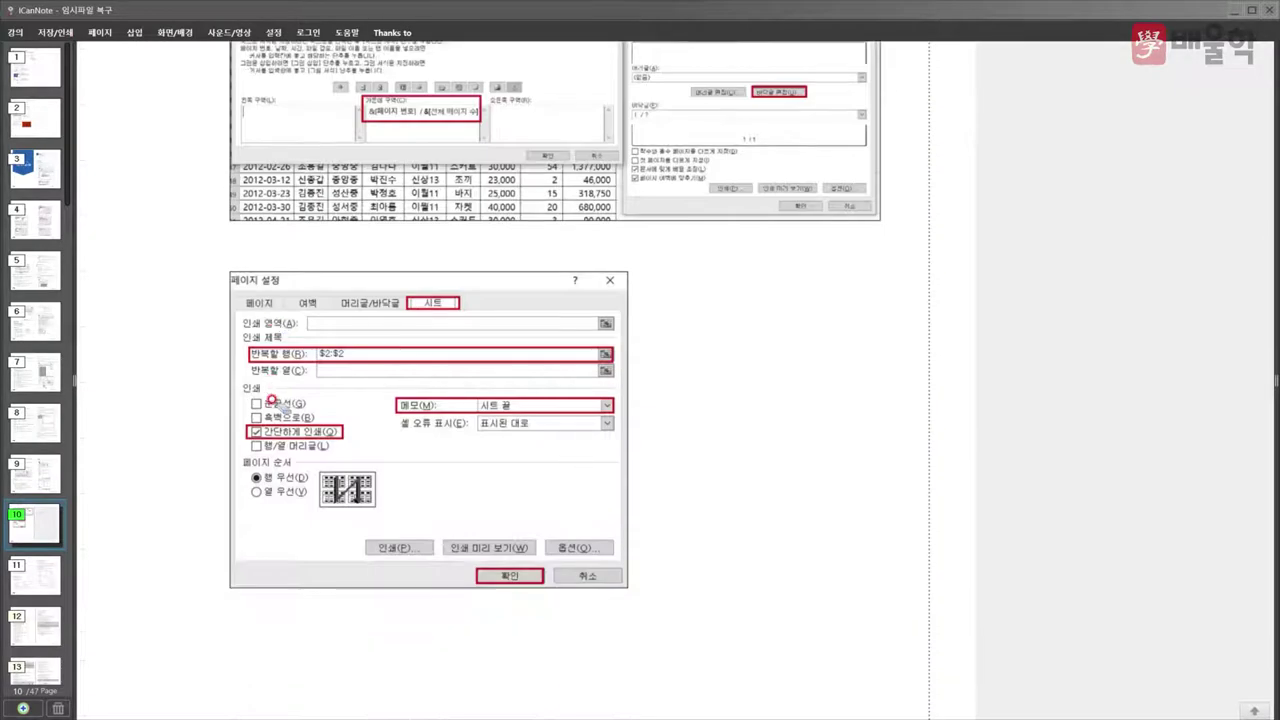
- Examine page 11 of the notes on cell references, operators and math functions, then switch back to Excel
left_click(39, 574)
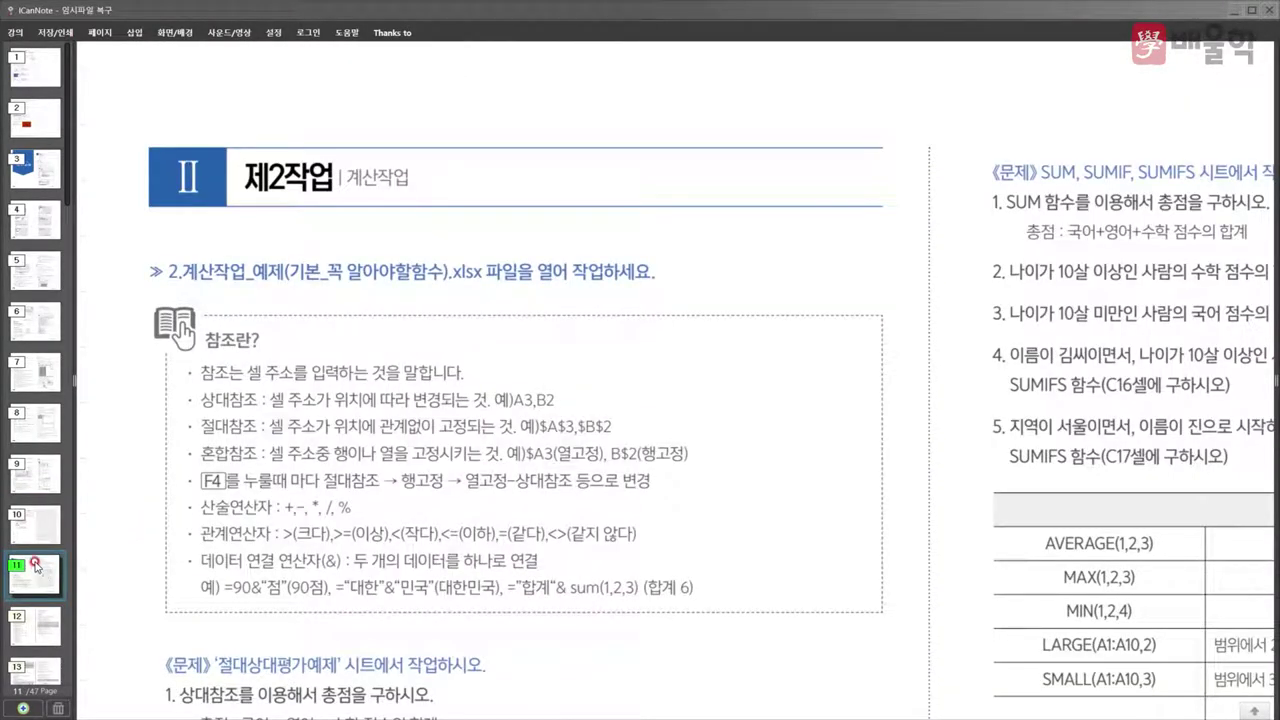
scroll(392, 414, "down", 5)
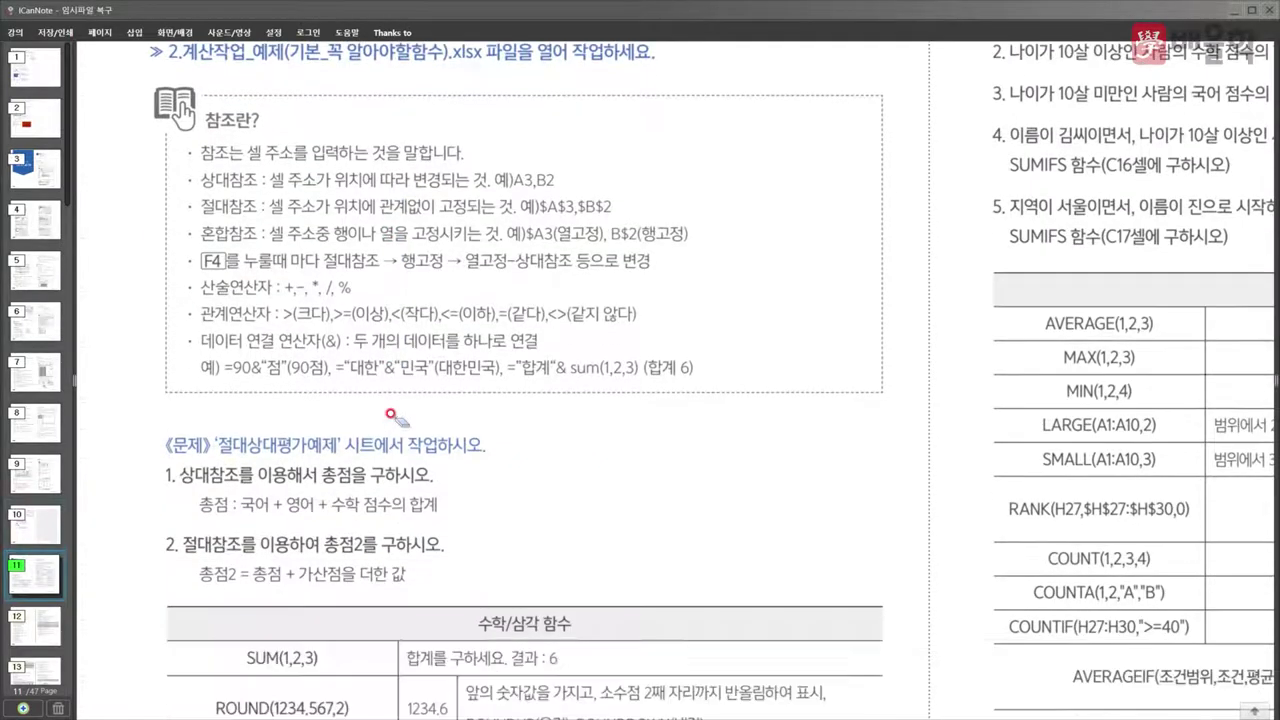
scroll(392, 414, "down", 4)
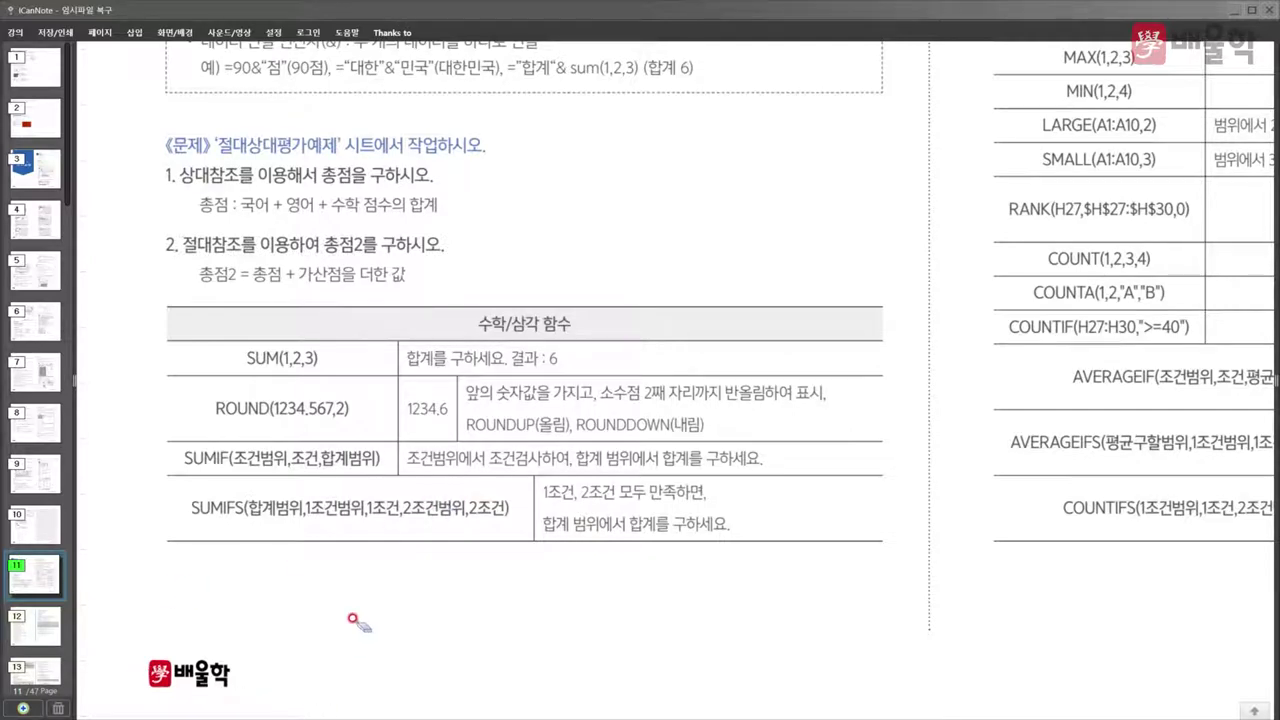
key("alt+Tab")
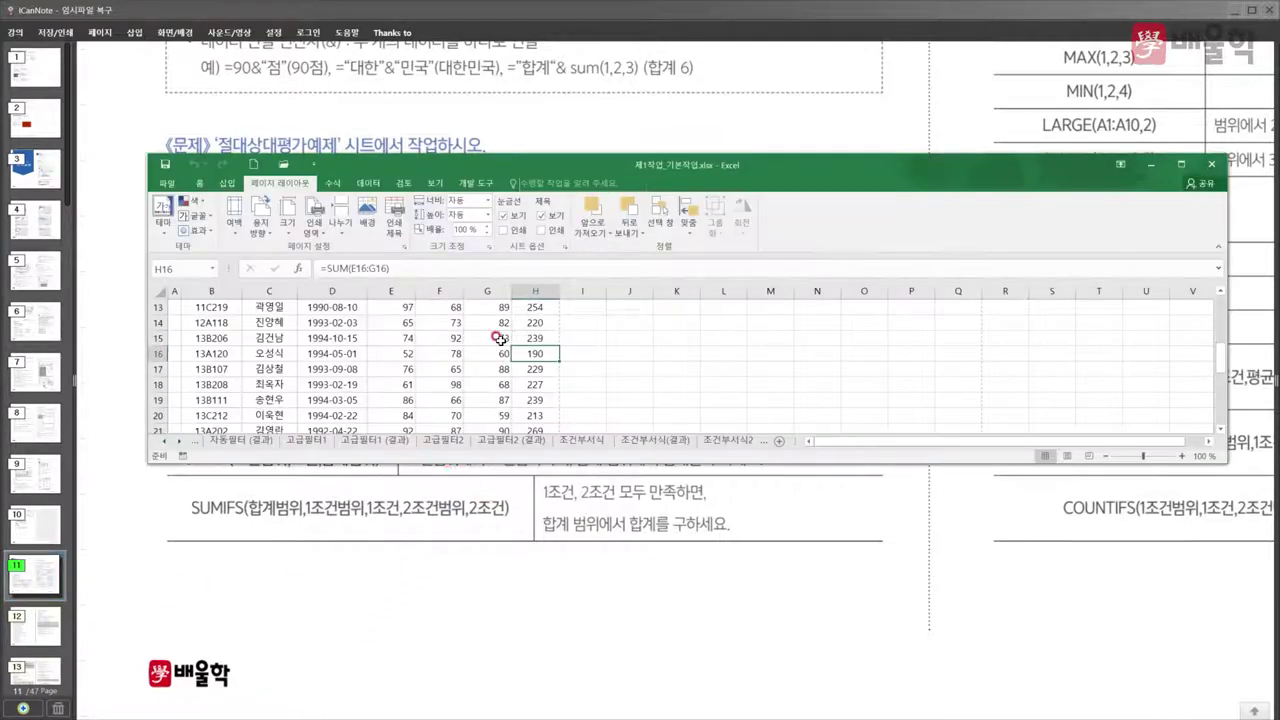
- Clear the existing totals from H4:H33 in the 합계 column
scroll(532, 366, "up", 3)
scroll(536, 368, "up", 1)
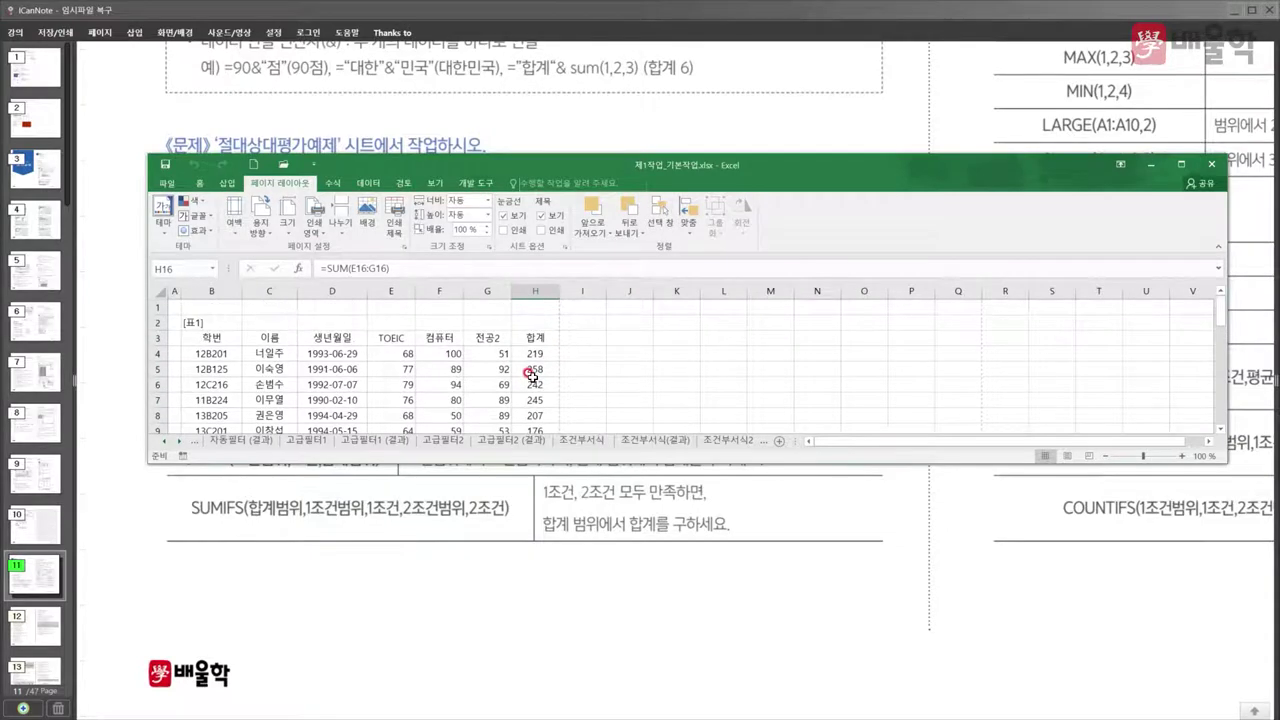
left_click_drag(533, 353, 531, 428)
scroll(532, 410, "down", 3)
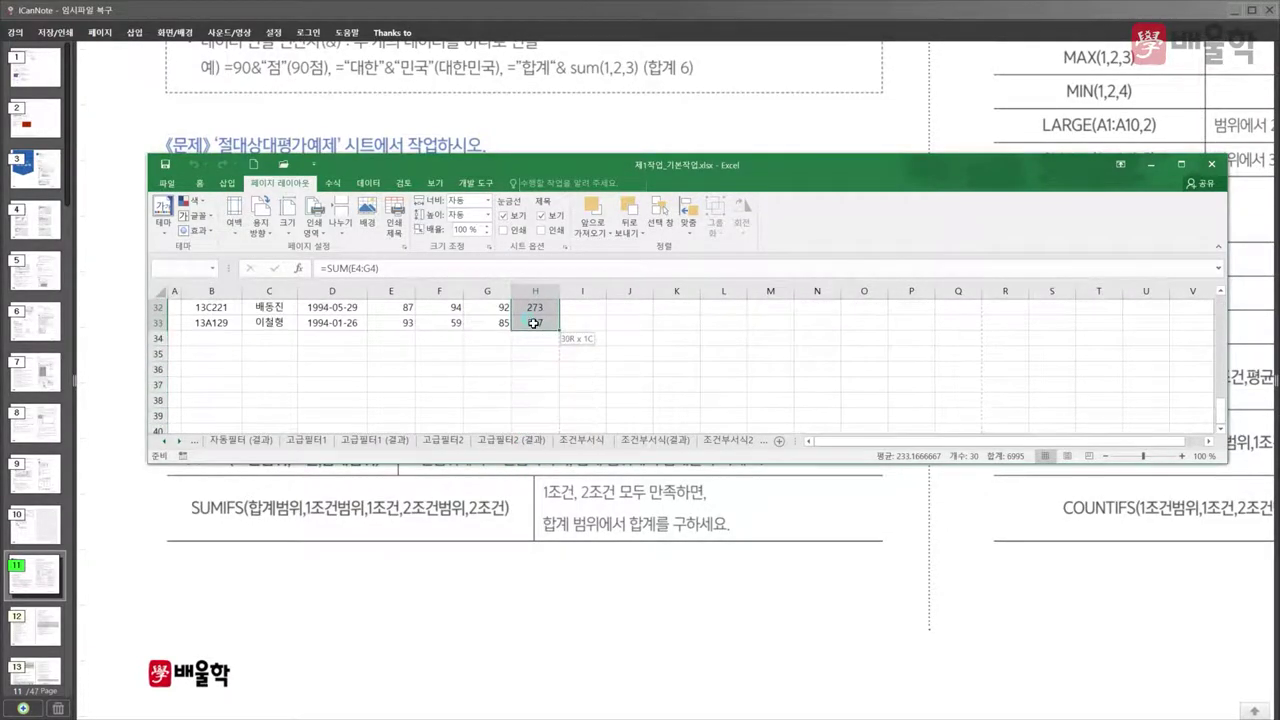
key("Delete")
- Enter =SUM(E4:G4) in cell H4 to total the first student's three scores
left_click(539, 355)
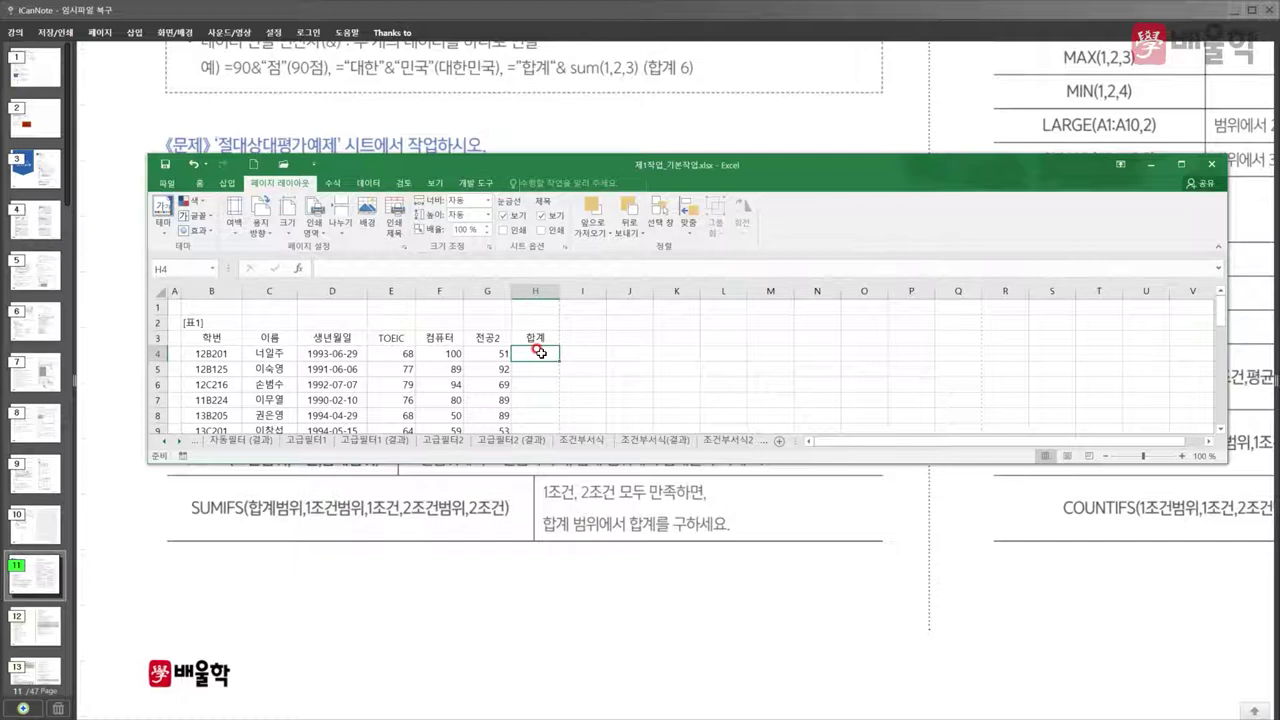
type("=su")
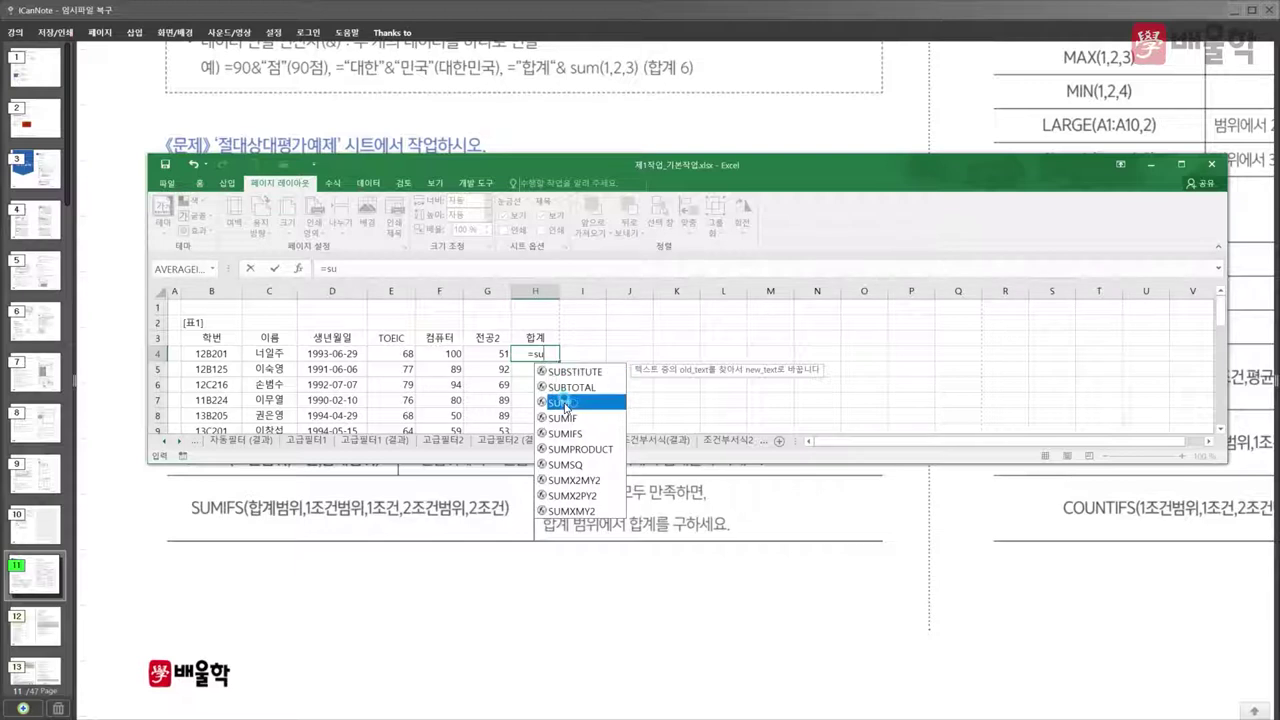
double_click(565, 402)
left_click(396, 355)
left_click_drag(397, 356, 478, 353)
key("Return")
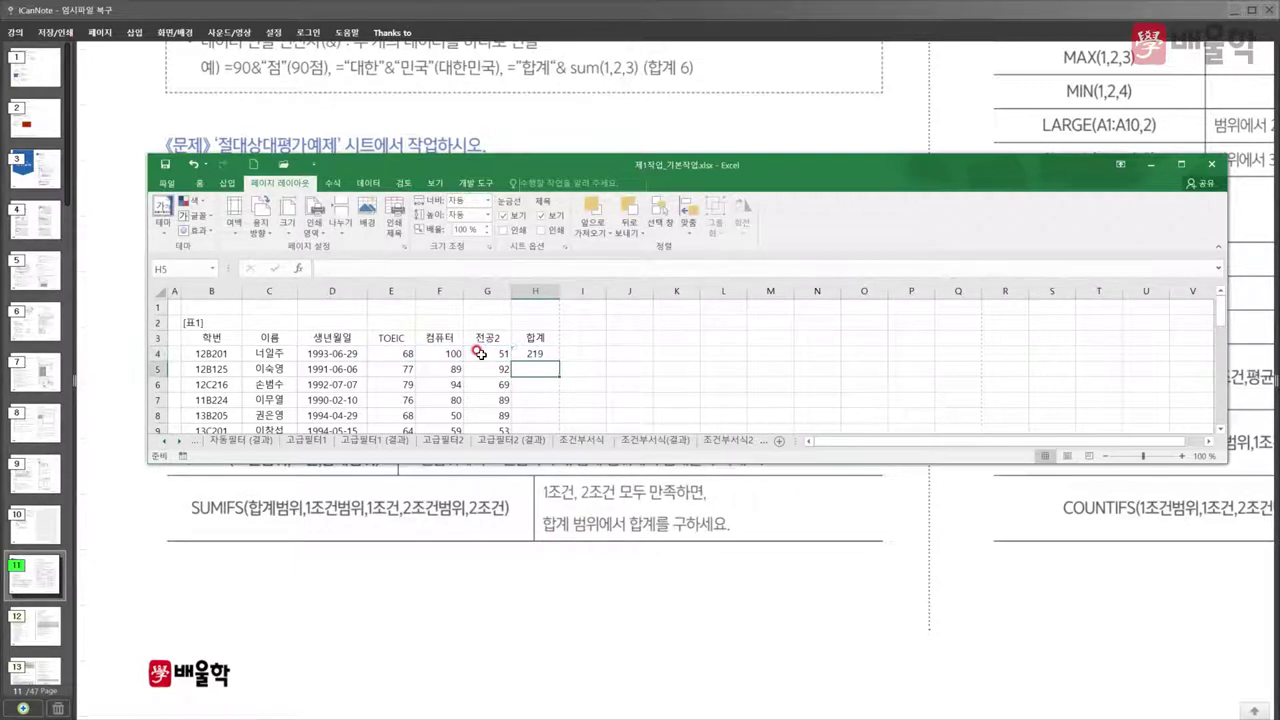
- Fill the SUM formula from H4 down to H33 and check the filled column
left_click(530, 354)
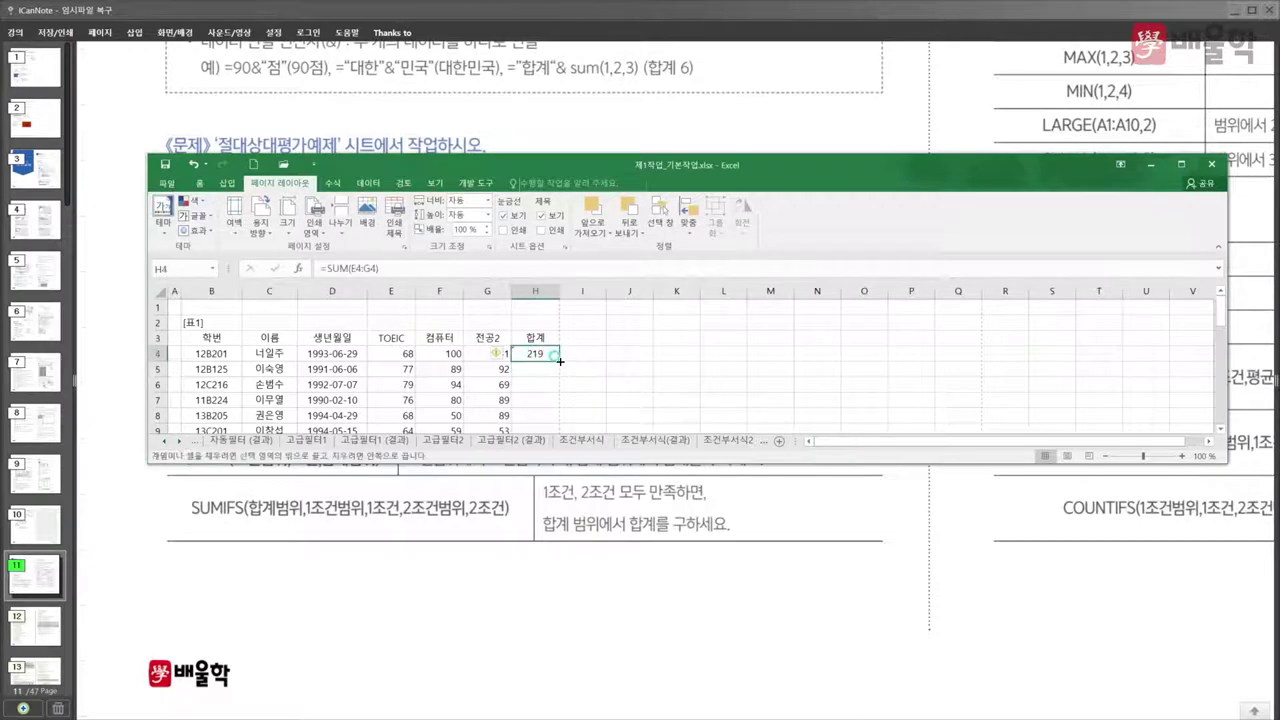
double_click(559, 362)
scroll(559, 360, "down", 7)
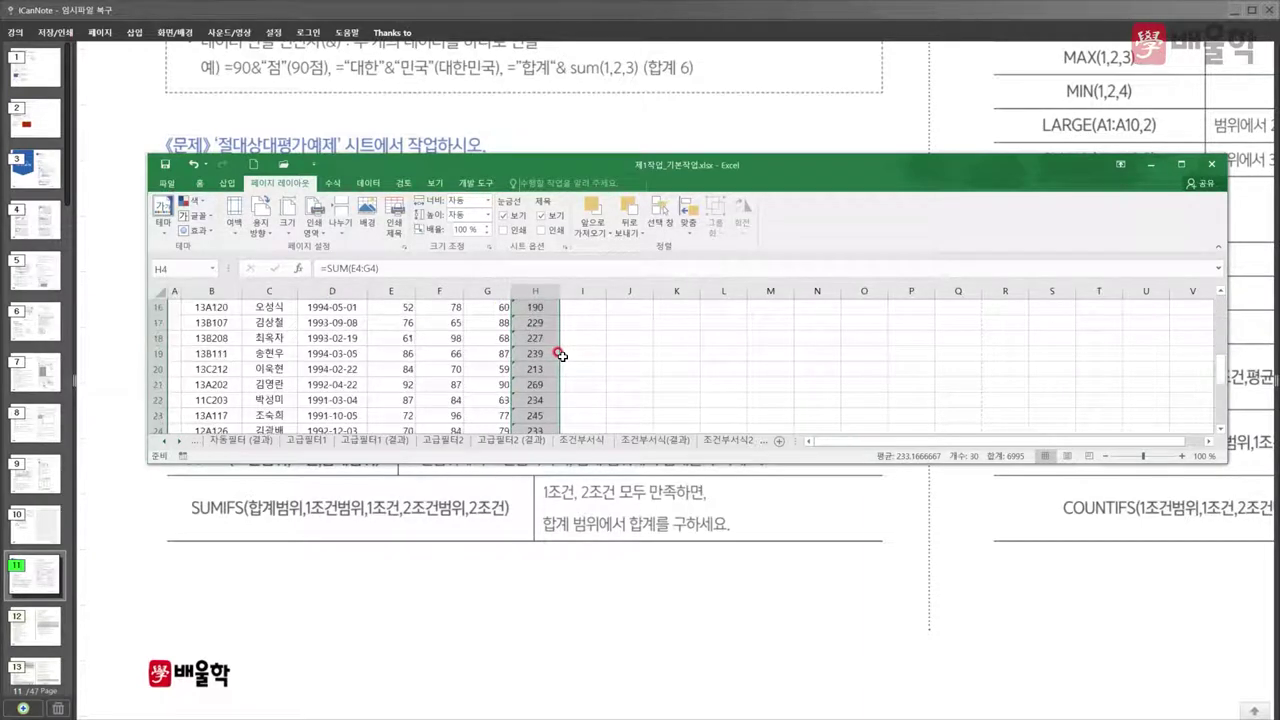
scroll(559, 355, "up", 5)
scroll(561, 355, "up", 2)
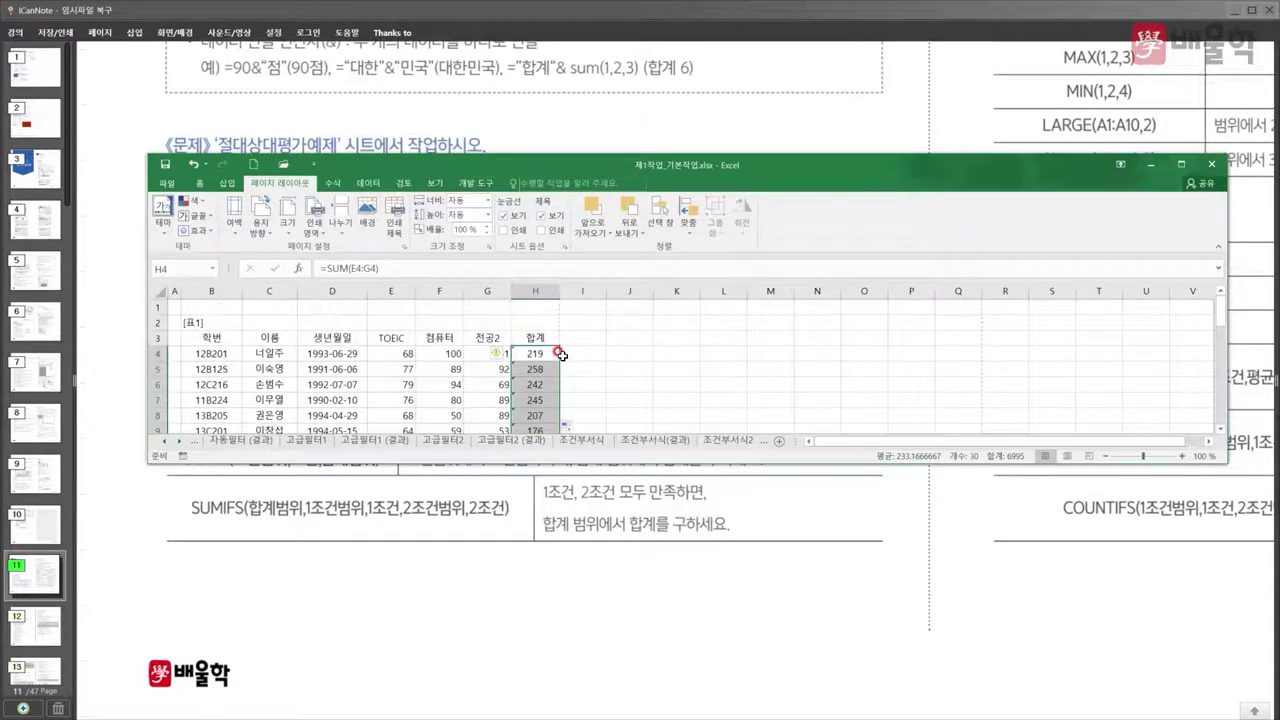
- Ignore the formula error flags on the totals in H4:H33 and look over the cleaned column
left_click(497, 357)
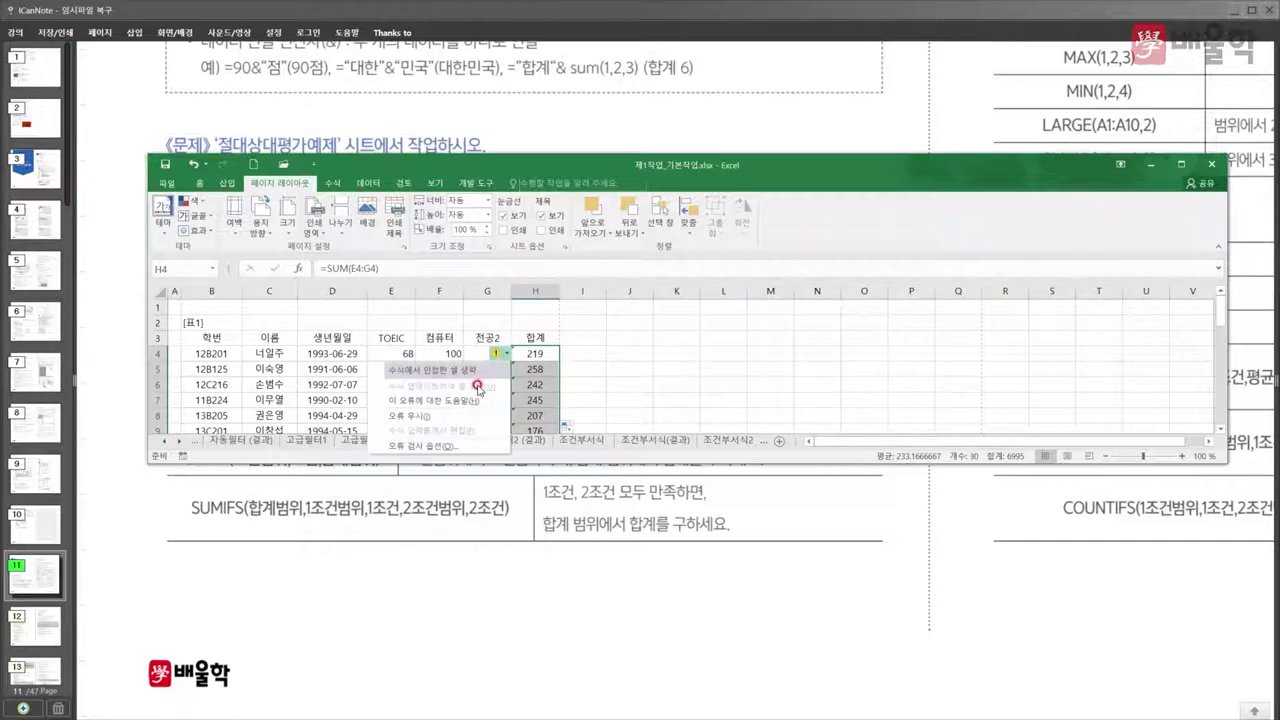
left_click(463, 414)
left_click(622, 365)
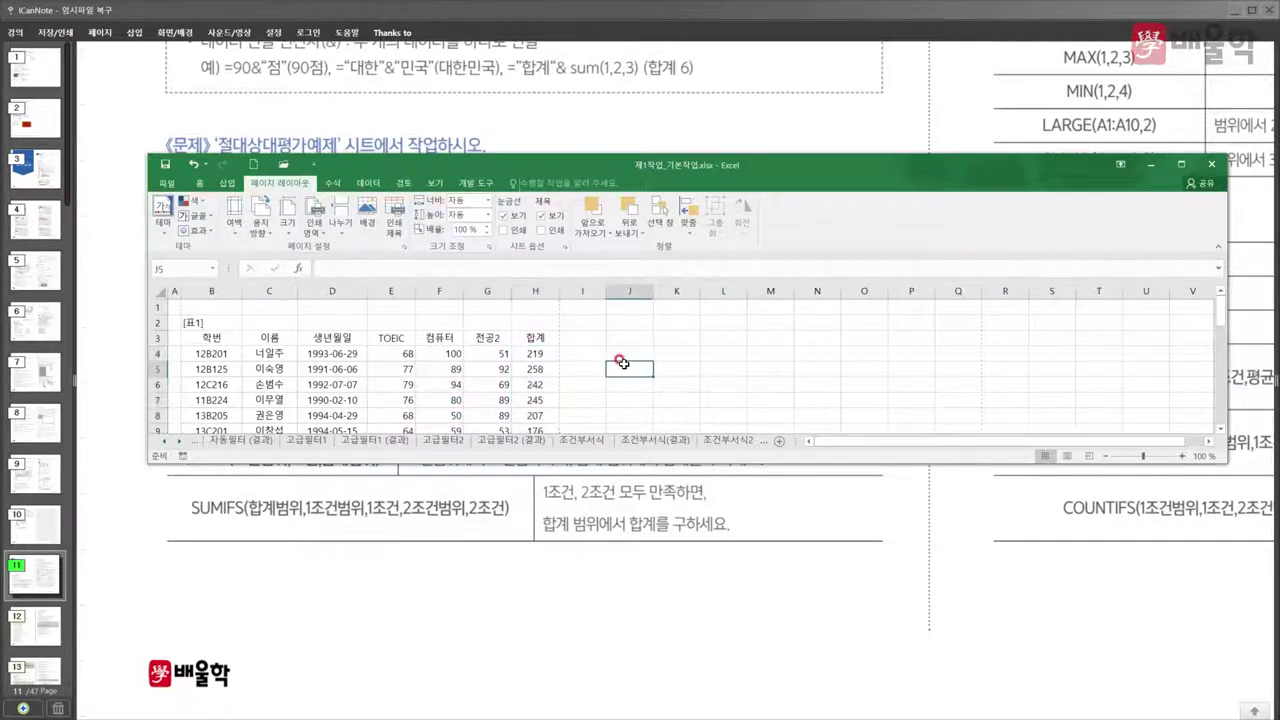
scroll(622, 363, "down", 6)
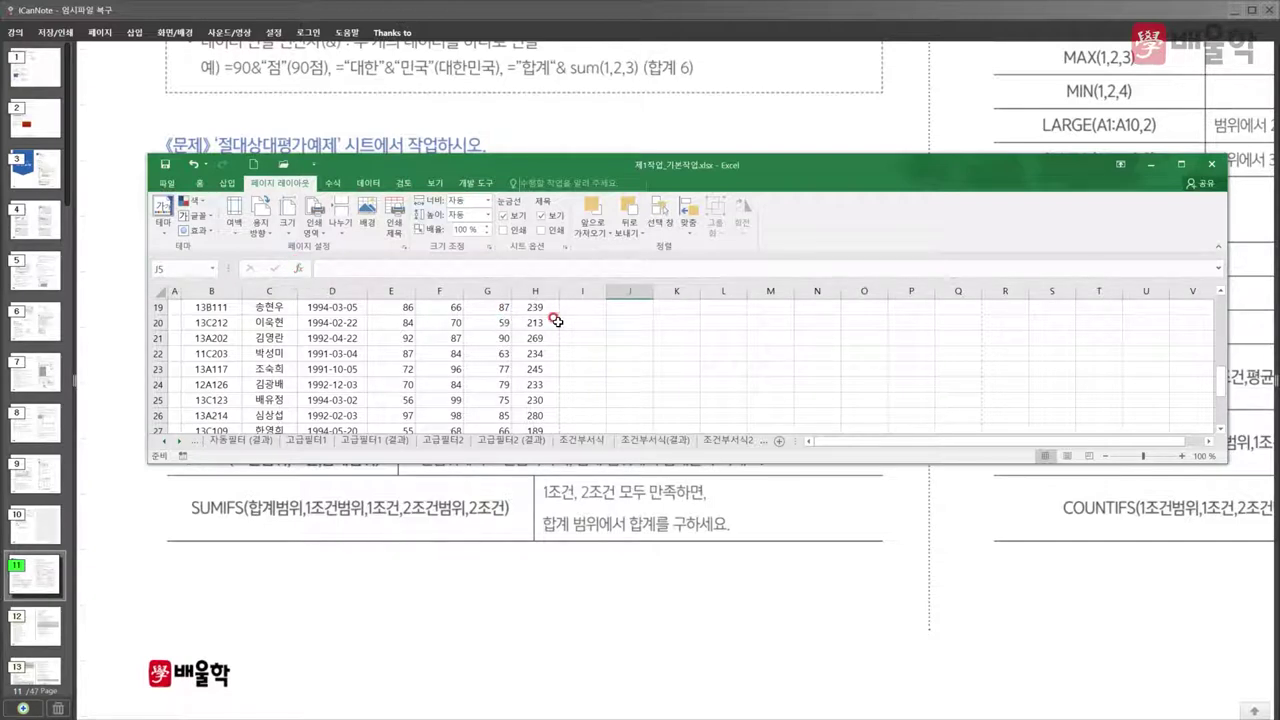
scroll(542, 335, "up", 6)
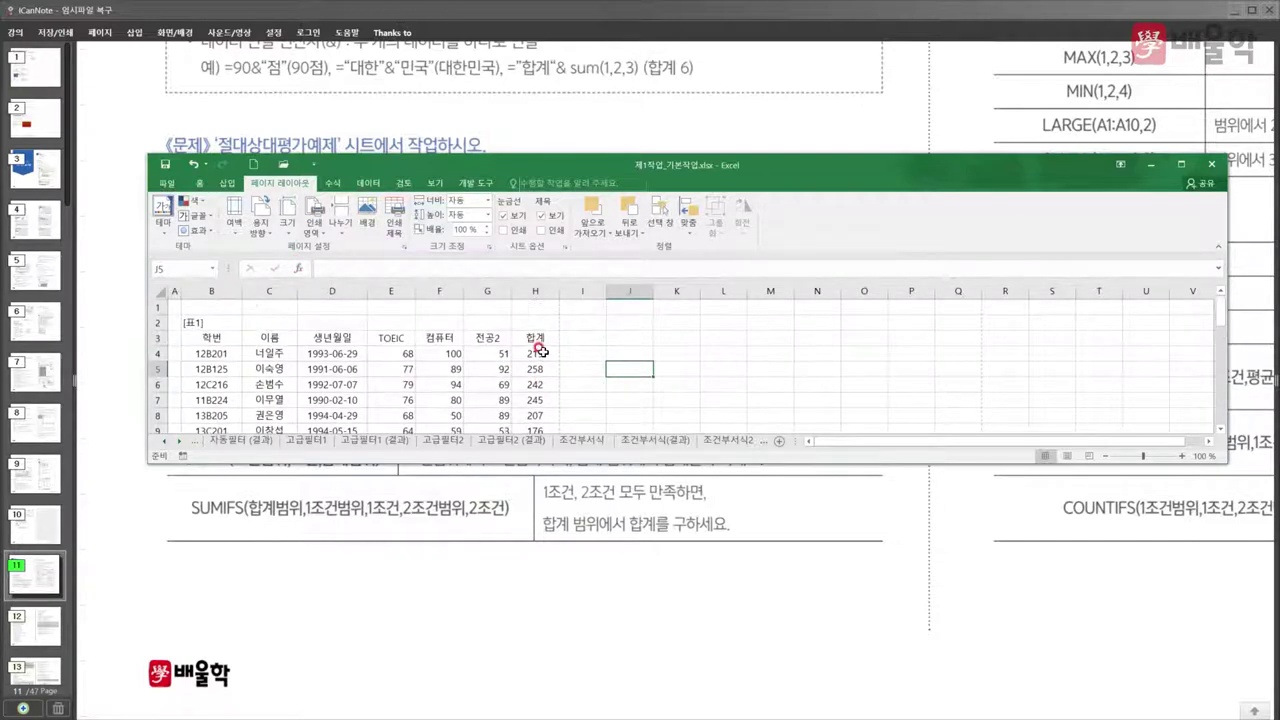
- Return to the notes and examine pages 12 to 15 on function exercises, logical functions, array formulas and user-defined functions
left_click(43, 617)
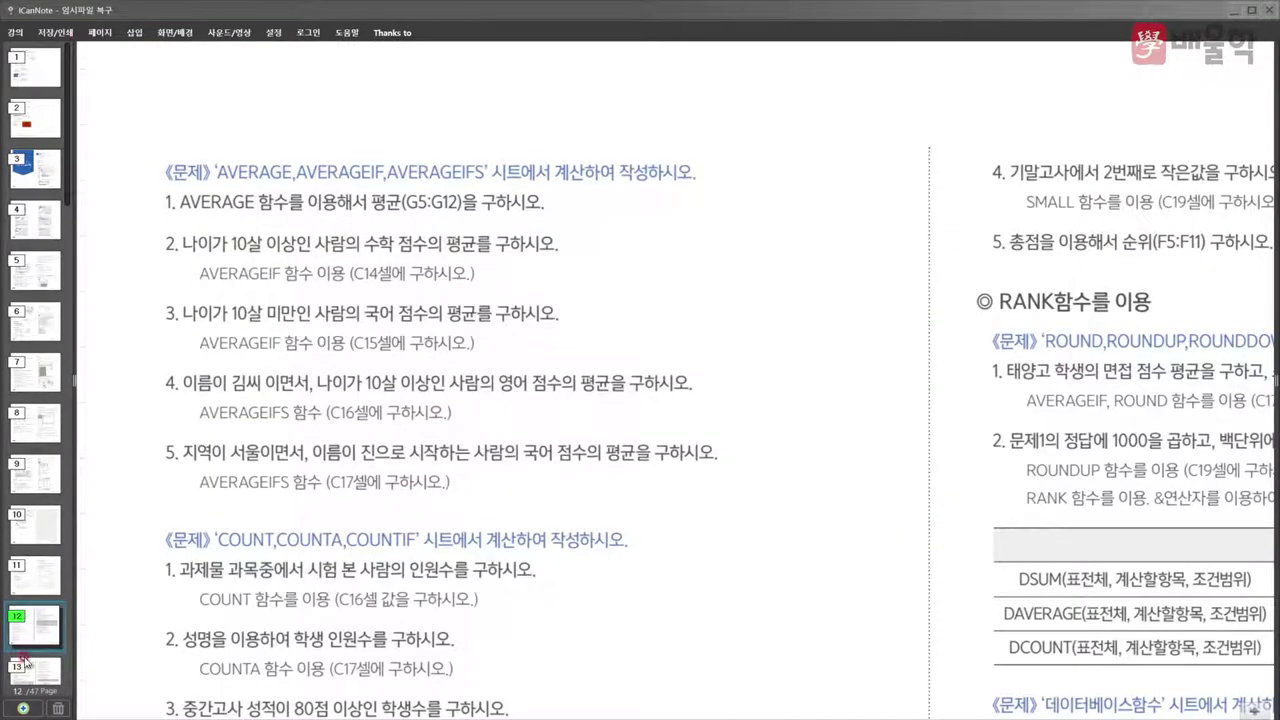
left_click(27, 668)
scroll(37, 617, "down", 3)
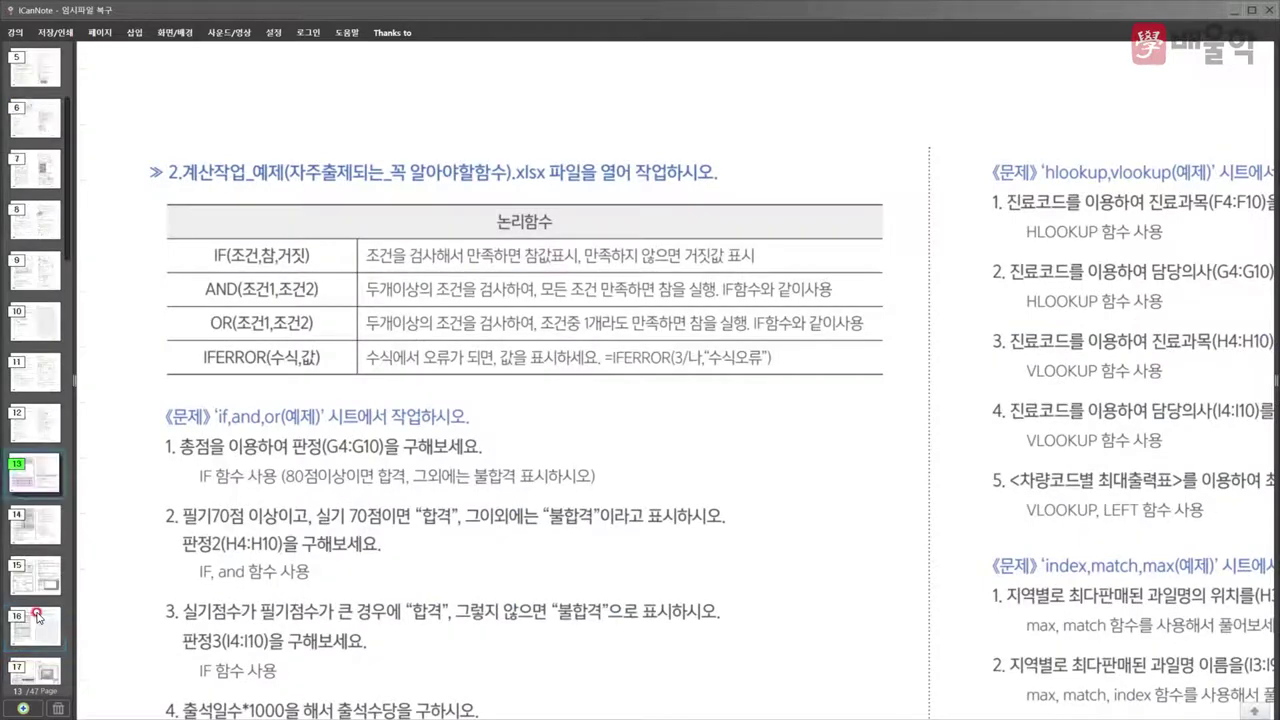
left_click(36, 528)
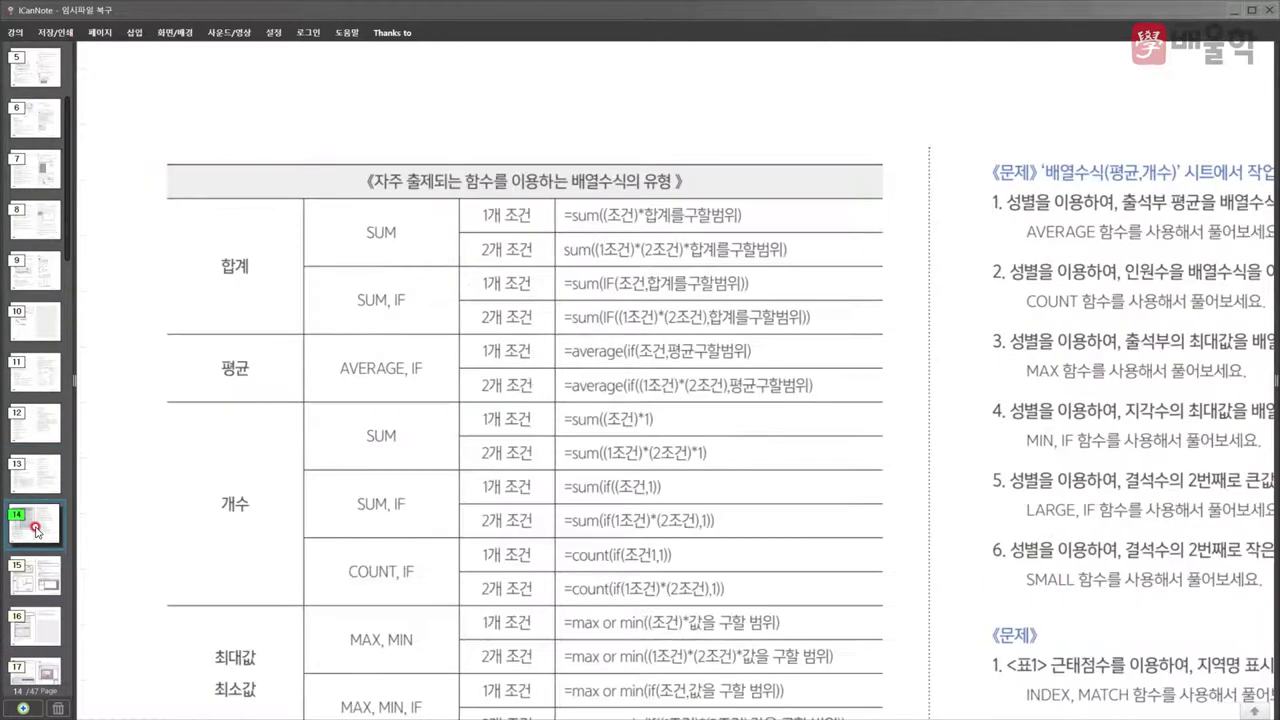
left_click(36, 576)
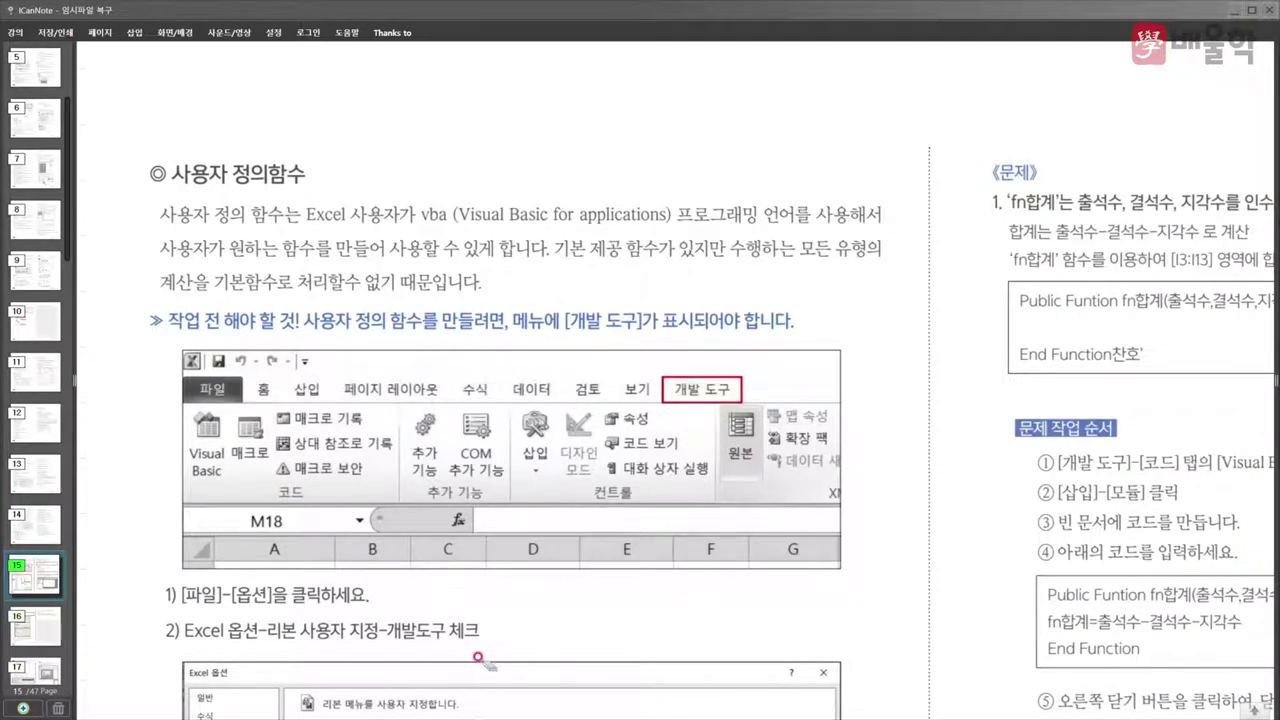
- Show the Developer commands in Excel, move its window higher, and return to the notes to examine the procedure for displaying Developer tools
key("alt+Tab")
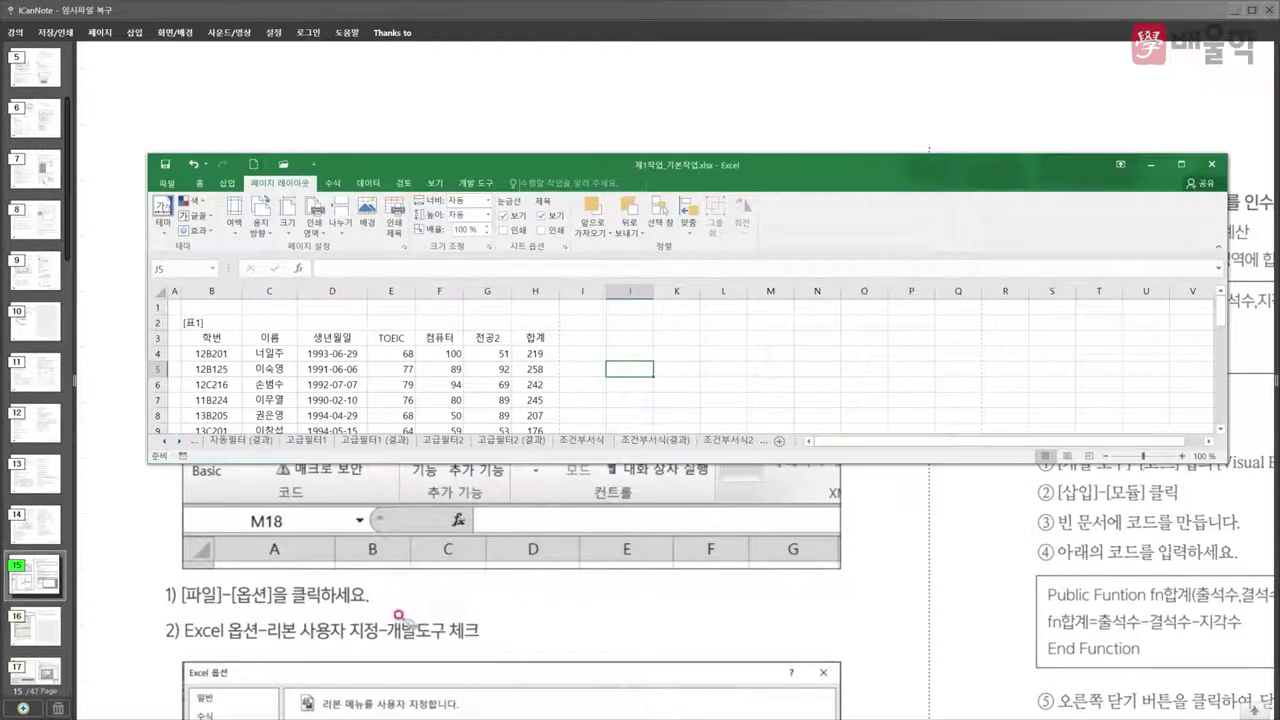
left_click(481, 185)
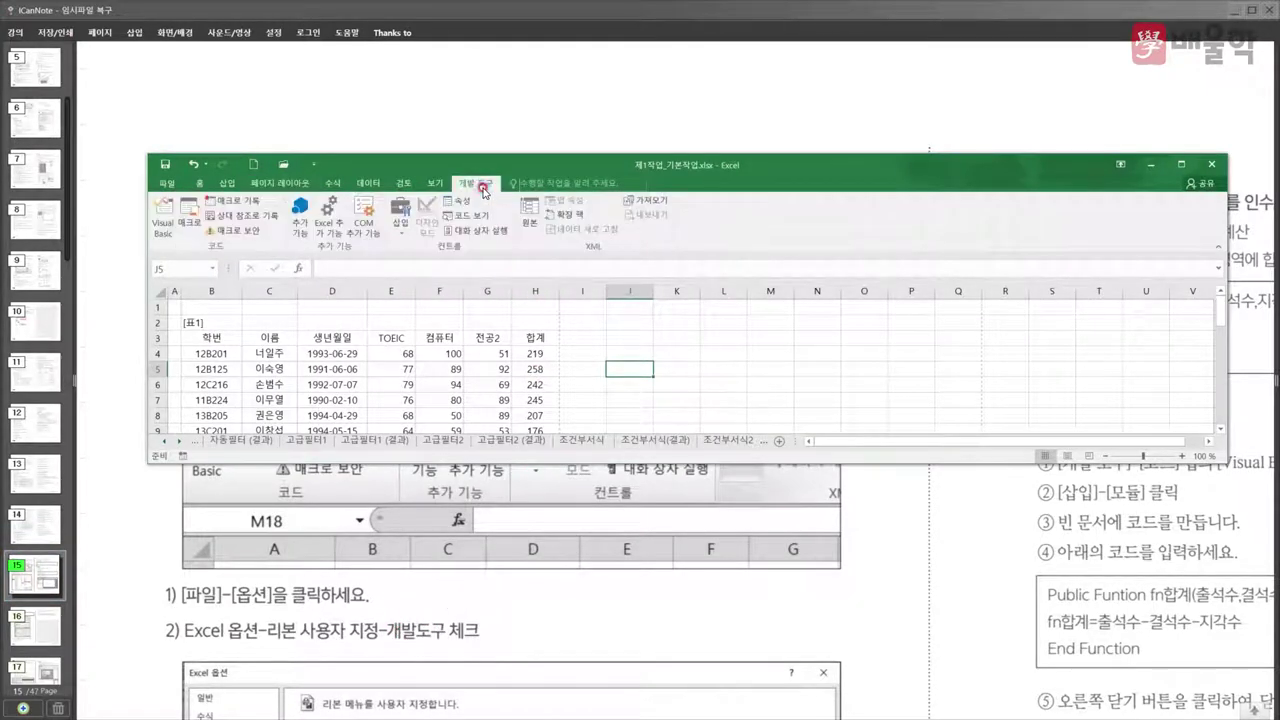
left_click_drag(513, 166, 467, 91)
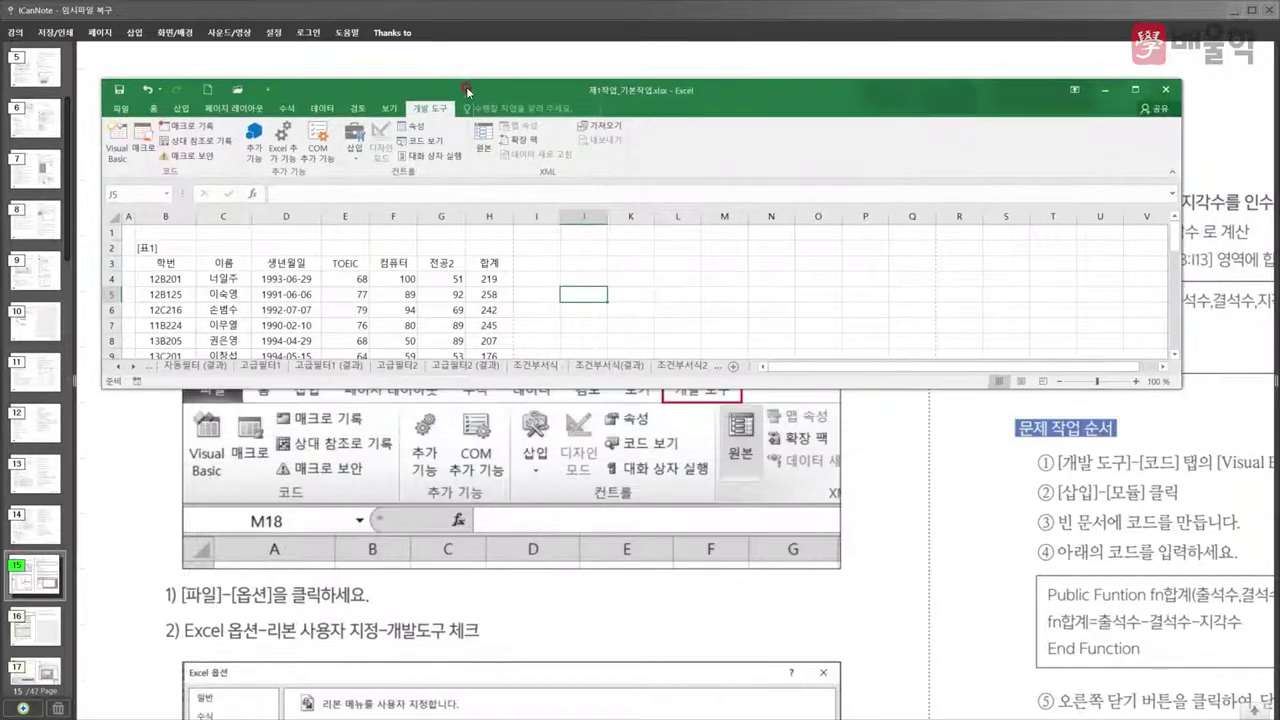
left_click(216, 633)
scroll(214, 600, "down", 5)
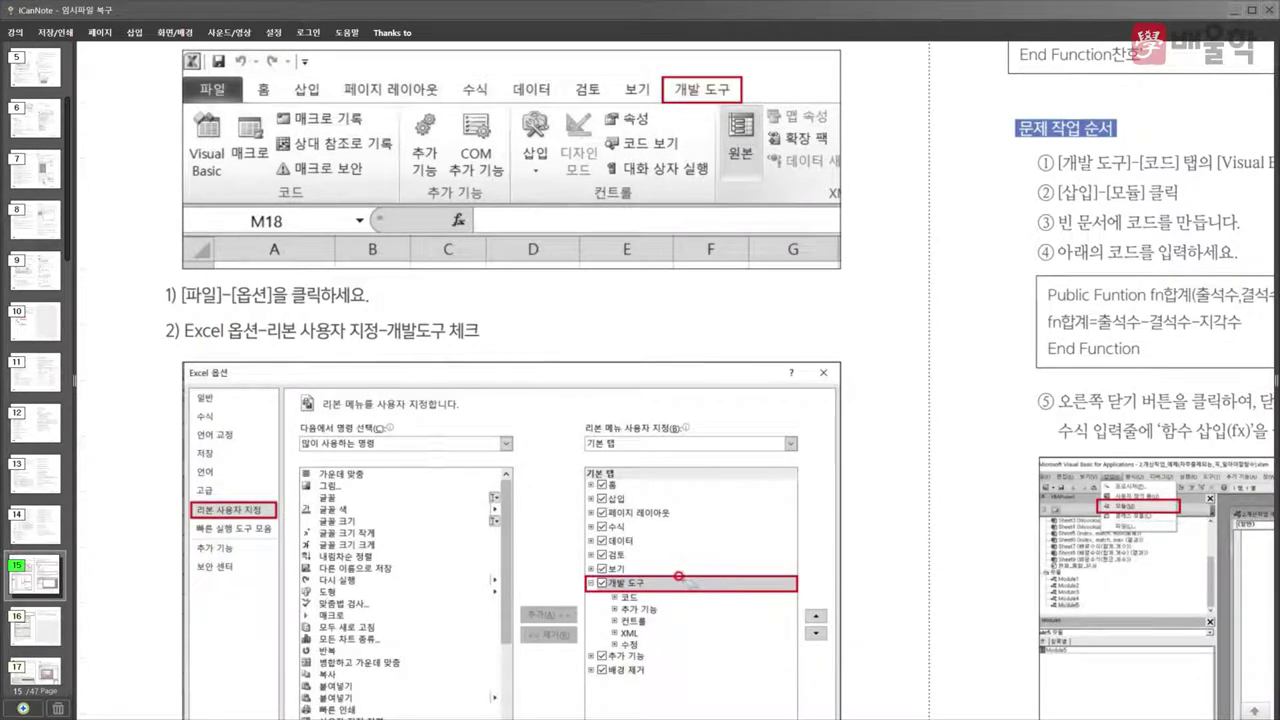
- Switch to Excel, enlarge its window, and review the 개발 도구 entry in the ribbon customization options, keeping it enabled
key("alt+Tab")
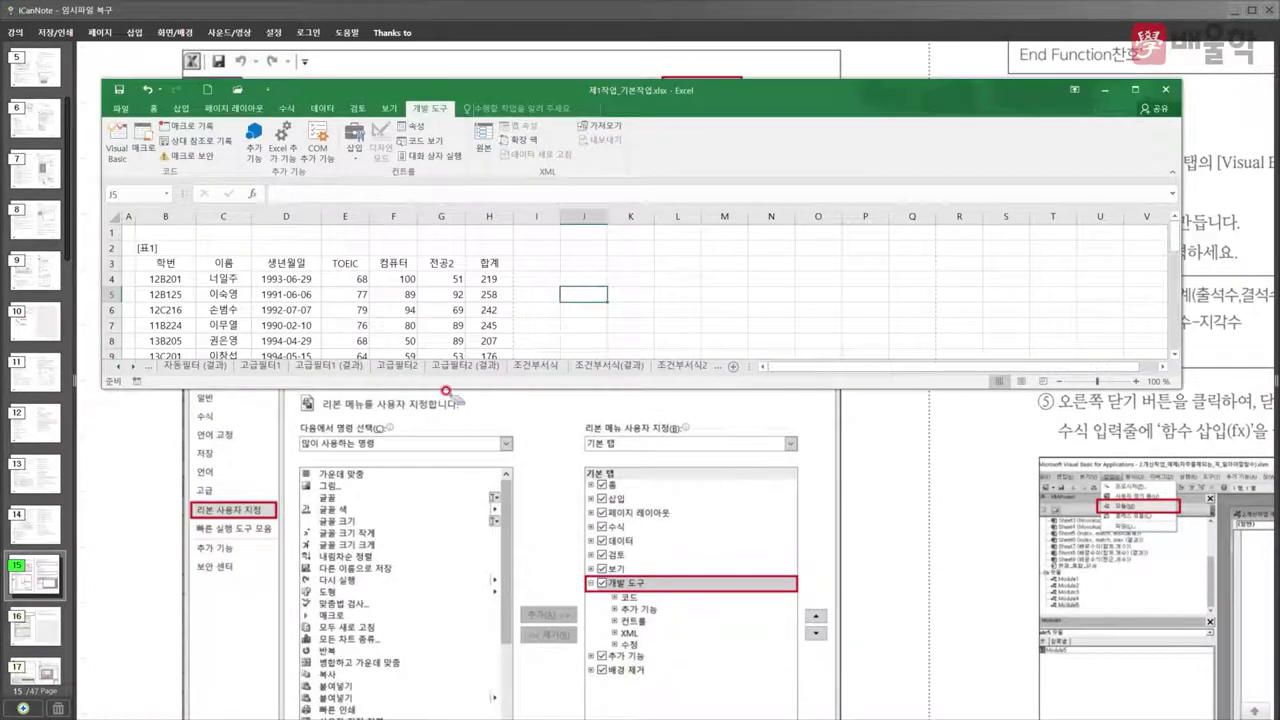
left_click_drag(452, 383, 450, 472)
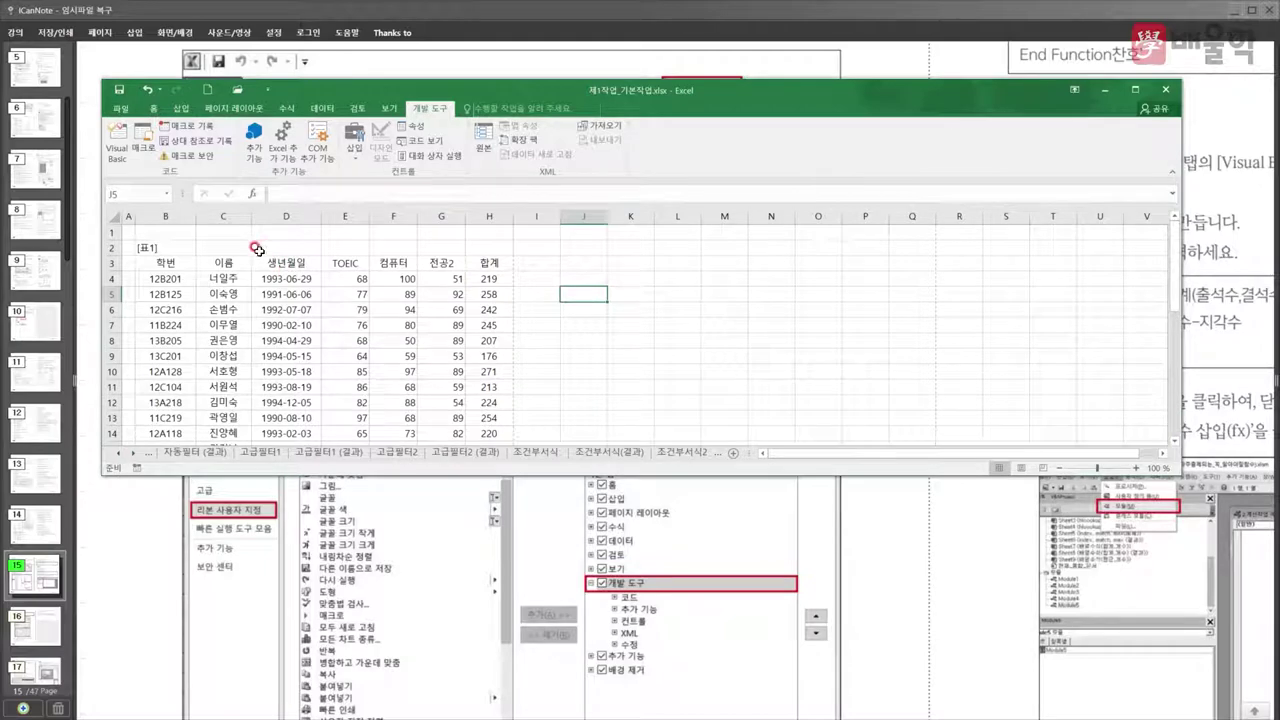
left_click(118, 108)
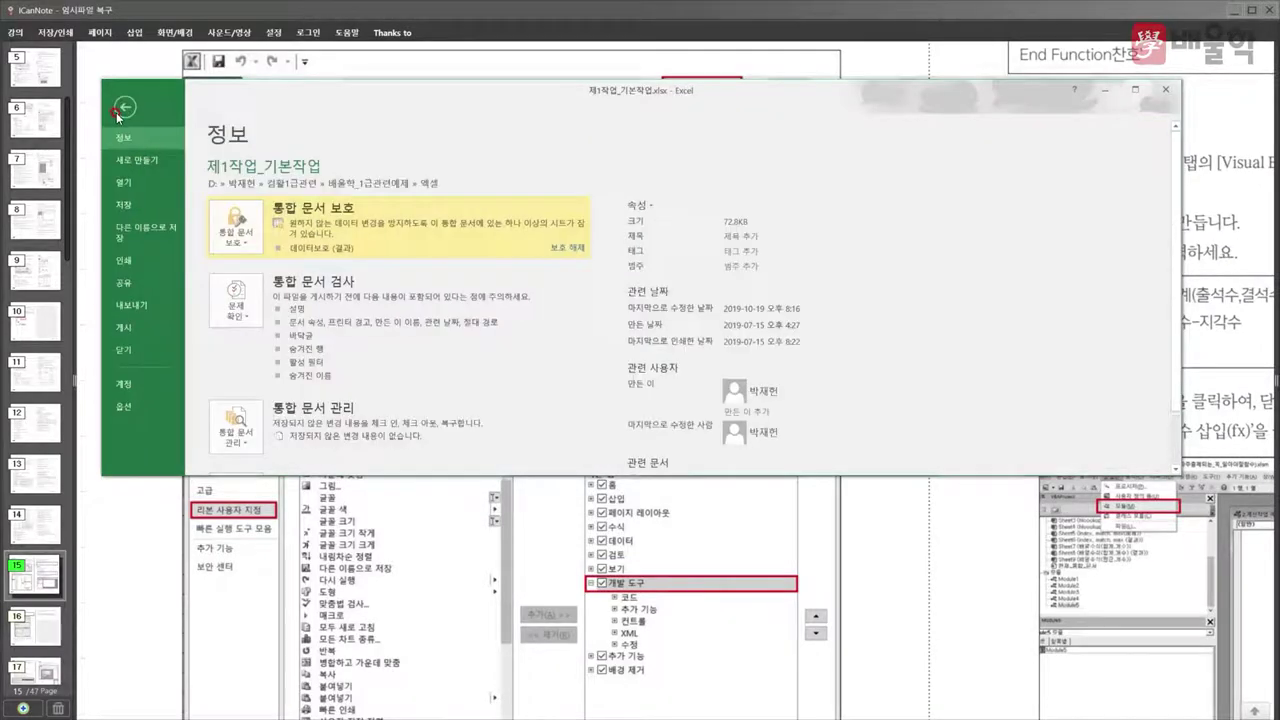
left_click(131, 404)
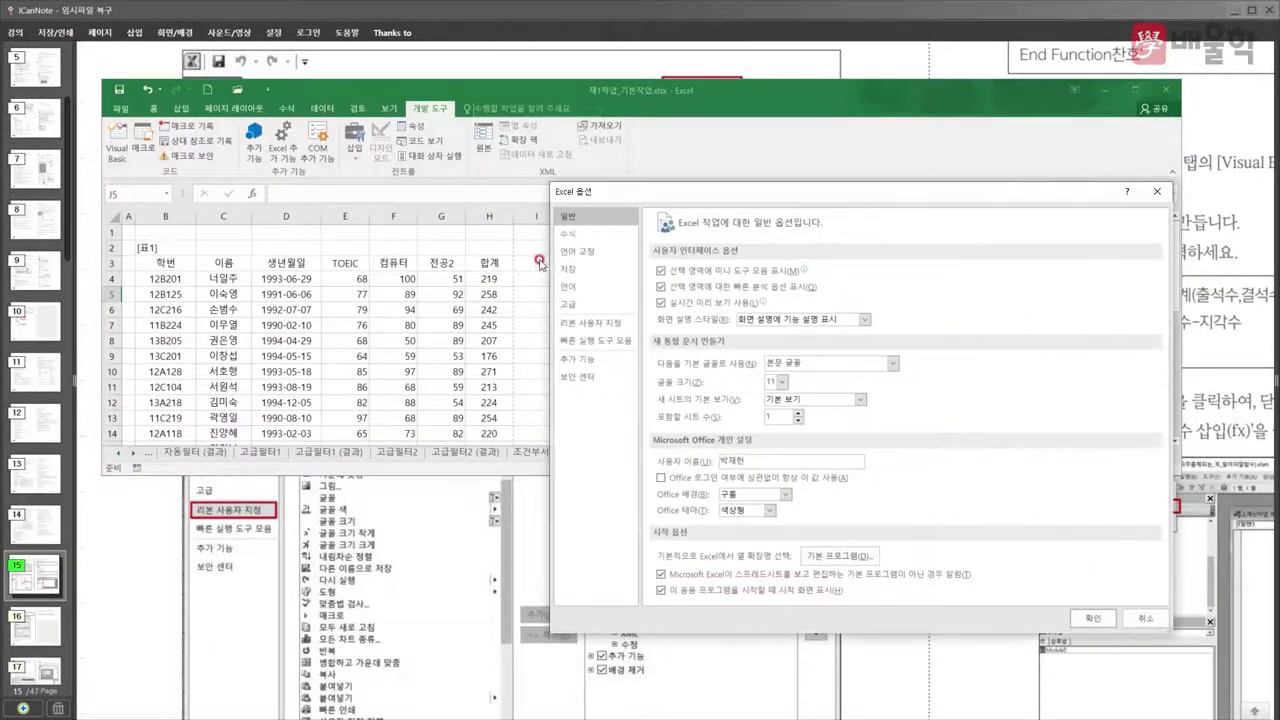
left_click_drag(616, 194, 469, 91)
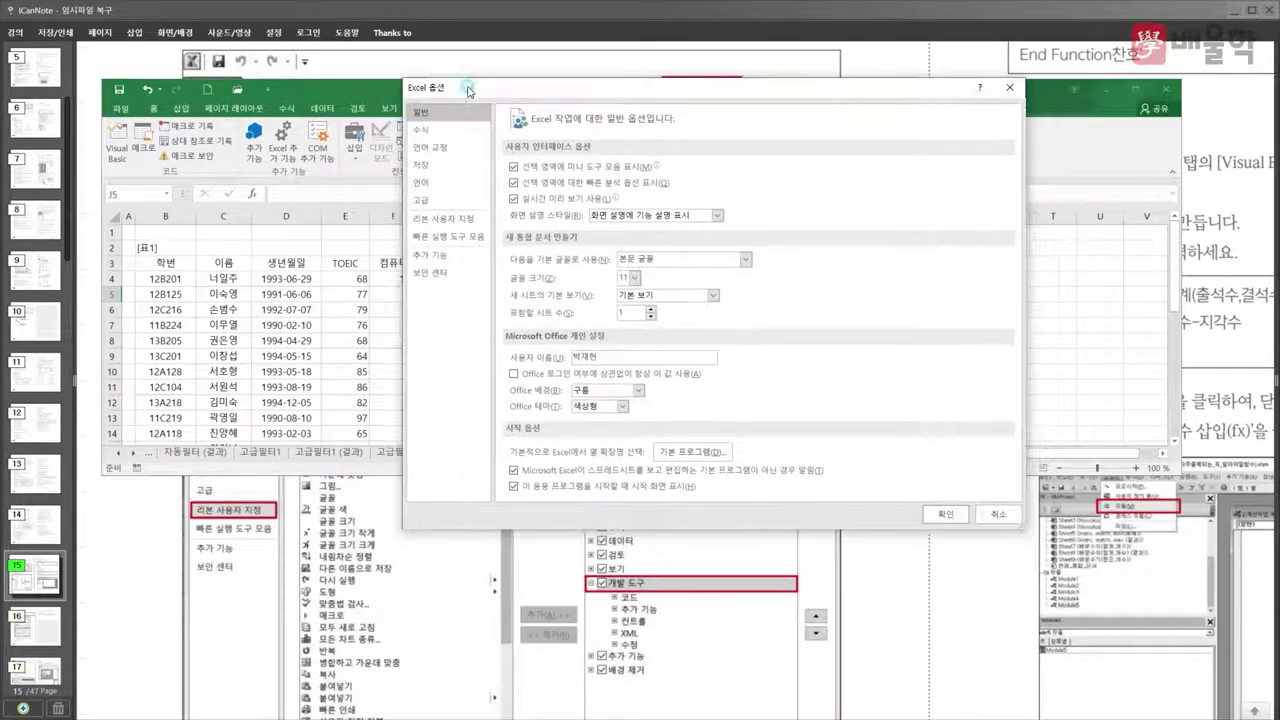
left_click(440, 219)
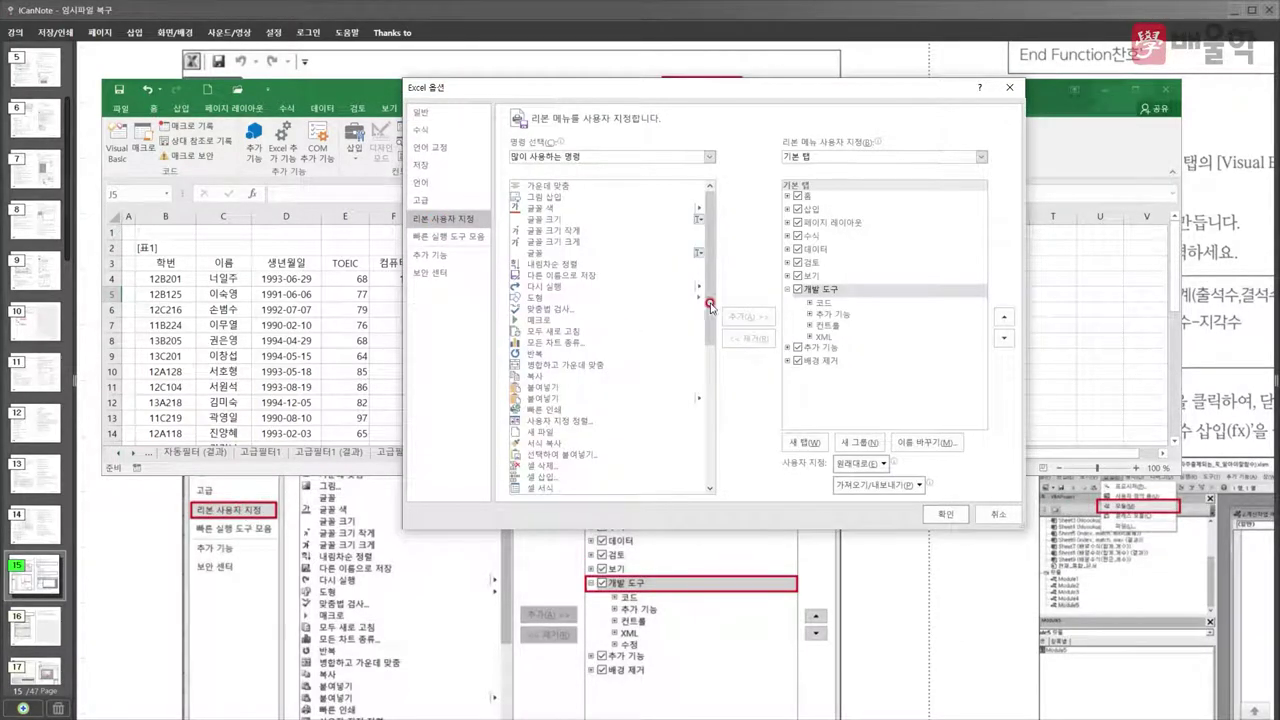
left_click(797, 291)
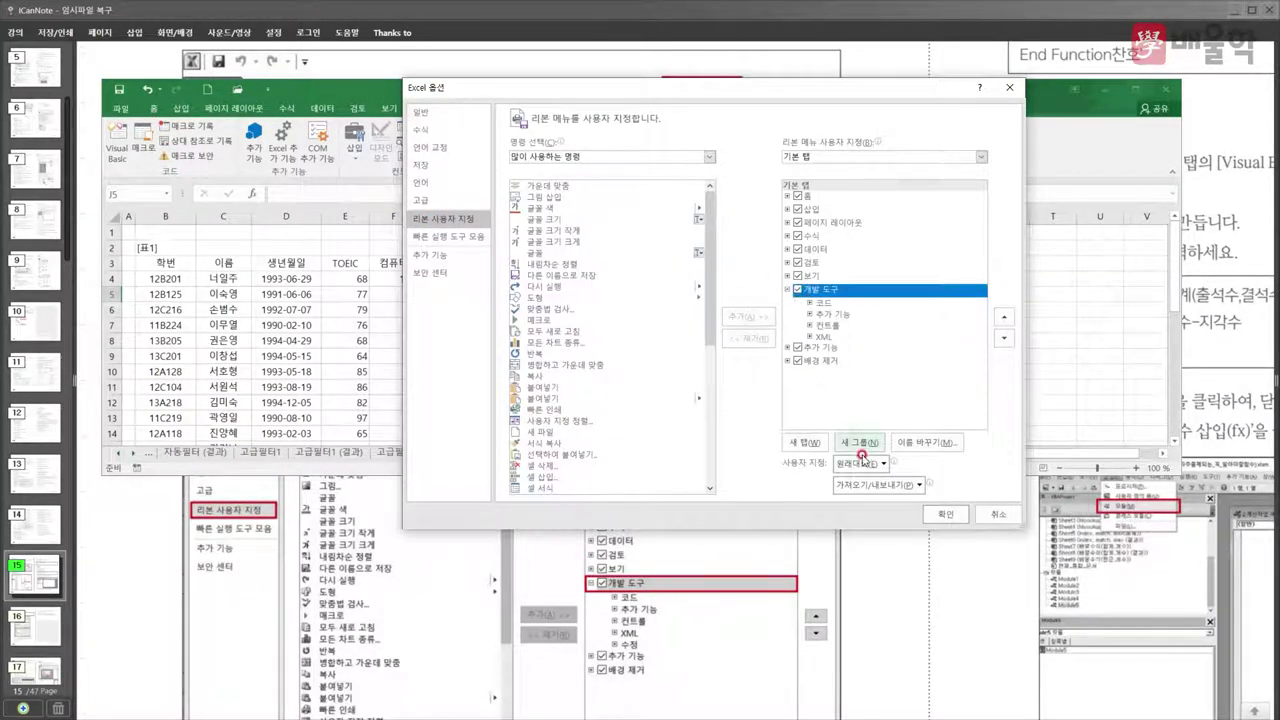
left_click(946, 514)
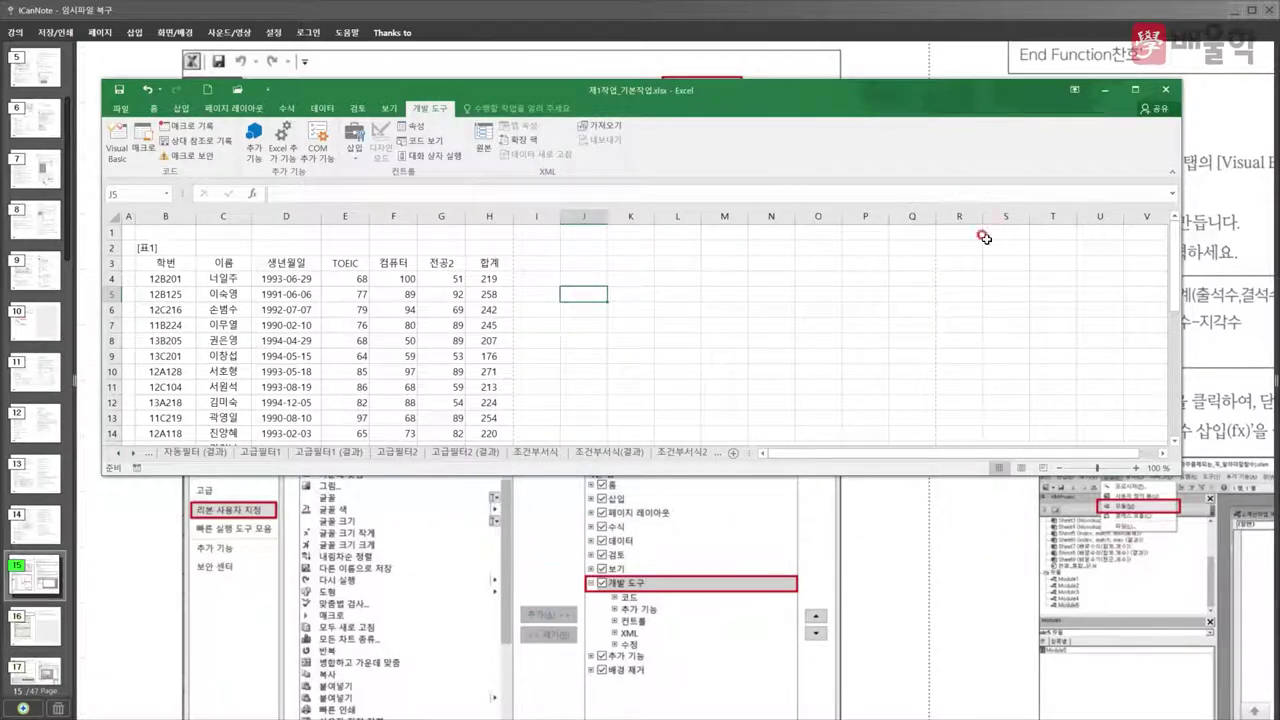
- Return to the notes and examine the fn합계 user-defined function exercise and its Visual Basic procedure on page 15
left_click(995, 554)
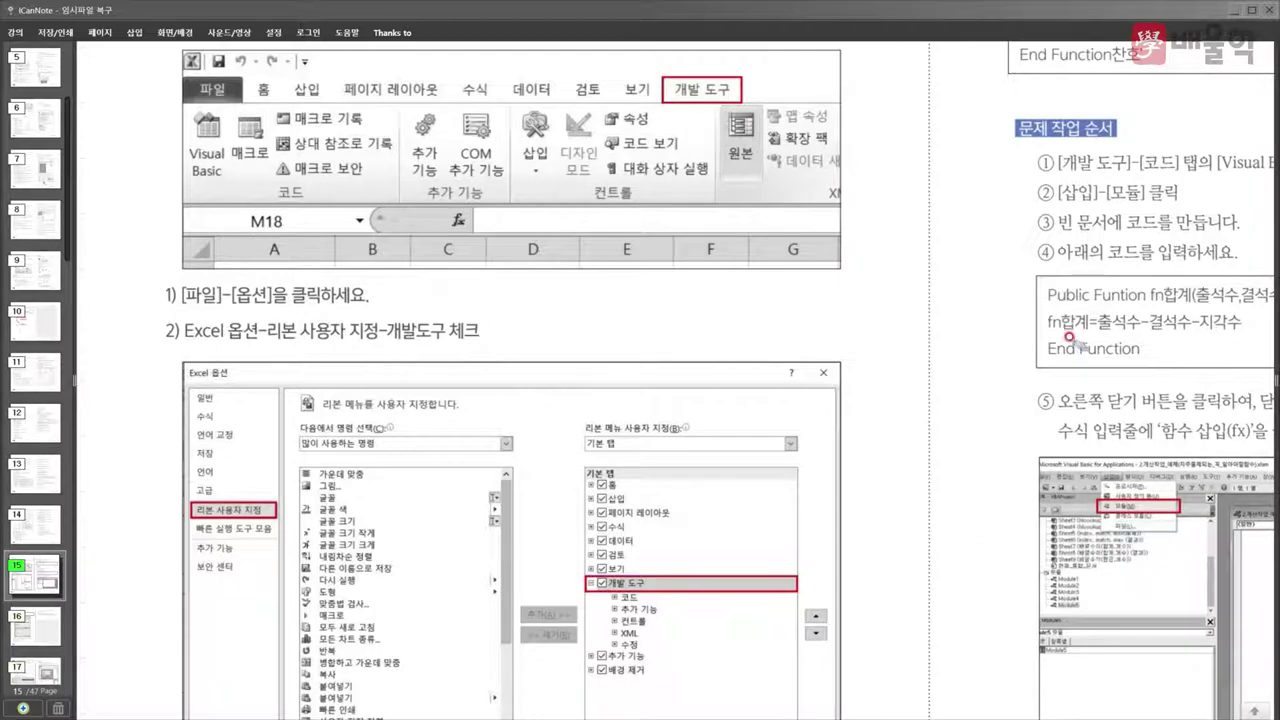
left_click_drag(1024, 322, 808, 455)
scroll(805, 303, "down", 3)
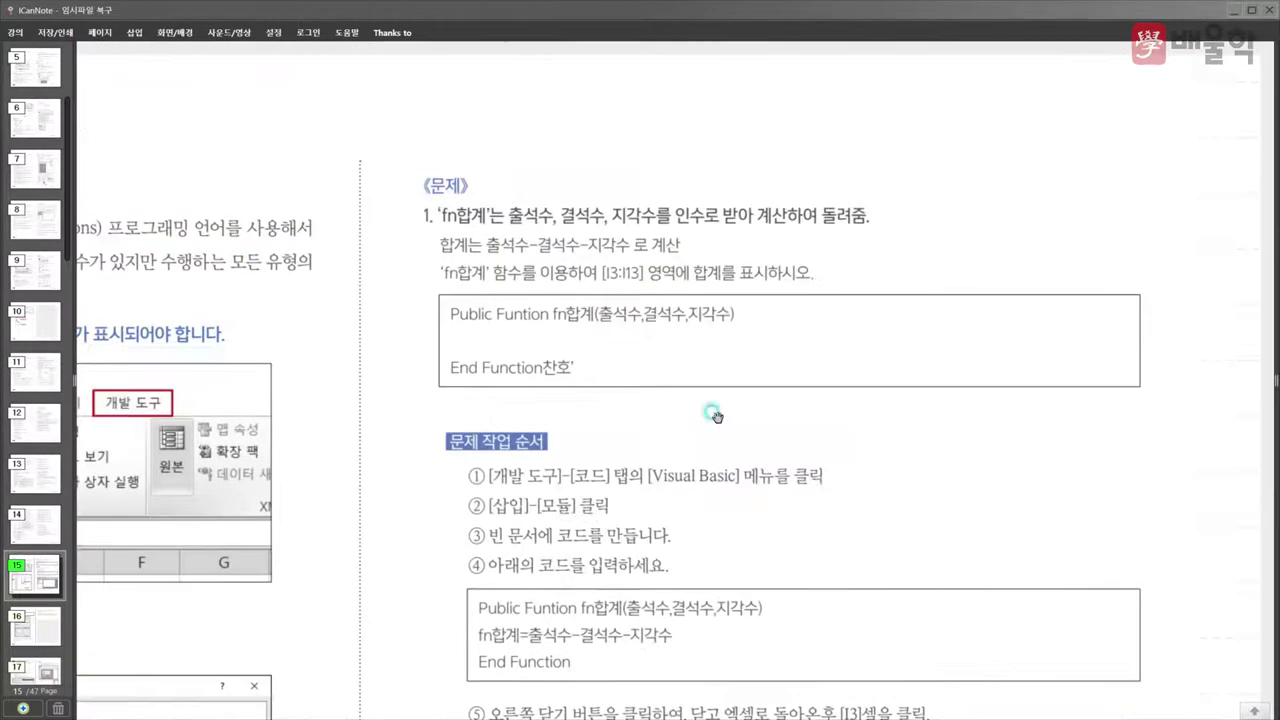
scroll(730, 278, "up", 3)
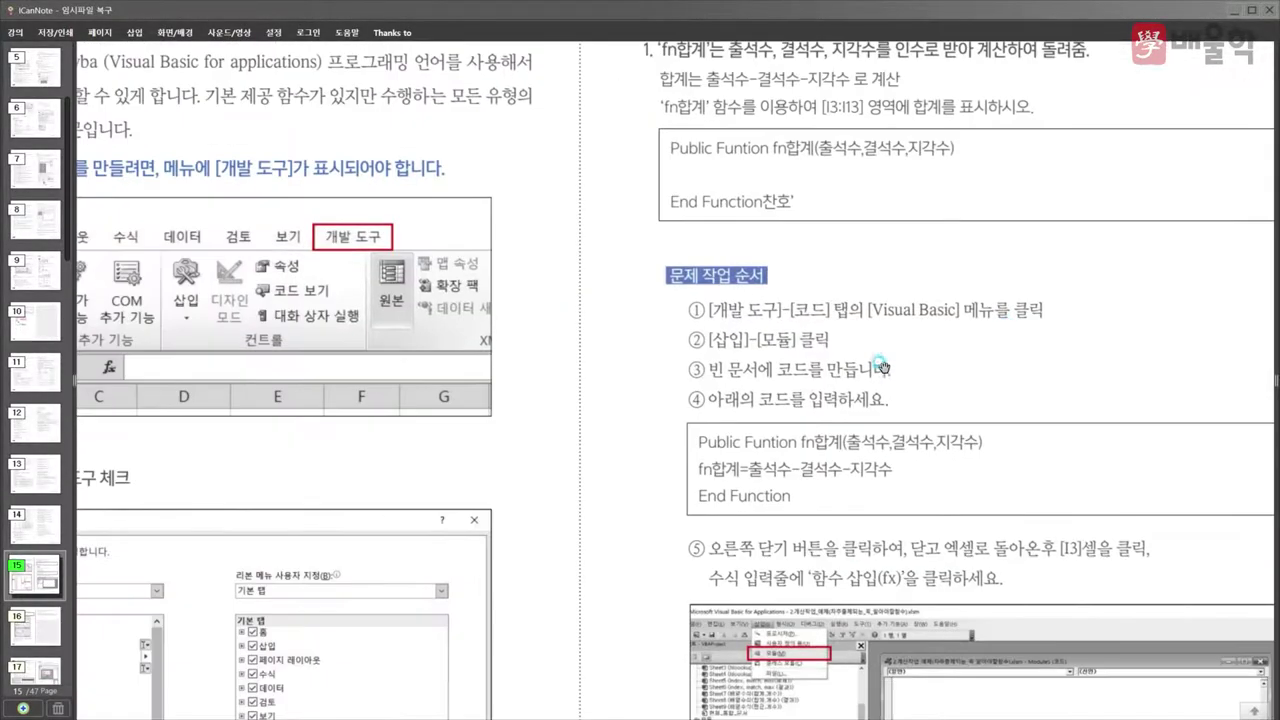
scroll(823, 362, "down", 3)
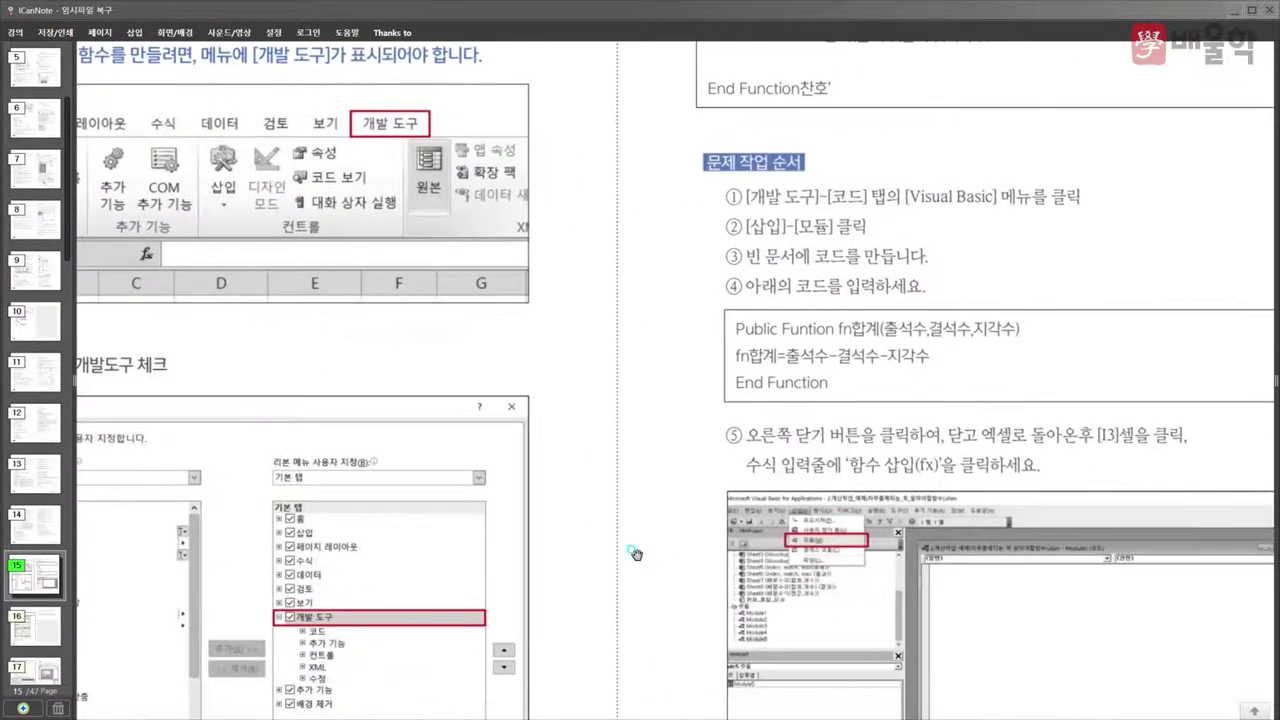
scroll(916, 325, "down", 3)
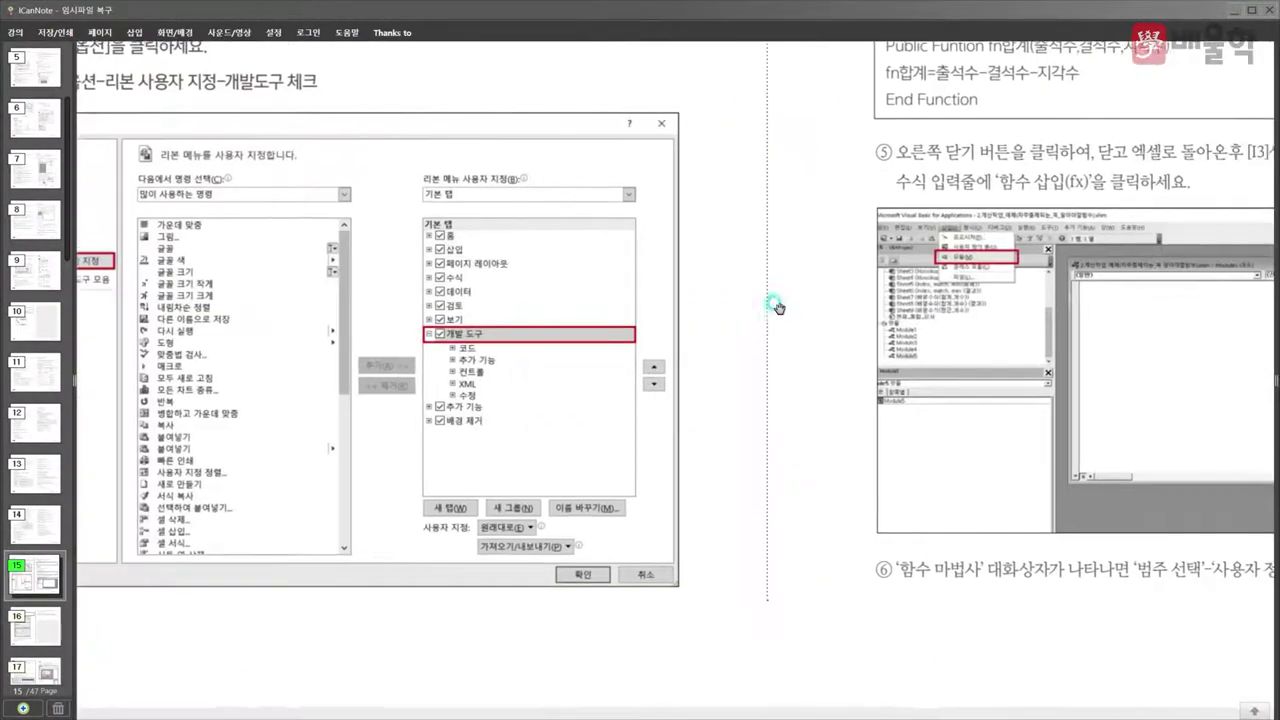
scroll(825, 299, "up", 5)
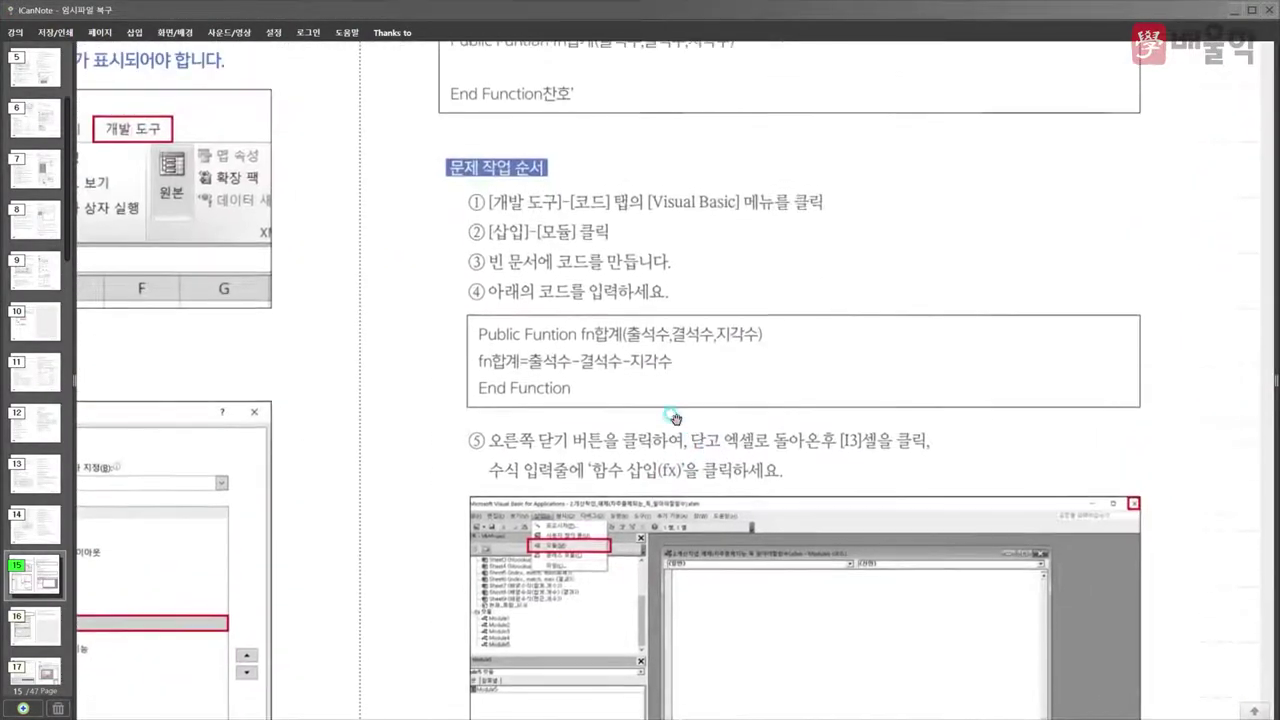
scroll(638, 524, "up", 1)
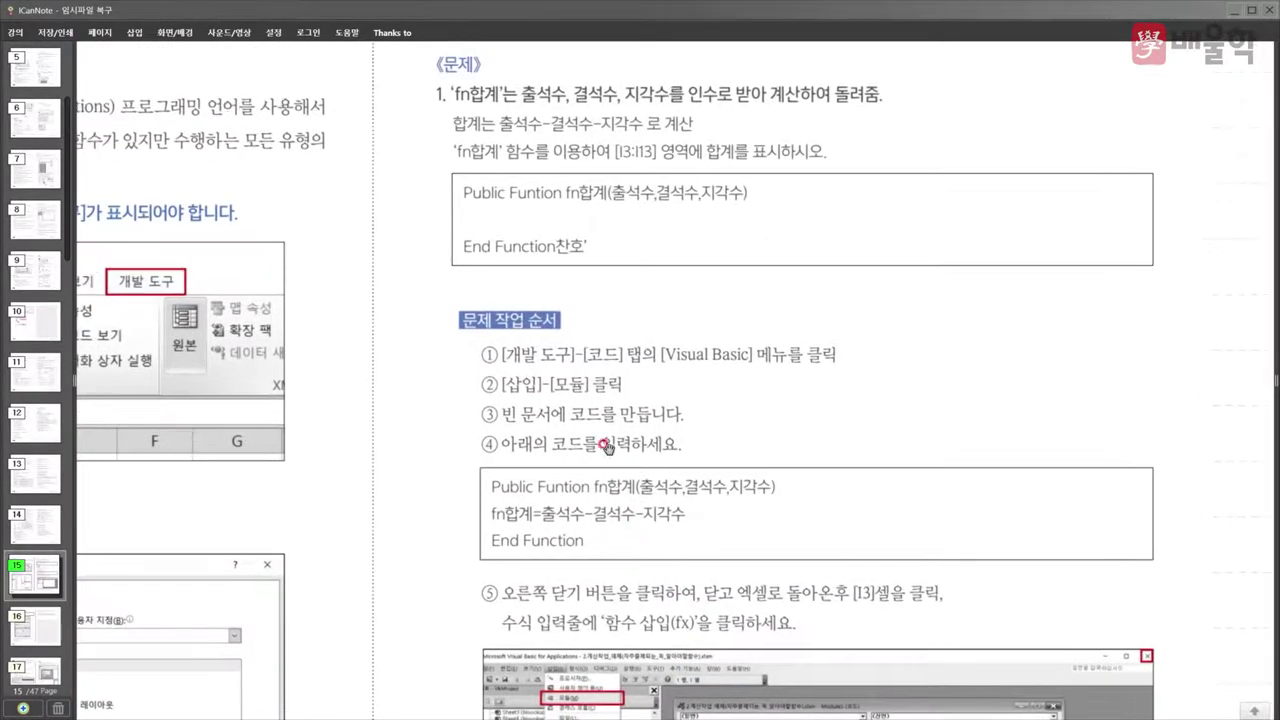
- Switch to Excel, insert a new module in the Visual Basic editor, and close the editor
key("alt+Tab")
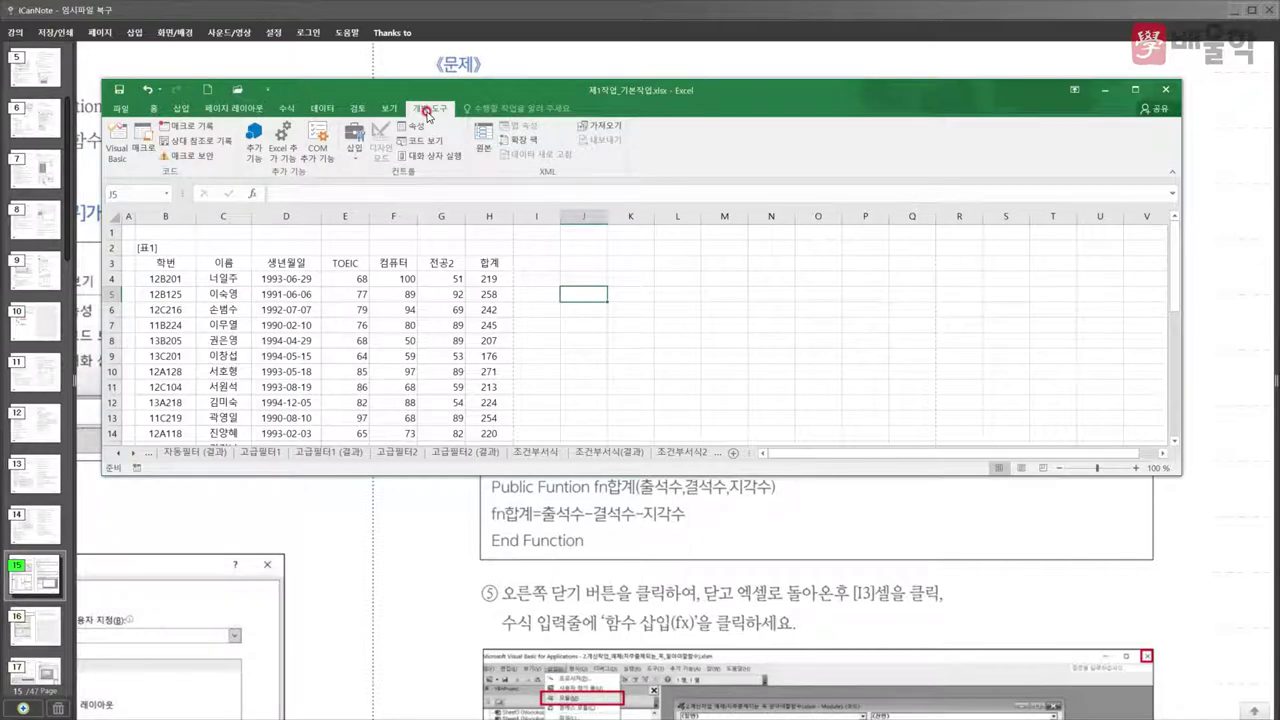
left_click(121, 146)
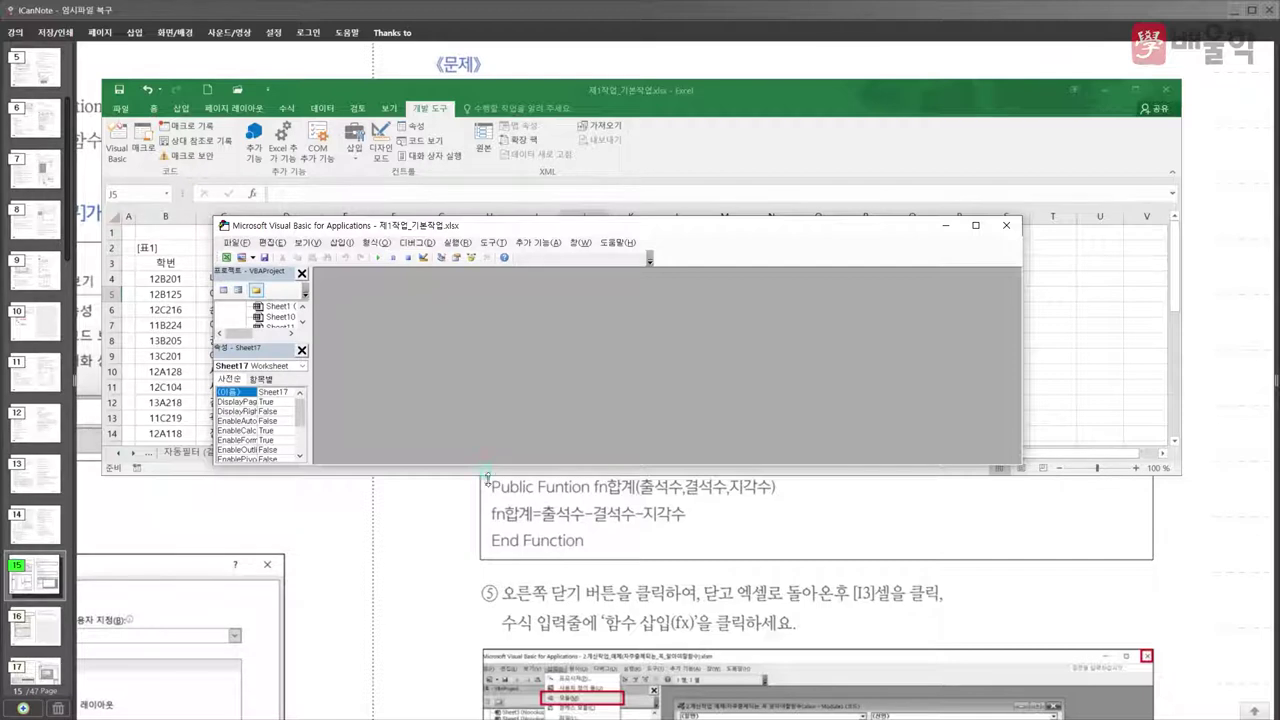
left_click(333, 246)
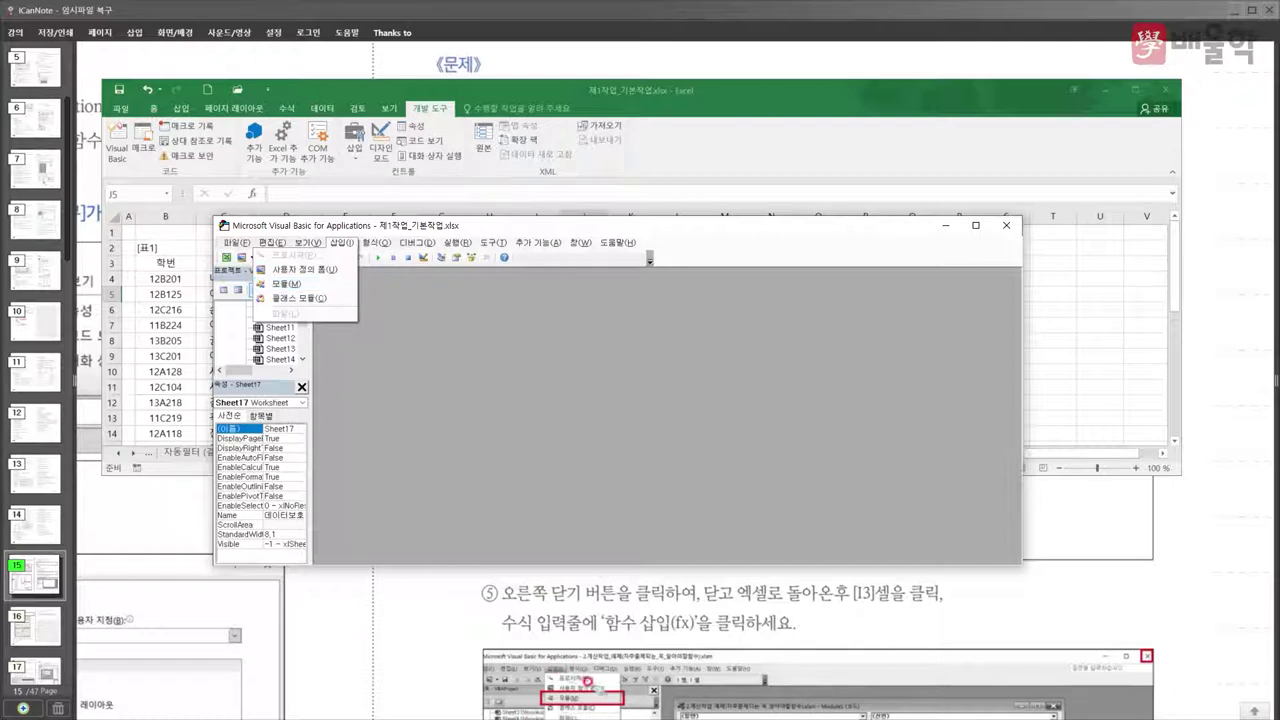
left_click(284, 284)
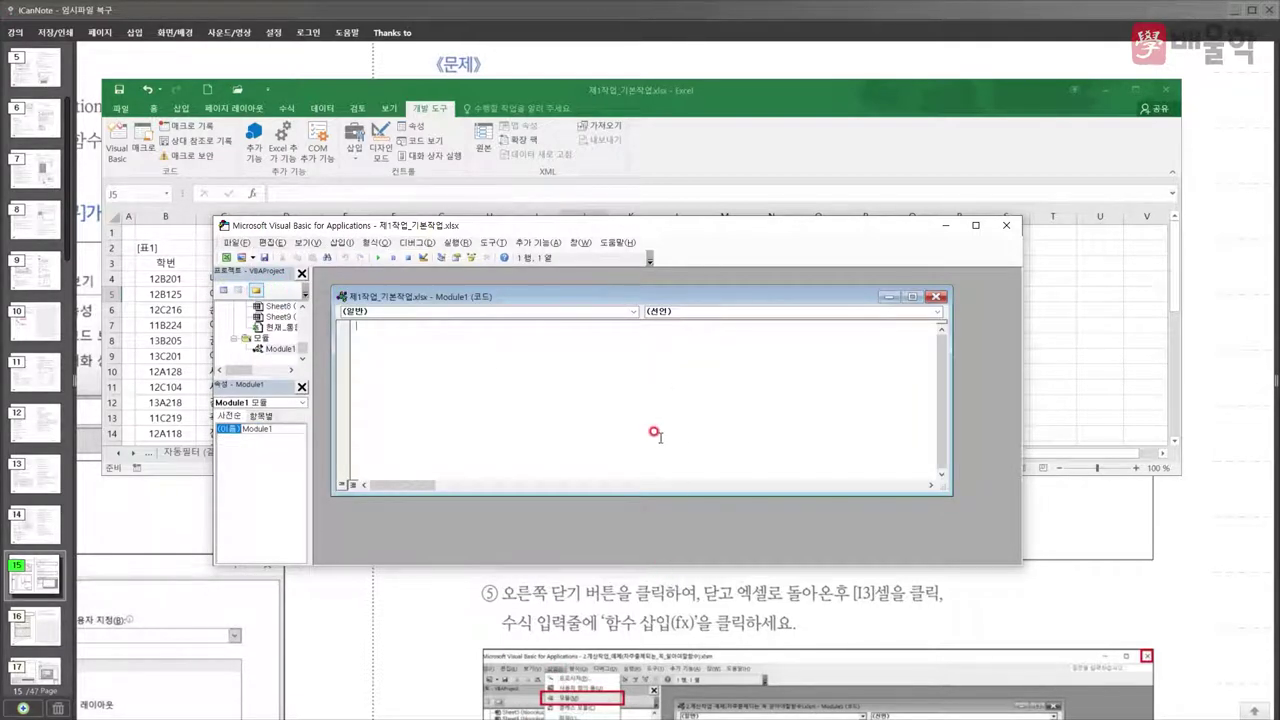
left_click(1006, 225)
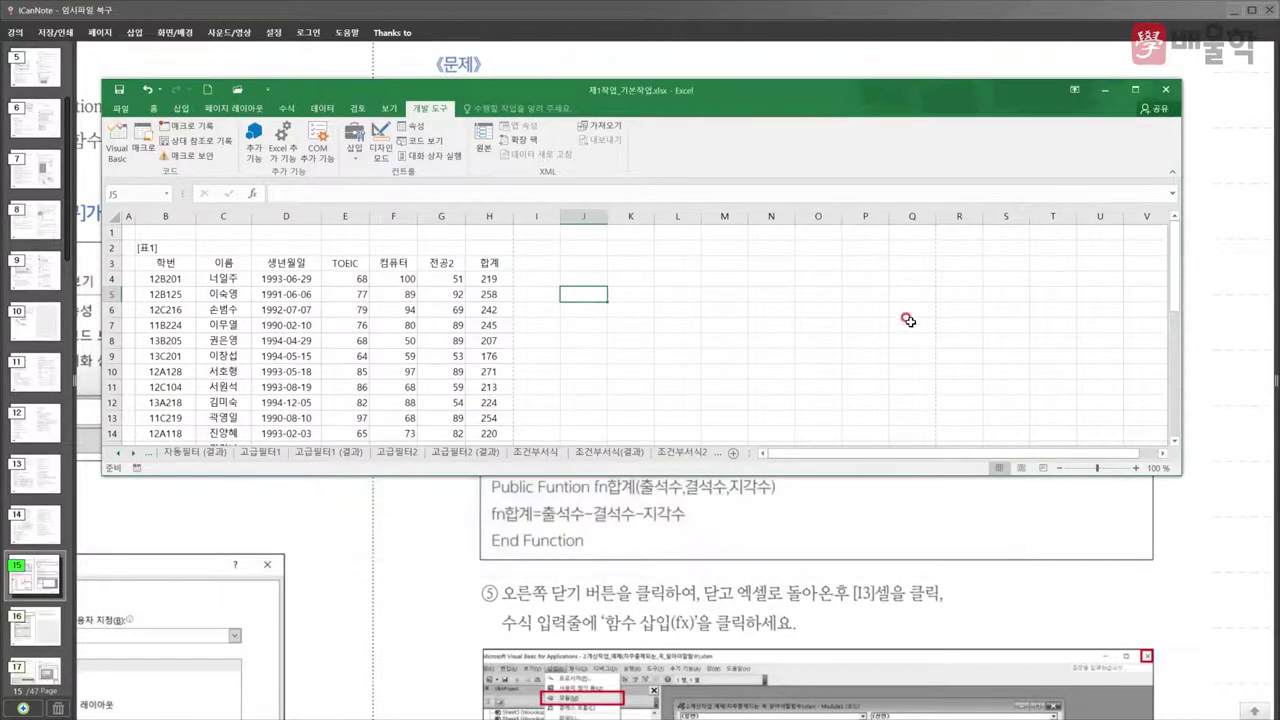
- Return to the notes and examine the fn합계 procedure on pages 15 and 16 and the pivot table exercise on page 17
left_click(782, 525)
scroll(699, 553, "down", 3)
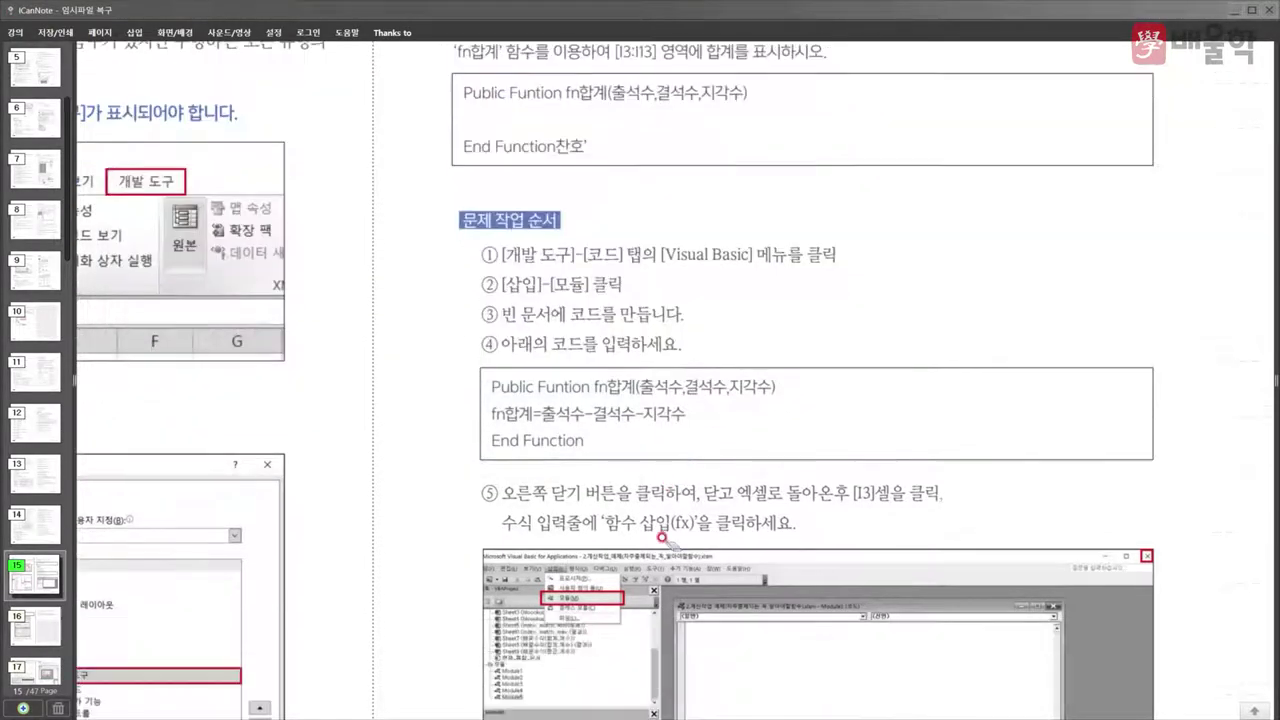
scroll(658, 538, "down", 4)
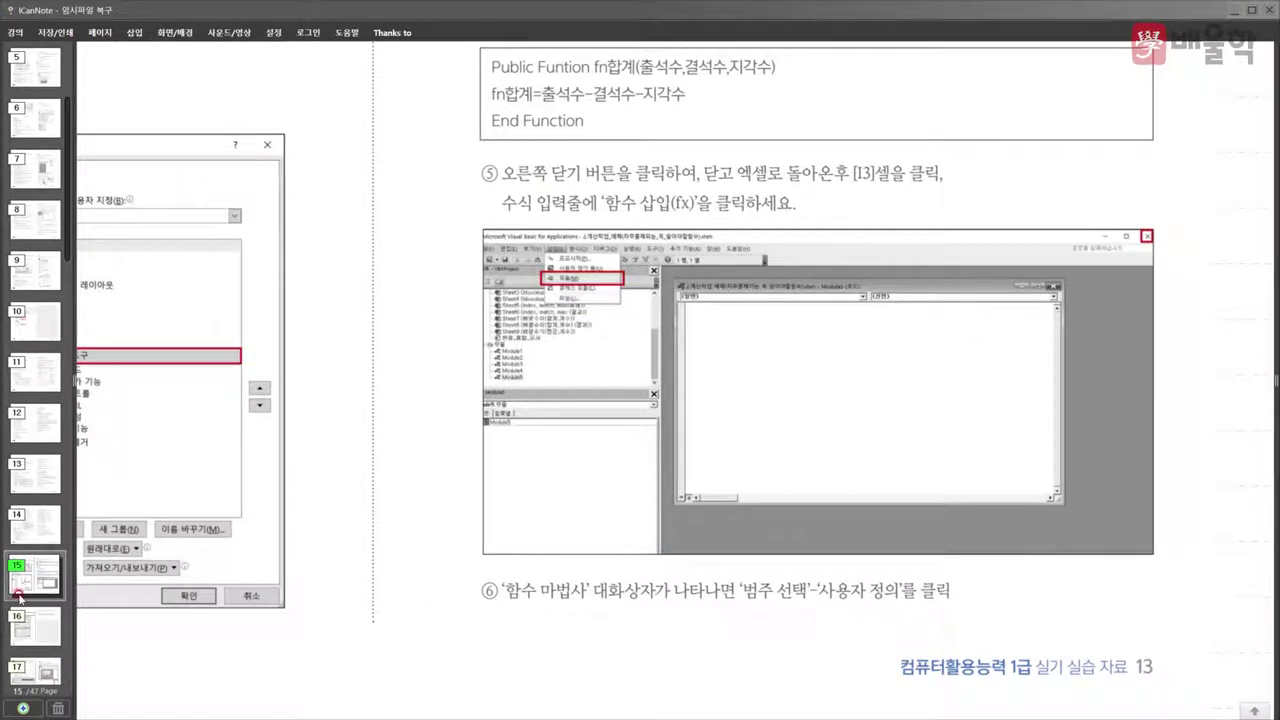
left_click(14, 637)
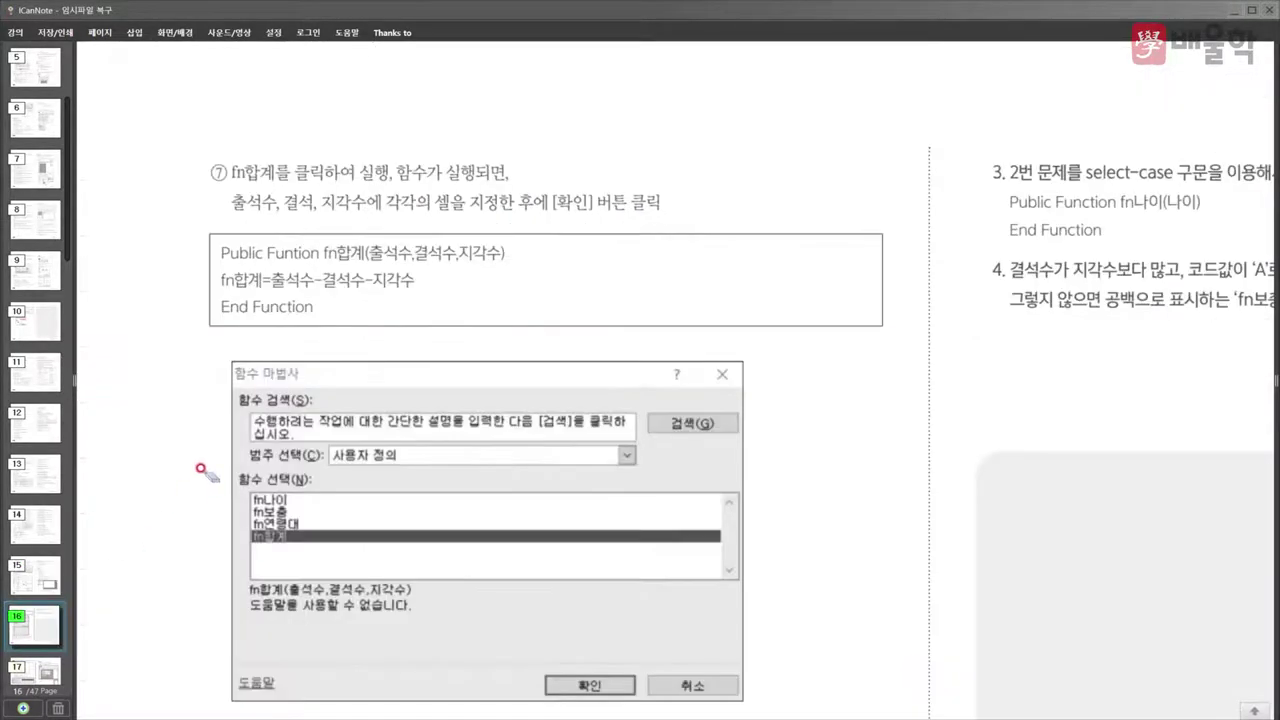
scroll(207, 458, "down", 5)
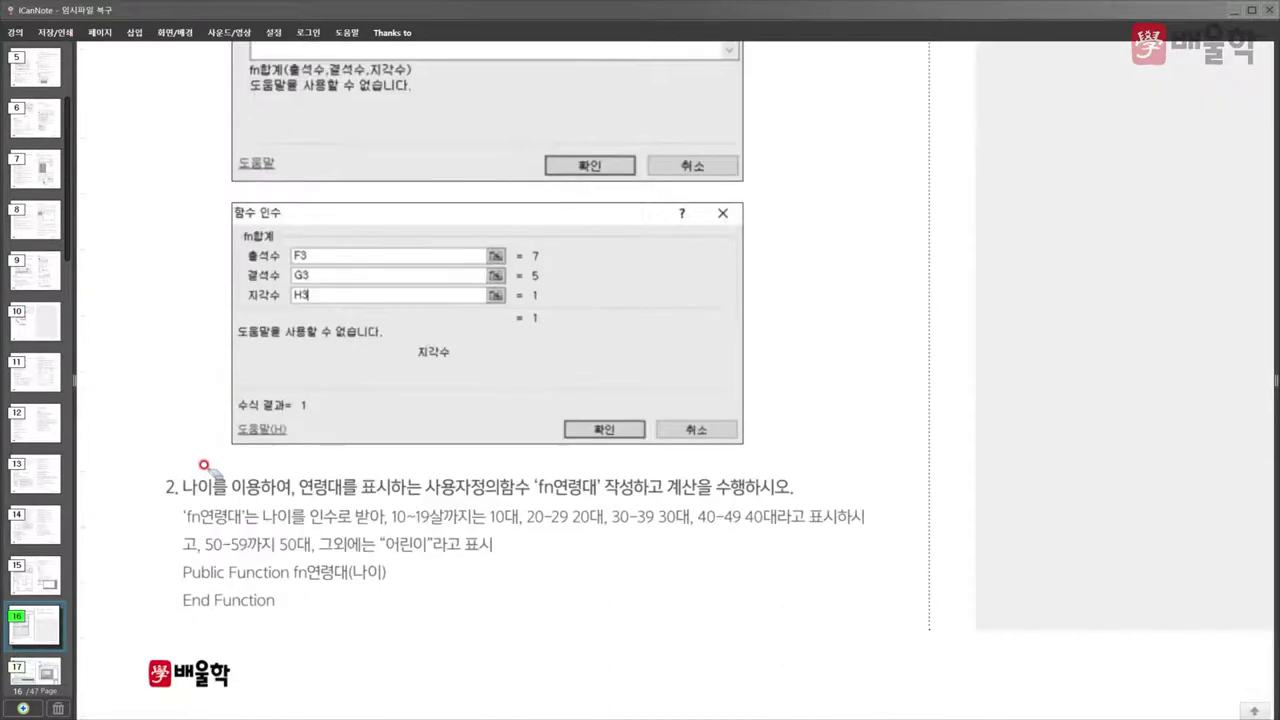
left_click(41, 661)
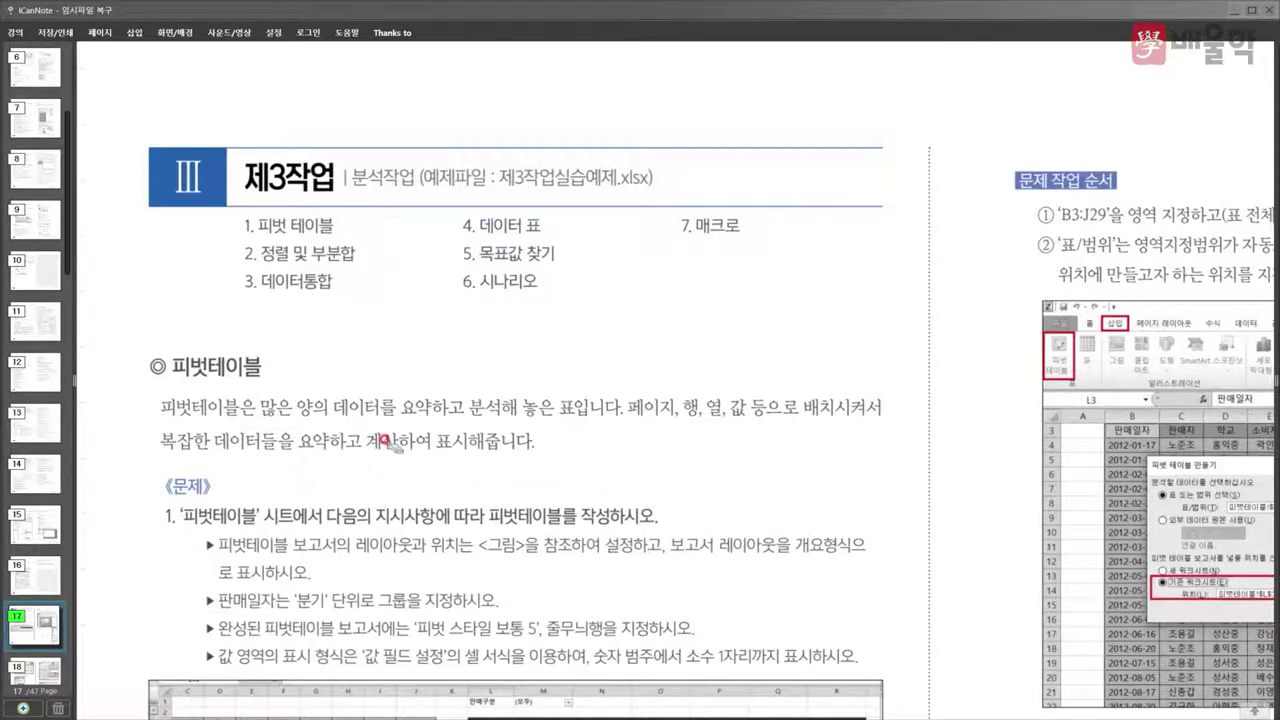
scroll(384, 439, "down", 2)
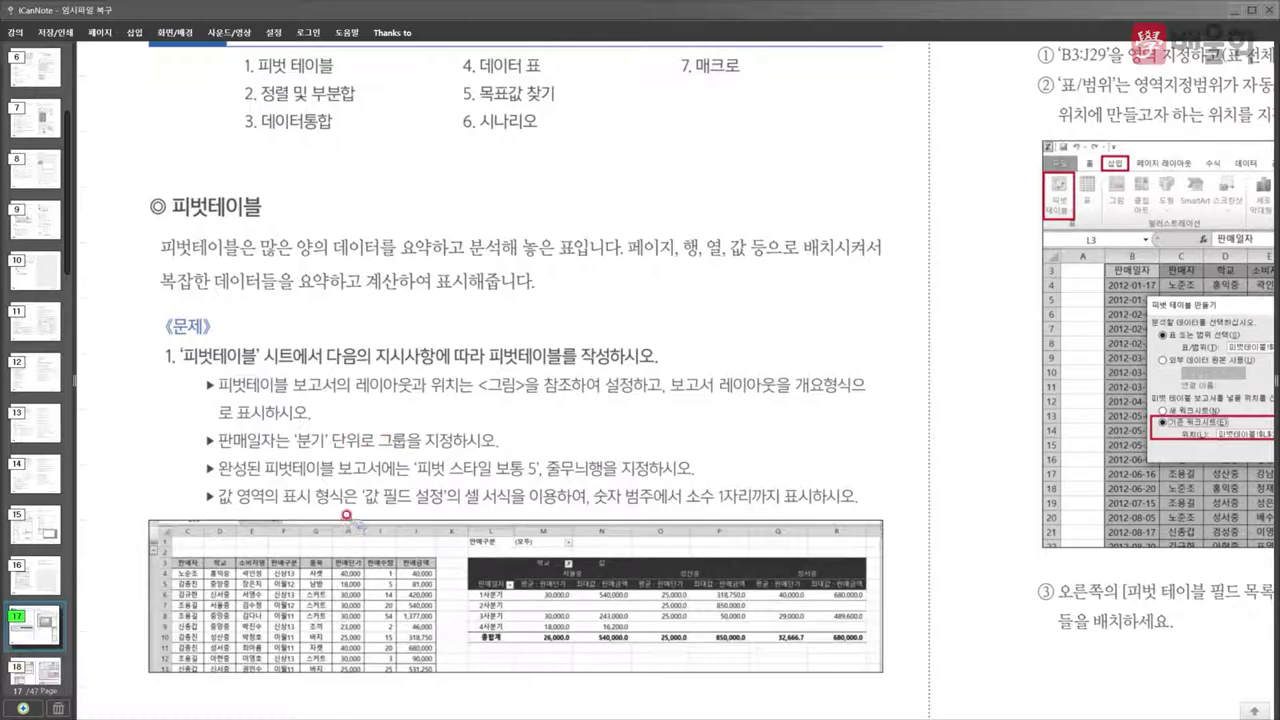
- Switch to Excel and select the whole student score table, B3:H33, including its headers
key("alt+Tab")
left_click(350, 357)
scroll(350, 357, "down", 2)
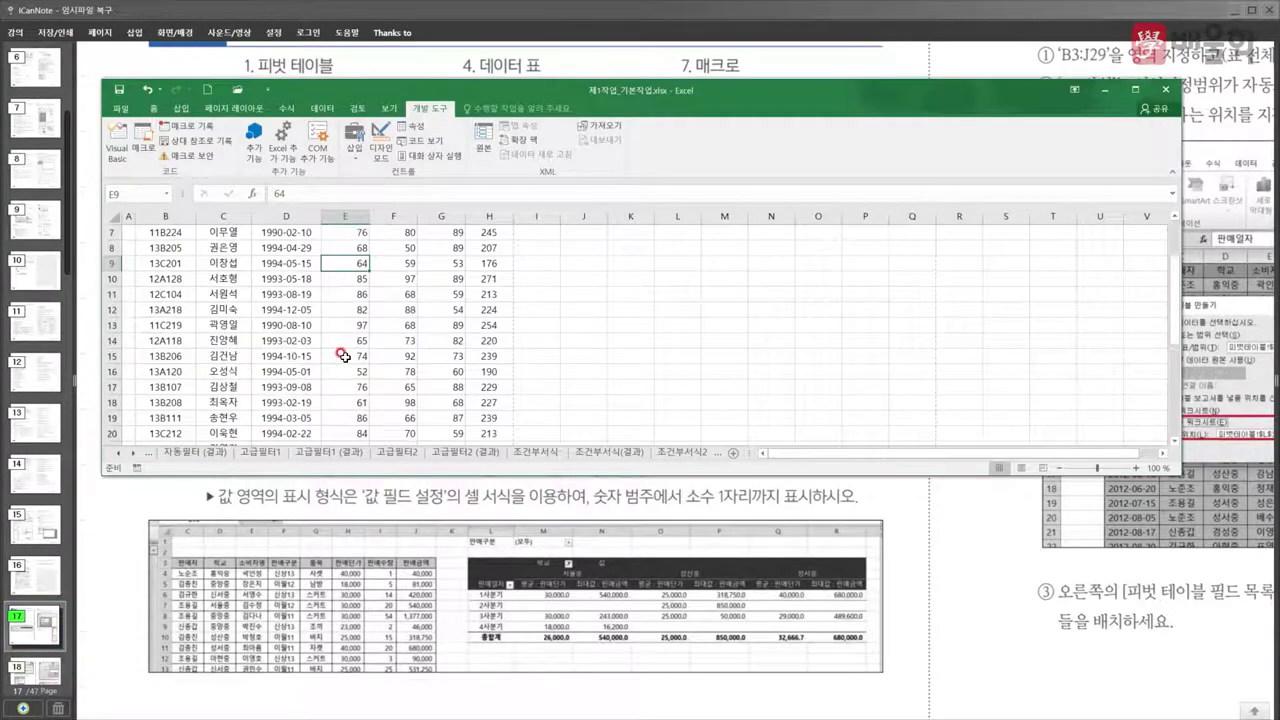
scroll(300, 340, "up", 2)
left_click_drag(173, 268, 489, 419)
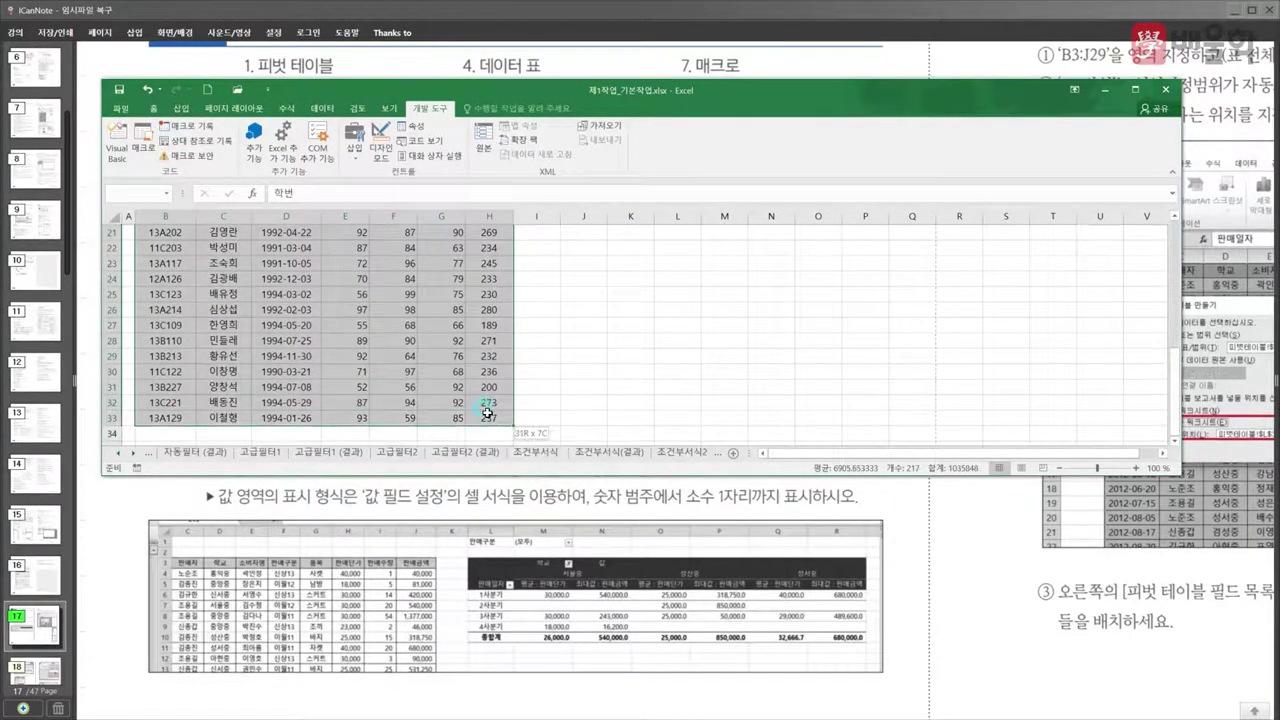
- Return to the notes and examine the pivot table creation and field placement procedure on page 17
left_click(770, 547)
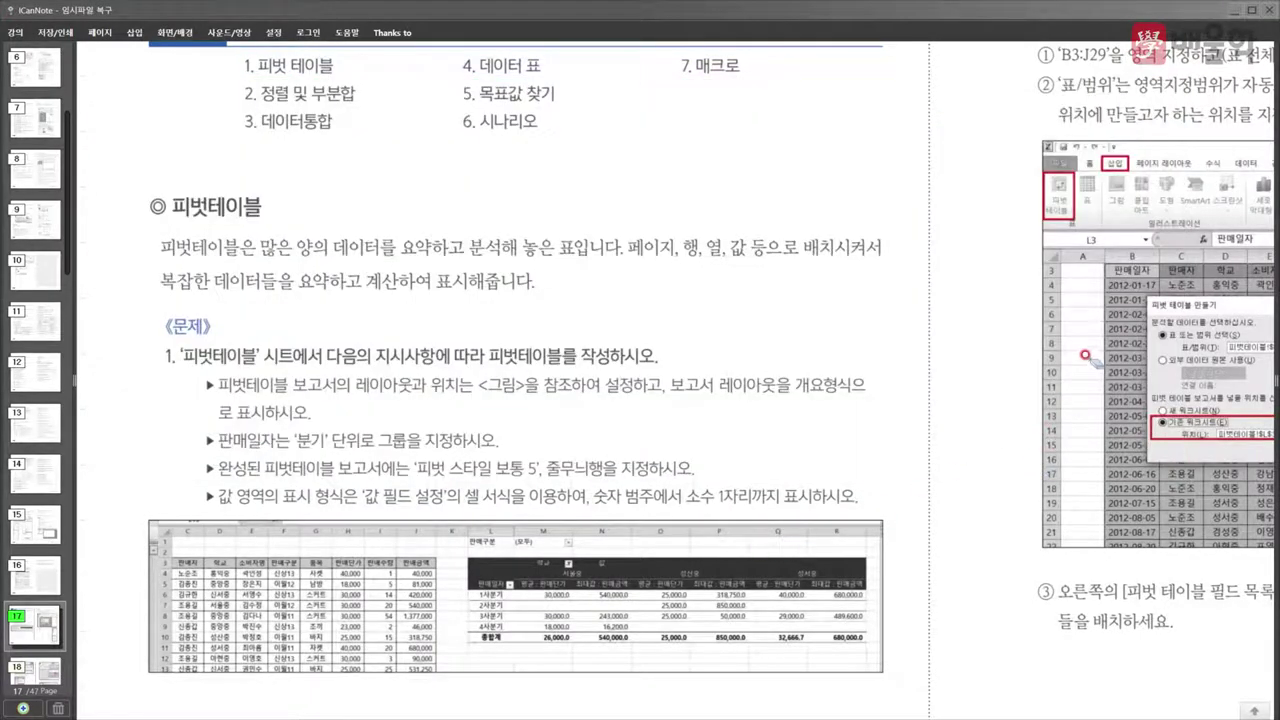
left_click_drag(1150, 347, 714, 386)
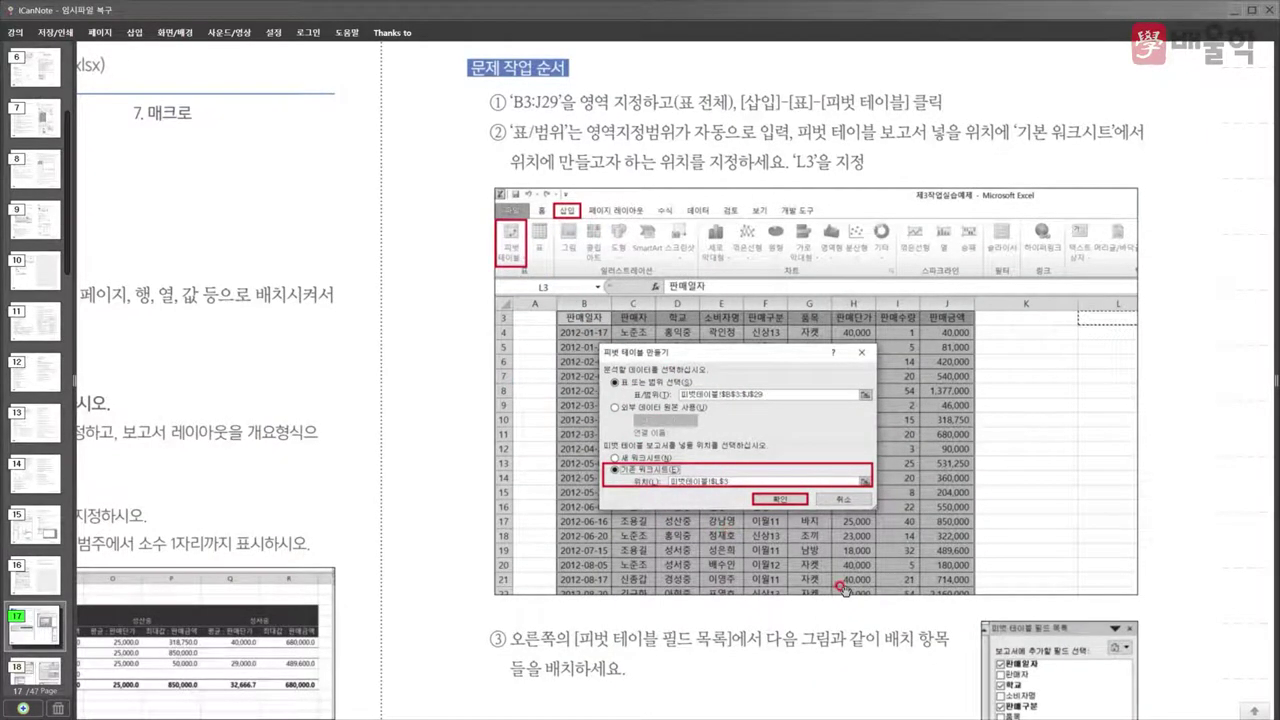
scroll(845, 590, "down", 3)
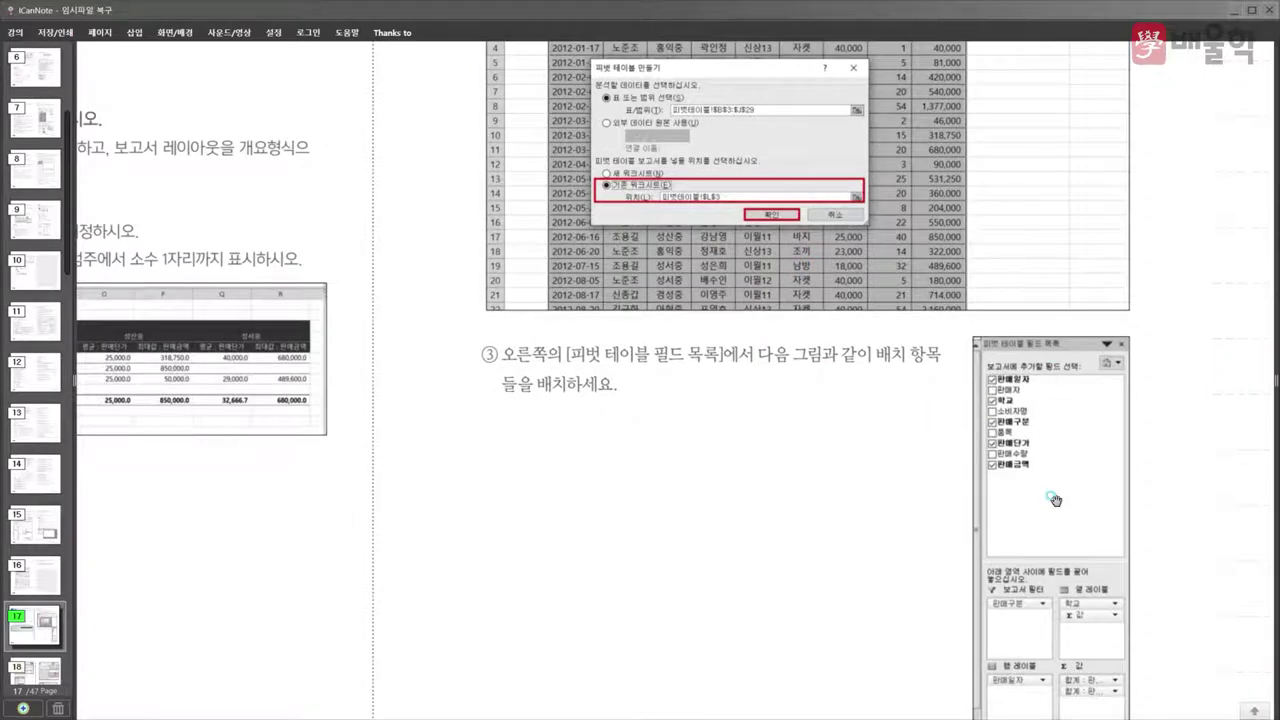
scroll(1055, 500, "down", 1)
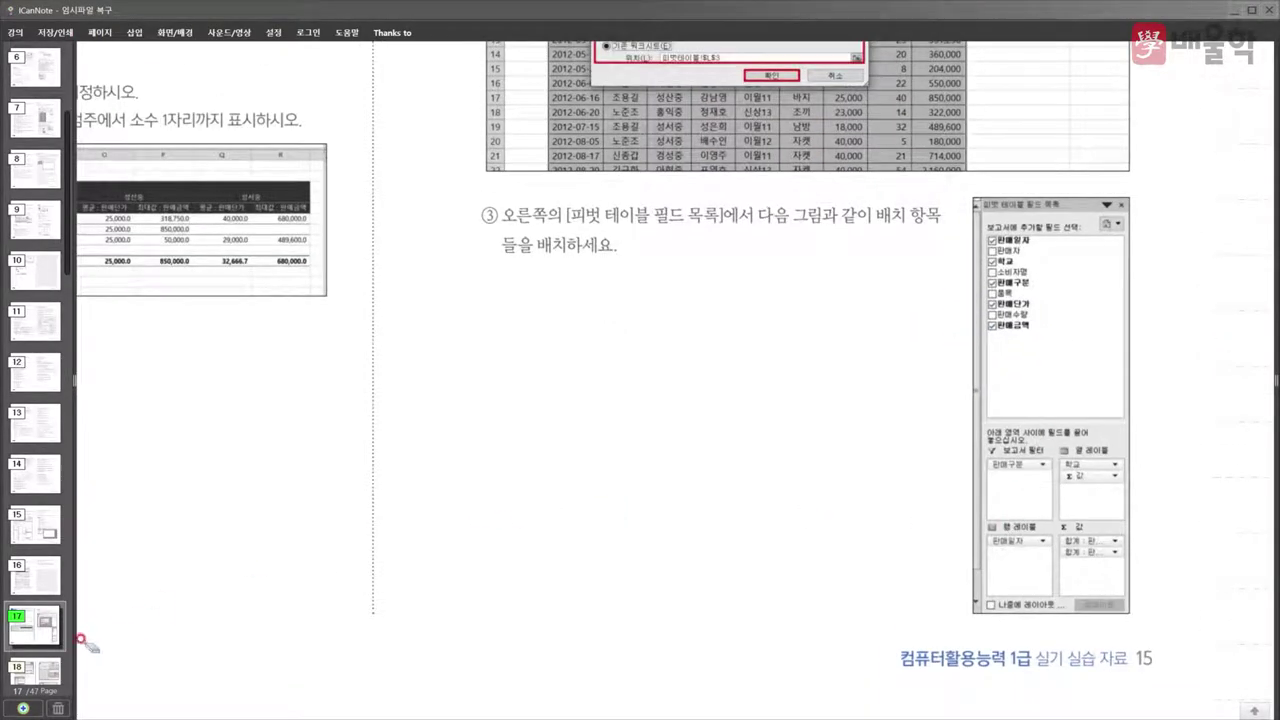
- Examine page 18 on pivot report layout, quarterly grouping, styles and value field settings, and review the creation procedure on page 17
left_click(40, 670)
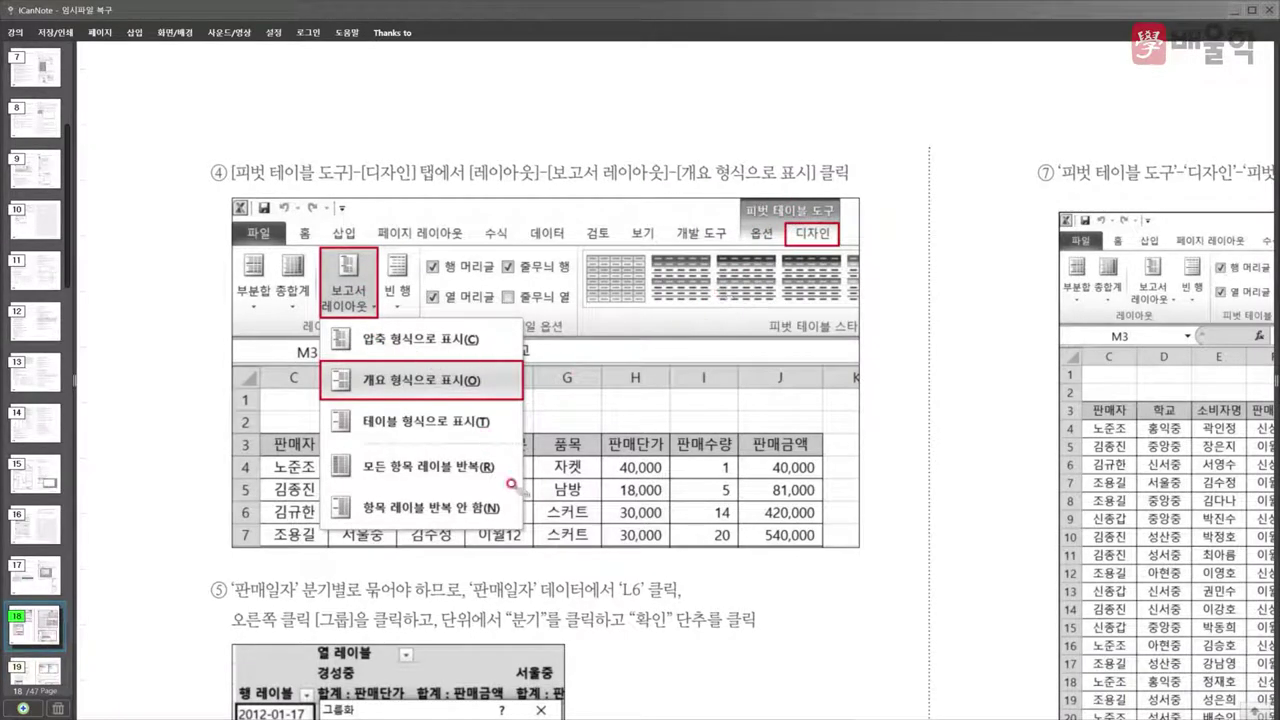
scroll(572, 526, "down", 3)
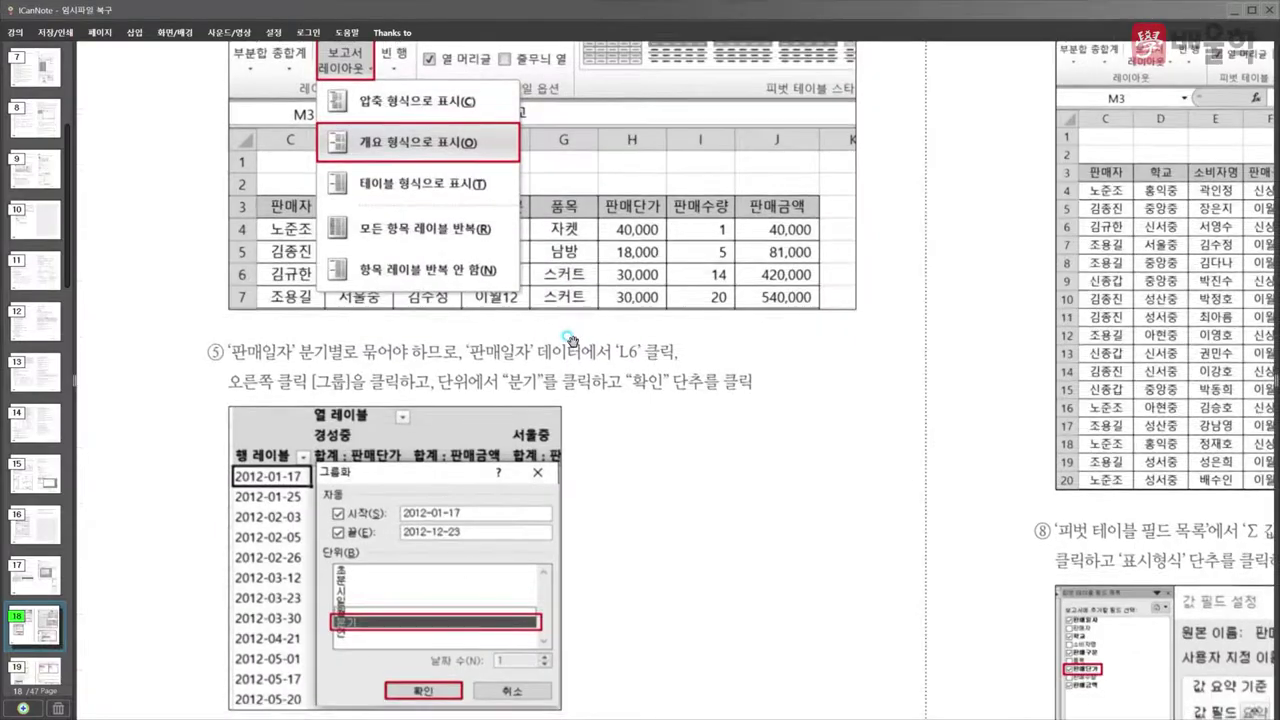
scroll(600, 463, "down", 4)
scroll(580, 380, "right", 2)
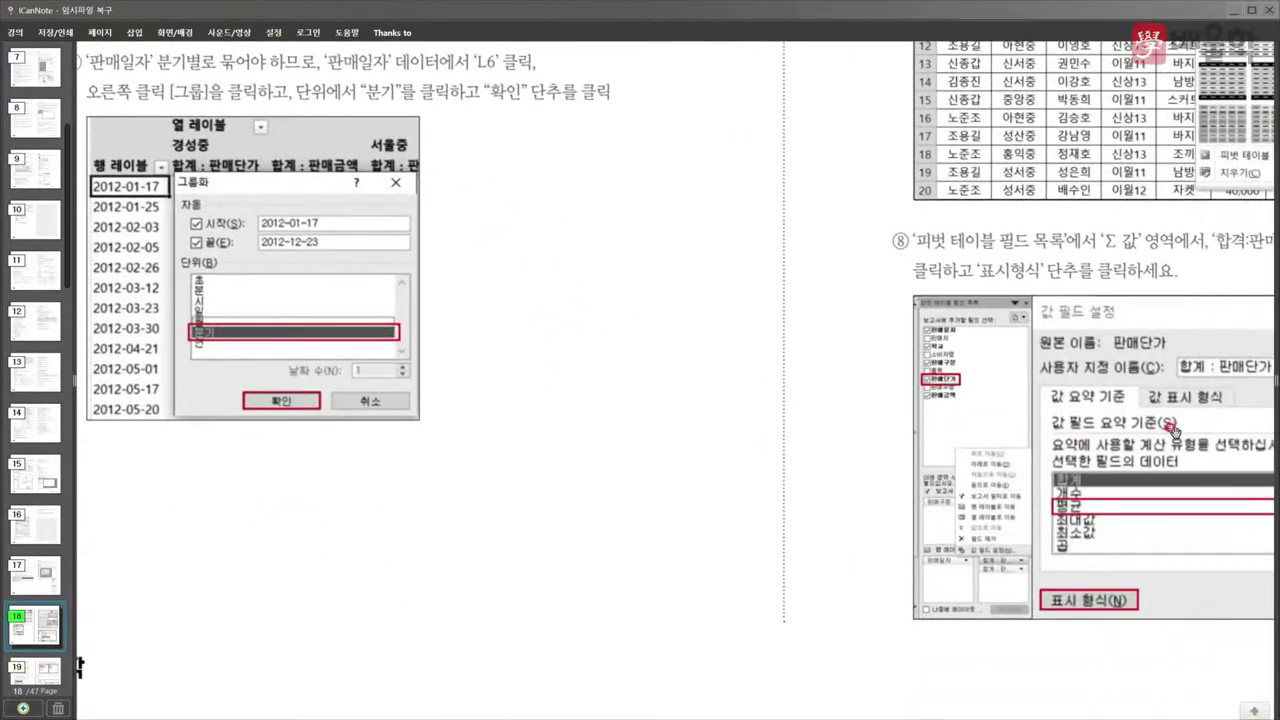
scroll(720, 340, "right", 4)
scroll(897, 328, "up", 4)
scroll(897, 328, "up", 3)
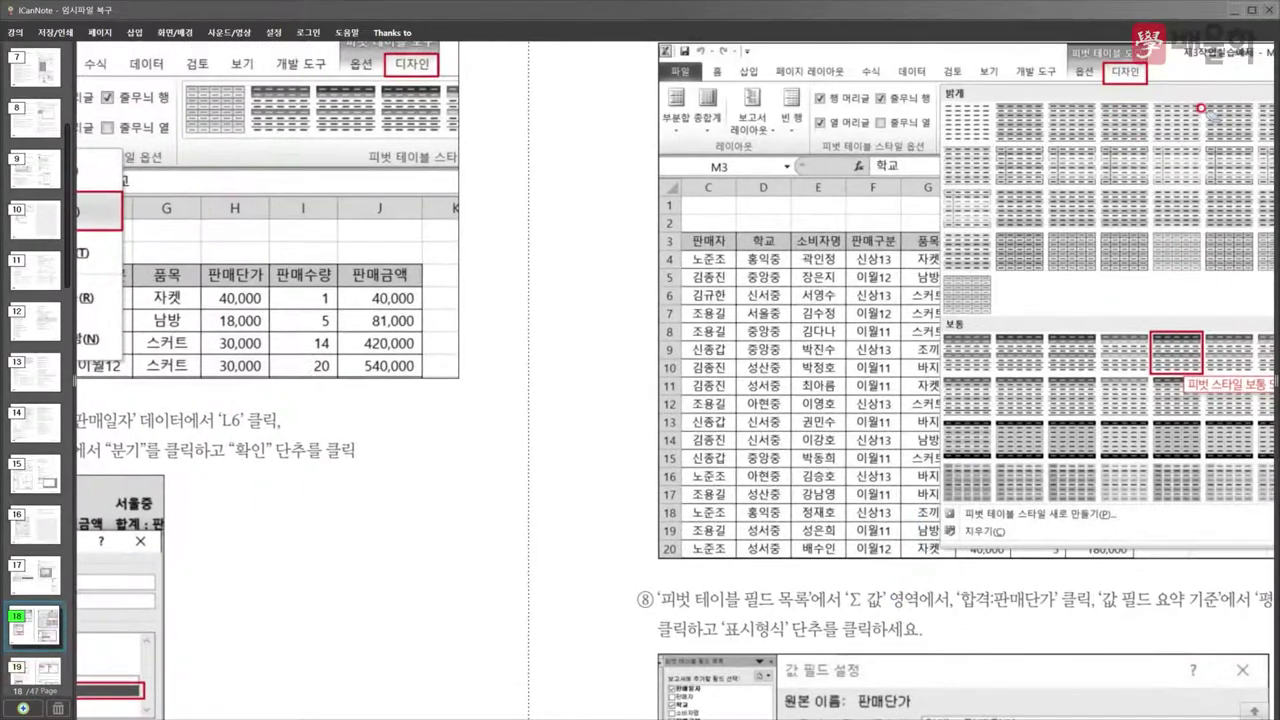
scroll(1167, 101, "down", 3)
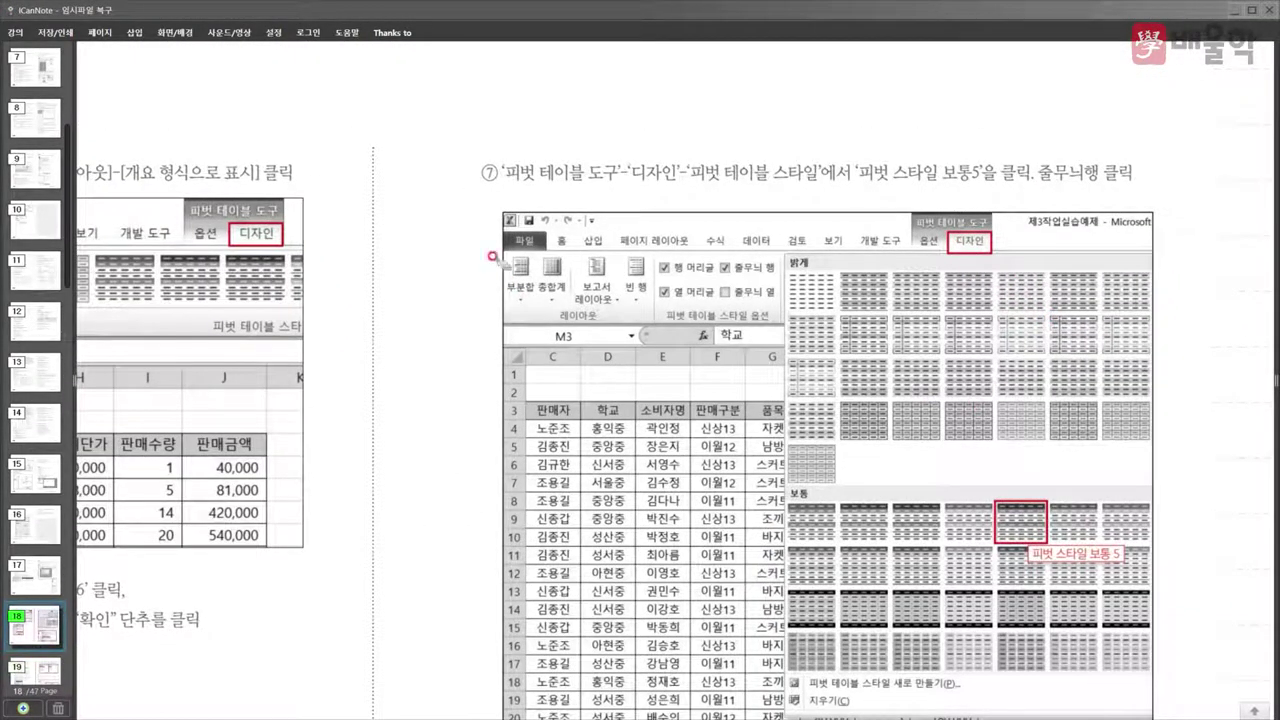
left_click(28, 575)
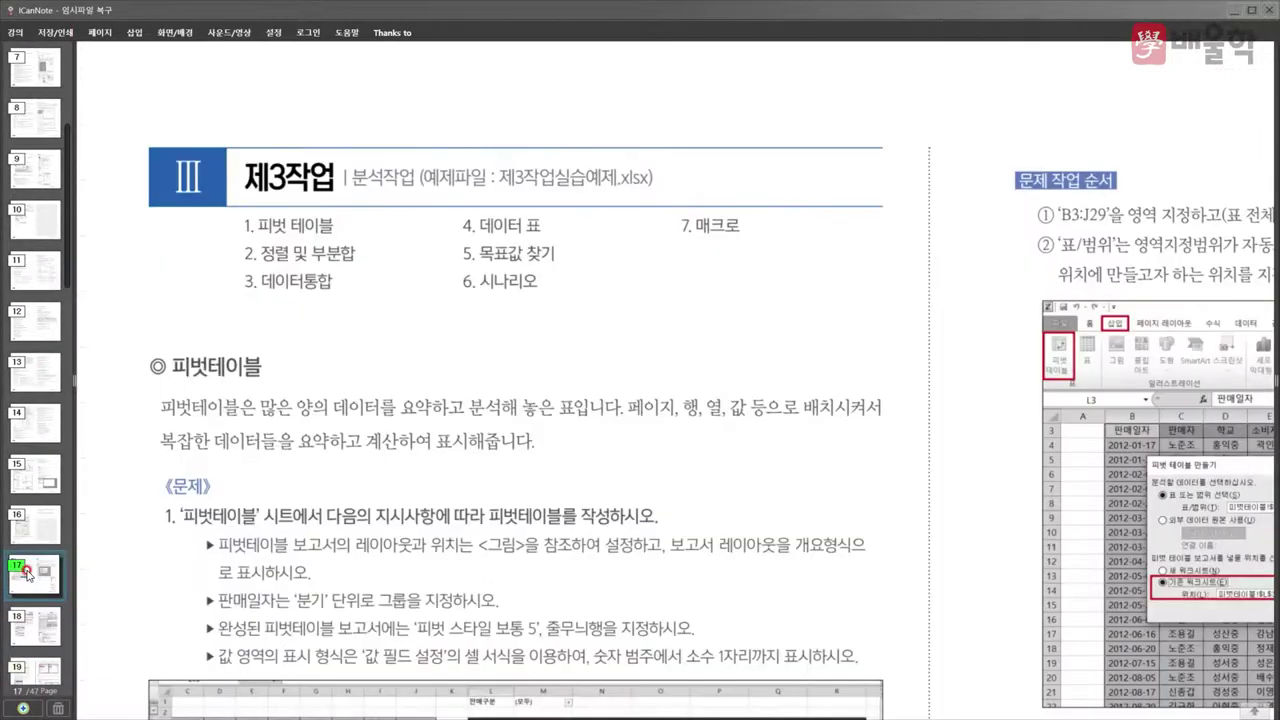
left_click_drag(1080, 531, 384, 483)
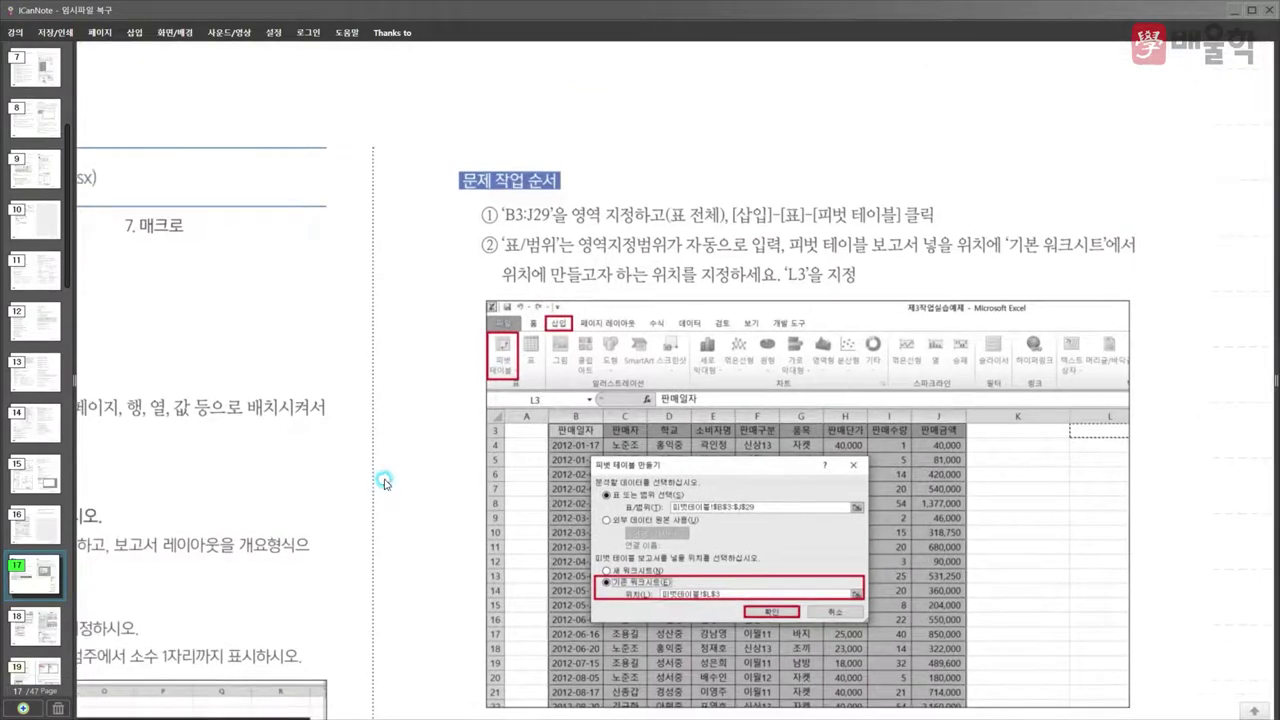
- Switch to Excel and create a pivot table from B3:H33, placing it on the existing worksheet at K4
key("alt+Tab")
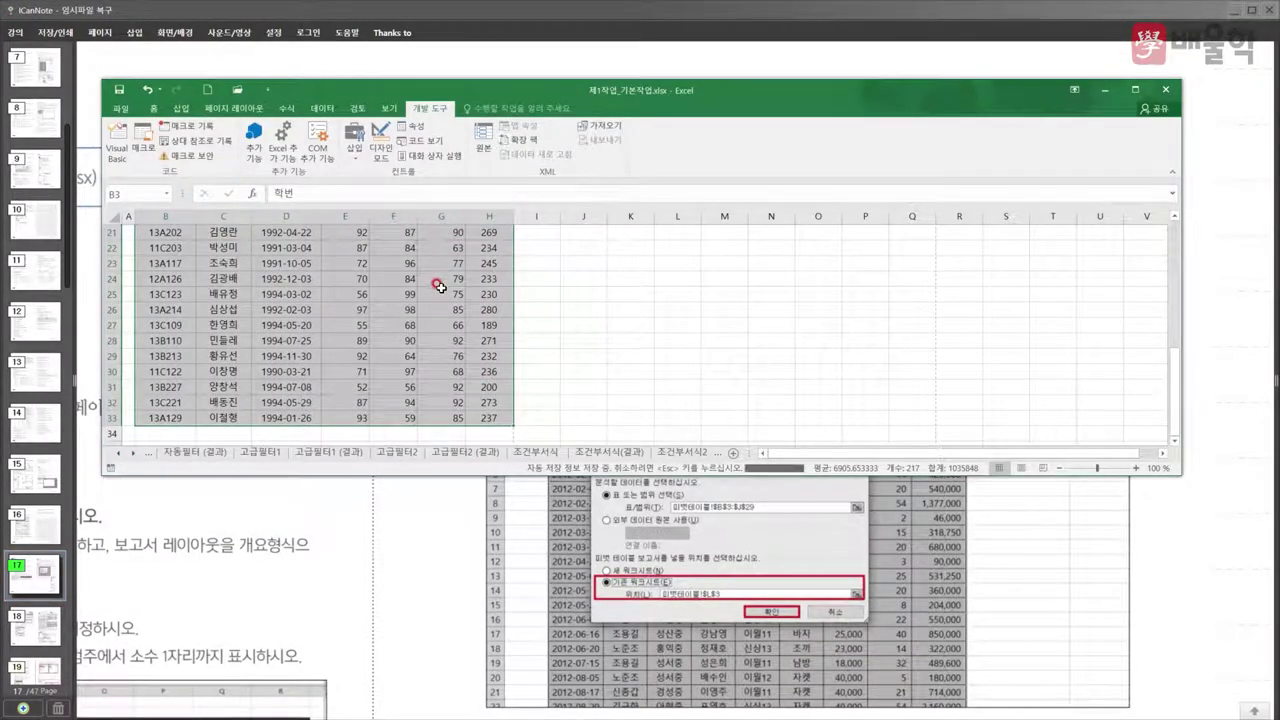
scroll(441, 283, "up", 7)
scroll(441, 283, "down", 1)
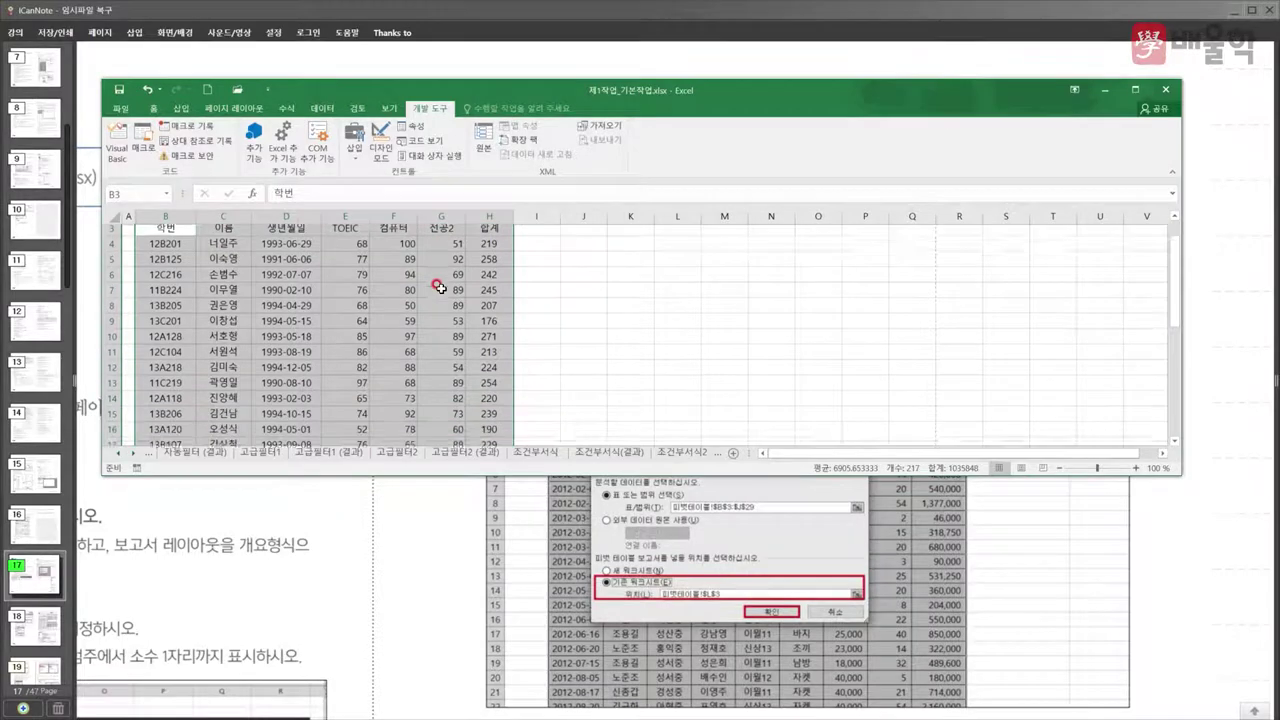
left_click(181, 108)
left_click(119, 143)
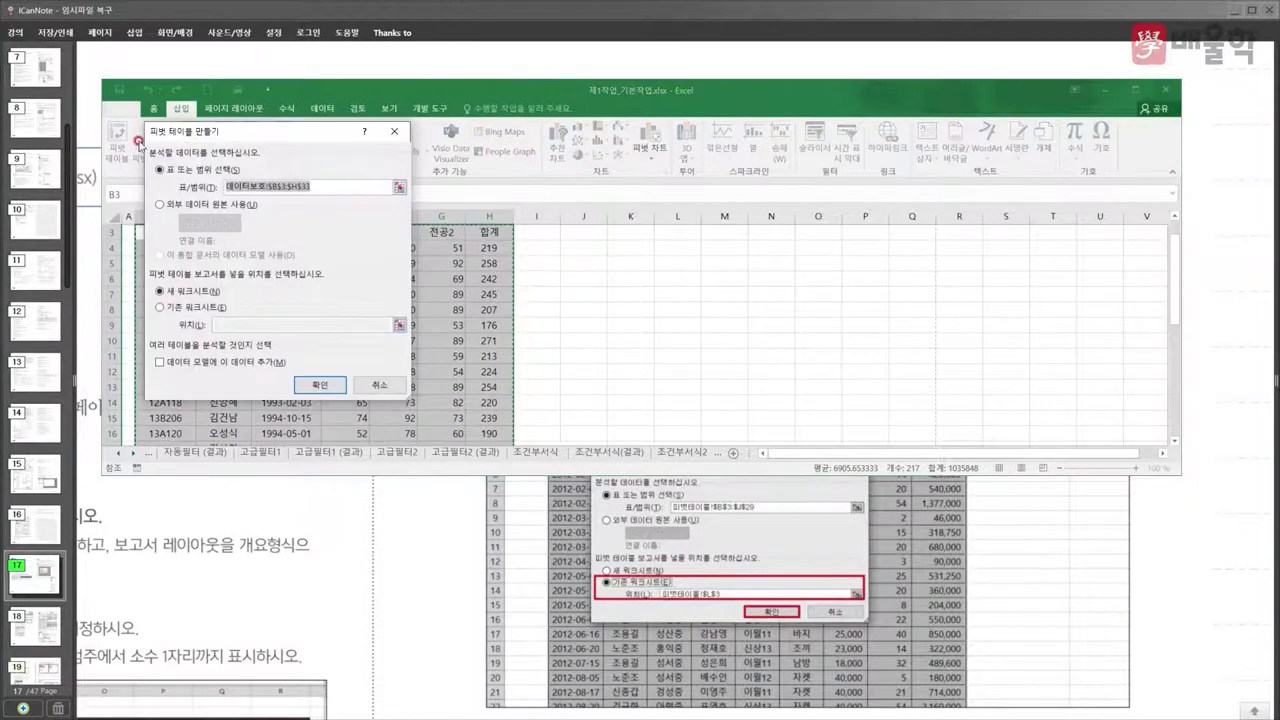
left_click(198, 307)
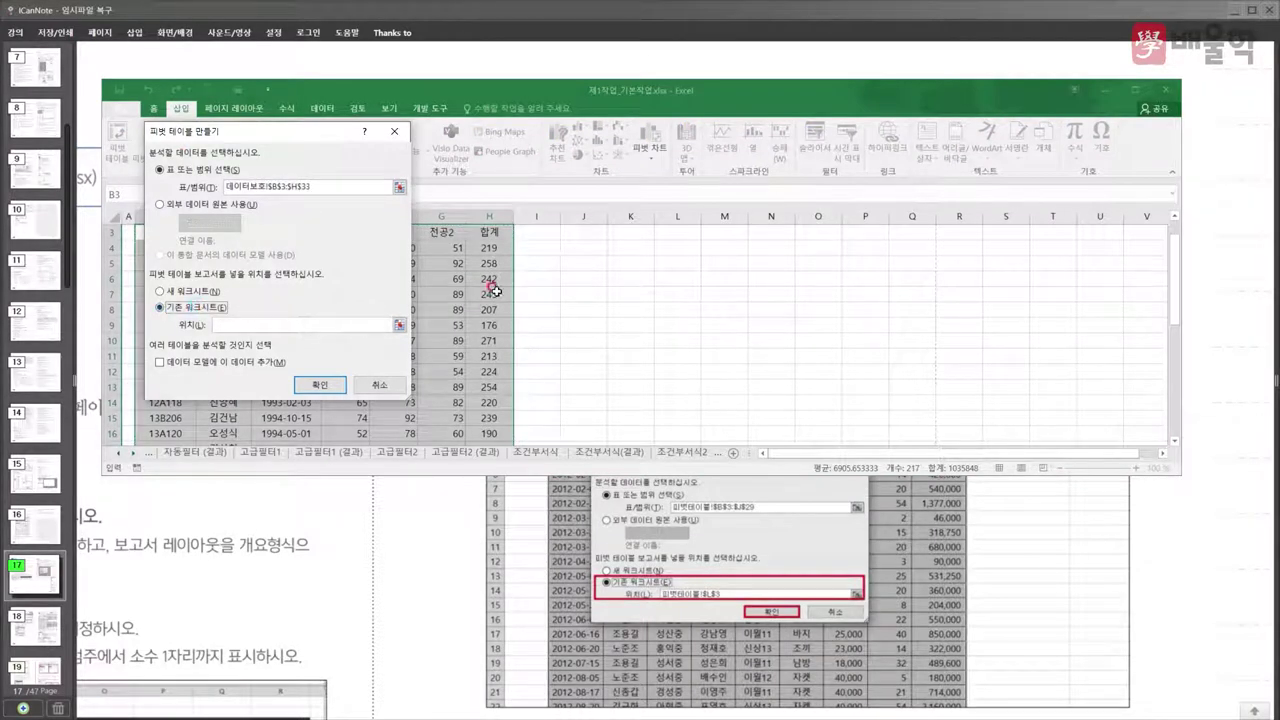
left_click(620, 247)
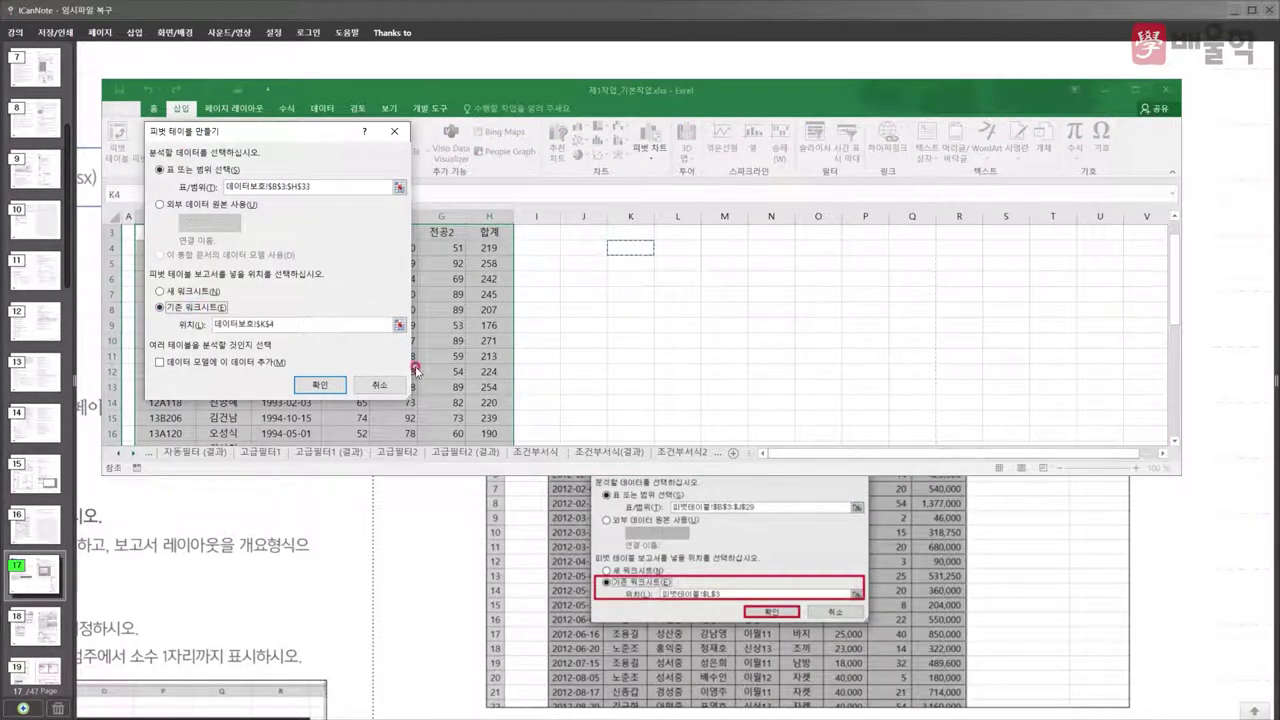
left_click(319, 387)
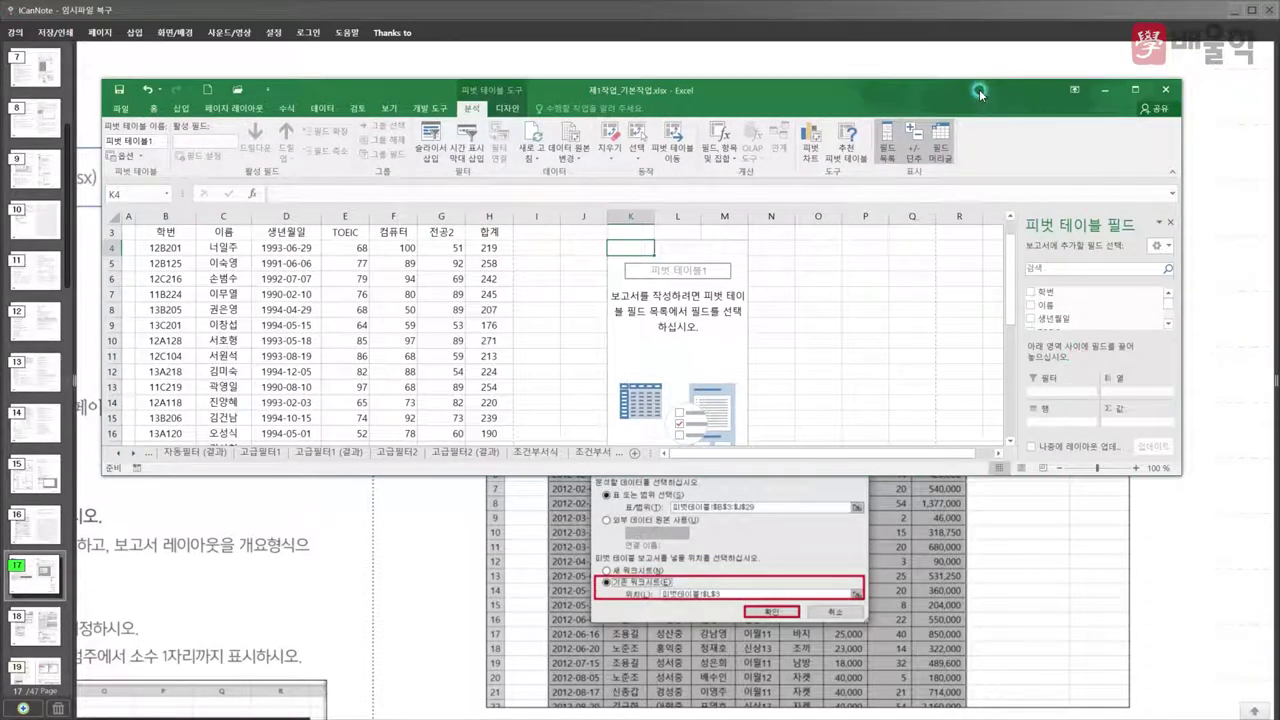
- Enlarge the Excel window and assign 이름 to filters, 생년월일 to rows, TOEIC and 컴퓨터 to columns, and 합계 to values
left_click_drag(892, 86, 884, 62)
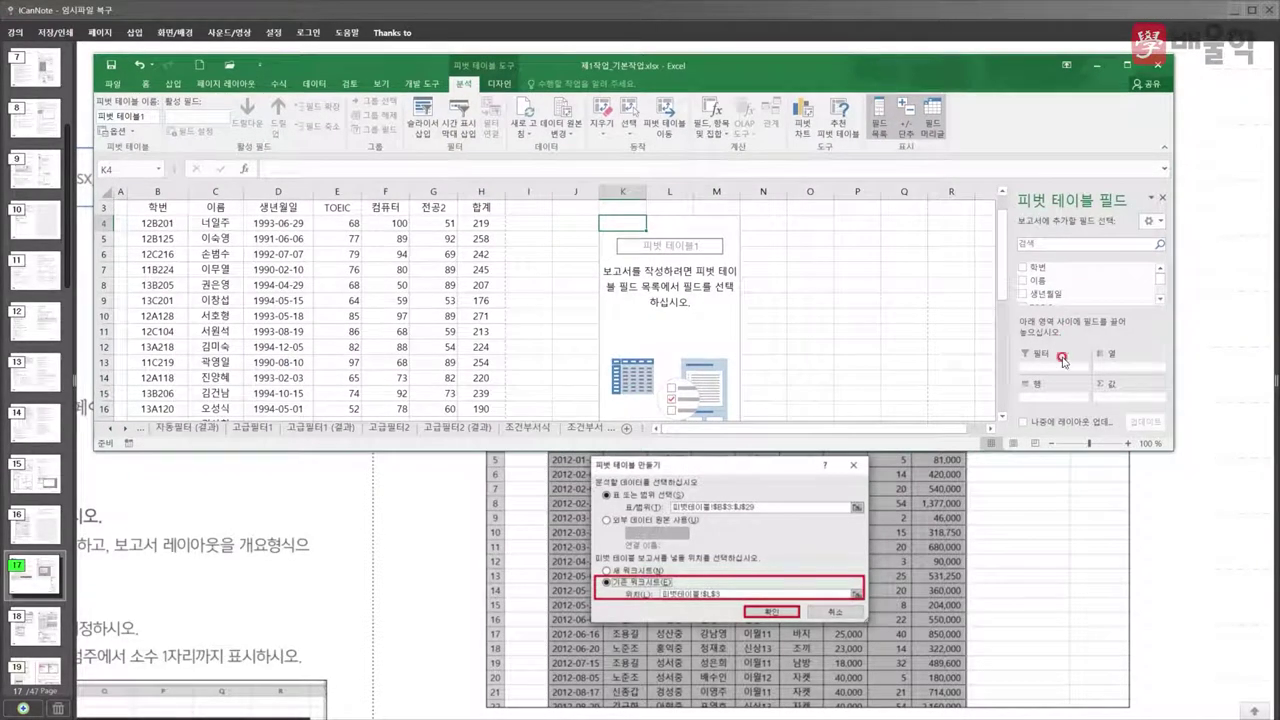
left_click_drag(1164, 444, 1230, 598)
left_click_drag(1104, 278, 1103, 448)
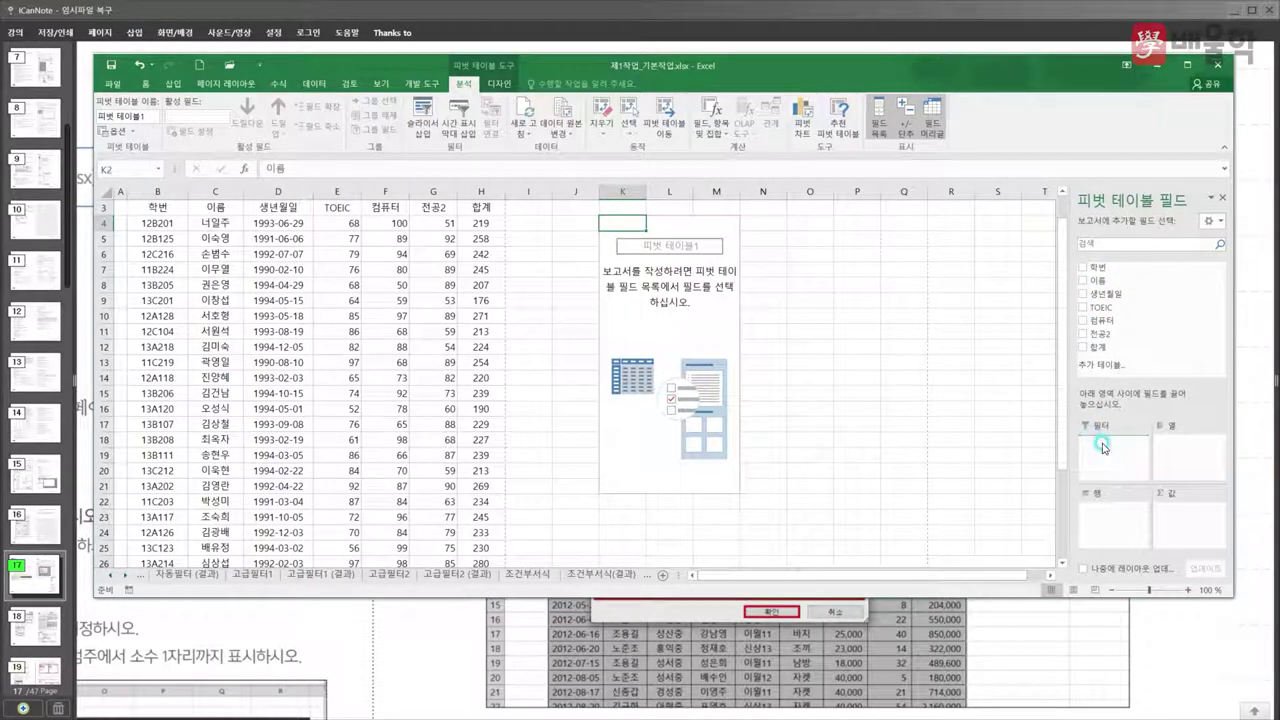
left_click_drag(1104, 294, 1104, 517)
left_click_drag(1100, 297, 1160, 450)
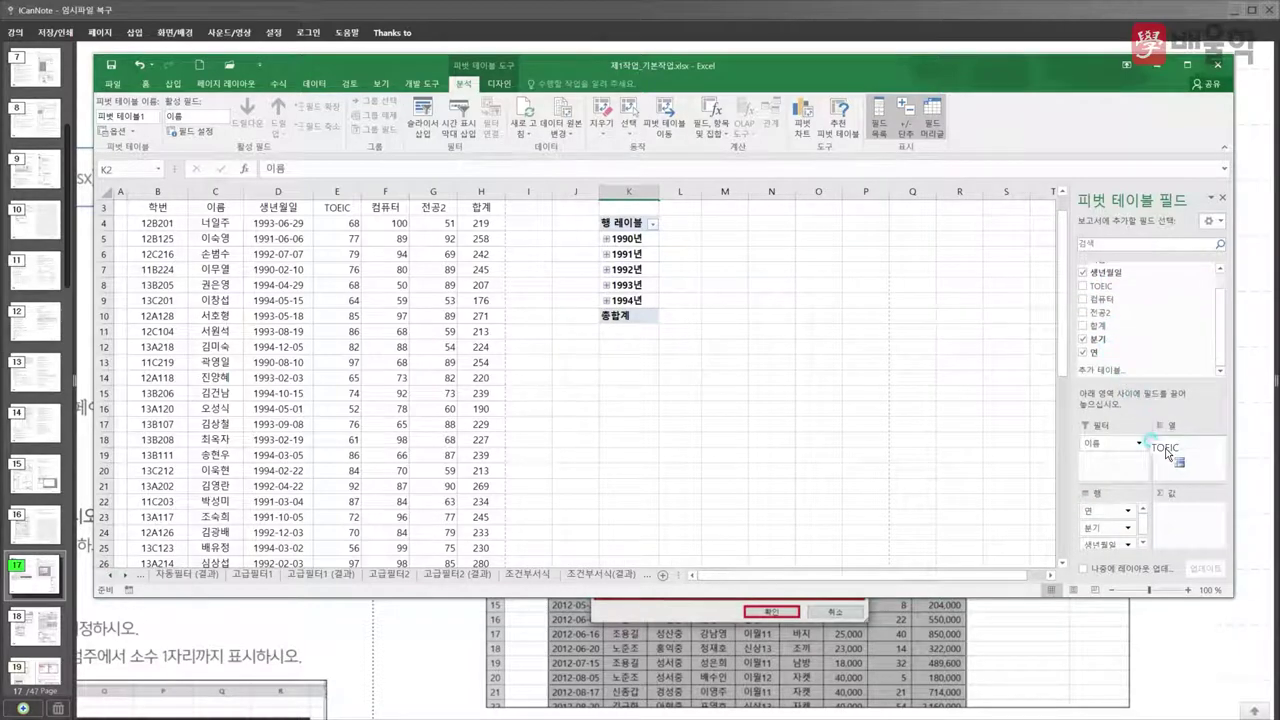
left_click_drag(1100, 299, 1186, 458)
left_click_drag(1110, 325, 1180, 515)
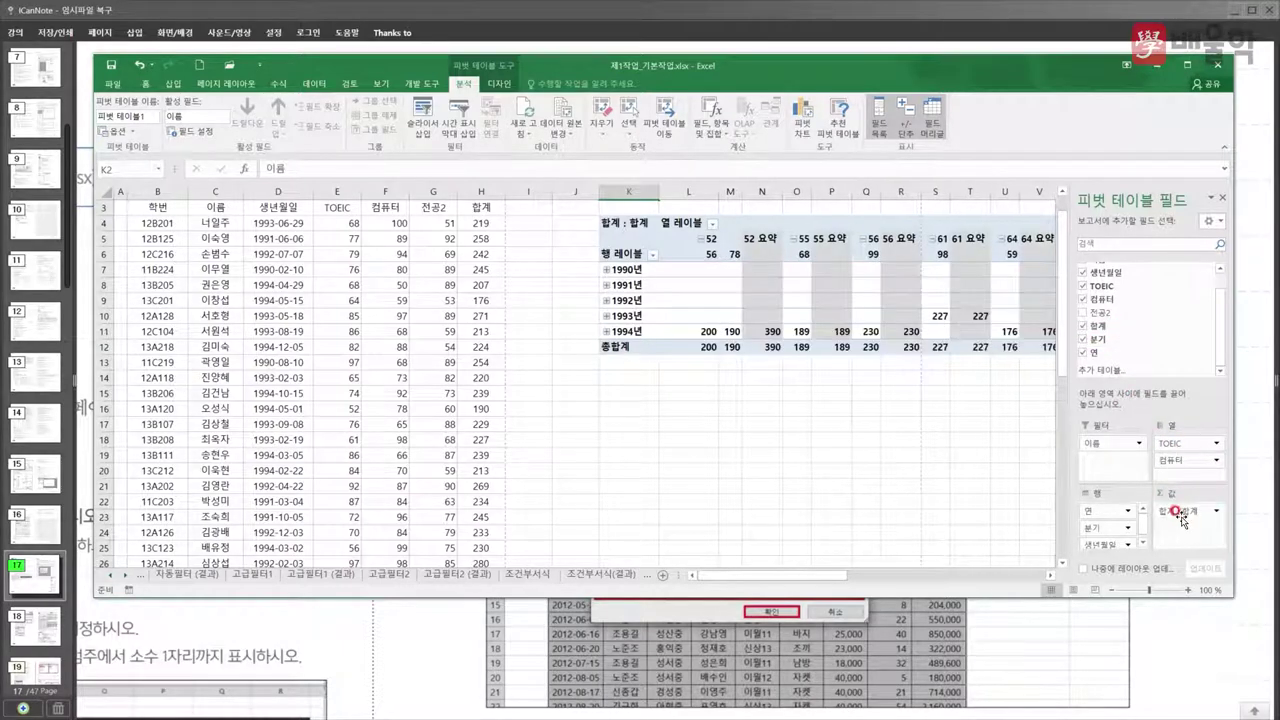
left_click(753, 297)
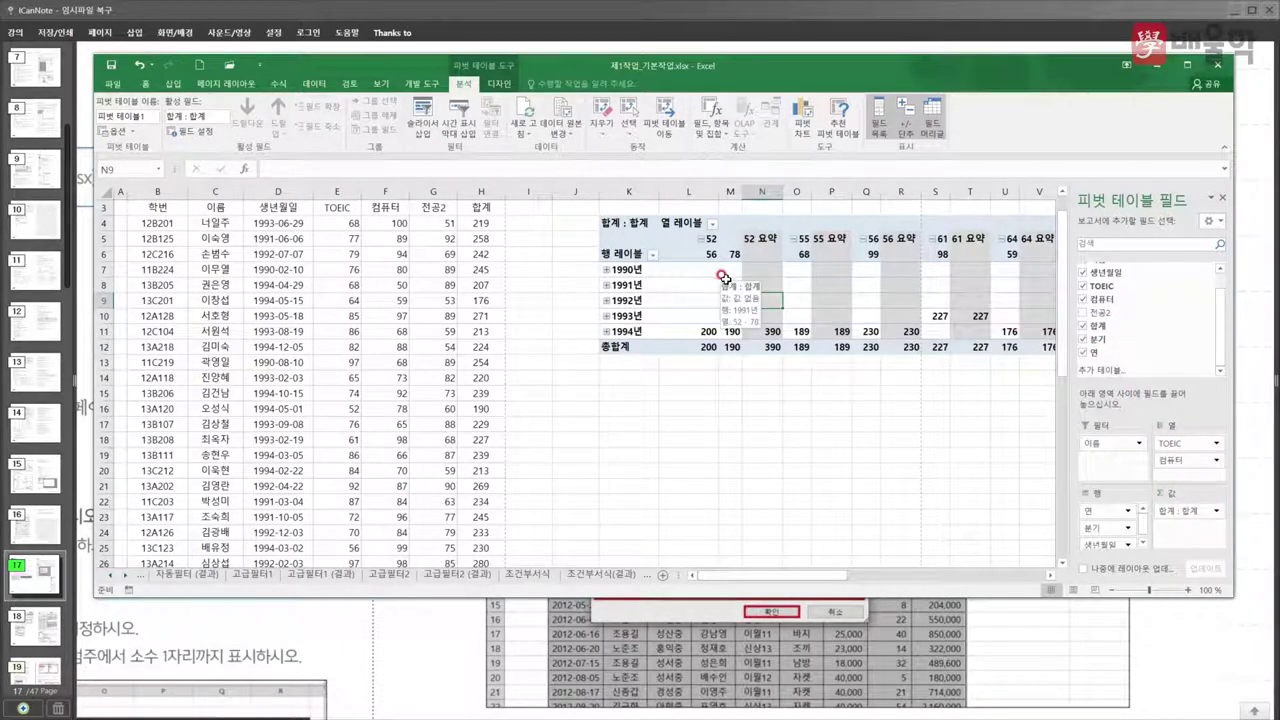
- Return to the notes and examine the field placement step on page 17 and the report layout step on page 18
left_click(626, 642)
scroll(610, 630, "down", 5)
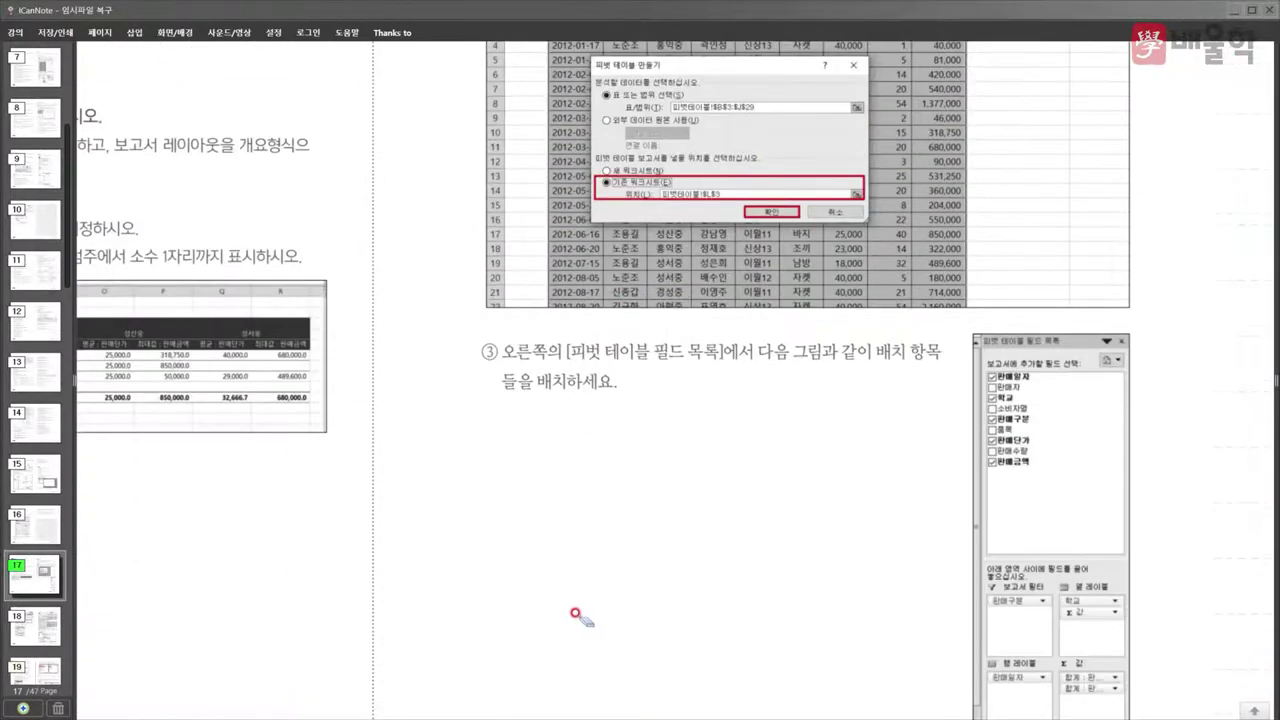
left_click(43, 638)
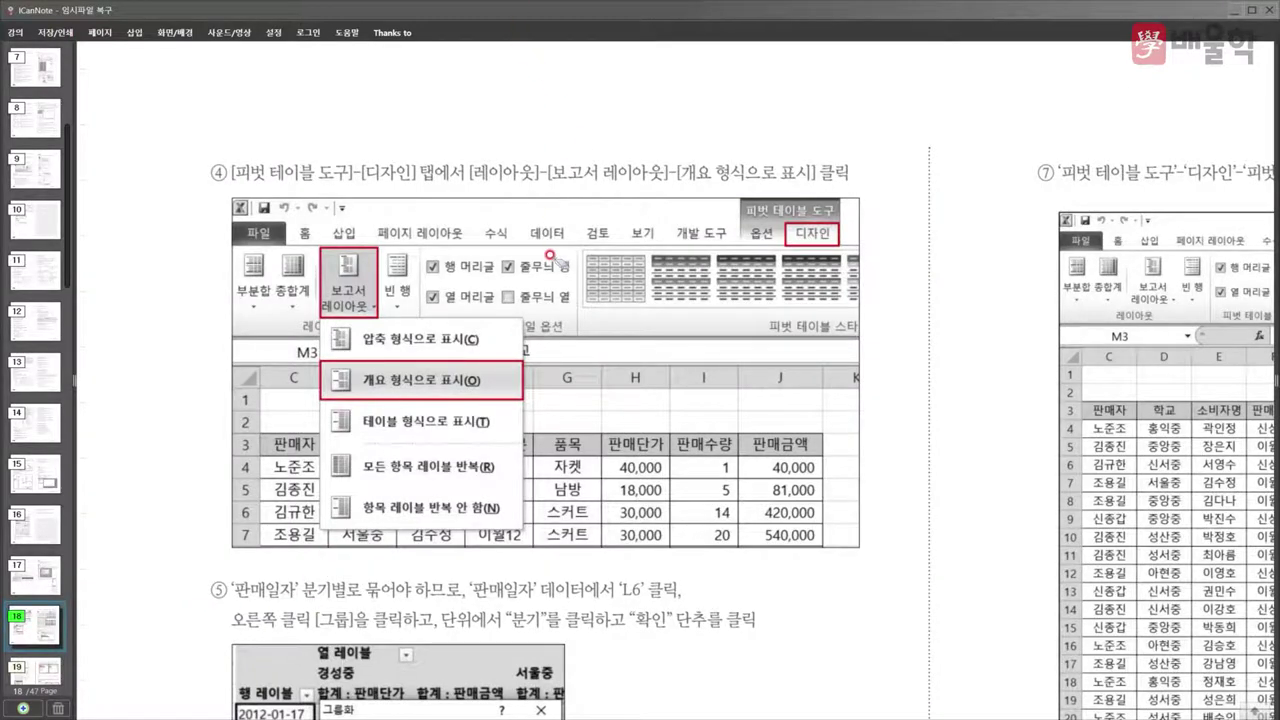
- Switch to Excel and compare the pivot table's analysis (분석) tools with its design (디자인) tools
key("alt+Tab")
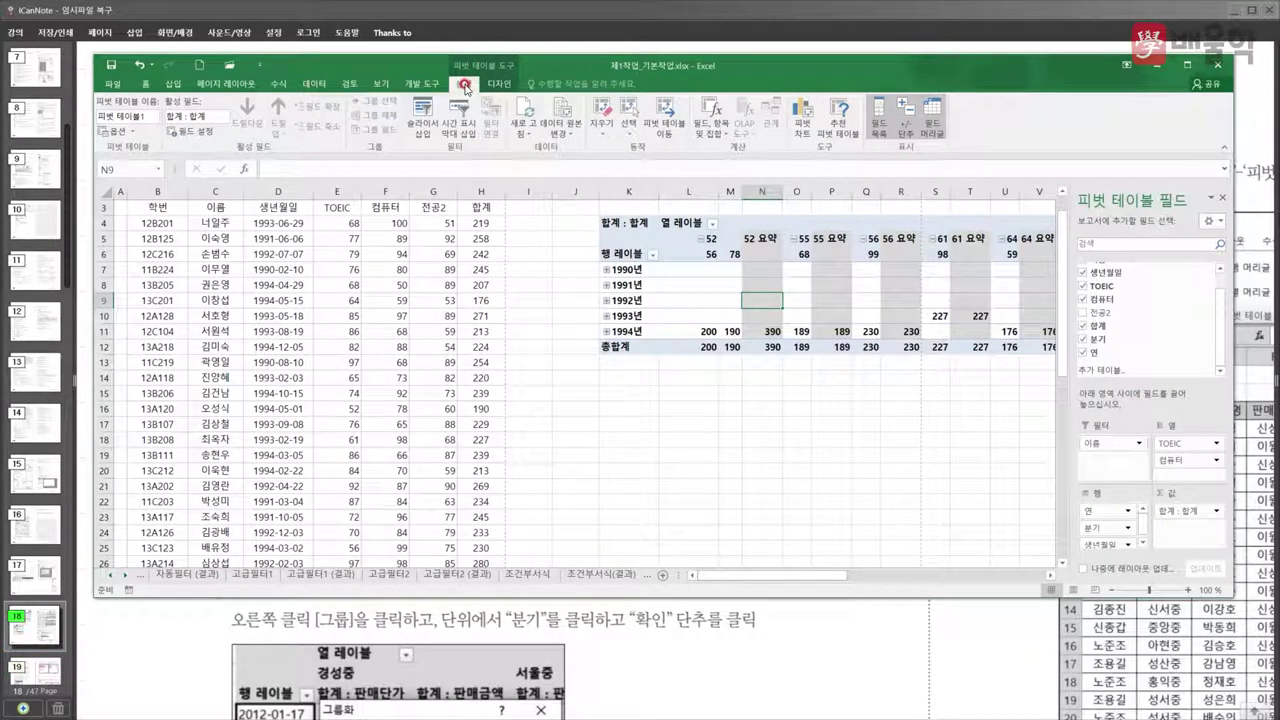
left_click(497, 84)
left_click(464, 84)
left_click(497, 84)
left_click(470, 84)
left_click(497, 84)
left_click(470, 84)
left_click(494, 84)
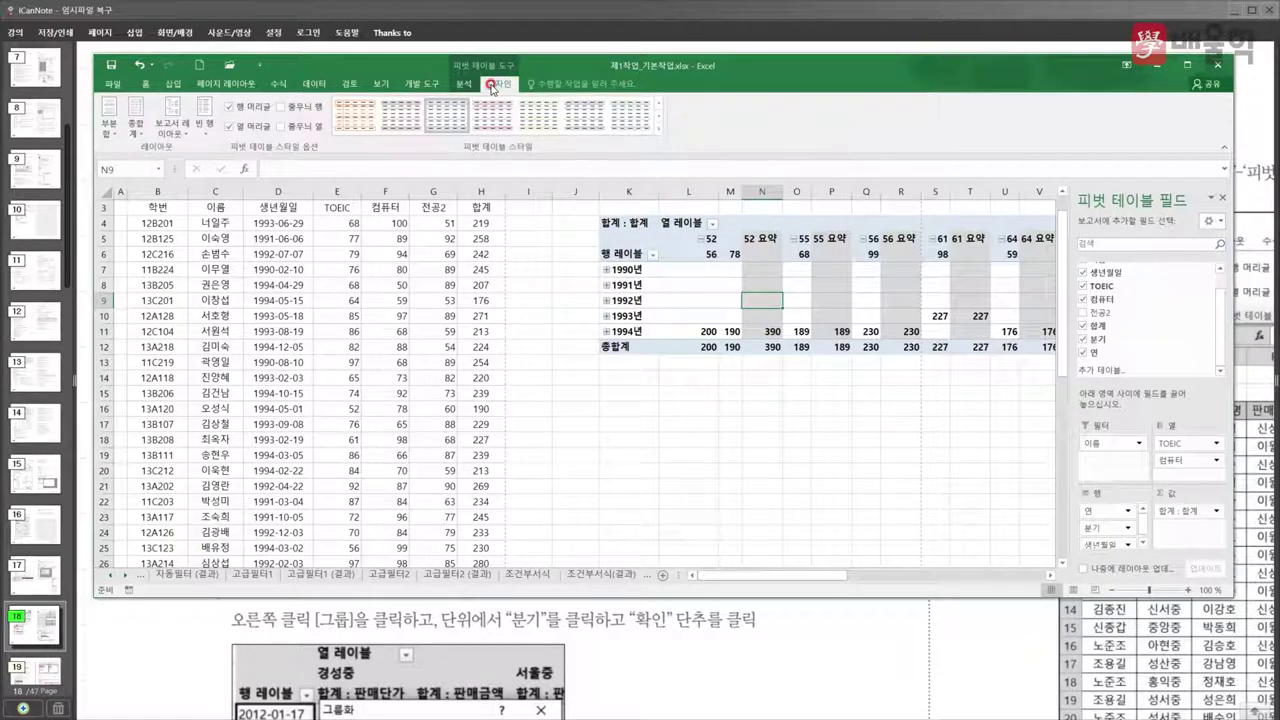
key("alt+Tab")
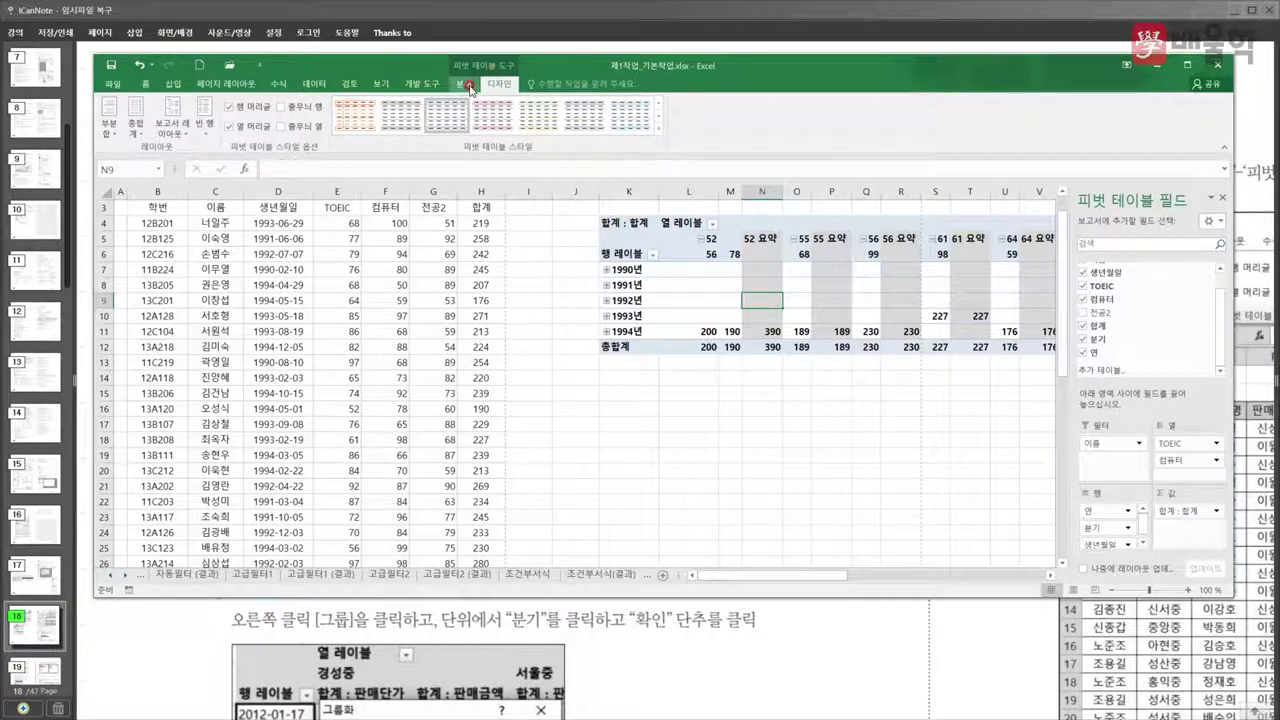
left_click(466, 85)
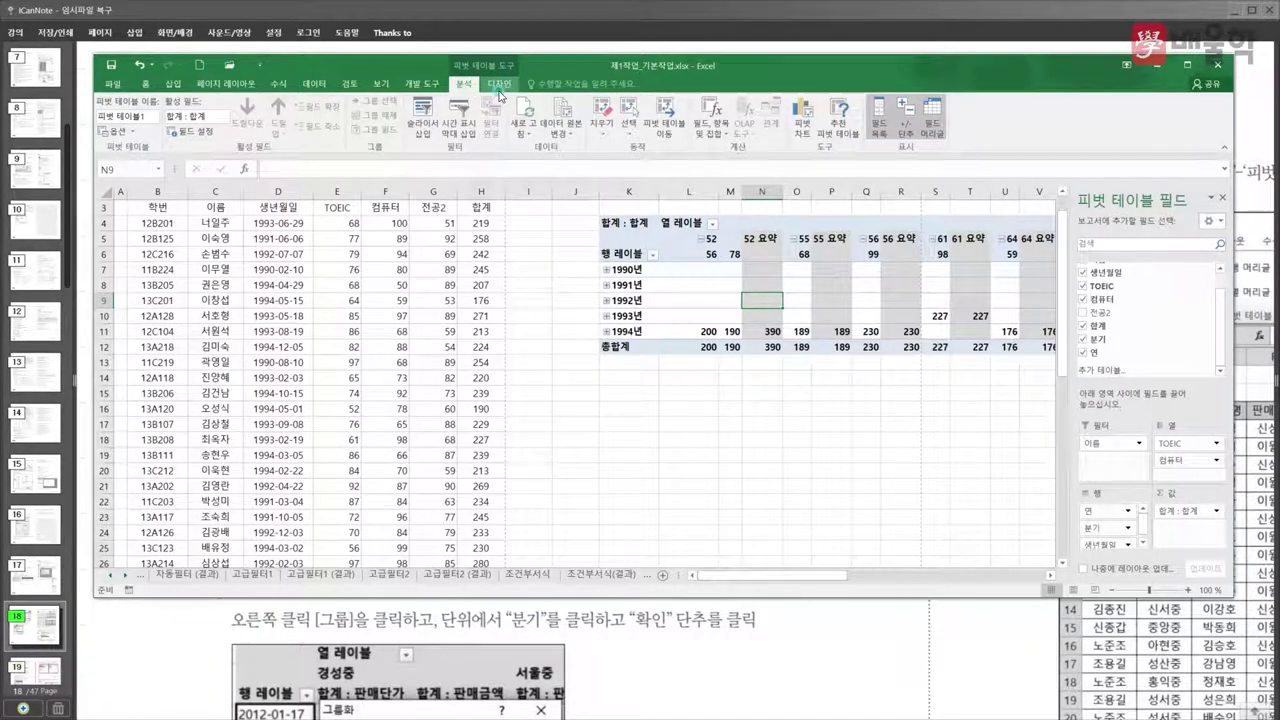
left_click(498, 87)
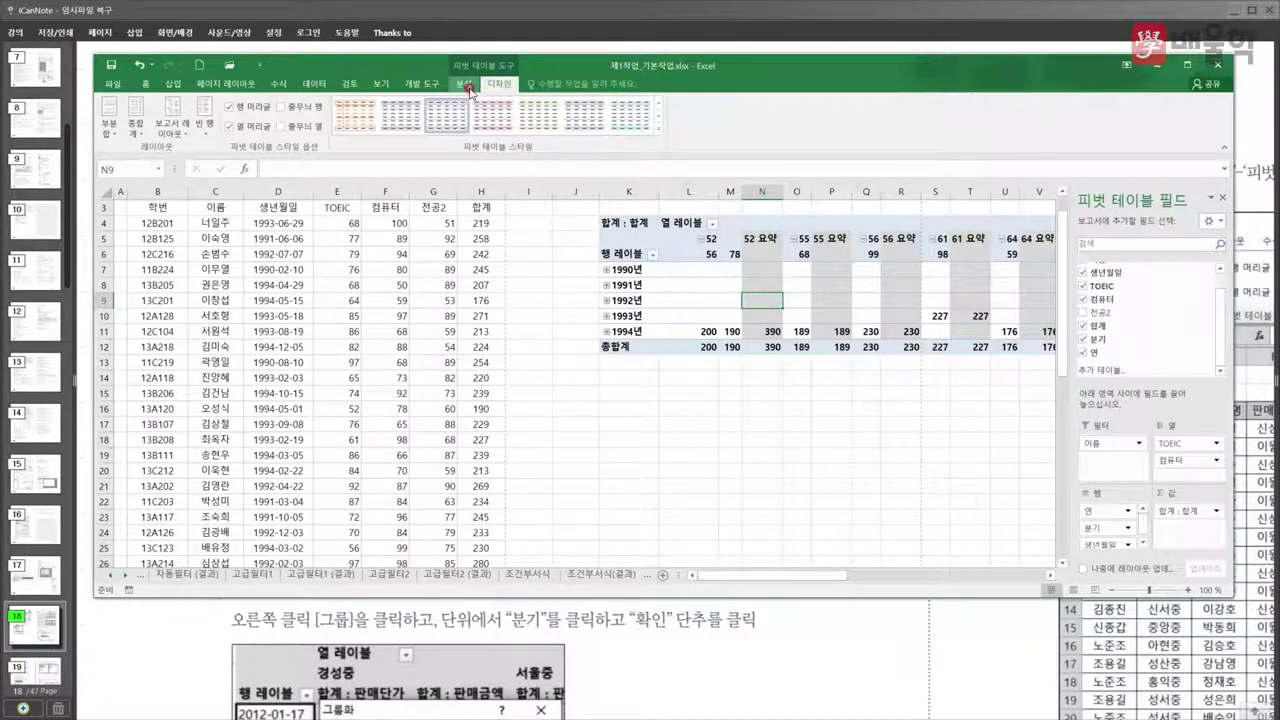
left_click(468, 89)
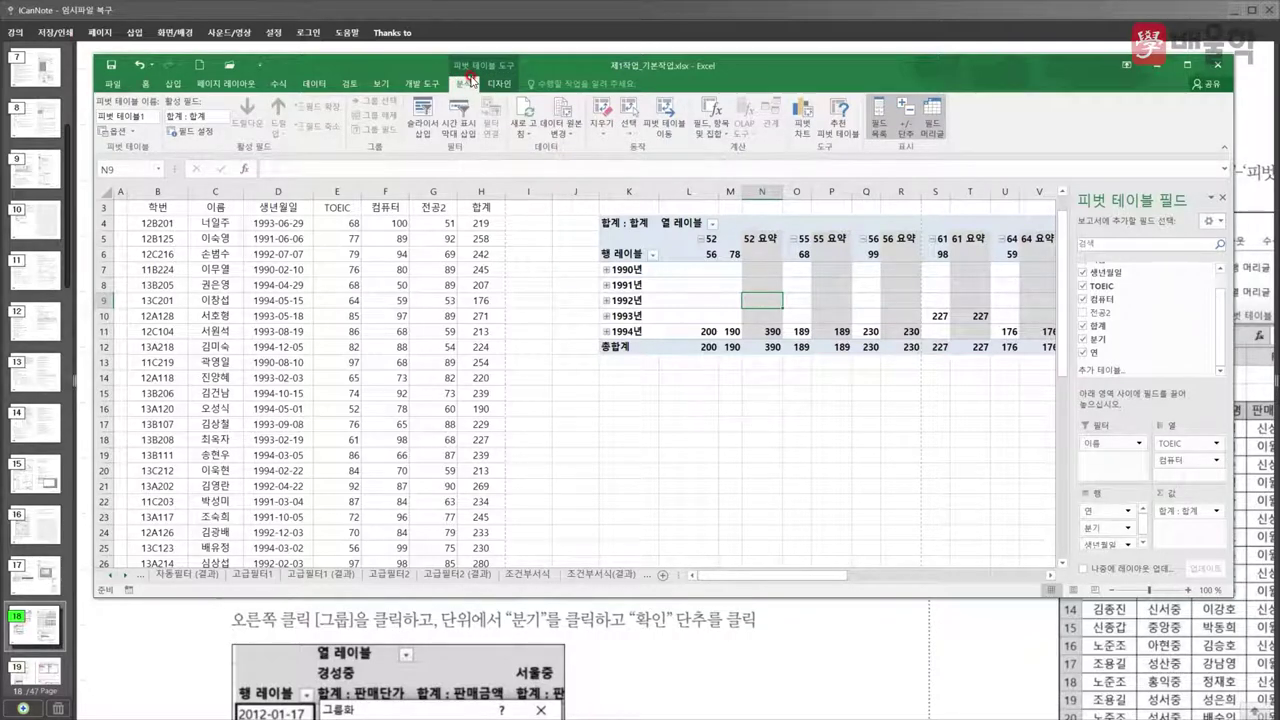
- Set the pivot table's report layout to outline form (개요 형식으로 표시) and review the available layout options
left_click(497, 85)
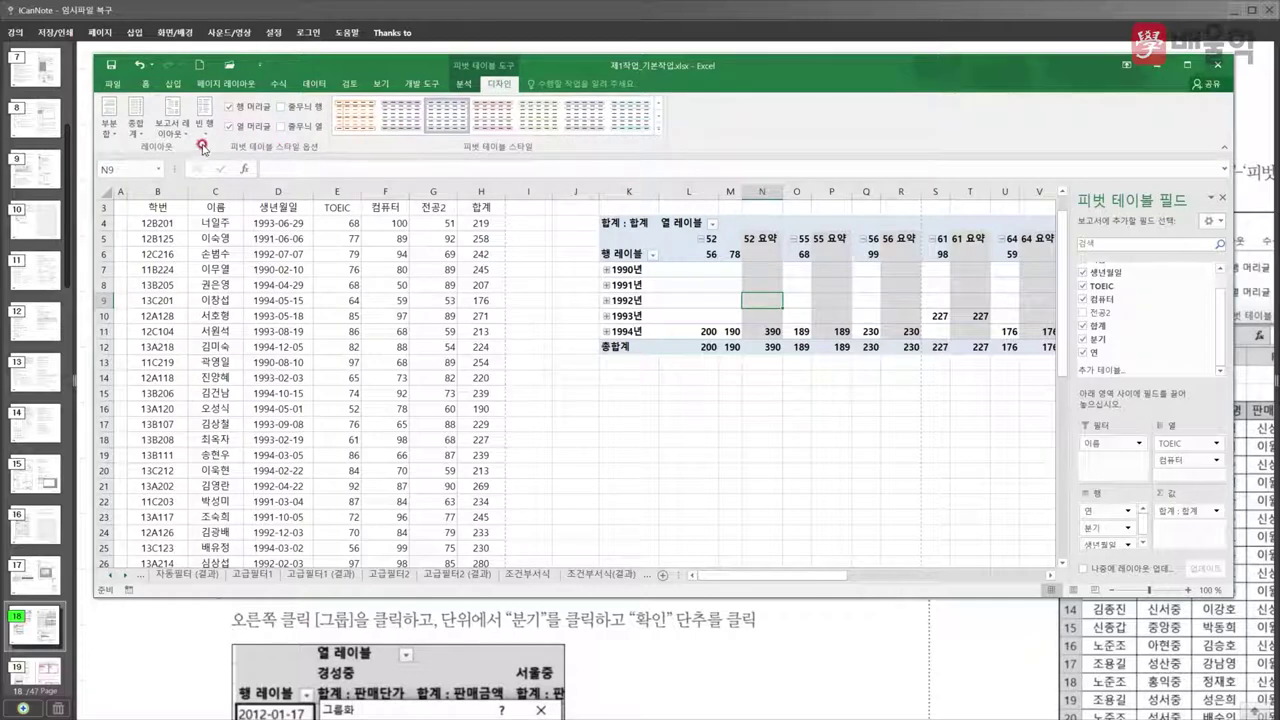
left_click(172, 118)
left_click(186, 197)
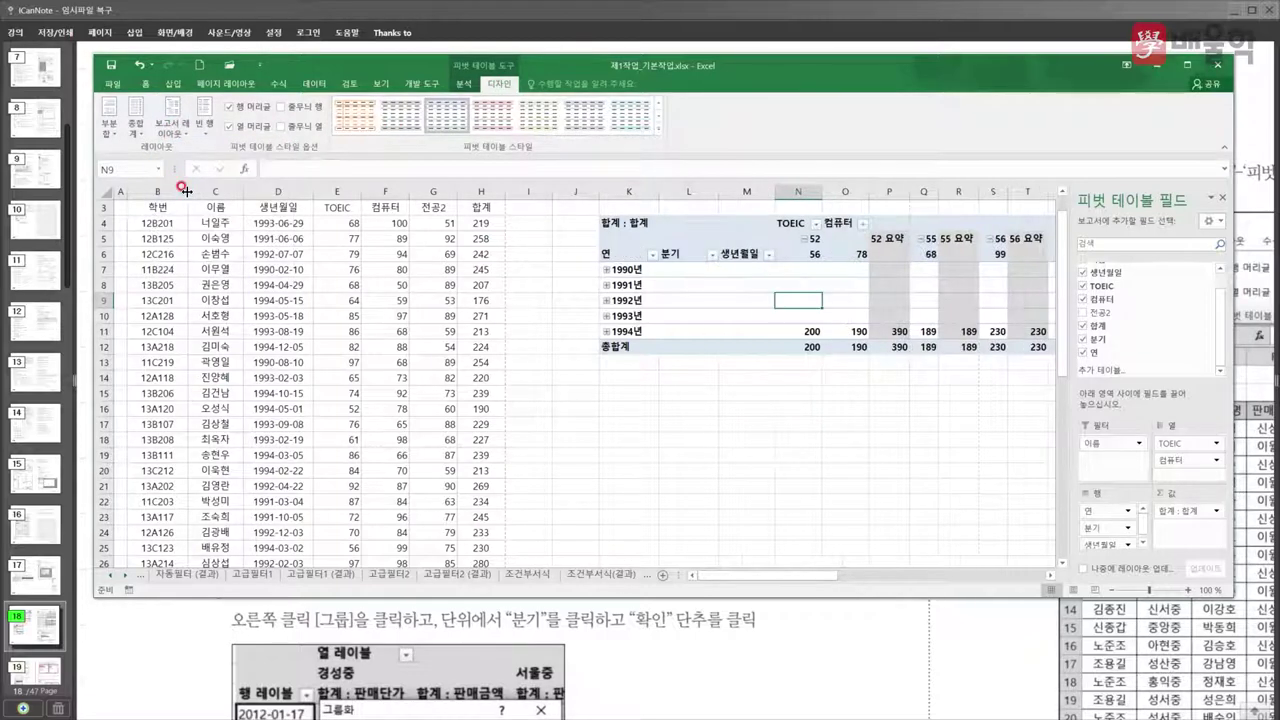
left_click(169, 130)
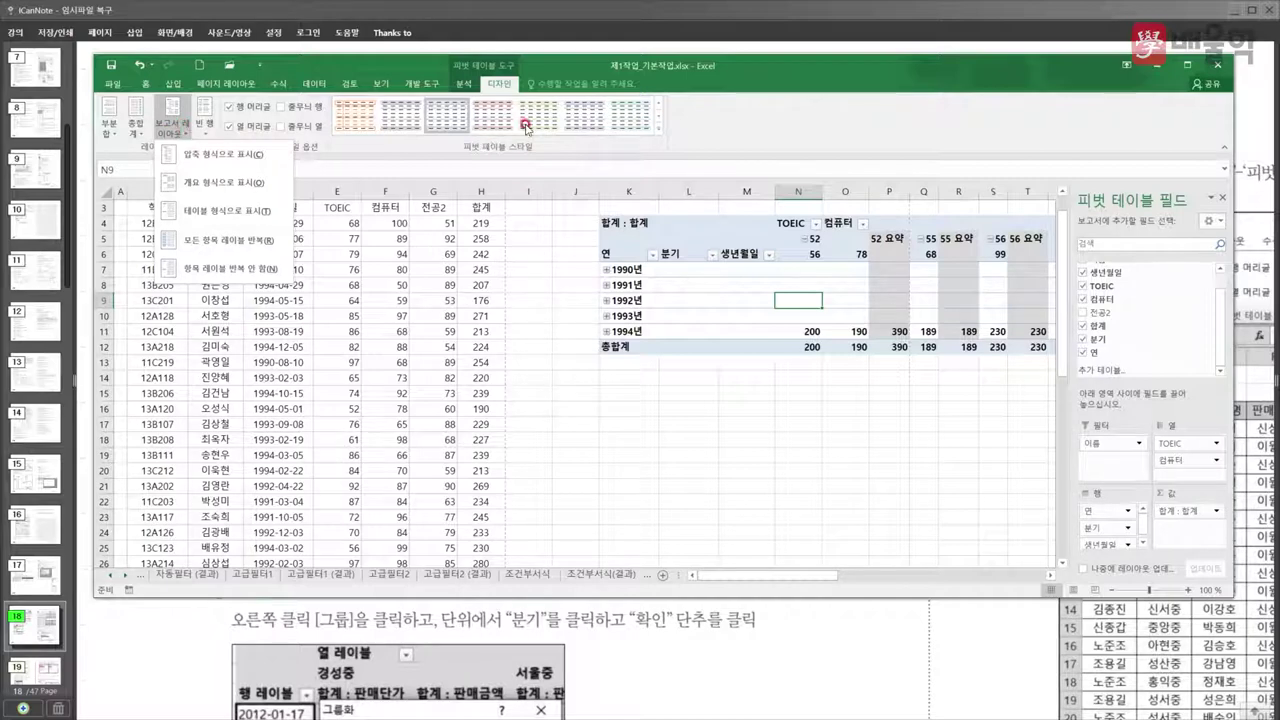
- Apply a blue pivot table style from the 보통 group and select the 1990년 to 1994년 rows
left_click(659, 128)
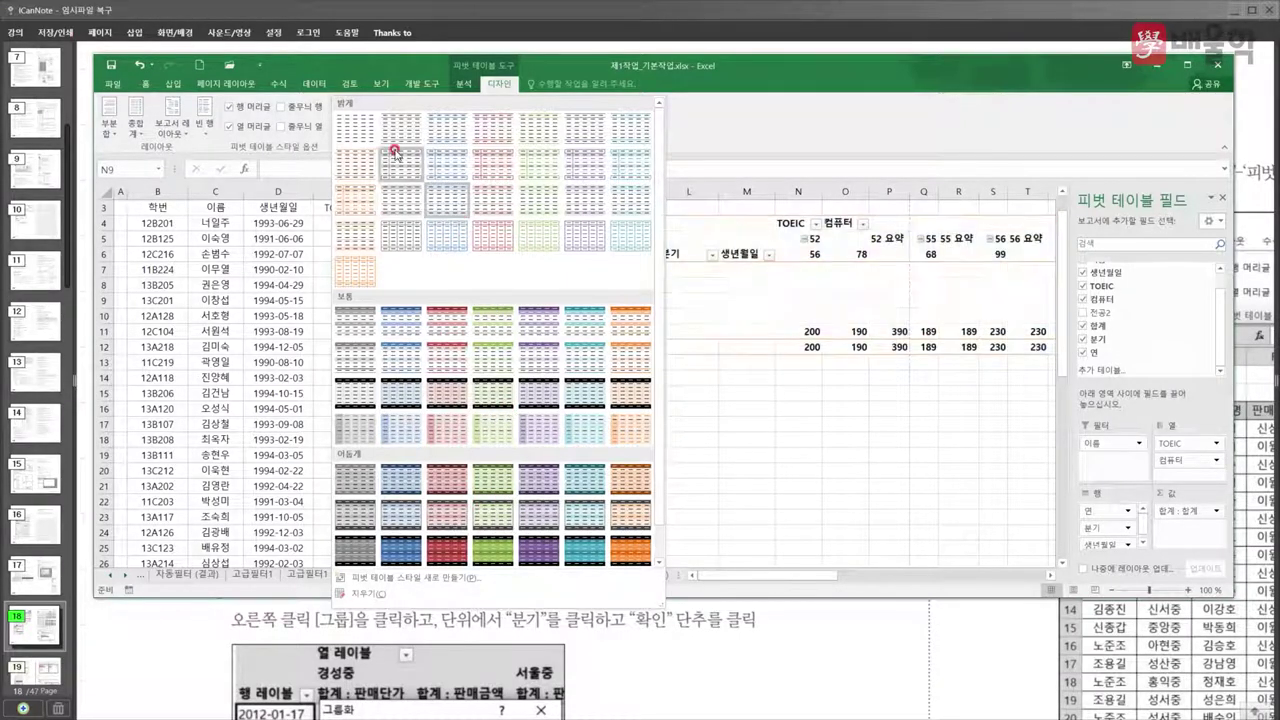
left_click(725, 105)
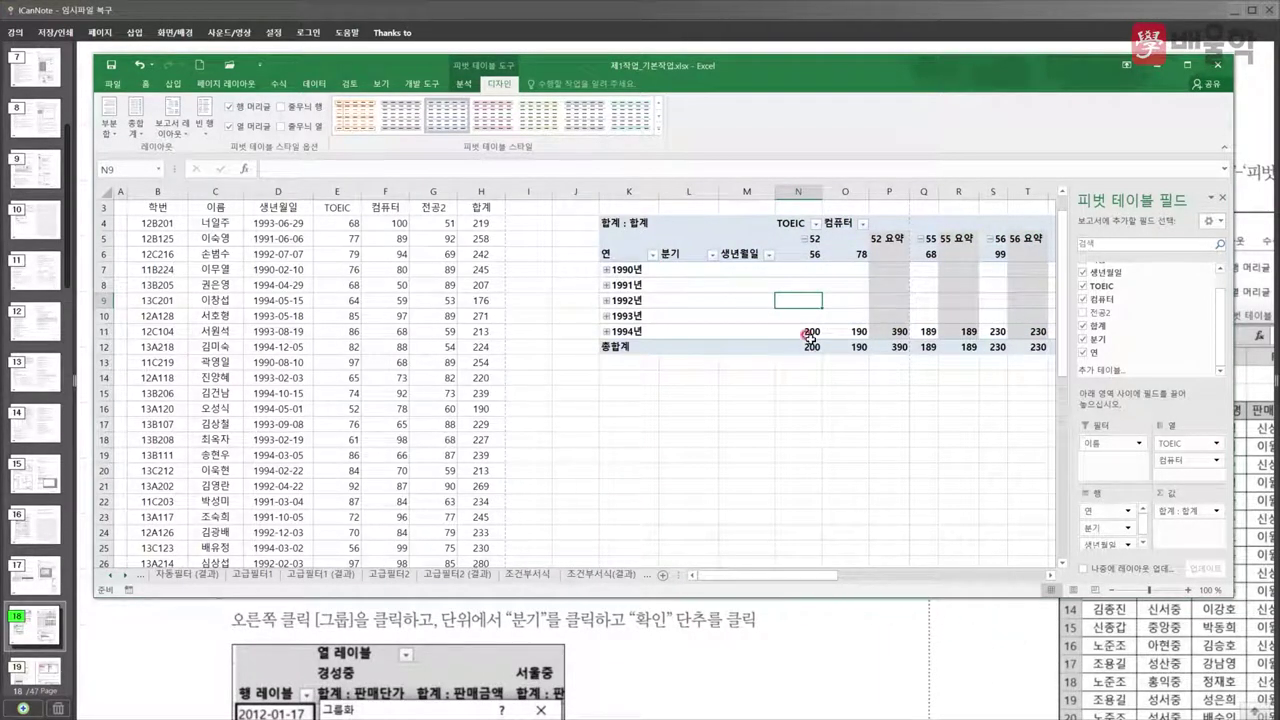
left_click(660, 131)
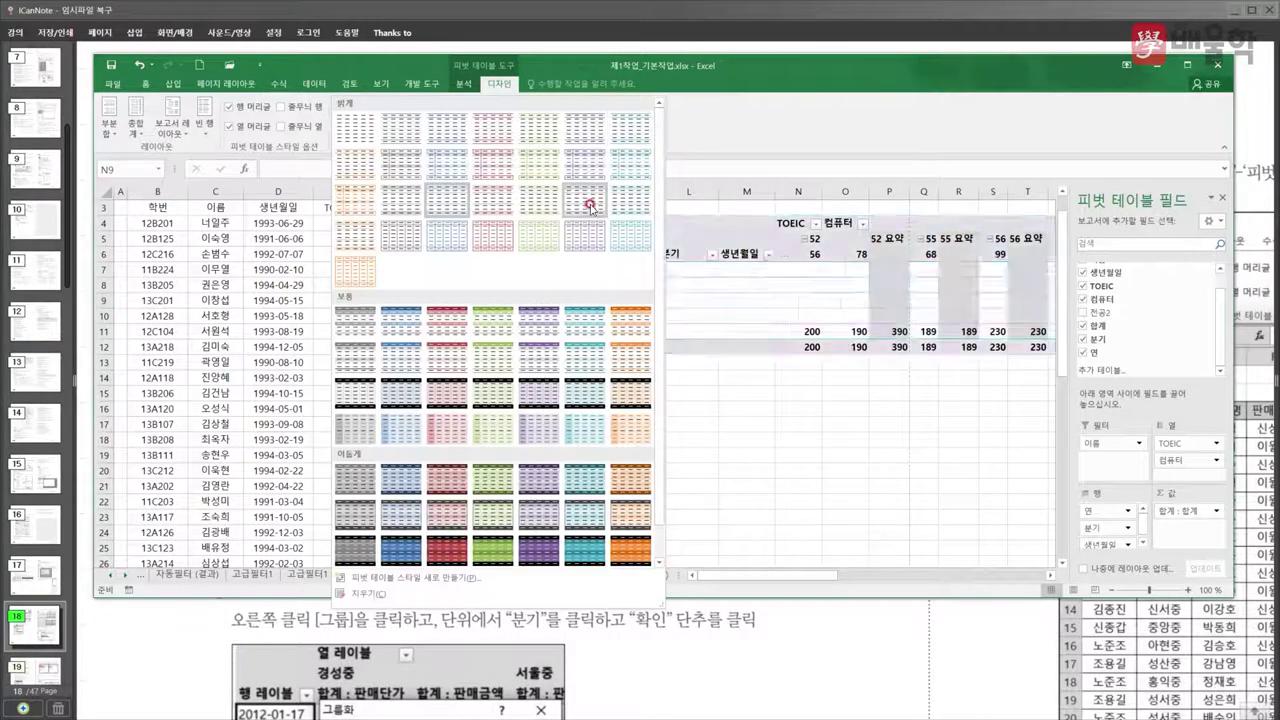
left_click(400, 325)
left_click_drag(638, 266, 700, 324)
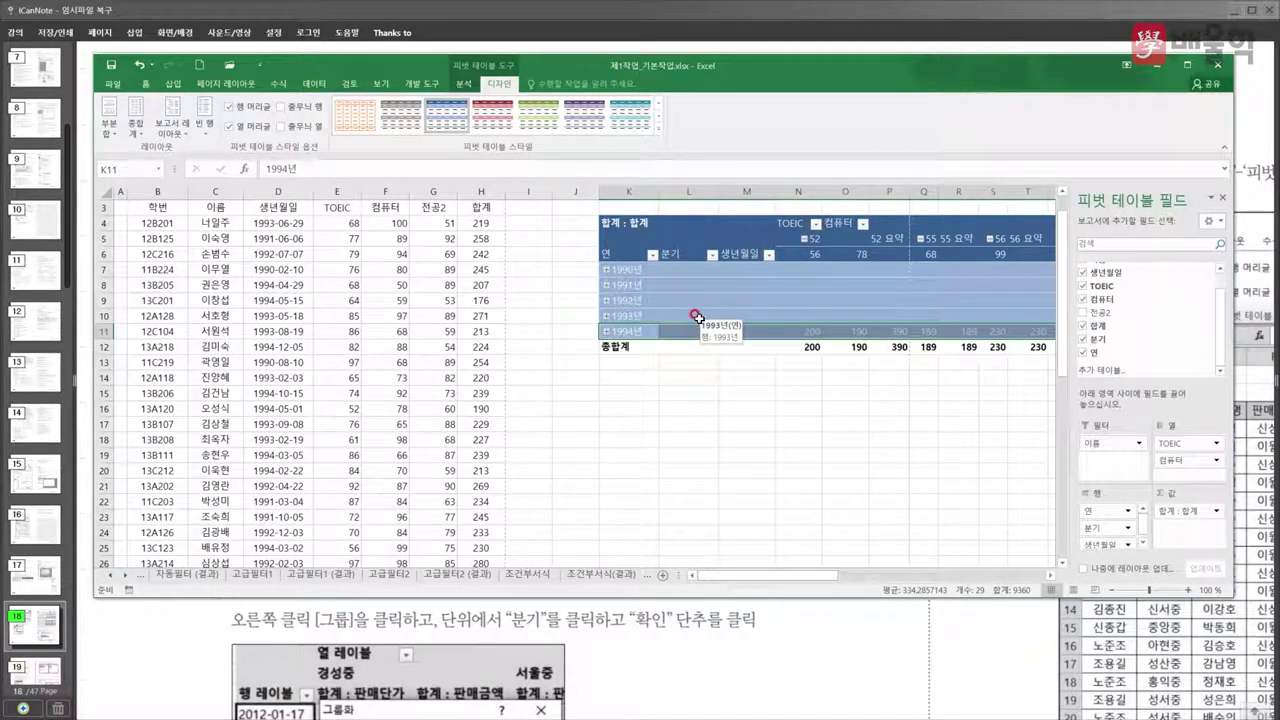
- Review the style and value field steps on page 18, and inspect 합계's value field settings and number format options in Excel without changing them
left_click(978, 650)
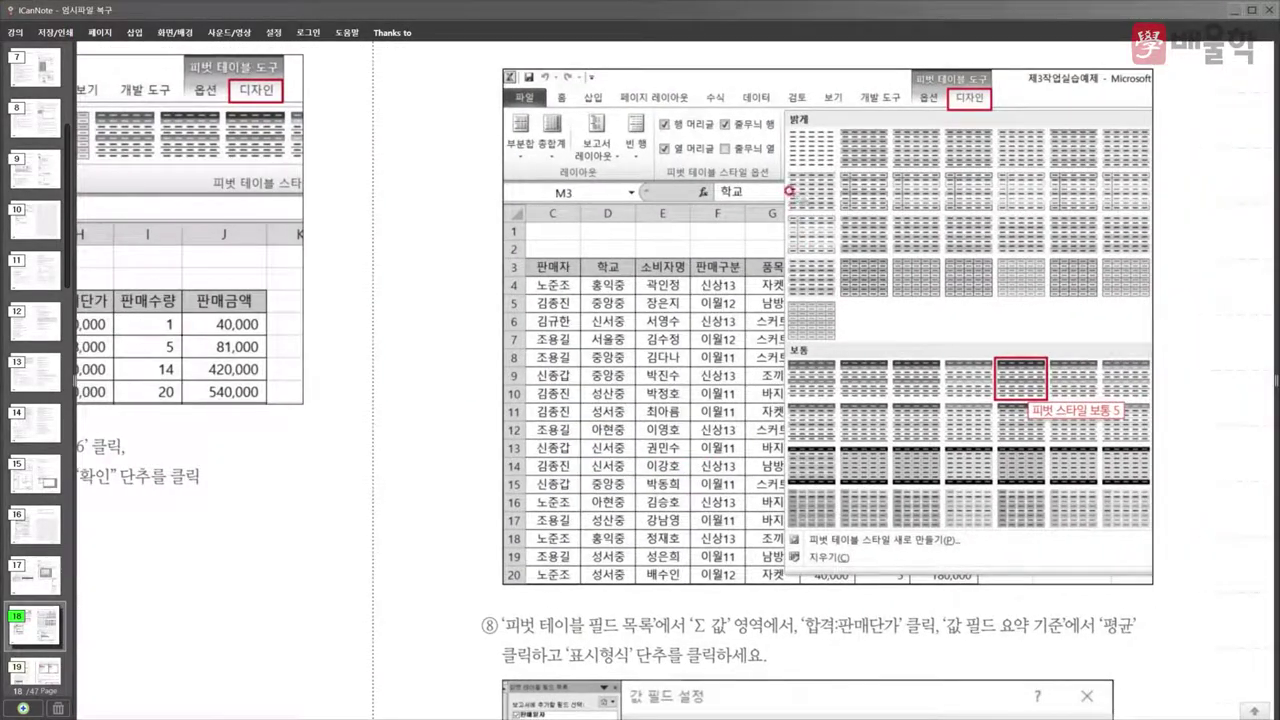
scroll(727, 558, "down", 3)
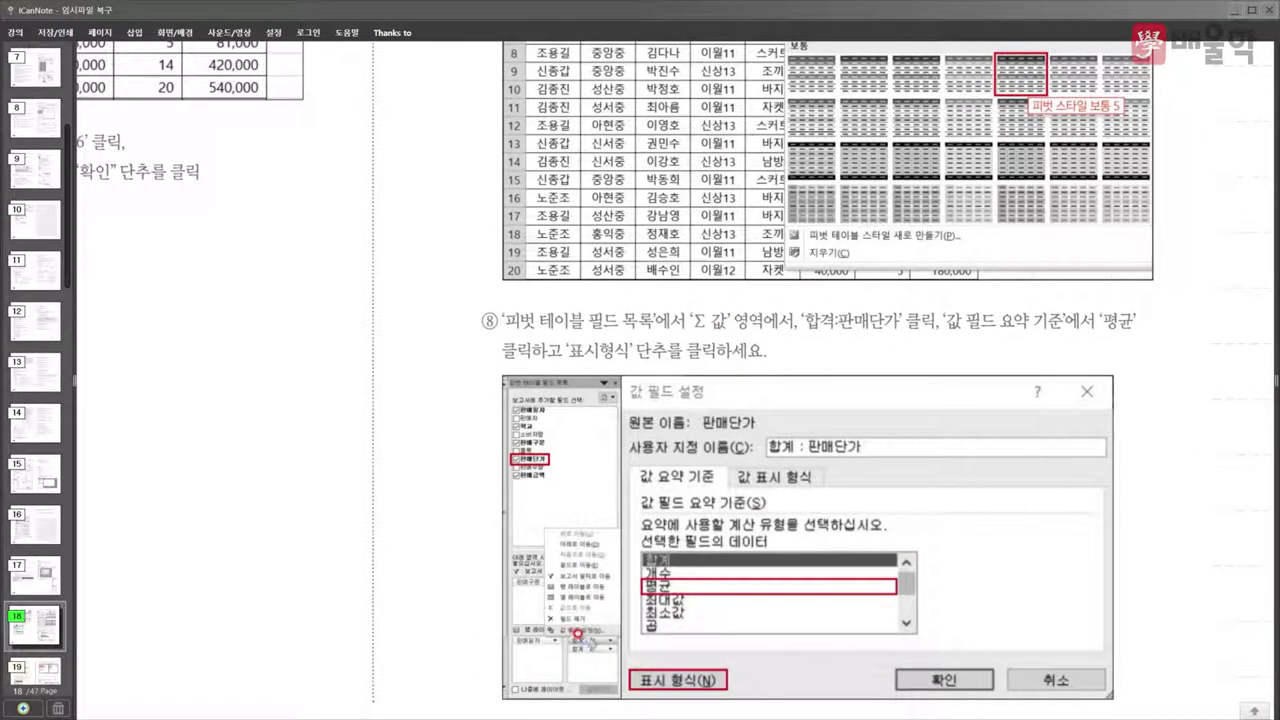
key("alt+Tab")
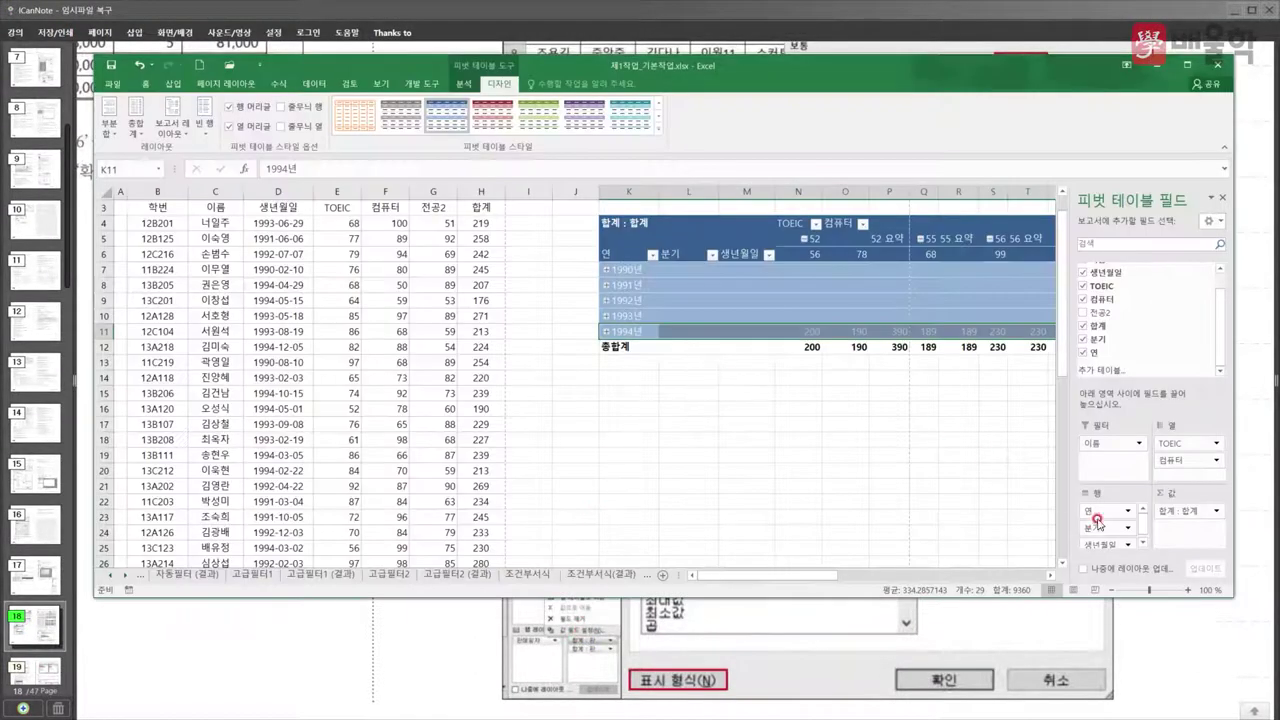
left_click(1174, 512)
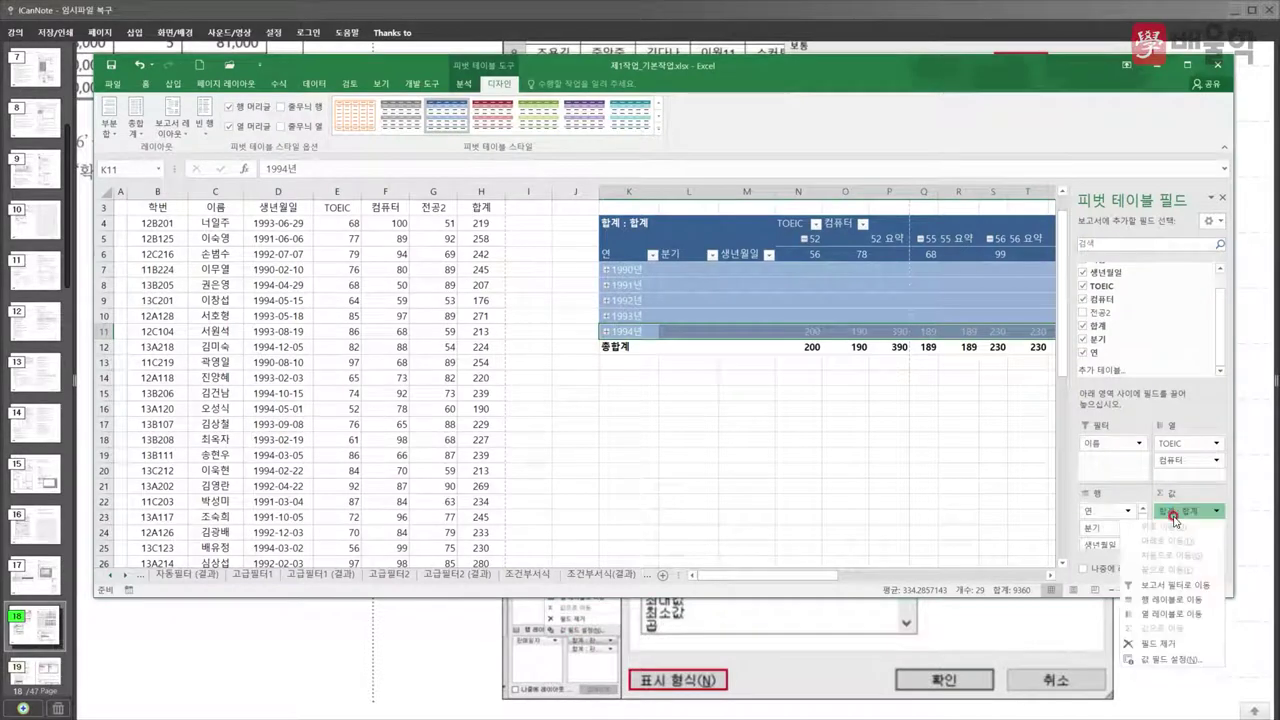
left_click(1163, 660)
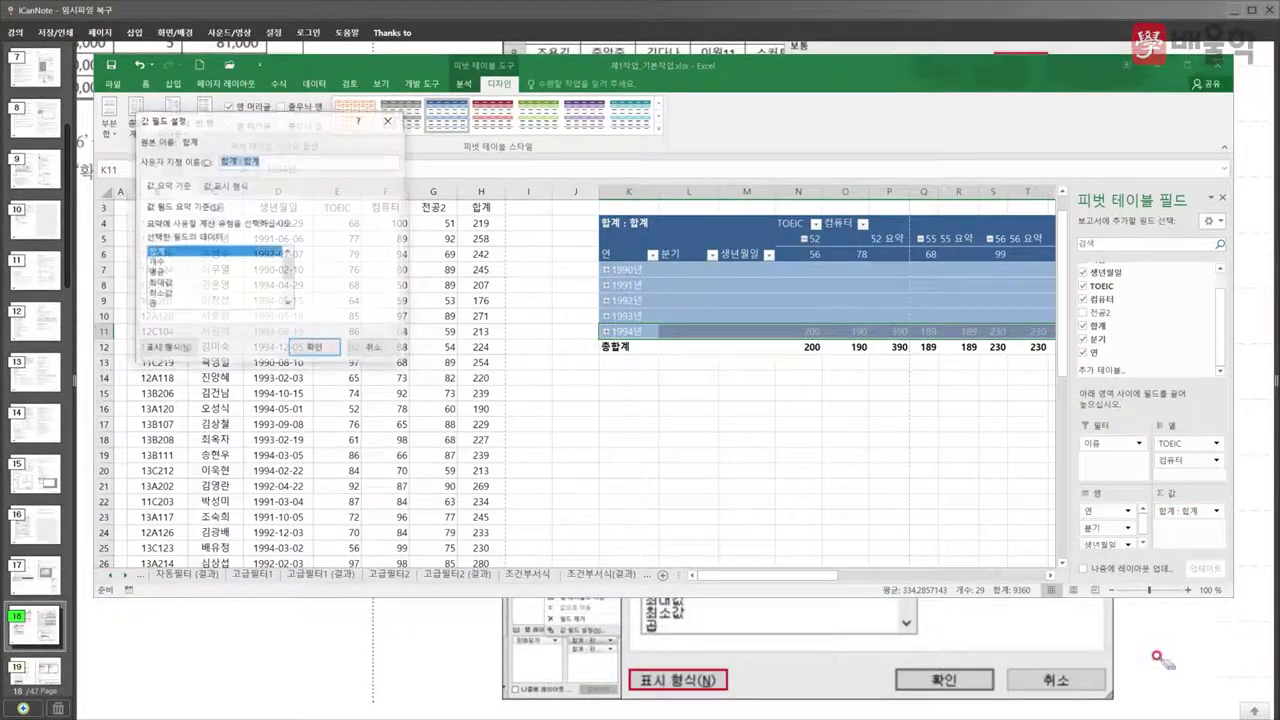
left_click(186, 349)
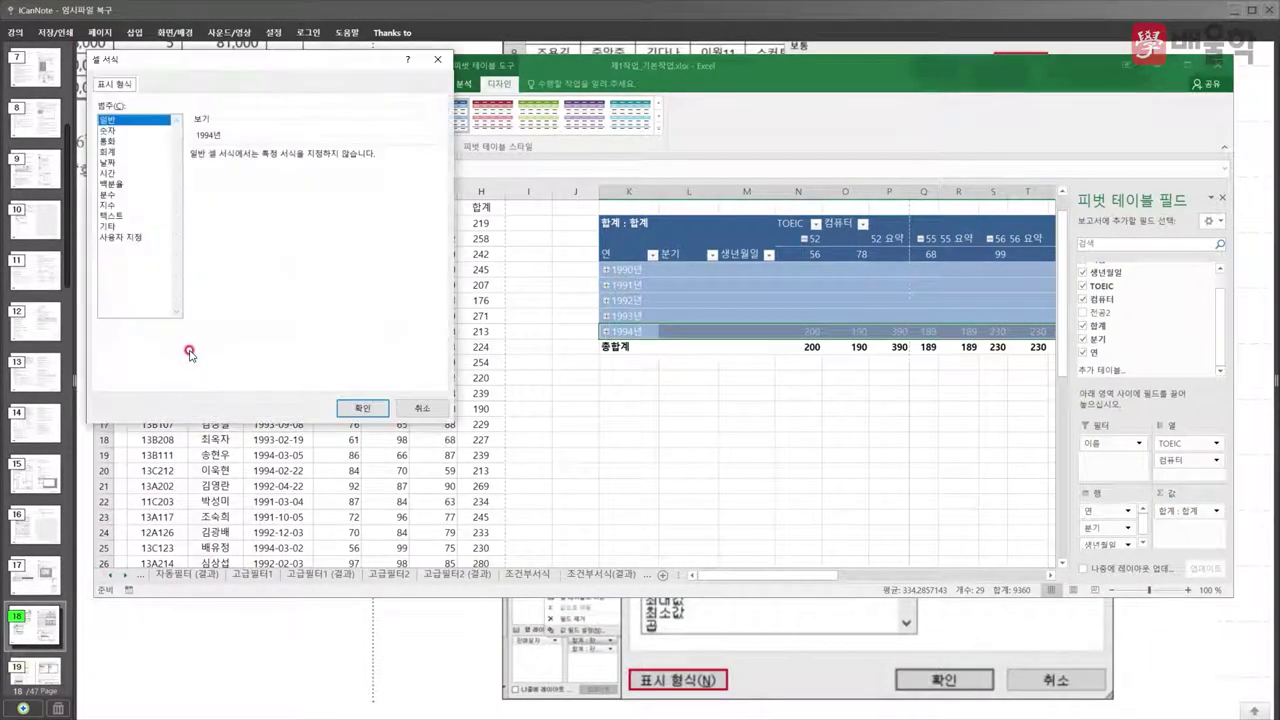
left_click(422, 408)
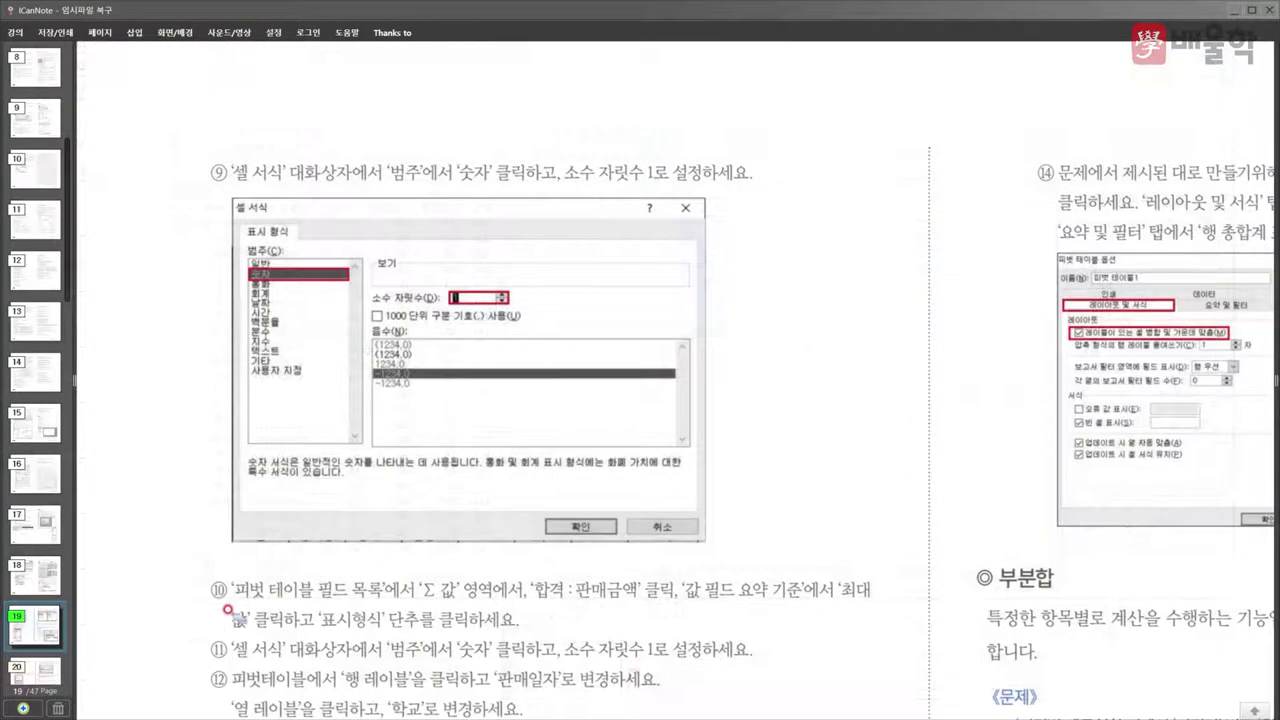
- Examine page 19 of the notes on value number formats, filtering the 학교 field and pivot table options
left_click_drag(425, 582, 428, 342)
scroll(427, 341, "down", 3)
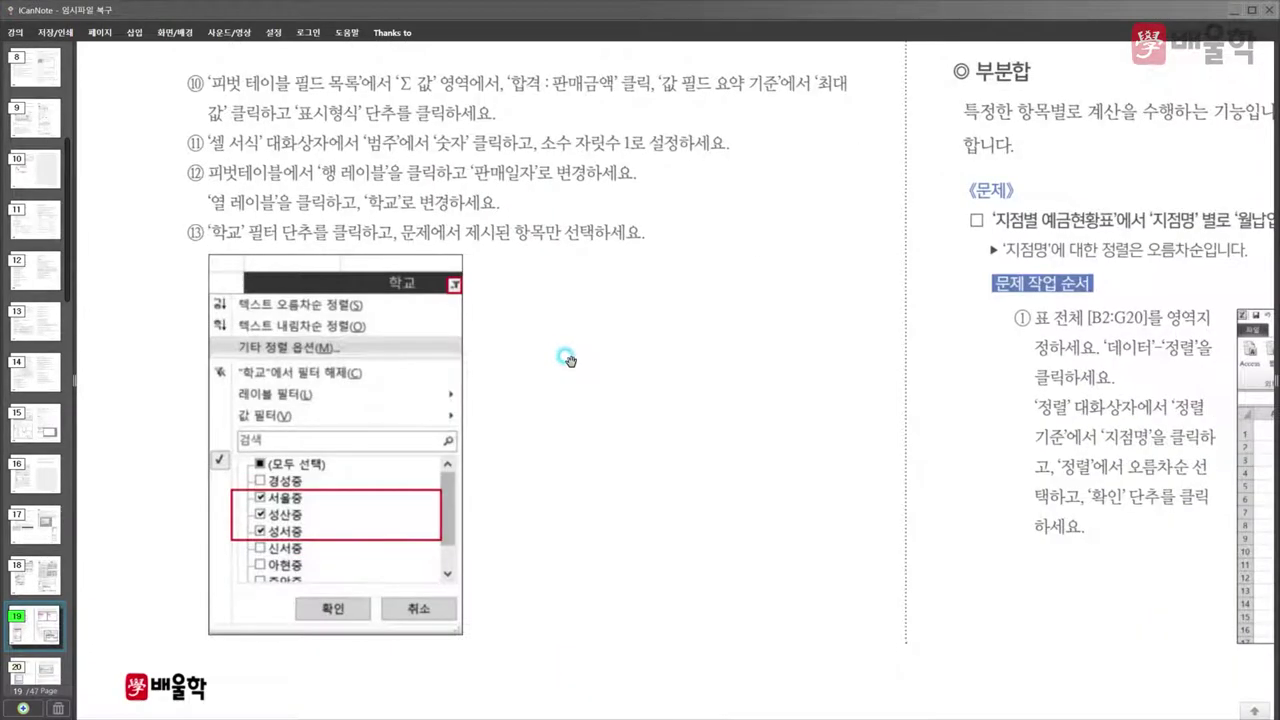
scroll(566, 357, "right", 3)
scroll(689, 283, "up", 1)
scroll(596, 423, "right", 2)
scroll(297, 531, "up", 2)
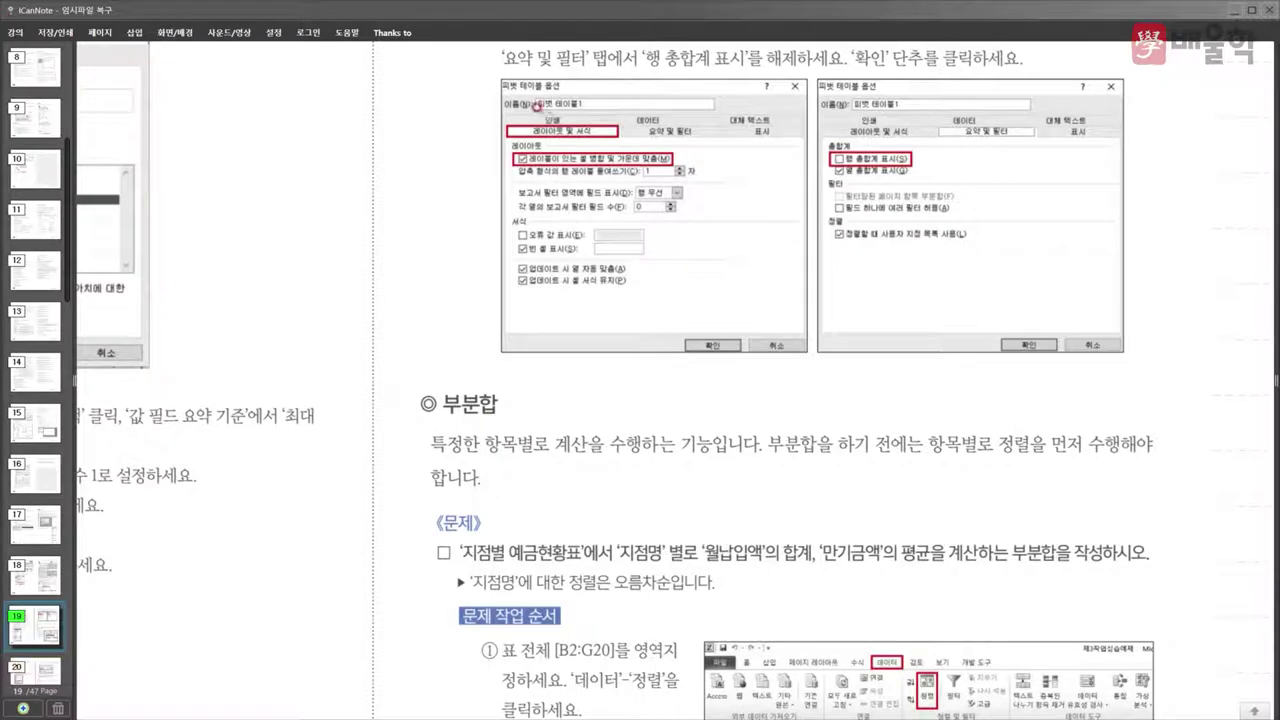
- Switch to Excel and inspect the layout and format and the totals and filters settings in the pivot table options, leaving them unchanged
key("alt+Tab")
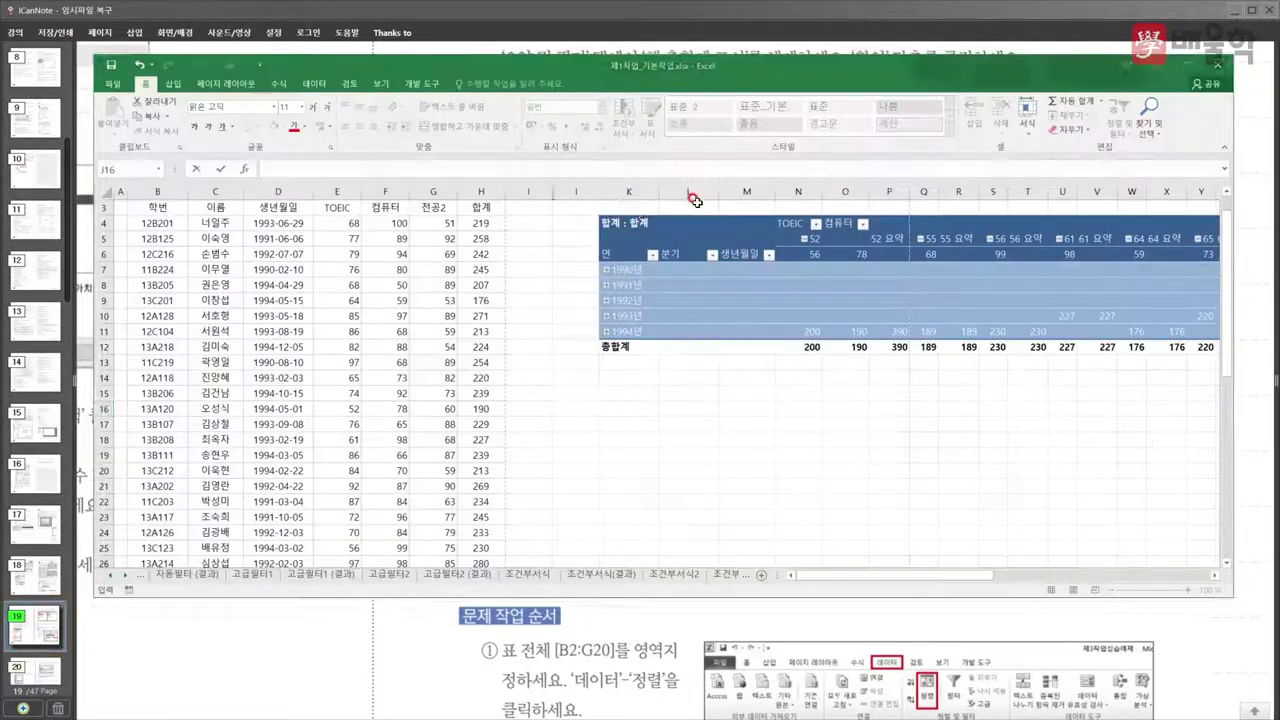
left_click(733, 296)
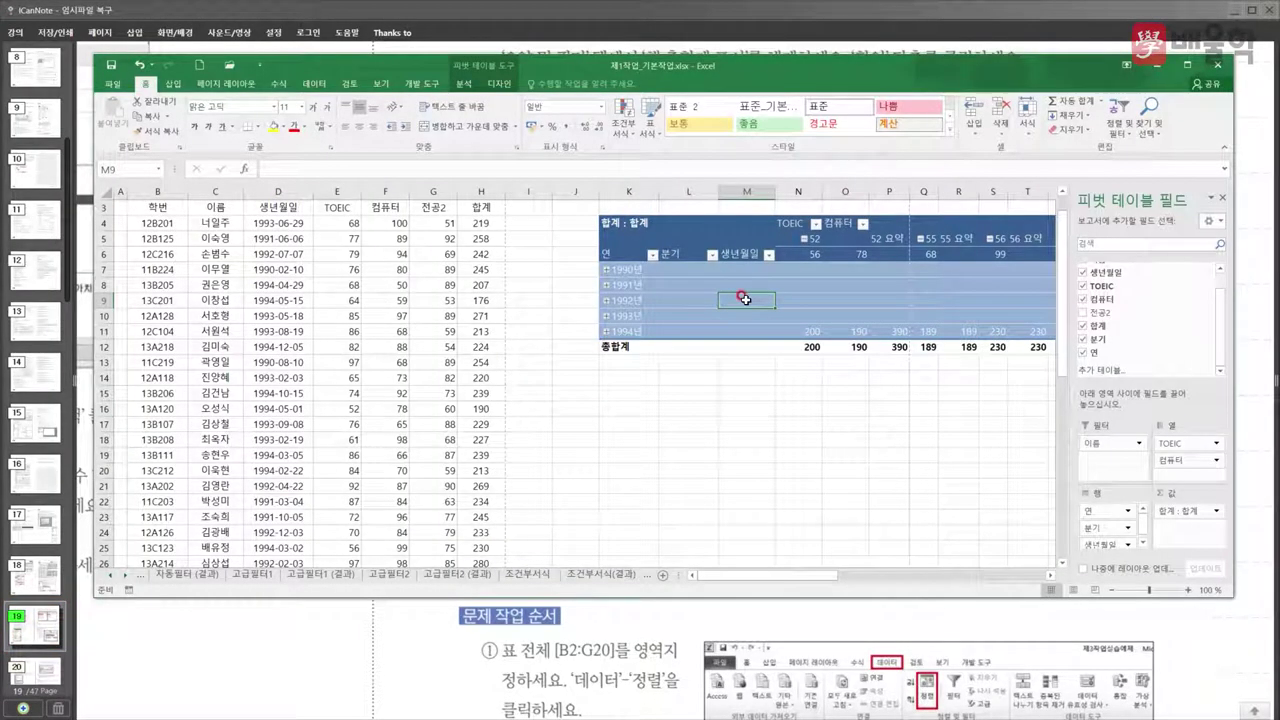
right_click(745, 299)
left_click(782, 510)
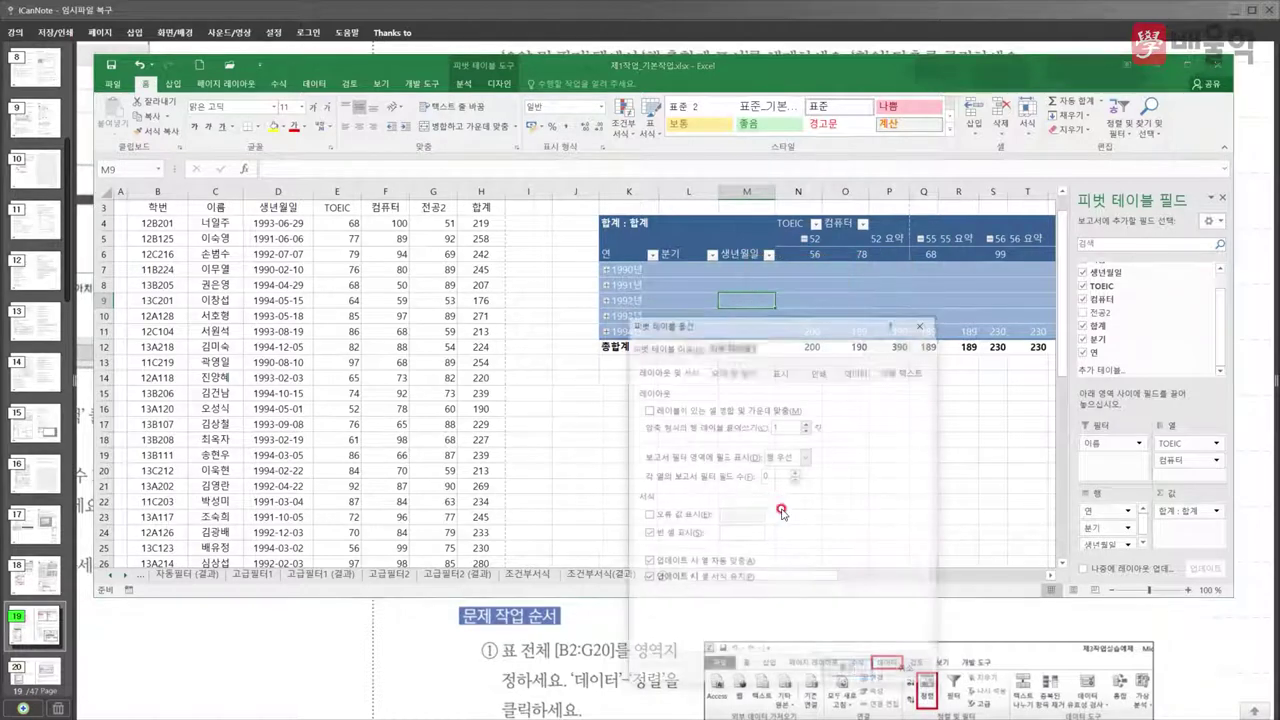
left_click_drag(753, 327, 573, 165)
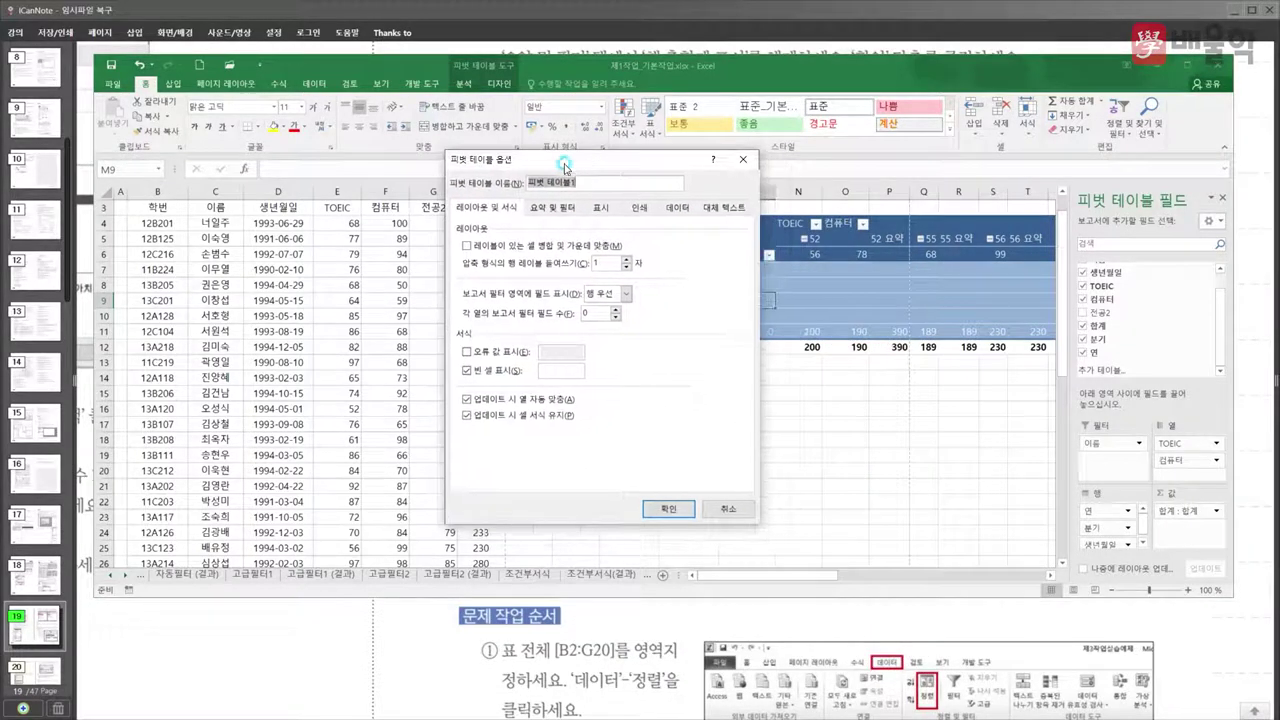
left_click(549, 211)
left_click(518, 212)
left_click(557, 216)
left_click(517, 214)
left_click(727, 507)
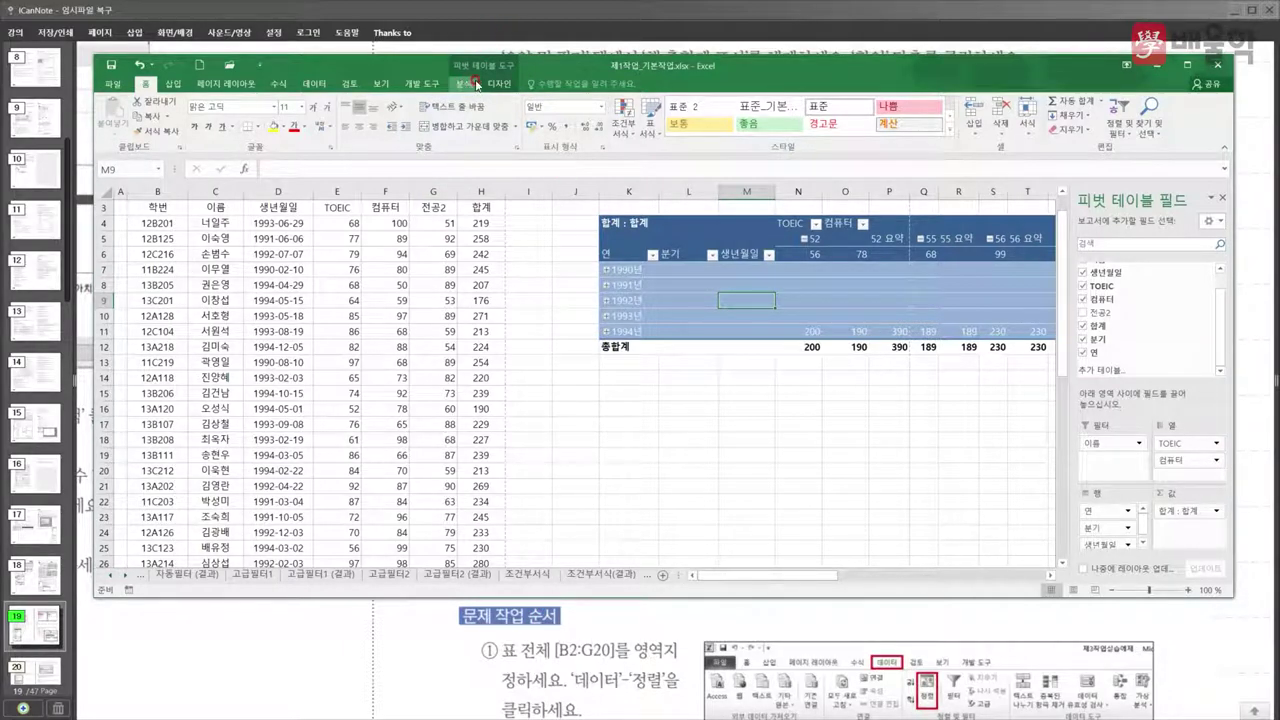
- Return to the notes and read the subtotal (부분합) explanation and its sorting procedure on page 19
left_click(645, 620)
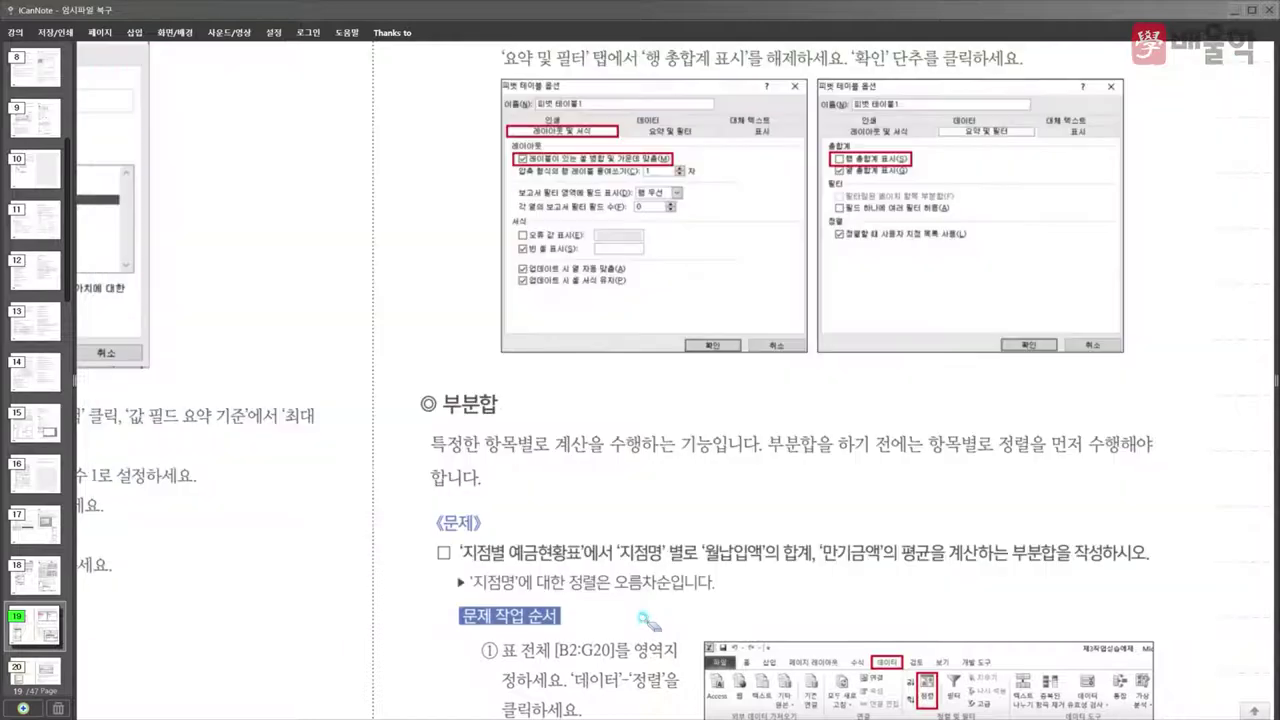
scroll(605, 460, "down", 2)
scroll(600, 453, "down", 2)
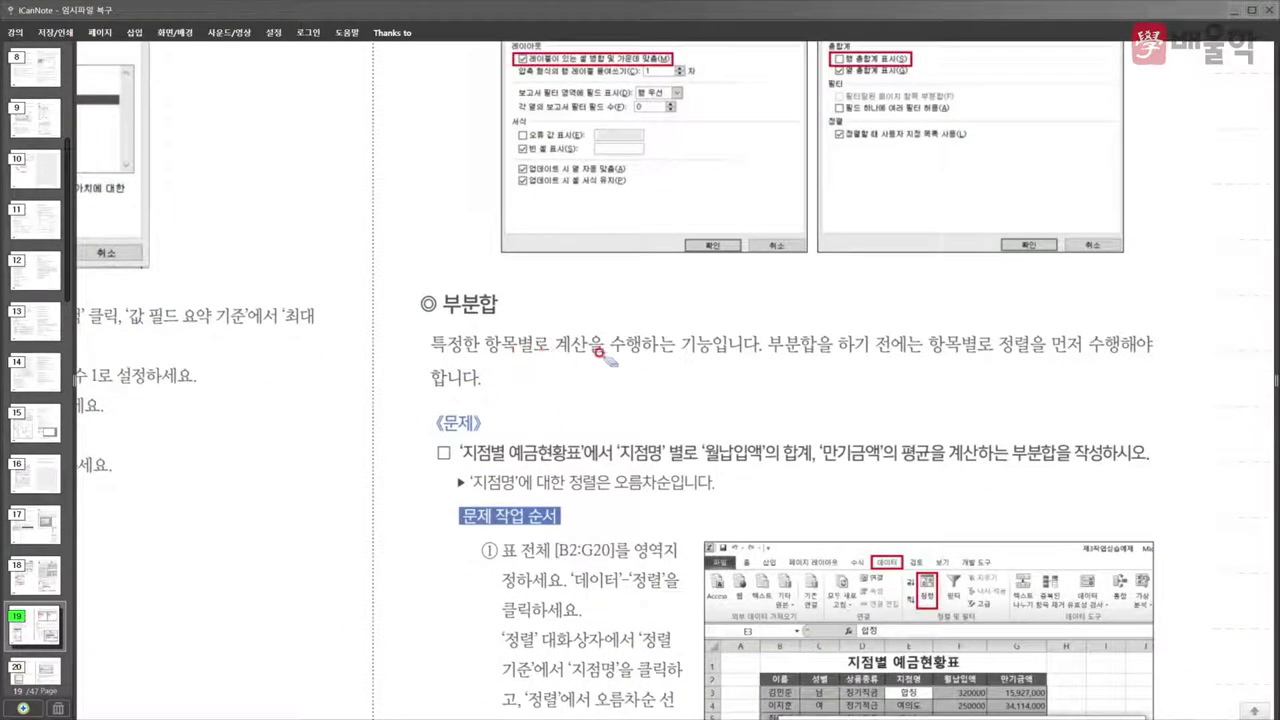
scroll(597, 352, "down", 2)
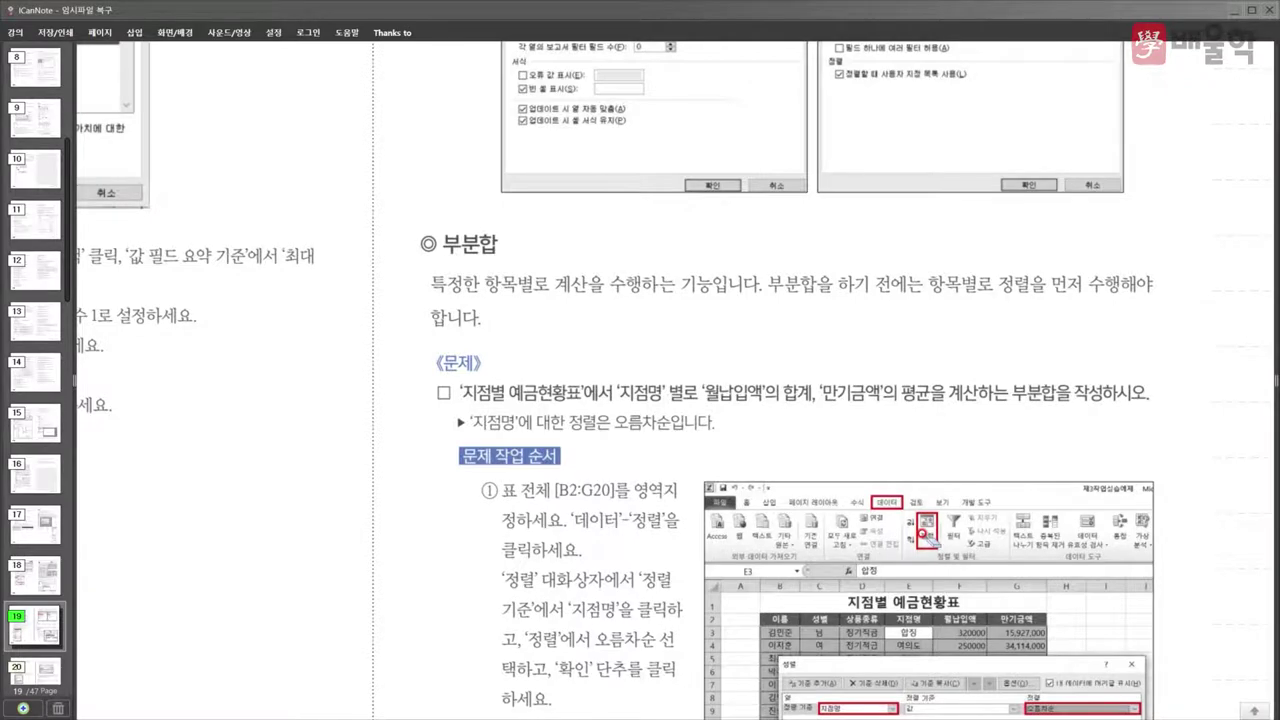
- Switch to Excel and display the sales table on the 고급필터1 sheet
key("alt+Tab")
left_click(412, 434)
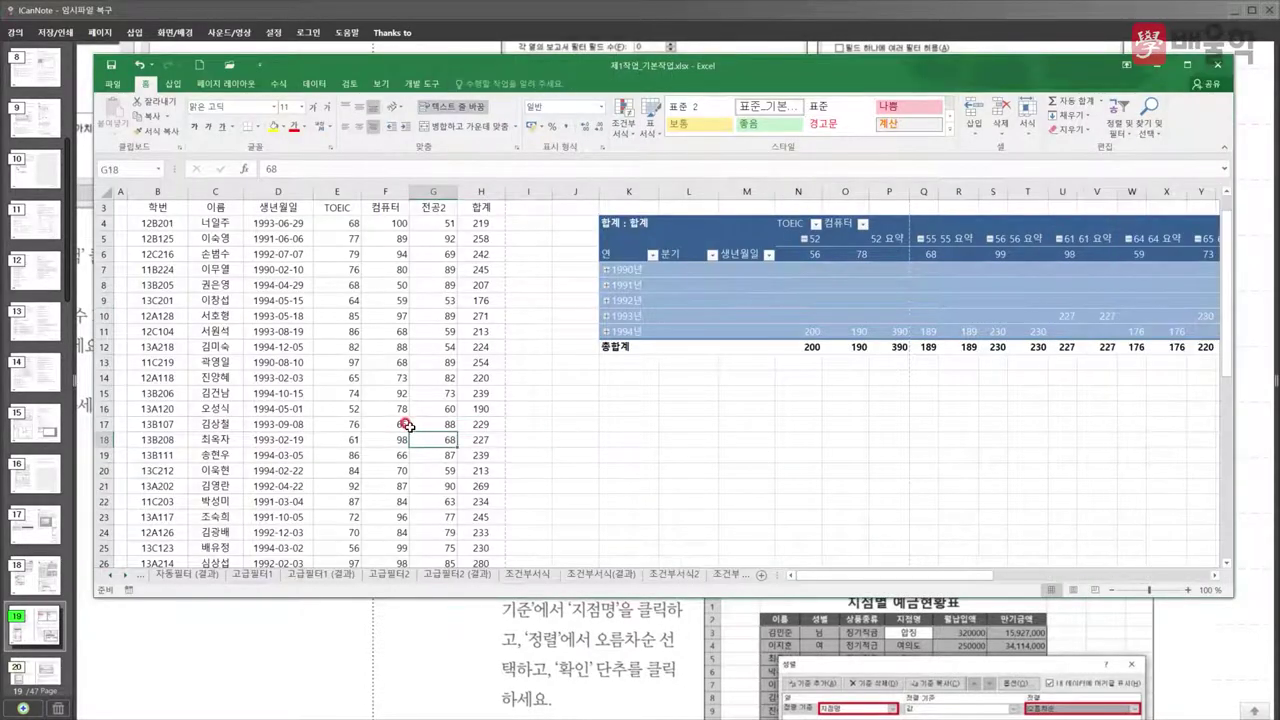
scroll(409, 426, "up", 1)
scroll(300, 414, "down", 3)
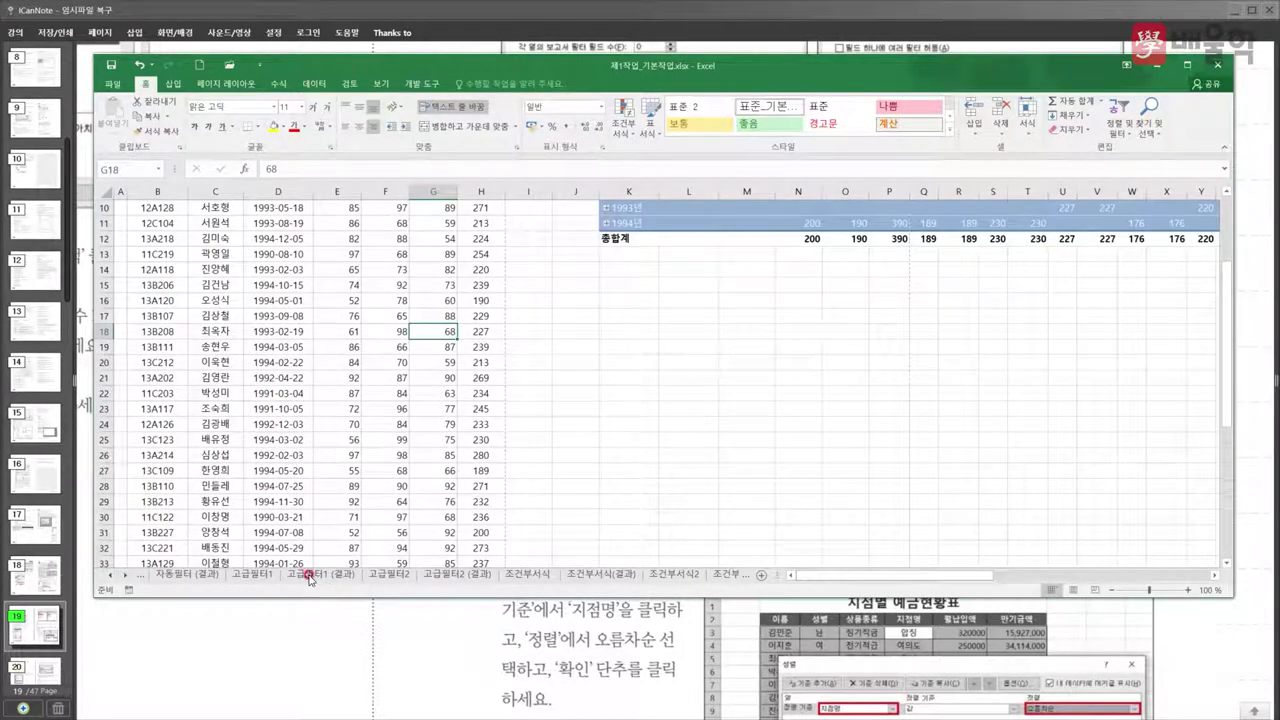
left_click(265, 577)
scroll(270, 385, "down", 1)
scroll(270, 385, "up", 1)
- Sort the sales table on 고급필터1 by the 학교 column's values in ascending order (오름차순)
left_click(268, 224)
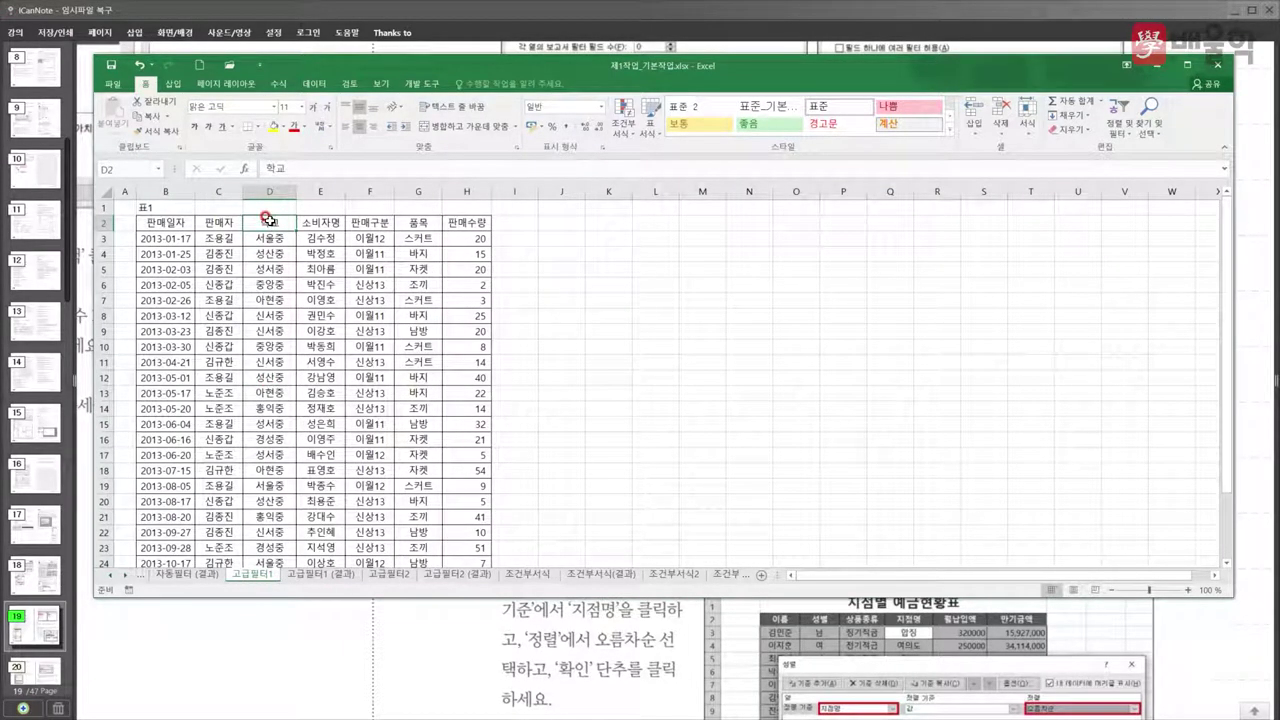
left_click(303, 82)
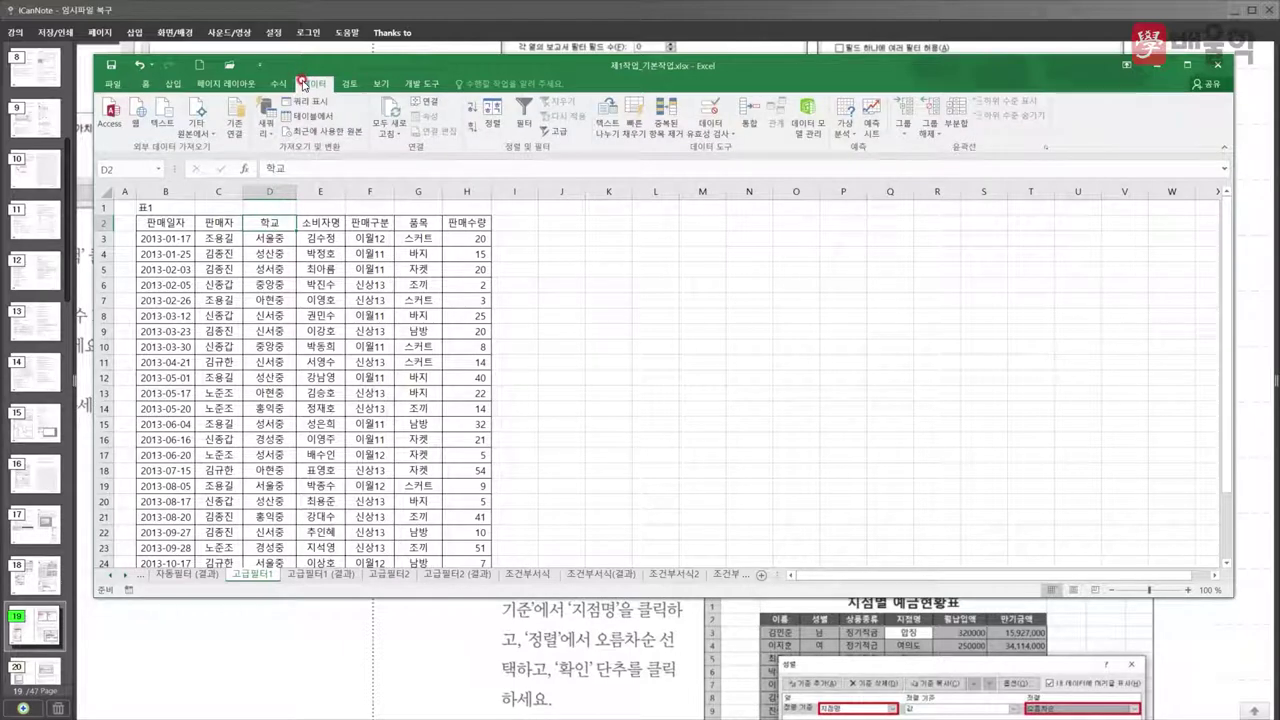
left_click(493, 117)
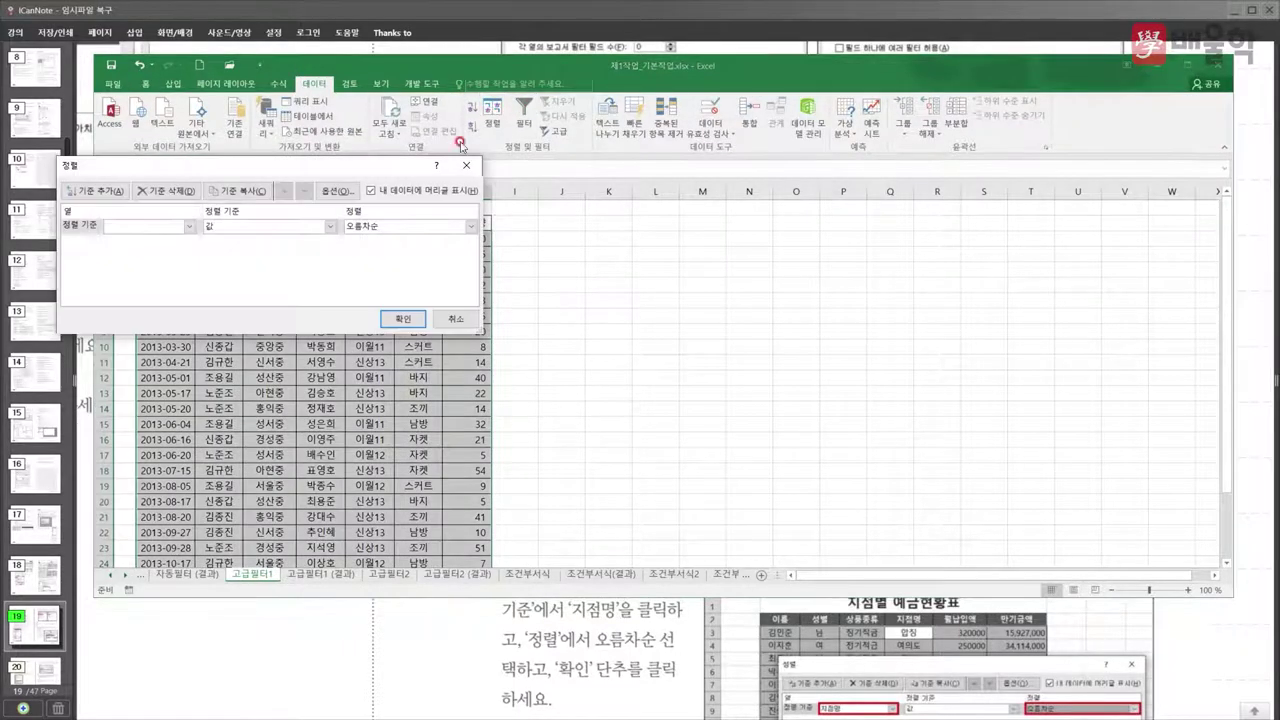
left_click_drag(337, 168, 864, 173)
left_click(704, 236)
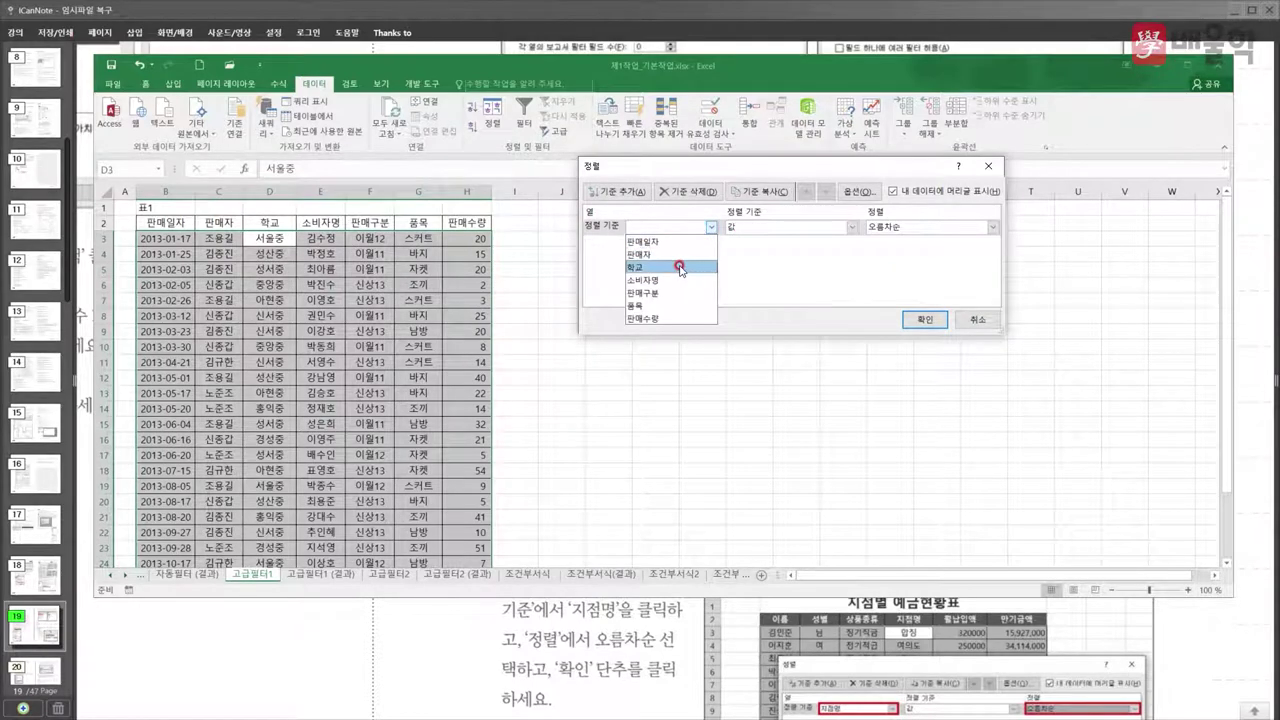
left_click(680, 266)
left_click(882, 230)
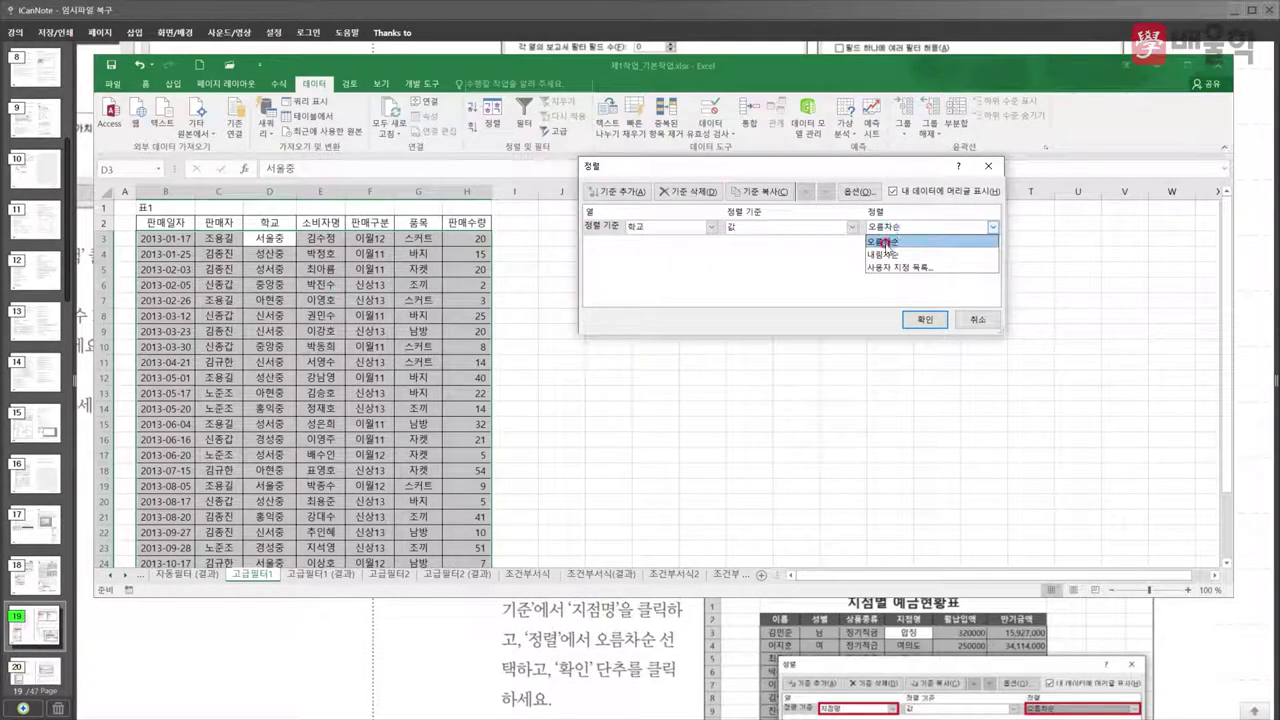
left_click(885, 241)
left_click(912, 320)
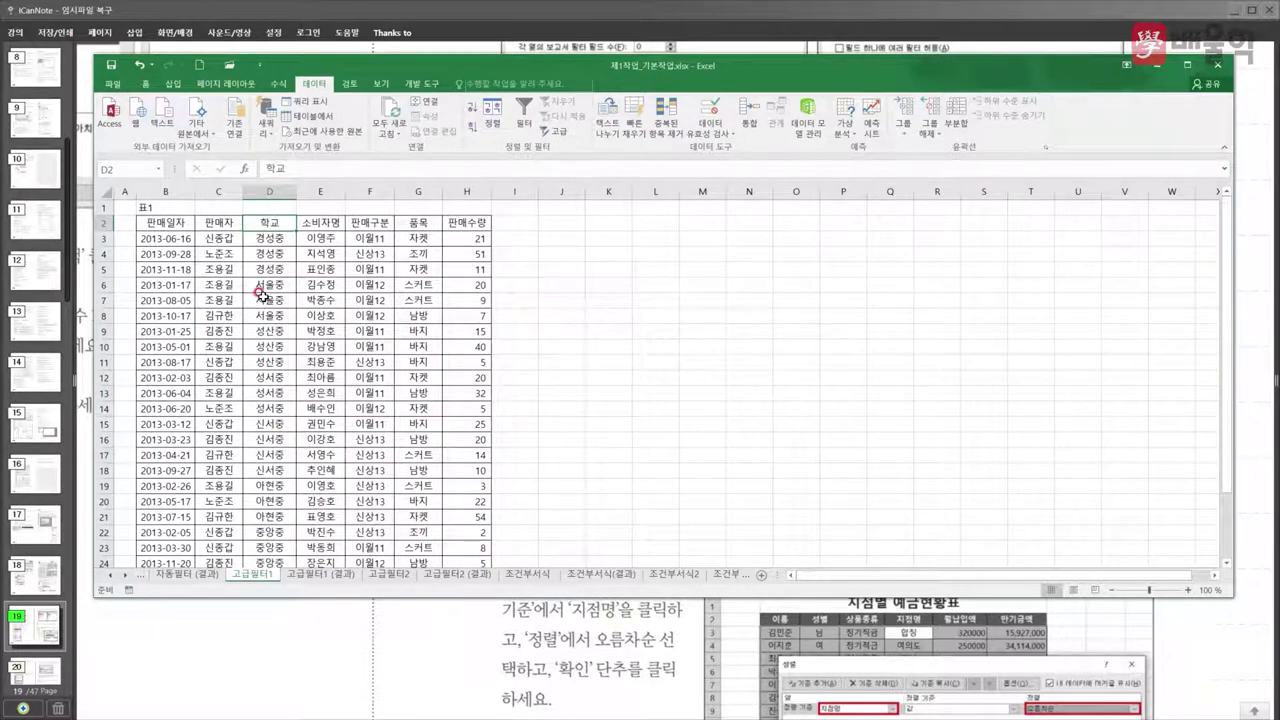
- Return to the notes and read the remaining sorting instructions on page 19 and subtotal step ② on page 20
left_click(688, 608)
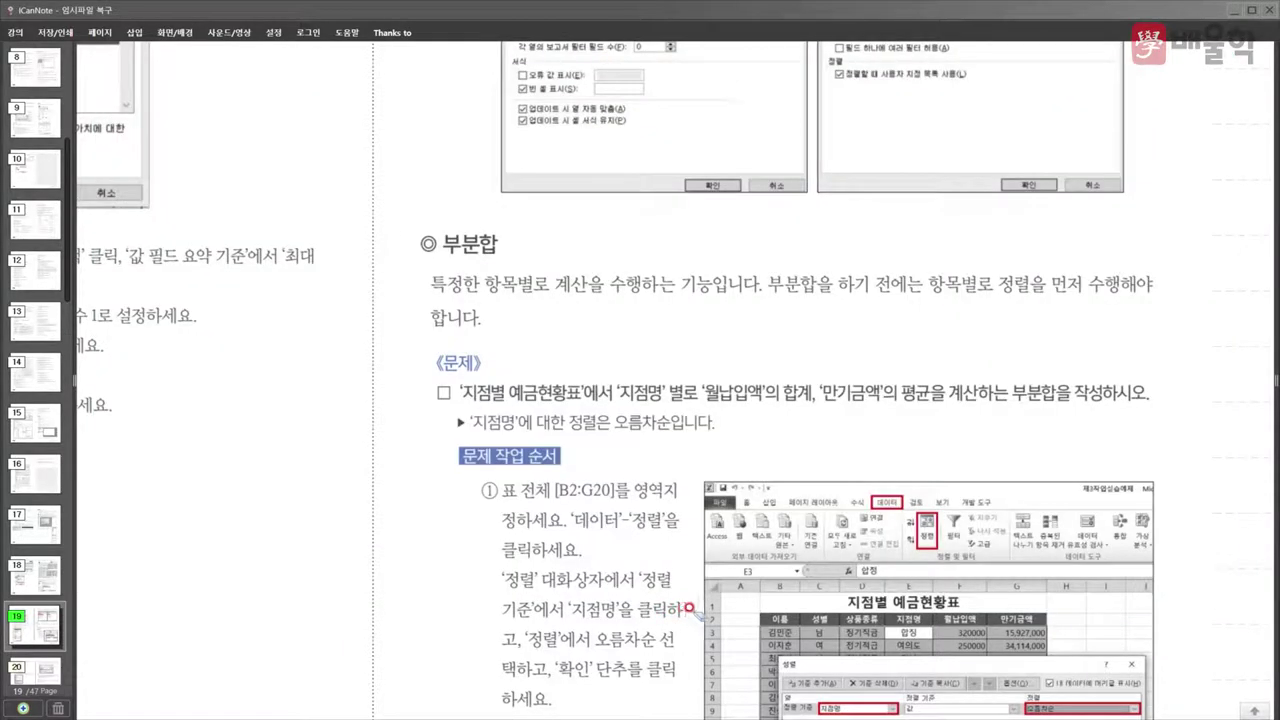
scroll(688, 608, "down", 2)
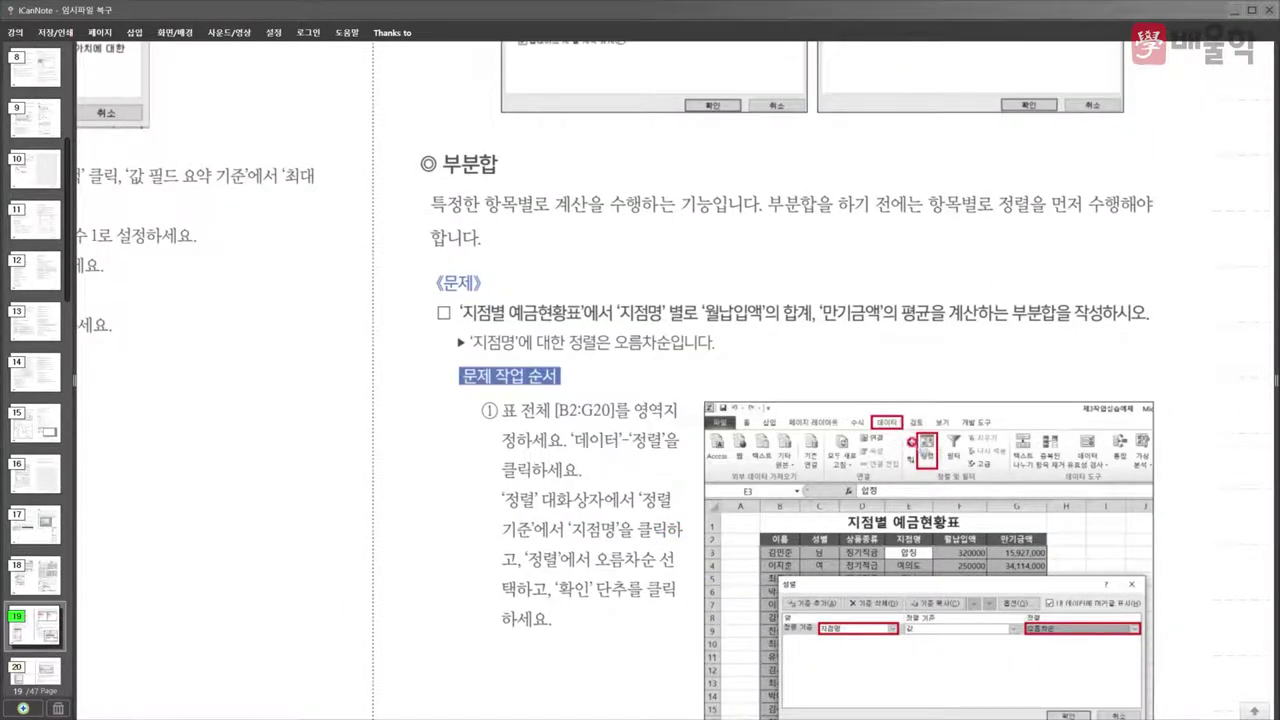
scroll(620, 481, "down", 2)
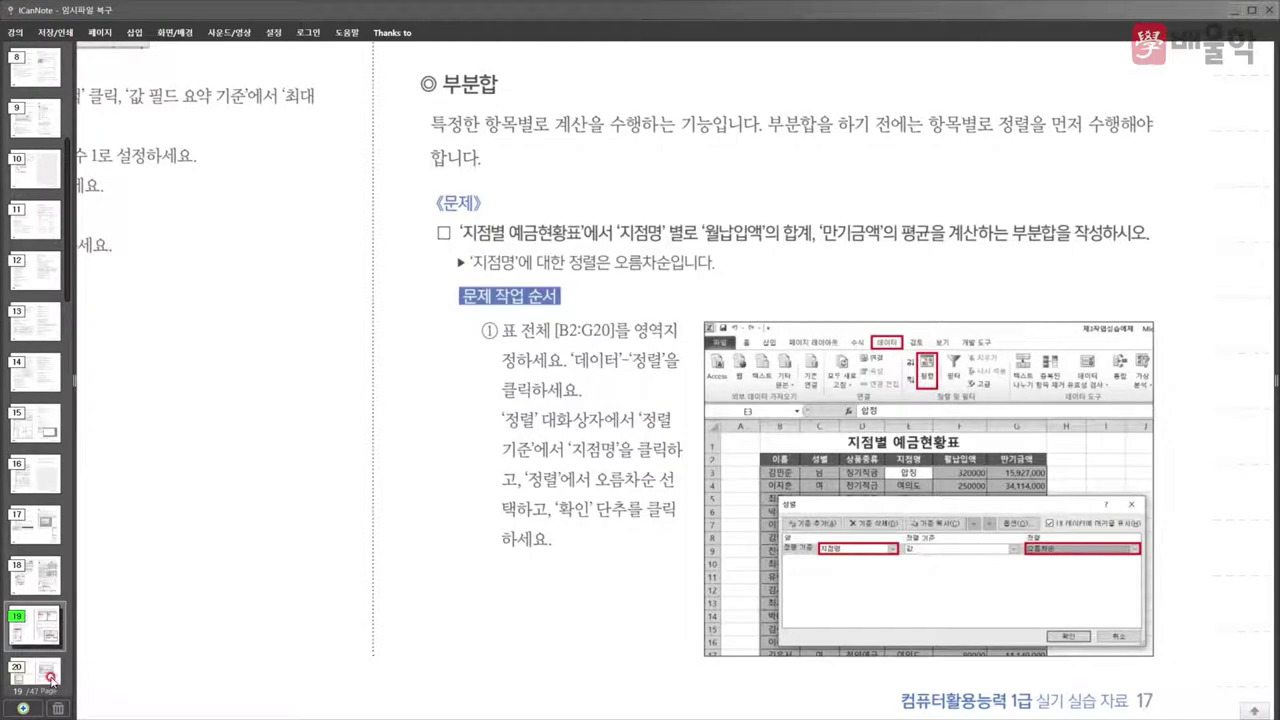
scroll(318, 607, "down", 1)
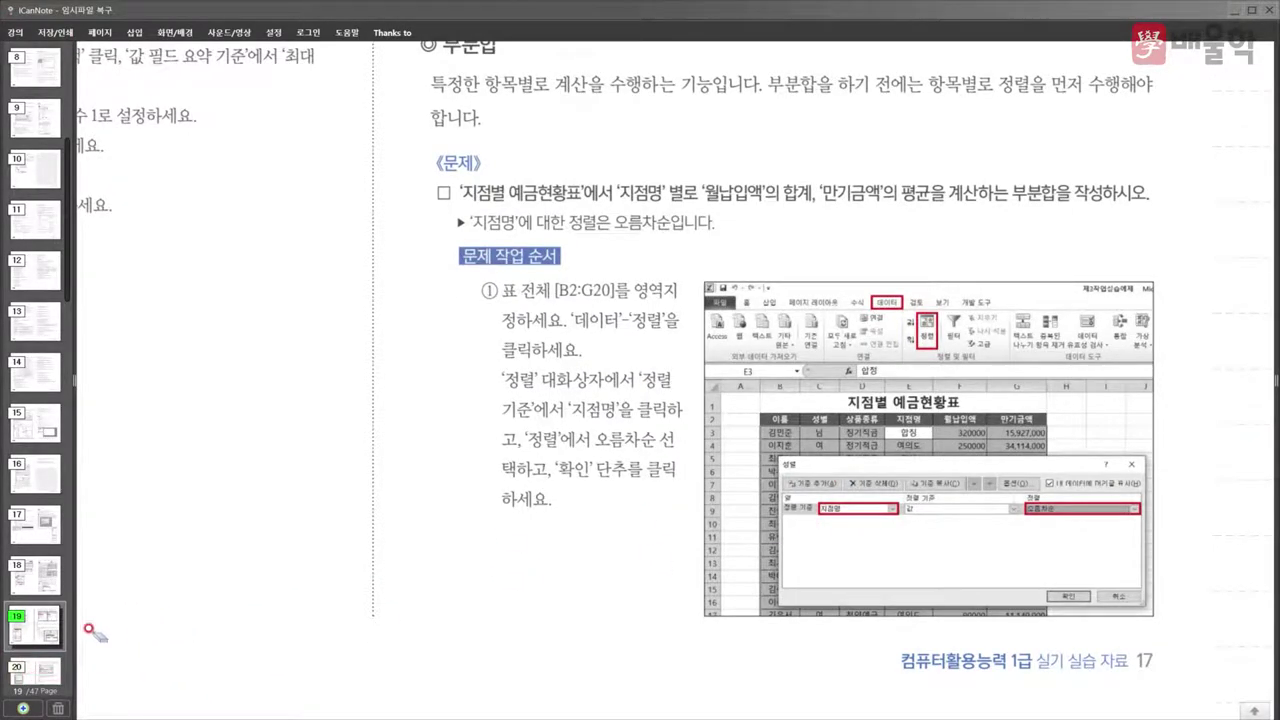
left_click(33, 669)
scroll(230, 465, "down", 1)
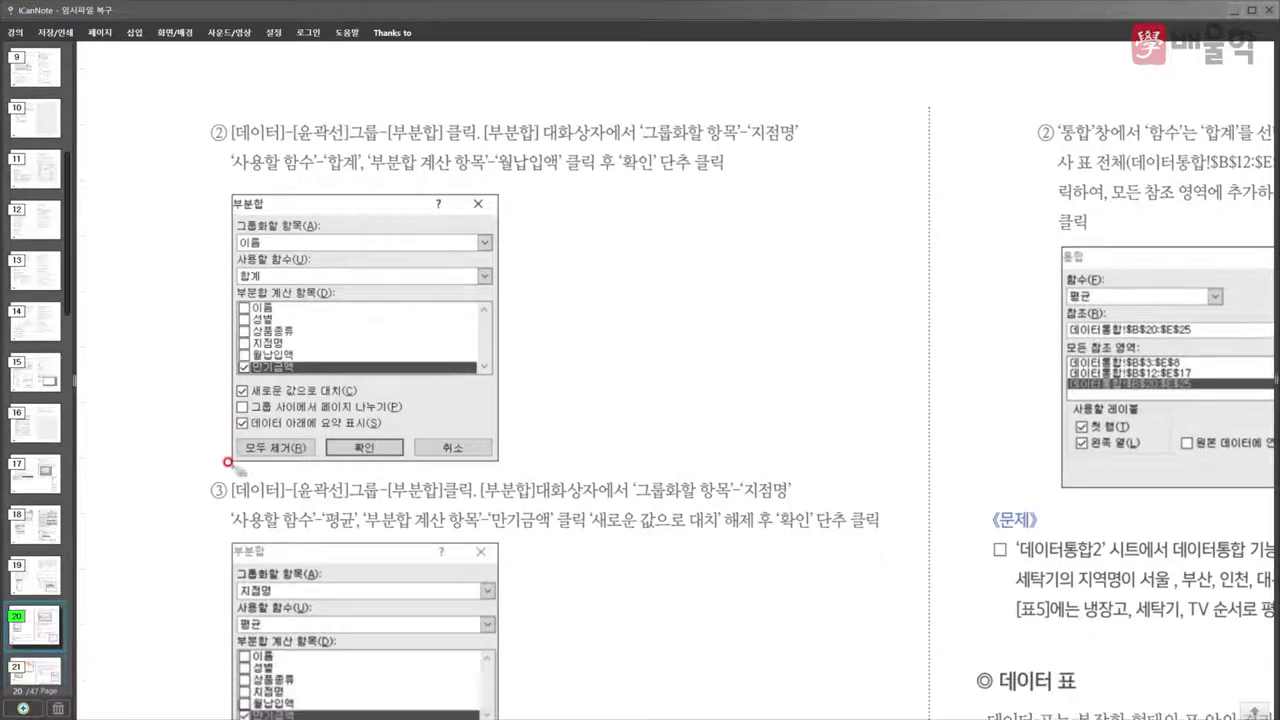
scroll(228, 463, "up", 1)
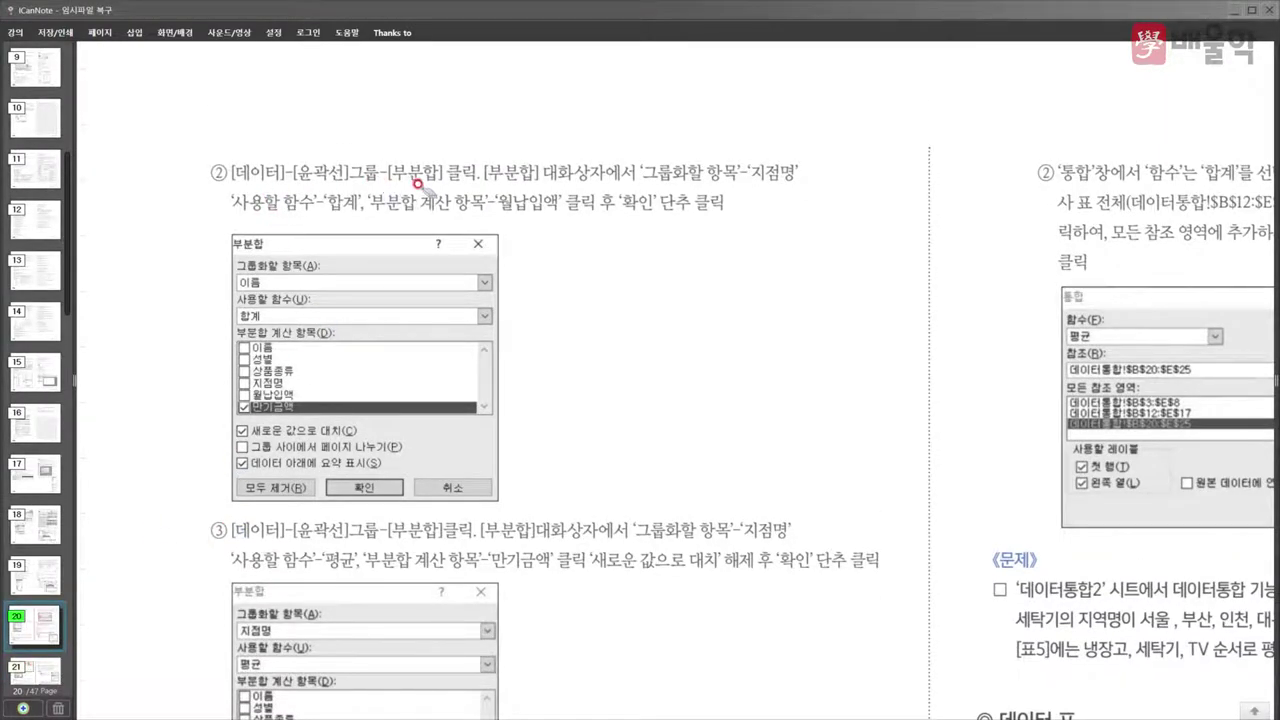
- Switch to Excel and open the Subtotal (부분합) settings for the whole sales table
key("alt+Tab")
left_click(335, 233)
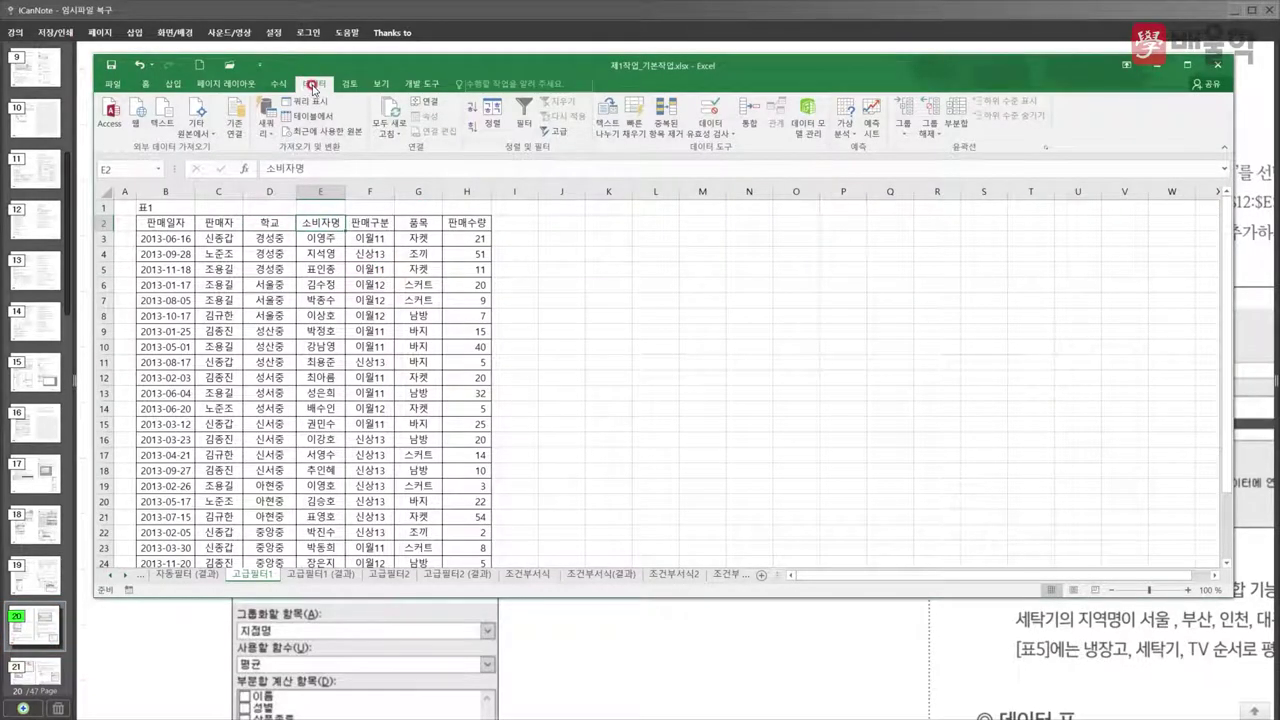
left_click(955, 137)
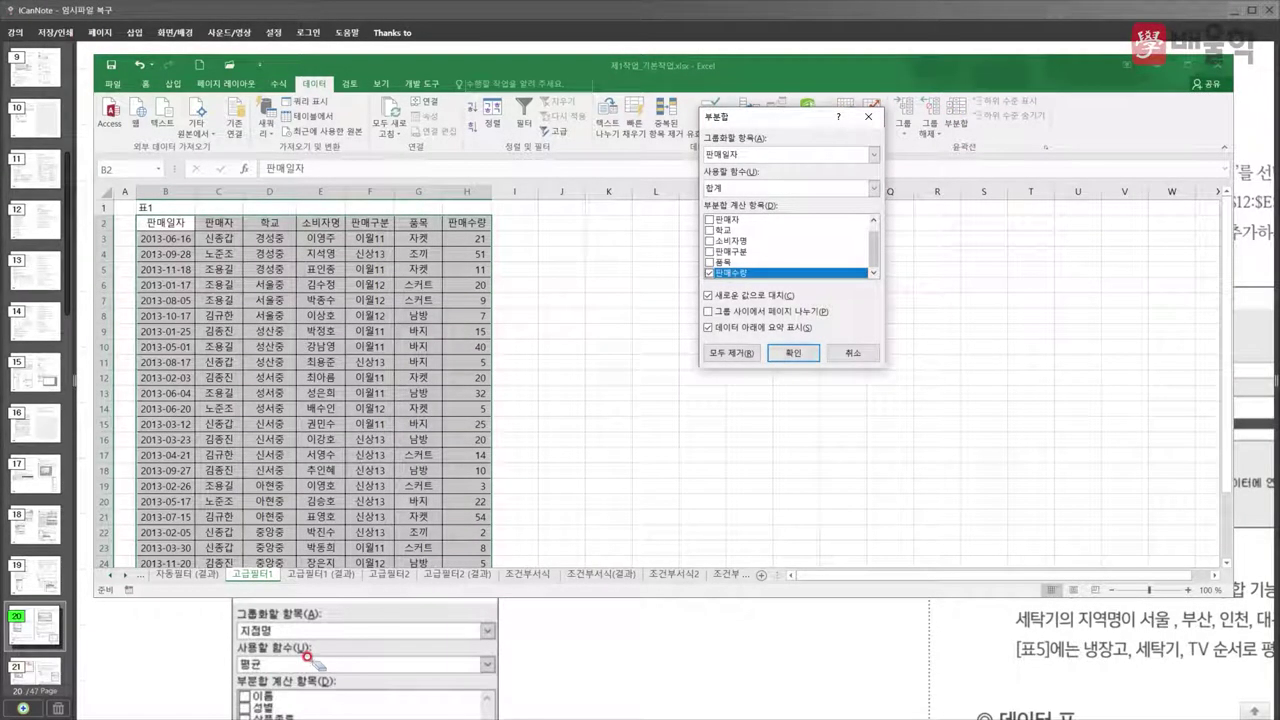
- Return to the notes and read subtotal step ③ on page 20, covering the average and replacing current values
left_click(470, 645)
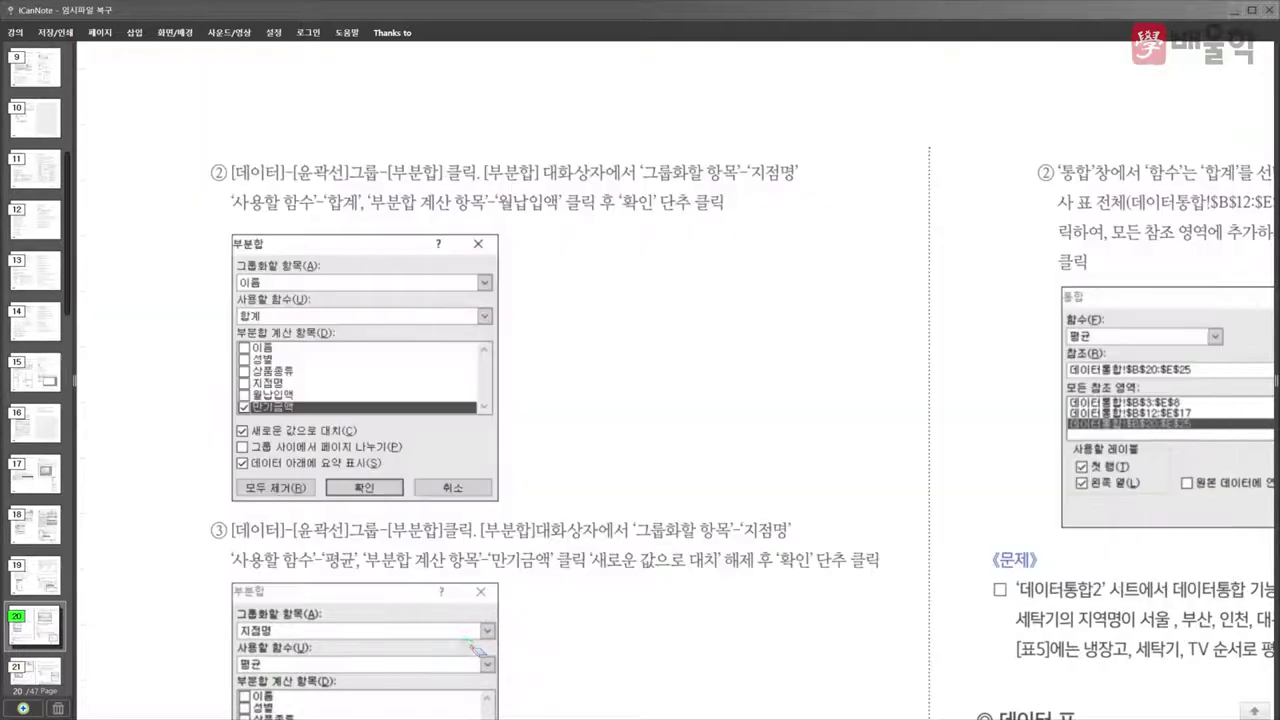
scroll(465, 645, "down", 2)
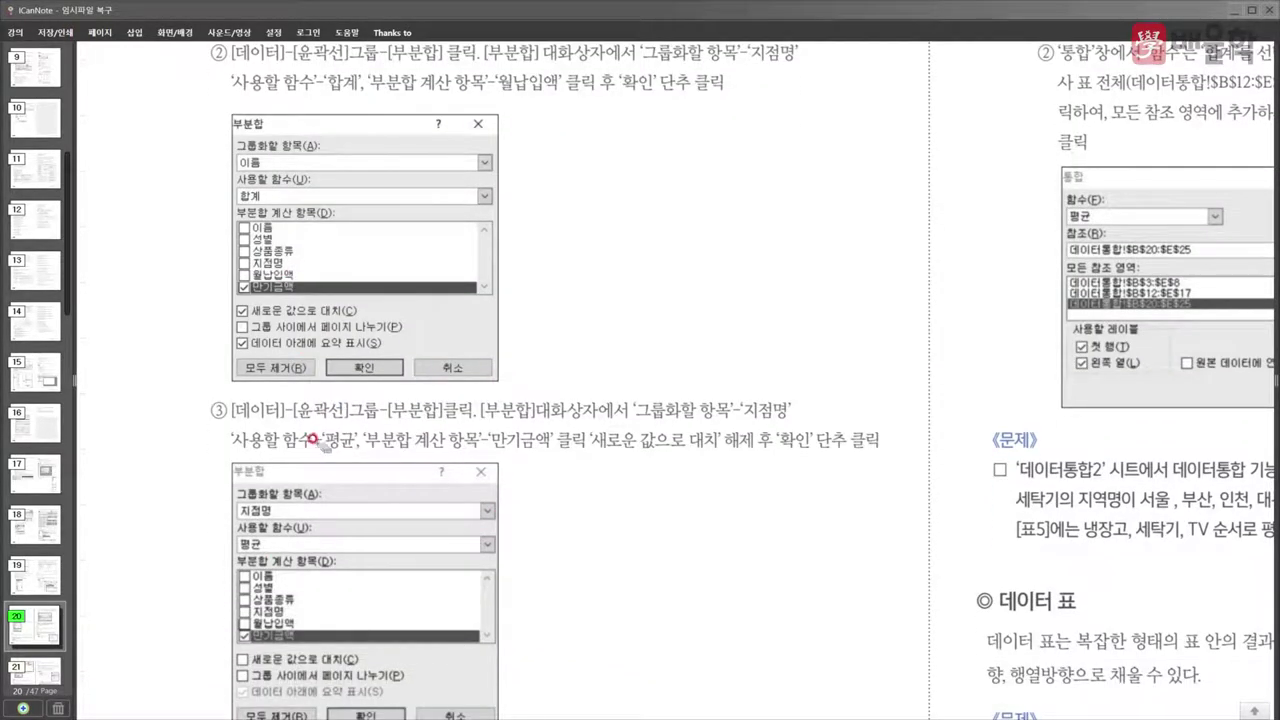
scroll(342, 470, "down", 1)
- Switch back to Excel and create subtotals grouped by 학교, using the 합계 function on 품목 and 판매수량
key("alt+Tab")
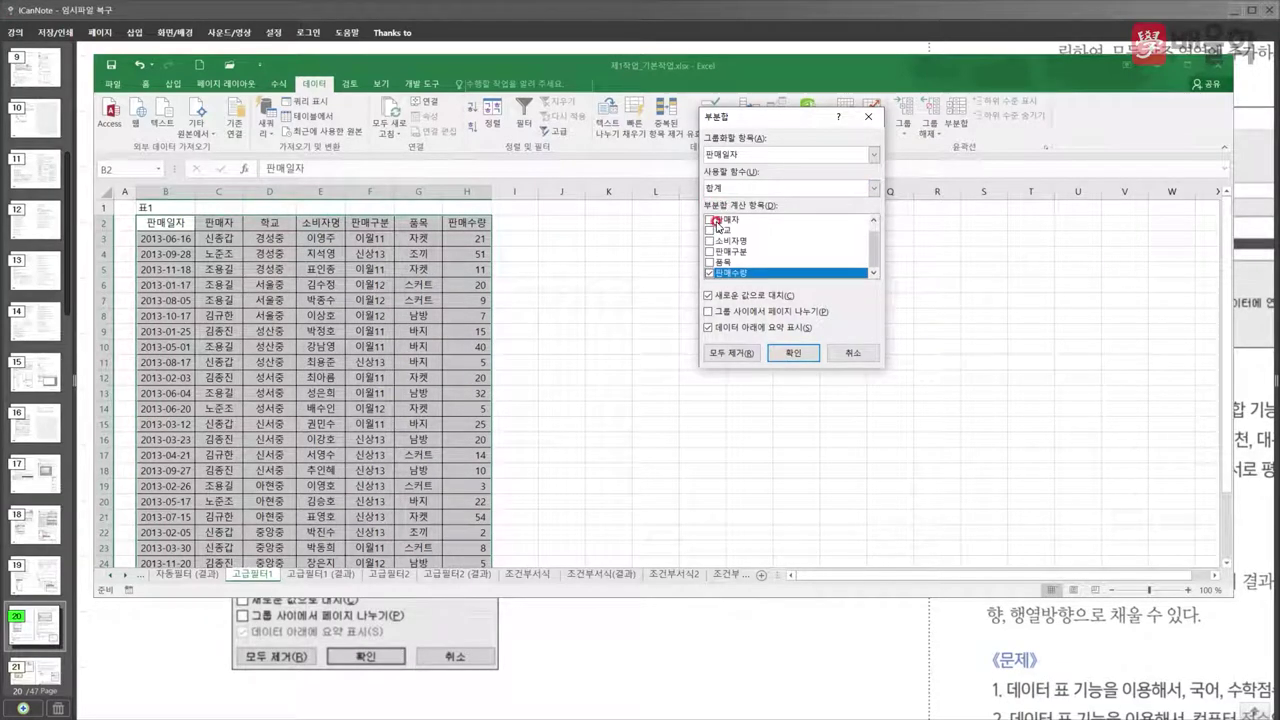
left_click(720, 155)
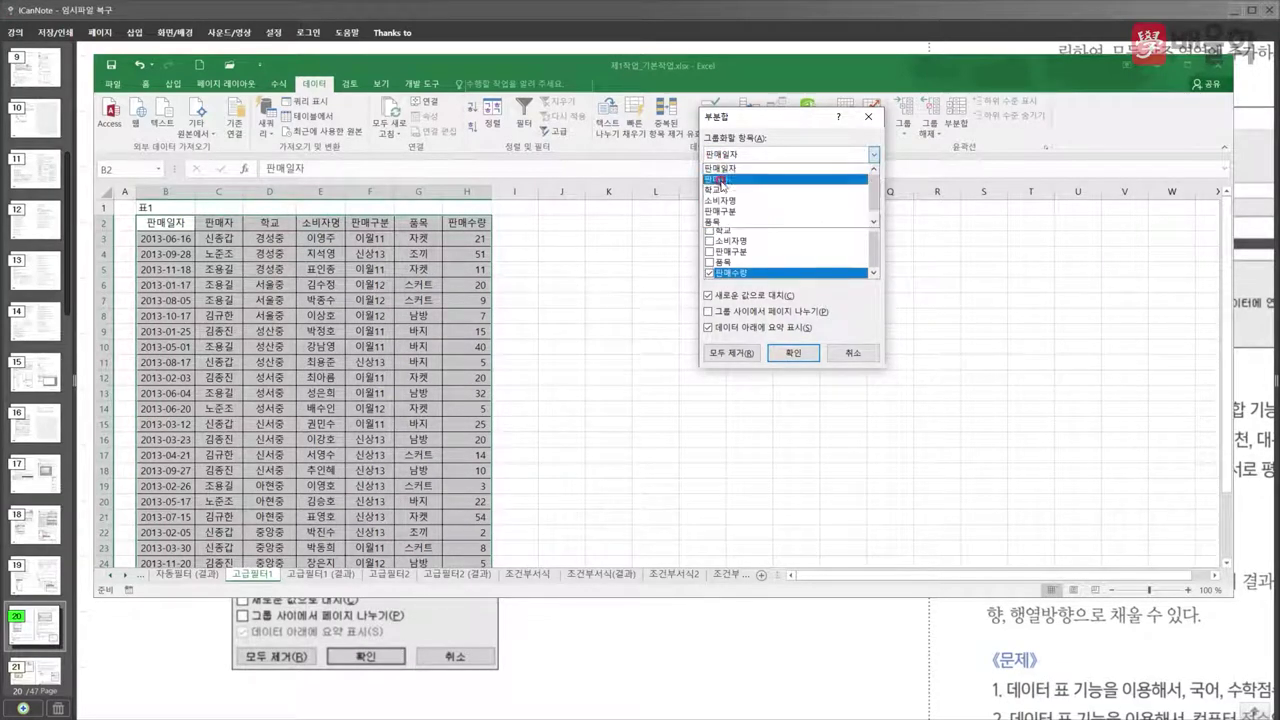
left_click(722, 191)
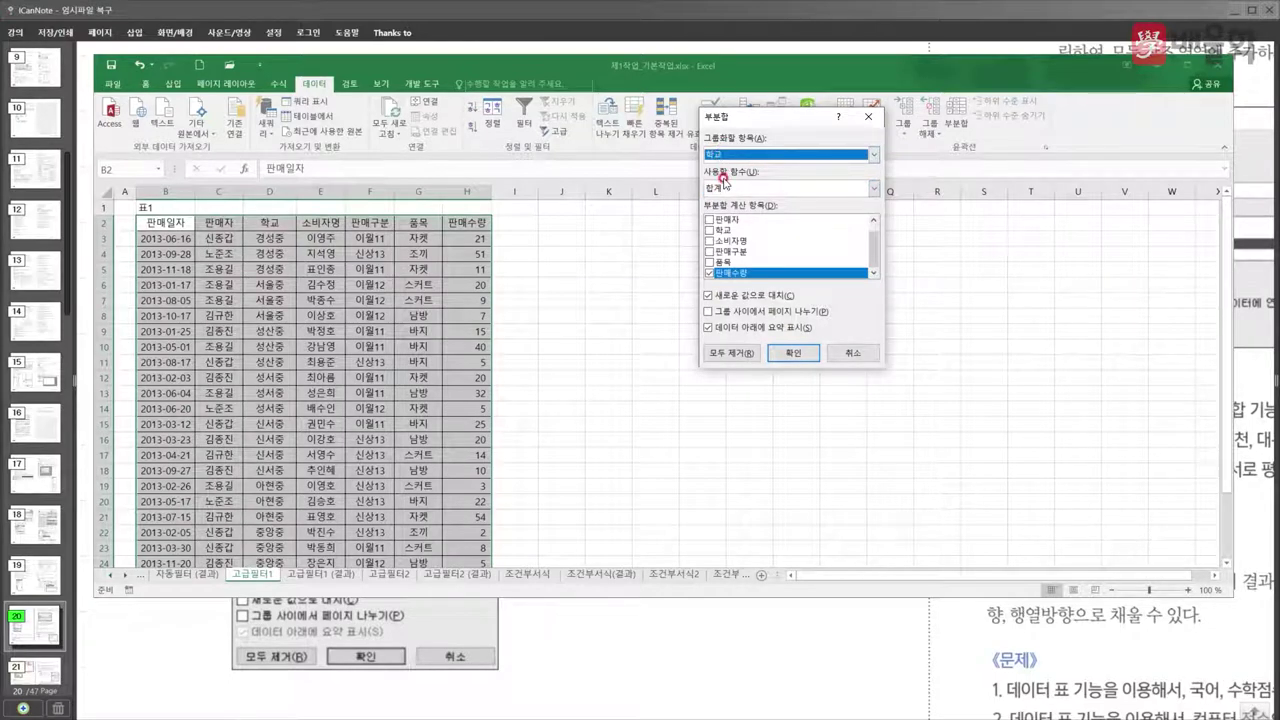
left_click(709, 264)
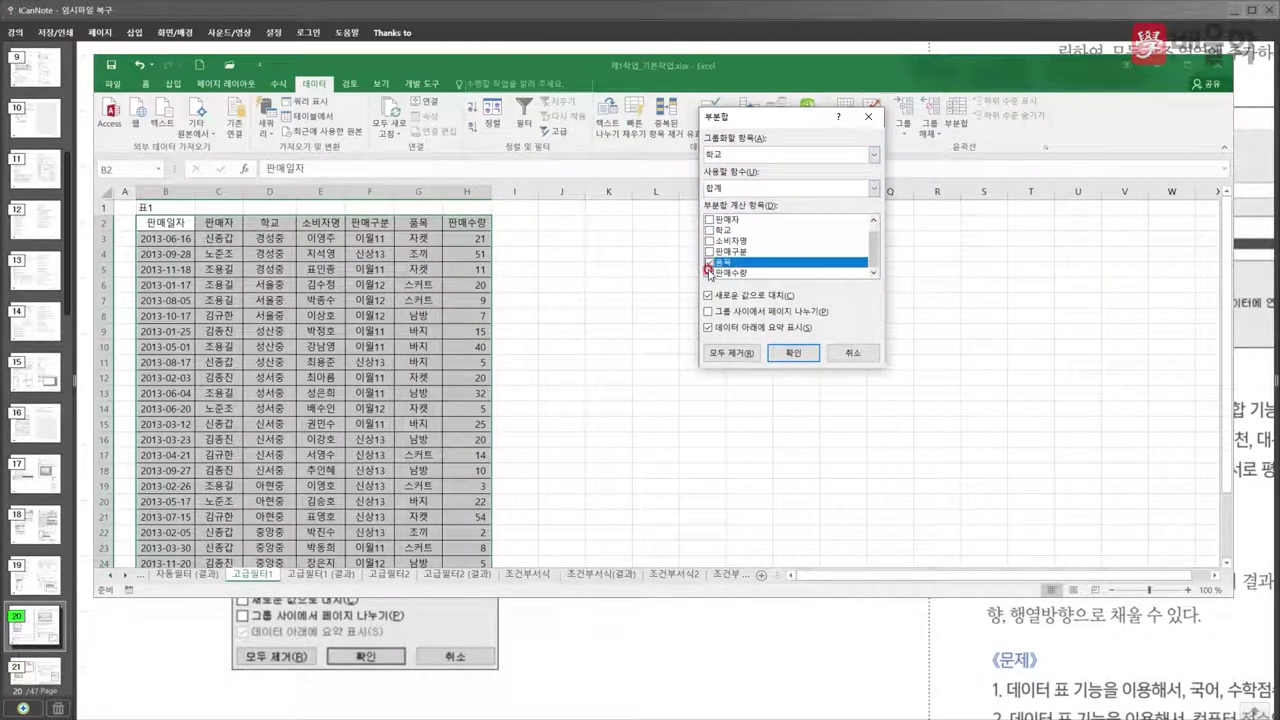
left_click(793, 352)
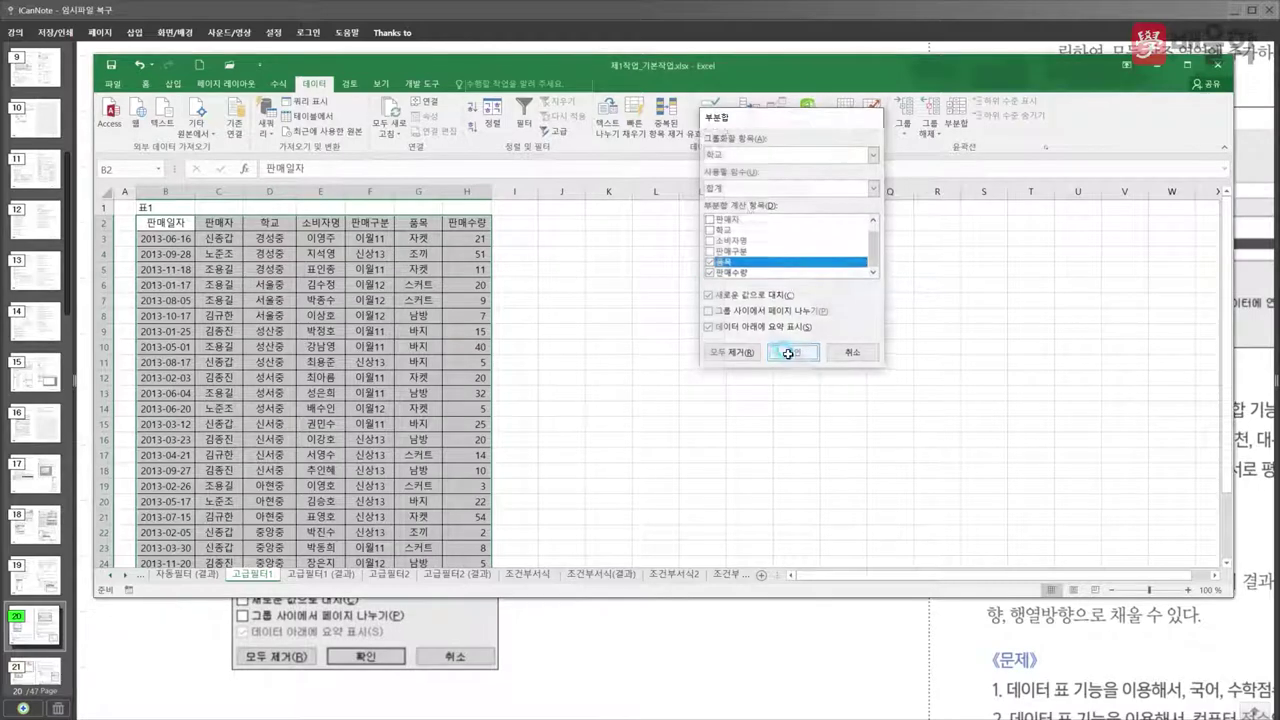
- Widen the 학교 column slightly and review the subtotal rows down to the grand total
scroll(461, 349, "down", 1)
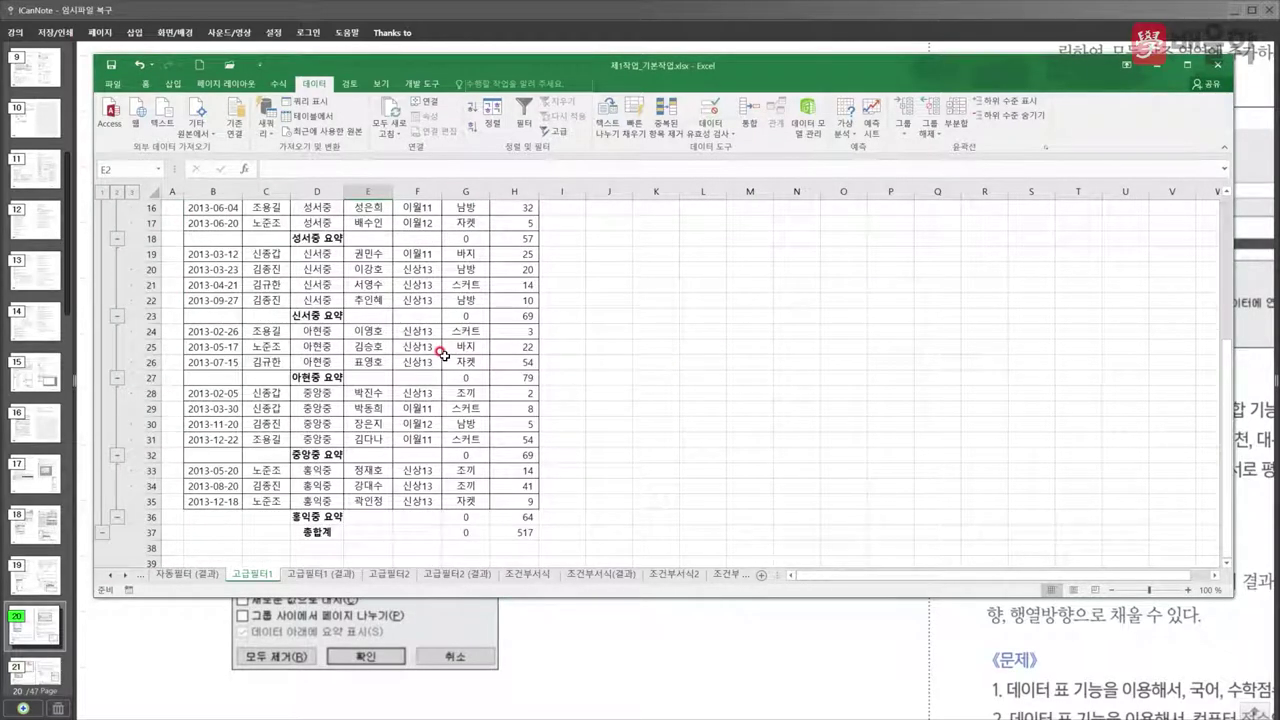
left_click_drag(342, 191, 348, 191)
scroll(369, 331, "down", 1)
scroll(369, 331, "down", 7)
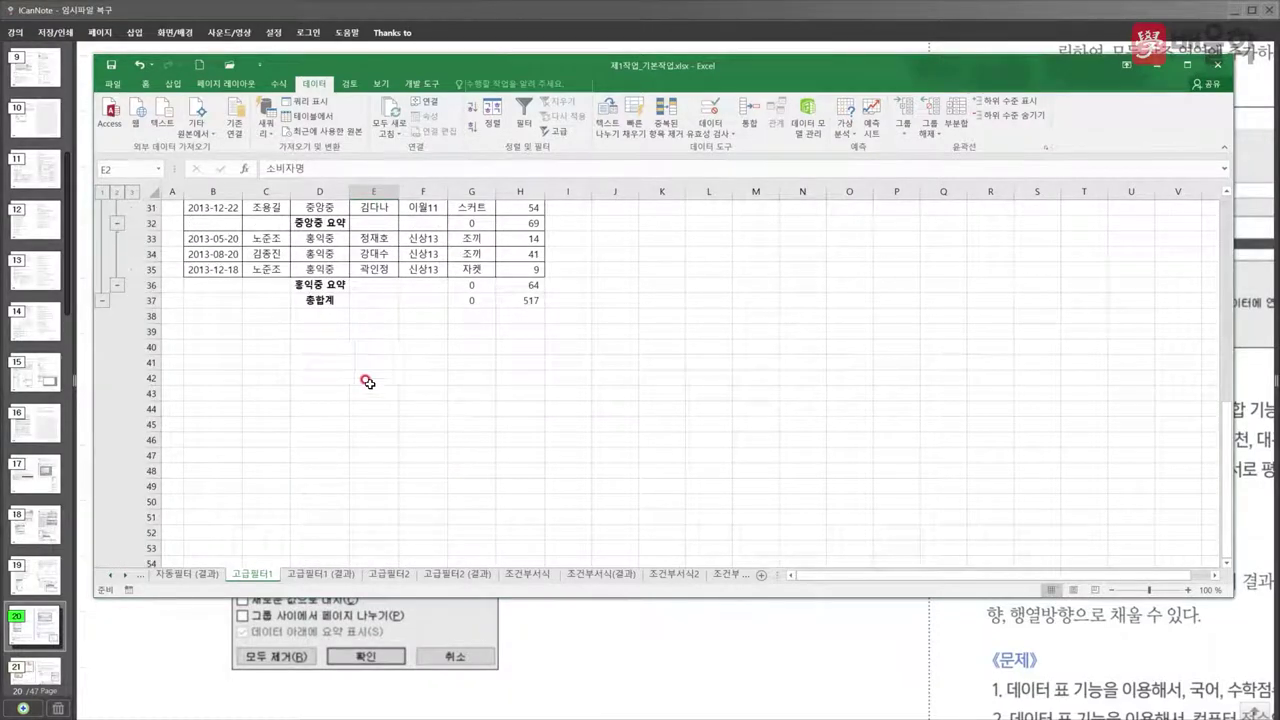
- Return to the notes and review the subtotal steps and the consolidation (통합) problem and procedure on page 20
left_click(504, 620)
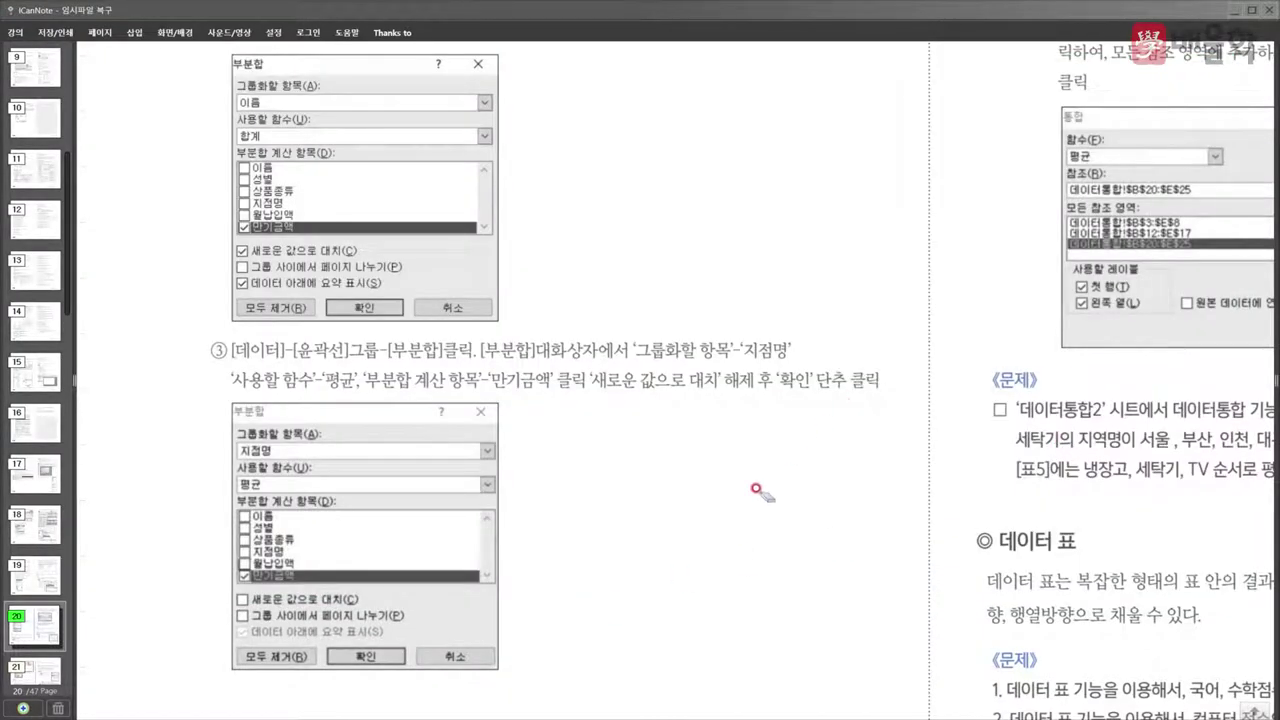
scroll(760, 492, "down", 3)
scroll(757, 492, "up", 6)
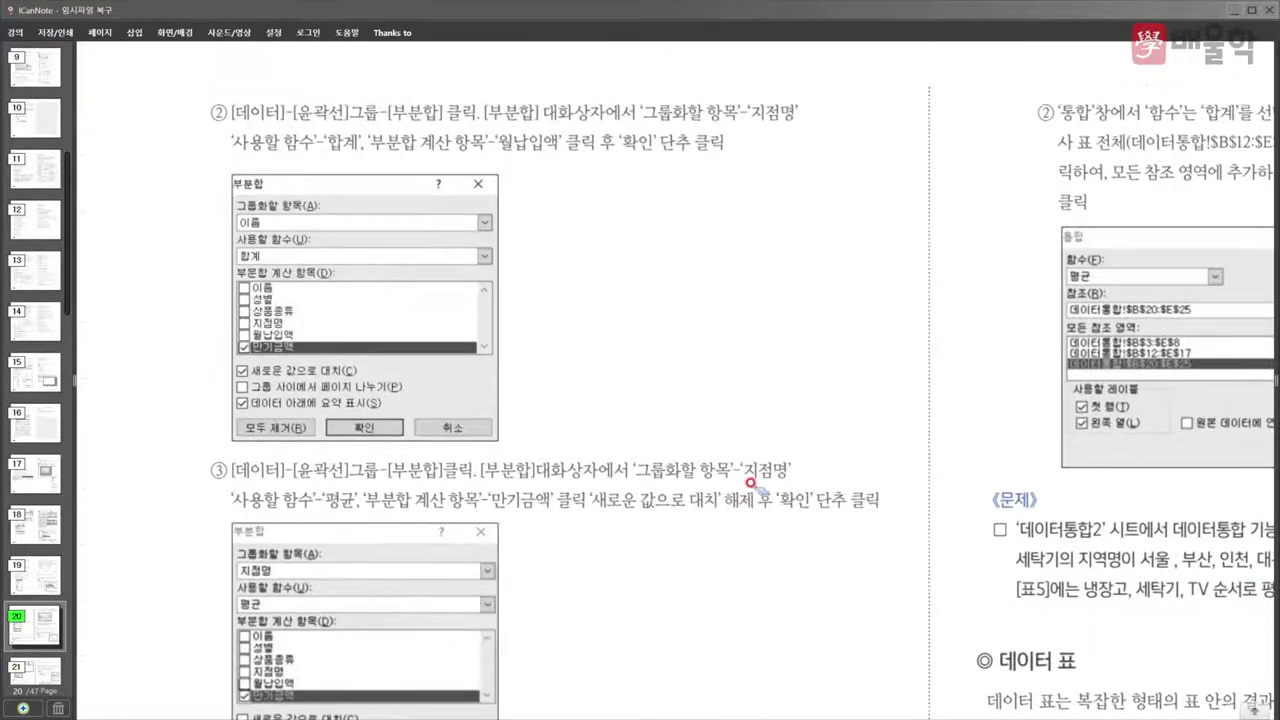
key("alt+Tab")
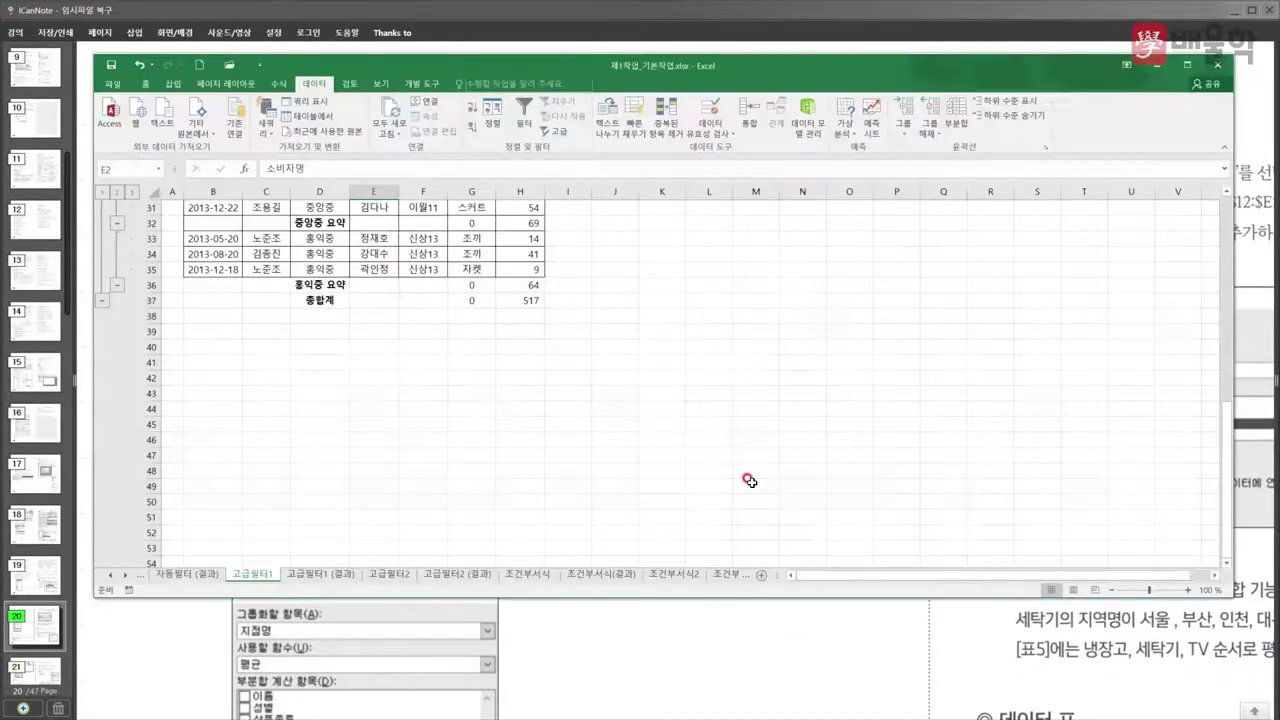
key("alt+Tab")
scroll(600, 450, "down", 5)
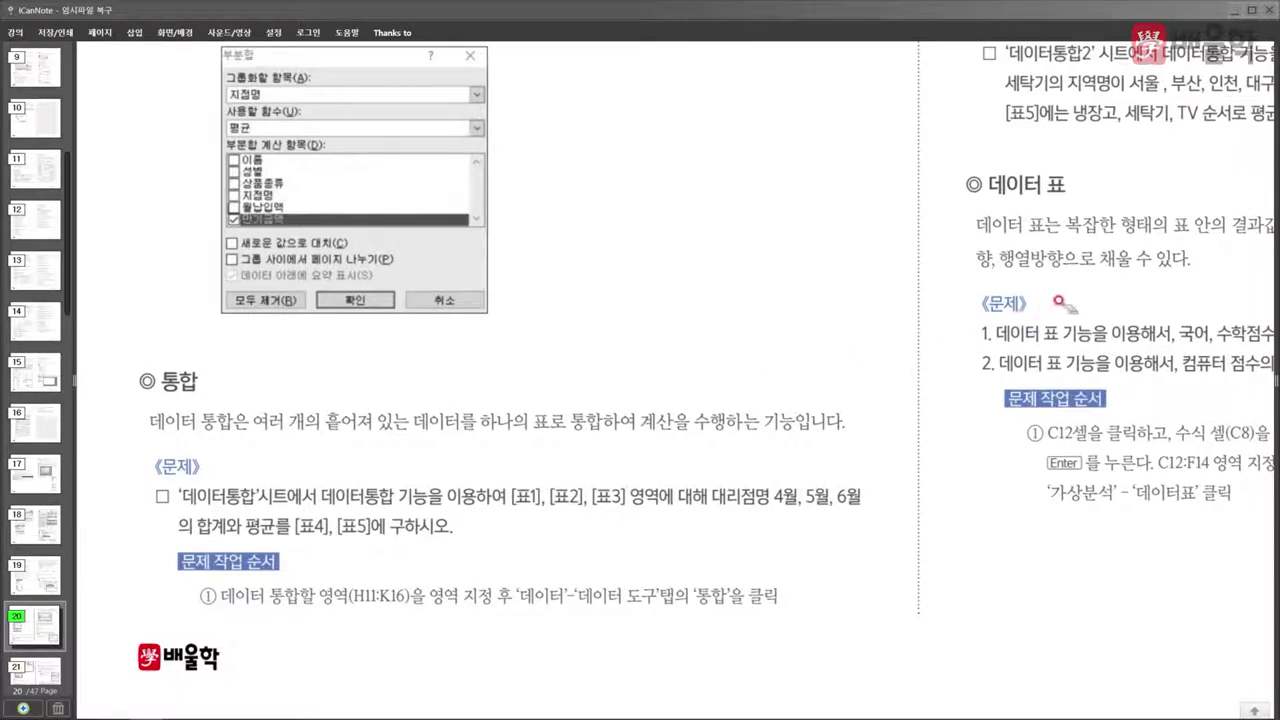
left_click_drag(1090, 268, 876, 540)
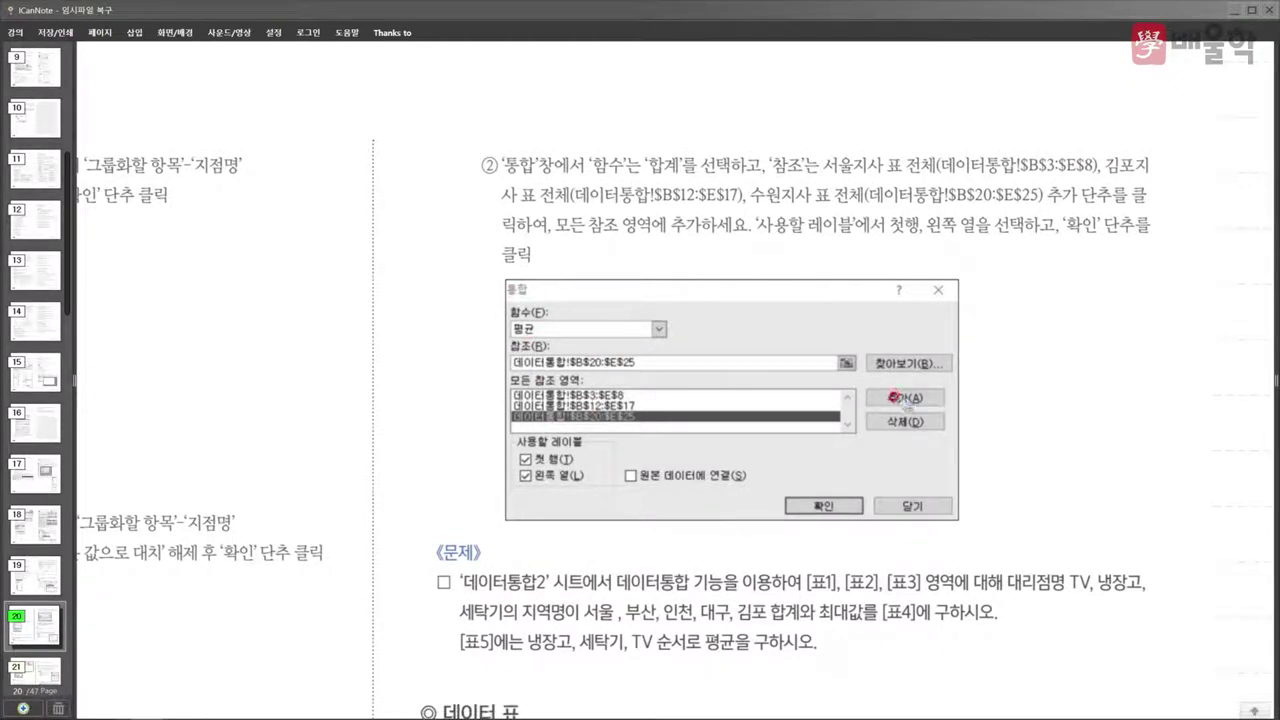
- Switch to 제3작업실습예제.xlsx and consolidate B3:E8 and B12:E17 into H11:K16 with the 합계 function, using top-row and left-column labels, and restore the window down
key("alt+Tab")
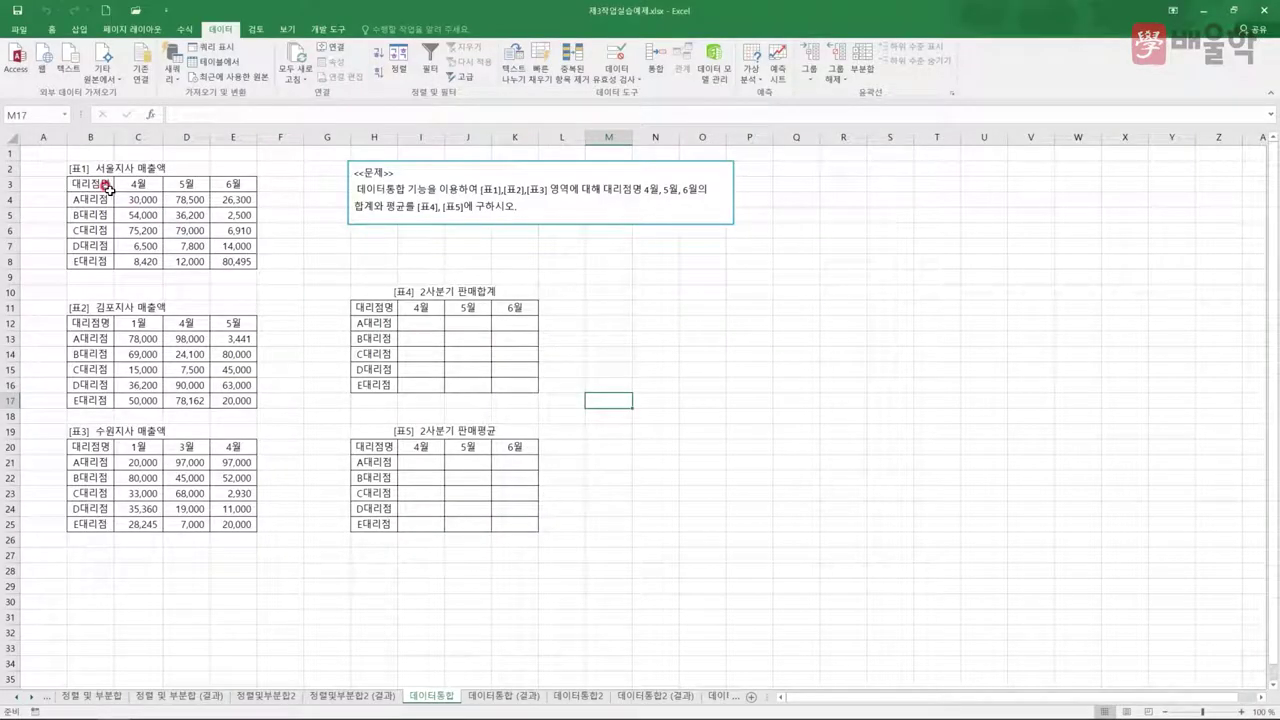
left_click_drag(357, 308, 521, 384)
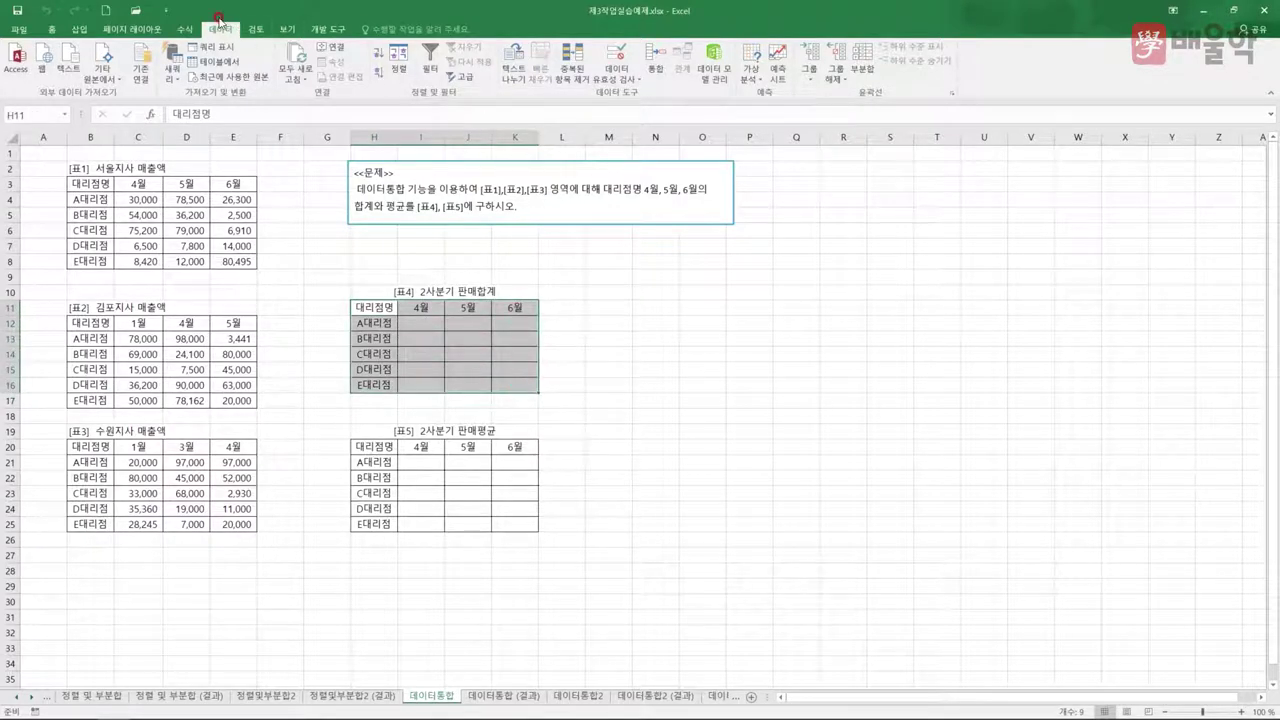
left_click(653, 62)
left_click(688, 211)
left_click(684, 246)
left_click(684, 257)
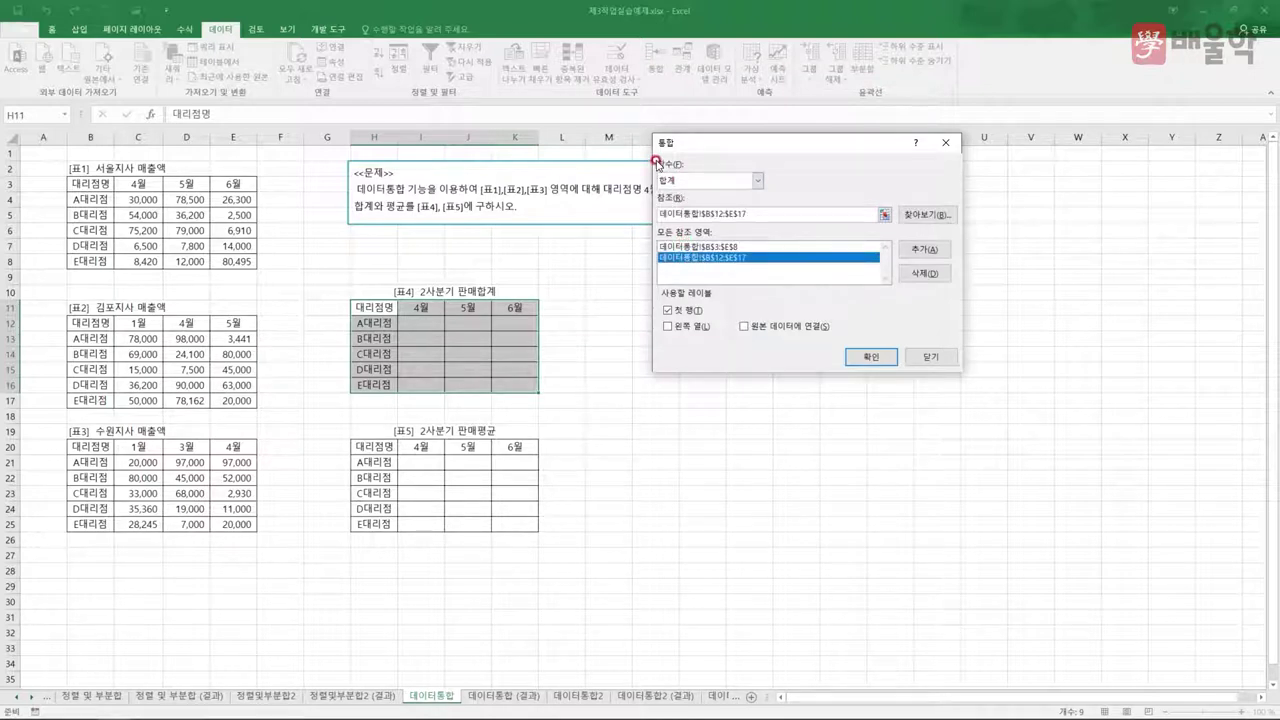
left_click(777, 152)
left_click(787, 278)
left_click(668, 326)
left_click(858, 354)
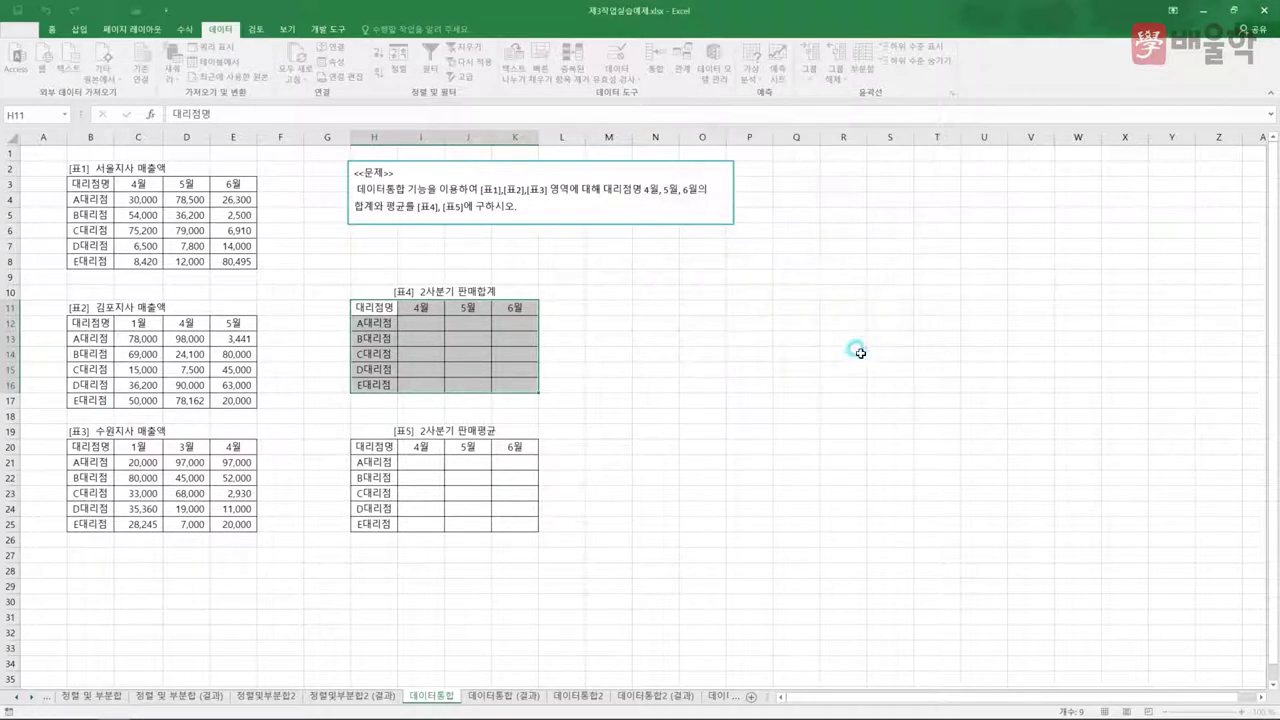
left_click_drag(987, 12, 794, 94)
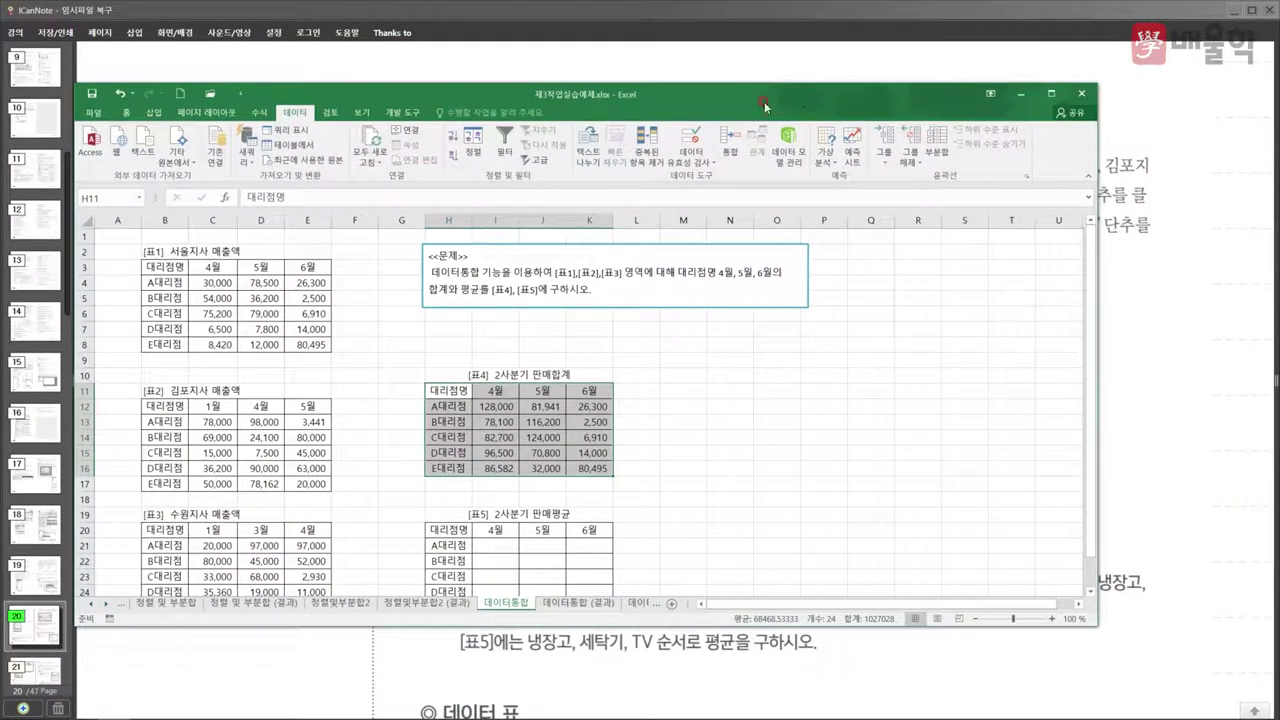
- Check the 통합 settings and close them unchanged, then return to the notes and read the data table (데이터 표) section on pages 20–21
left_click(731, 152)
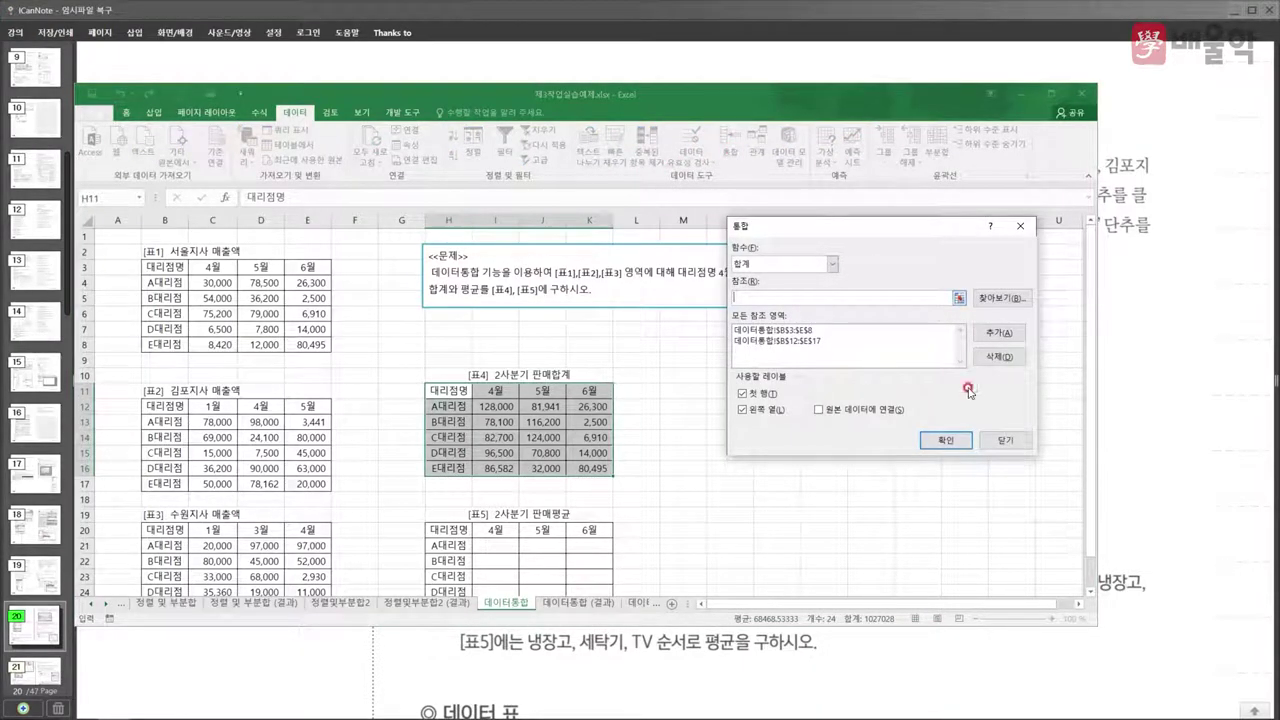
left_click(1005, 444)
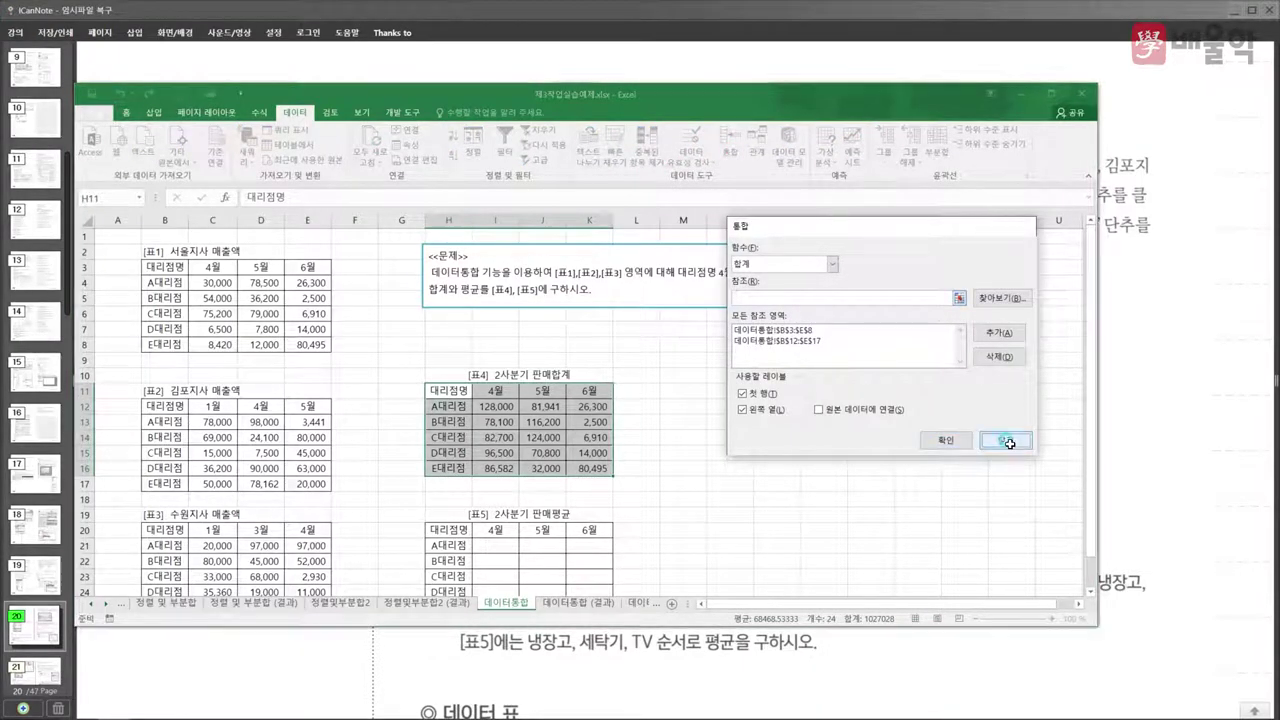
left_click(1115, 291)
scroll(980, 305, "down", 3)
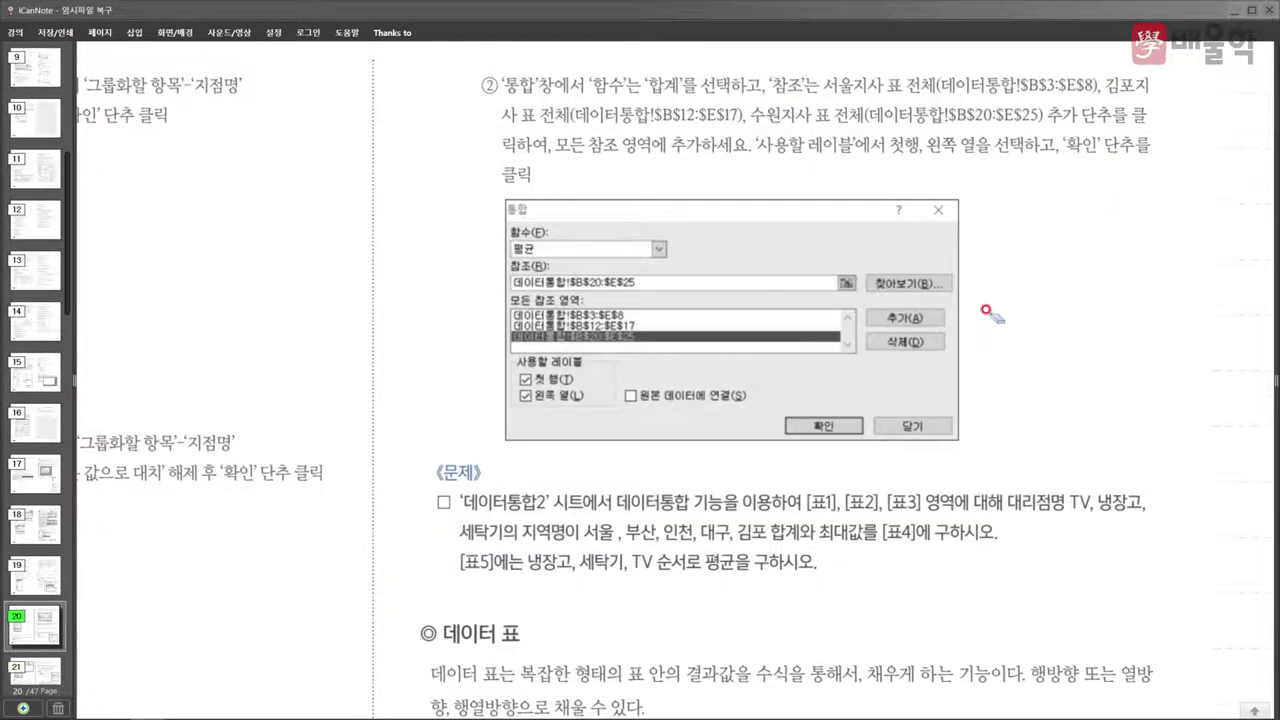
scroll(968, 313, "down", 5)
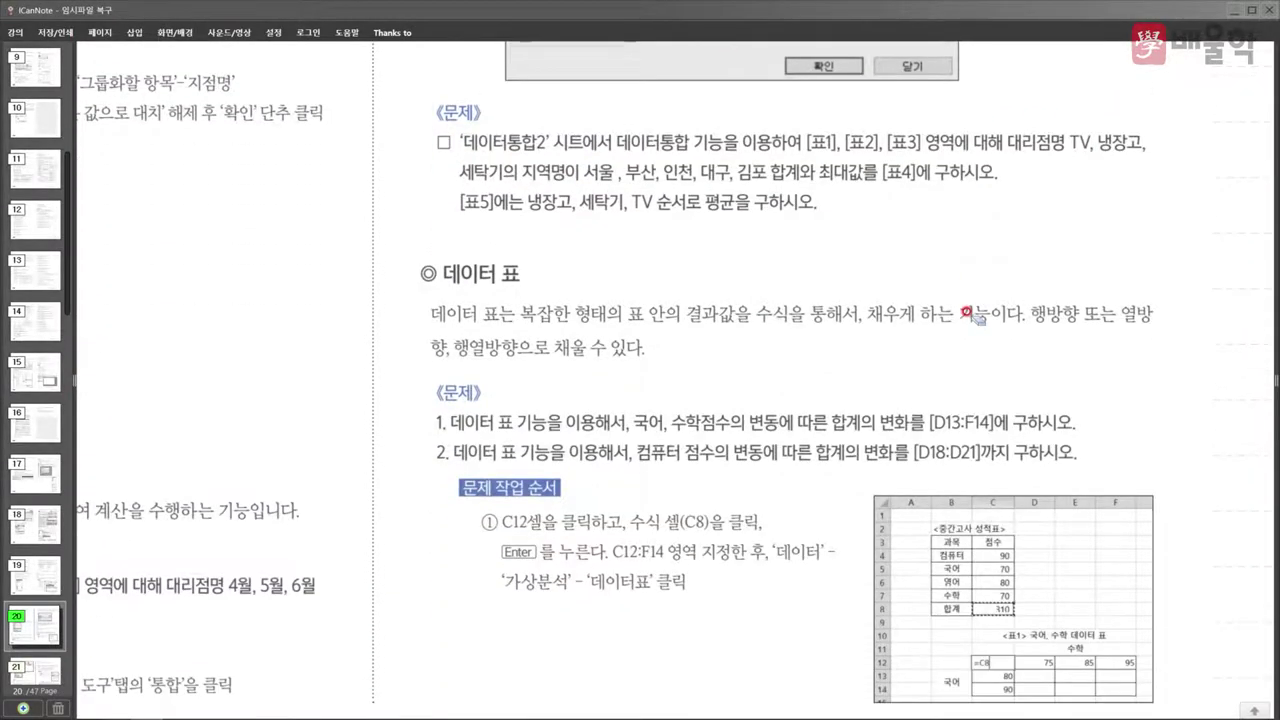
scroll(968, 313, "down", 1)
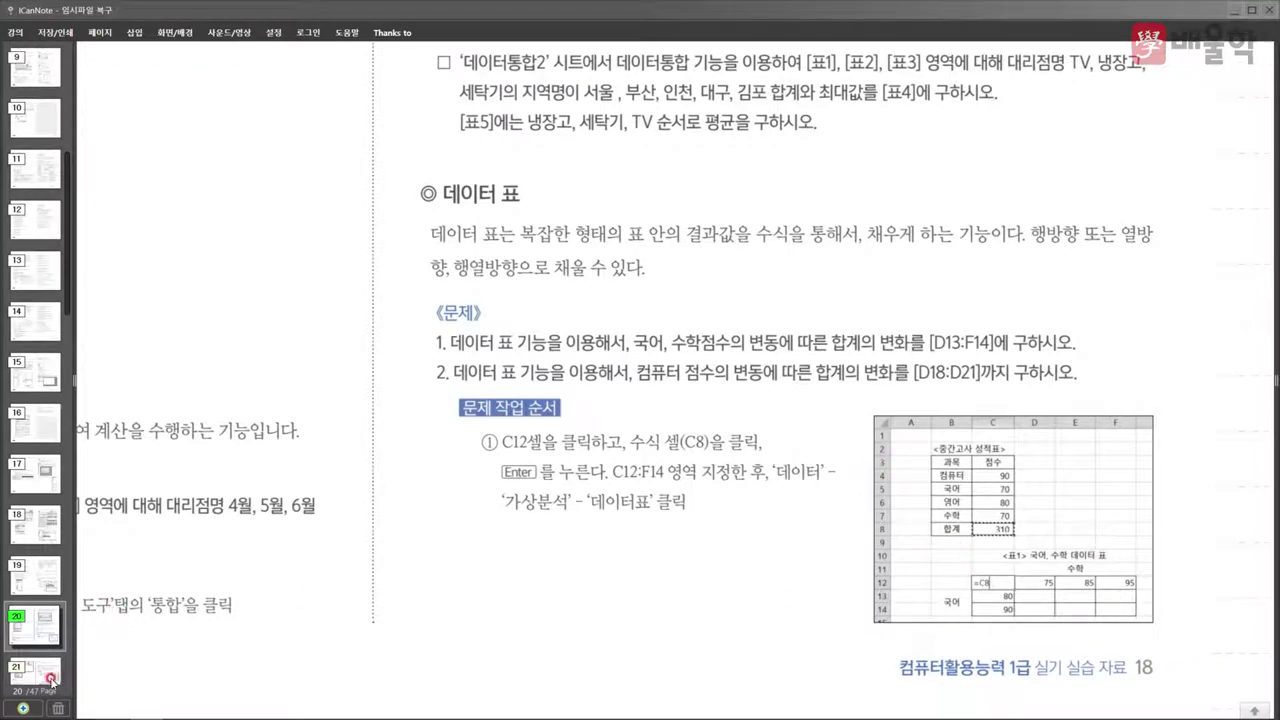
left_click(47, 677)
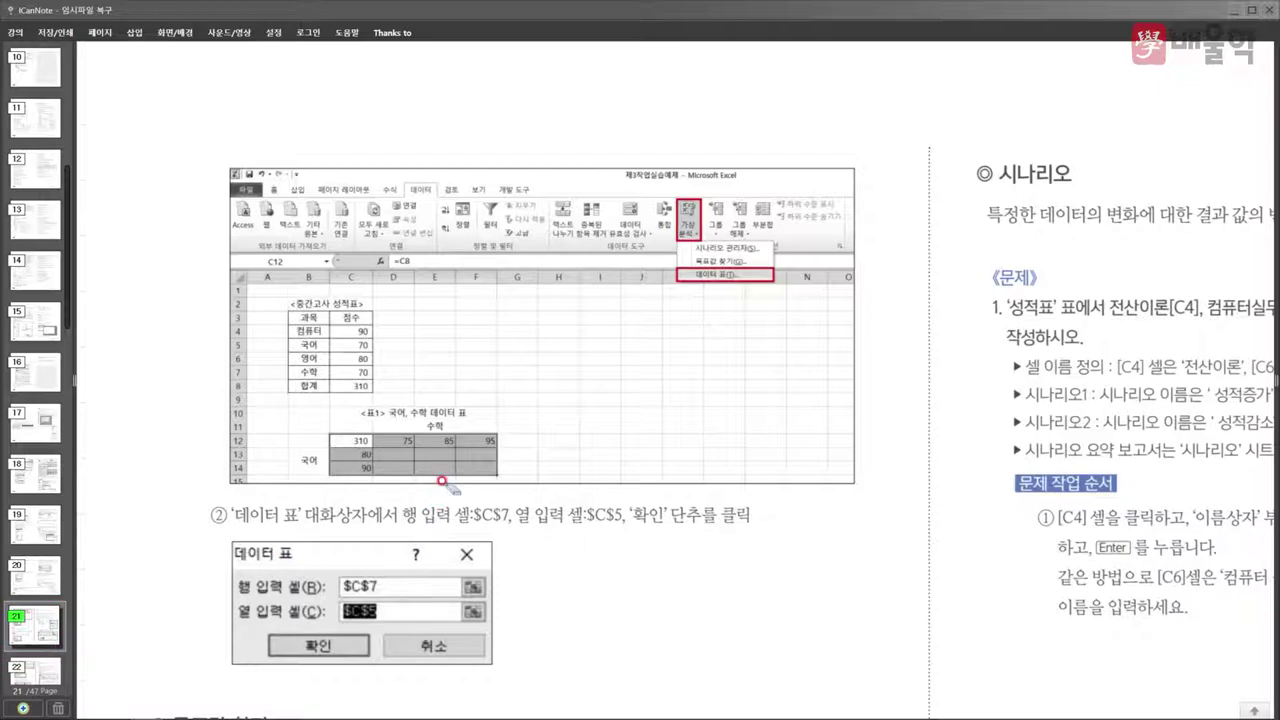
scroll(441, 481, "down", 2)
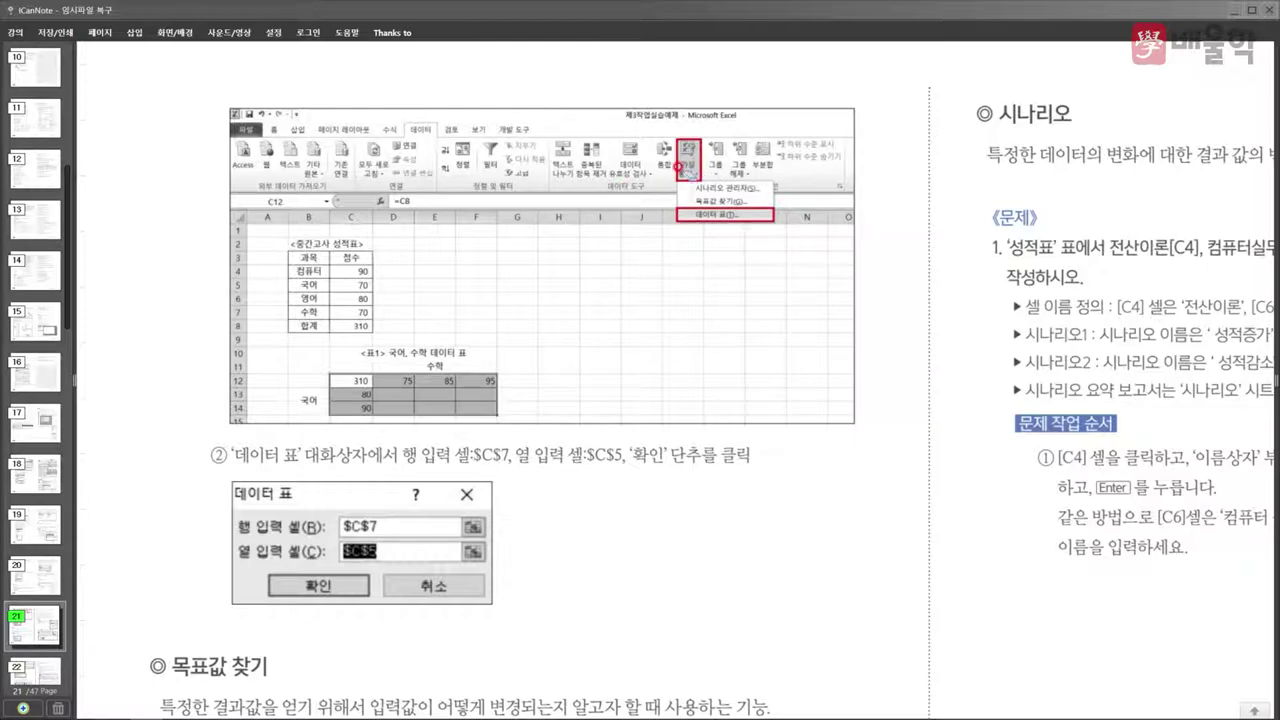
- Switch back to 제3작업실습예제.xlsx in Excel and open the 데이터 표 sheet
key("alt+Tab")
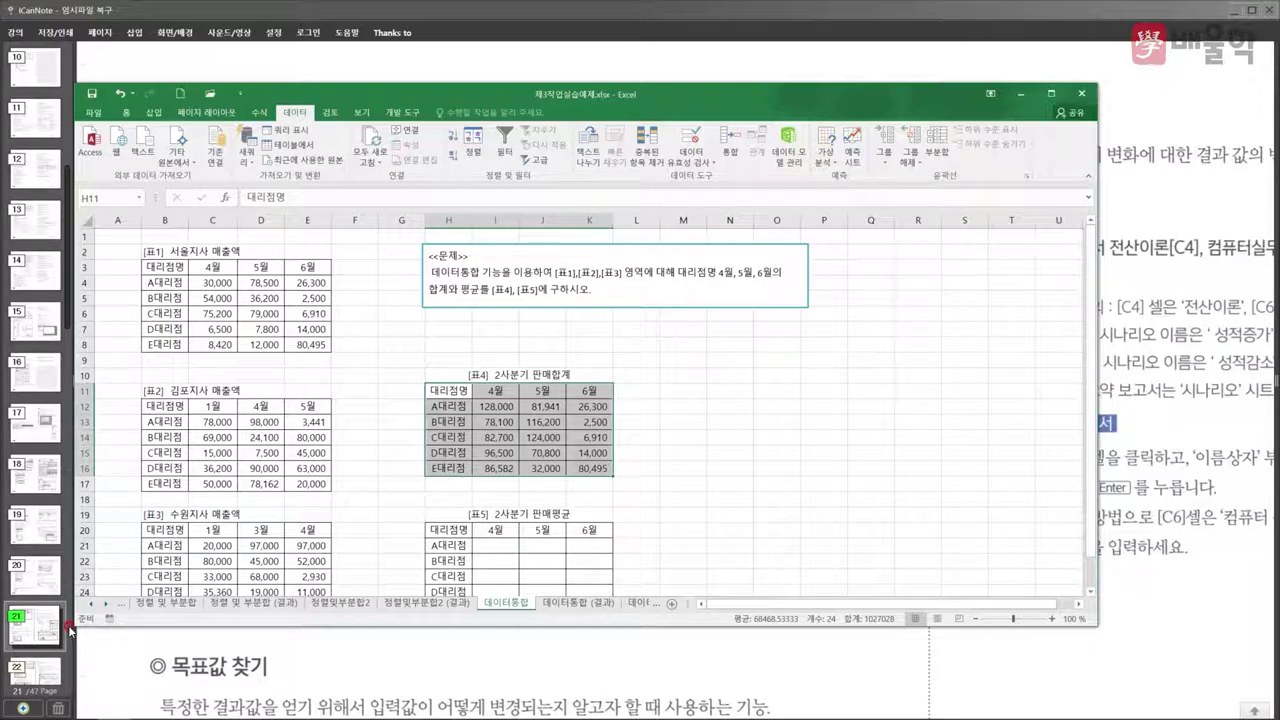
left_click(102, 605)
left_click(104, 606)
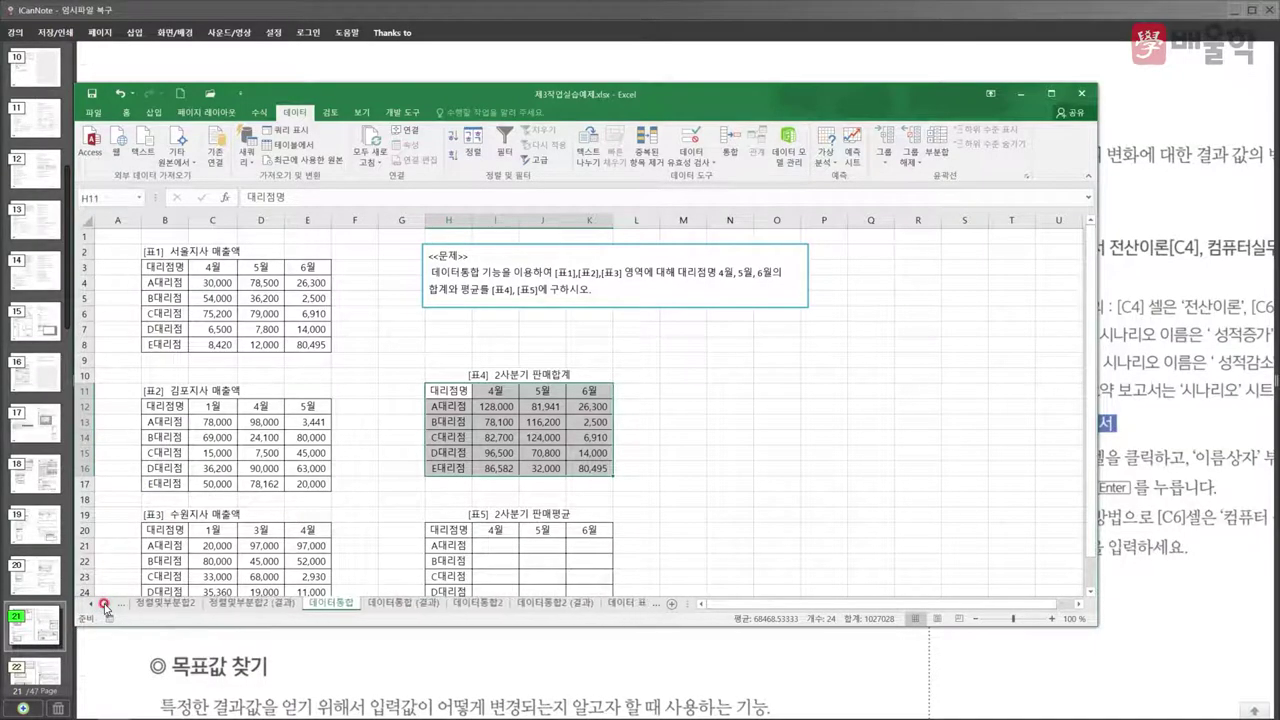
left_click(628, 604)
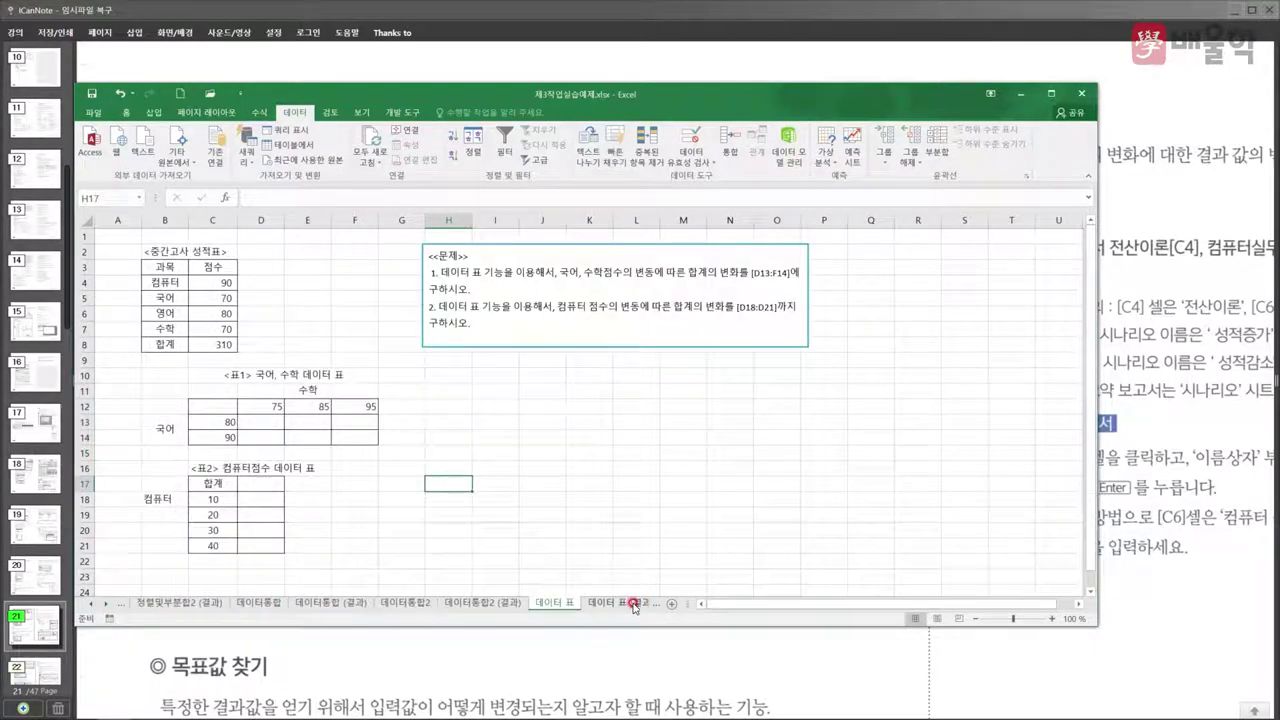
left_click(583, 500)
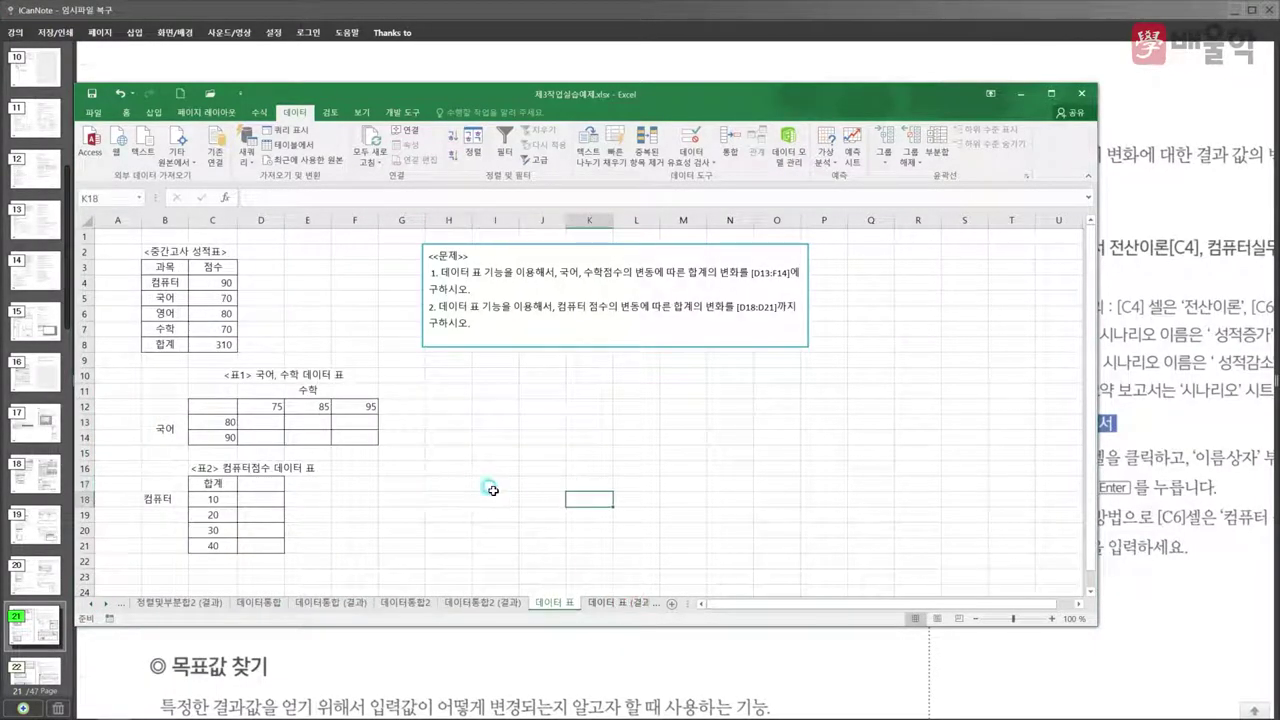
- Enter the formula =C8 in cell C12 to link the corner of 표1 to the total score
left_click(222, 408)
type("=")
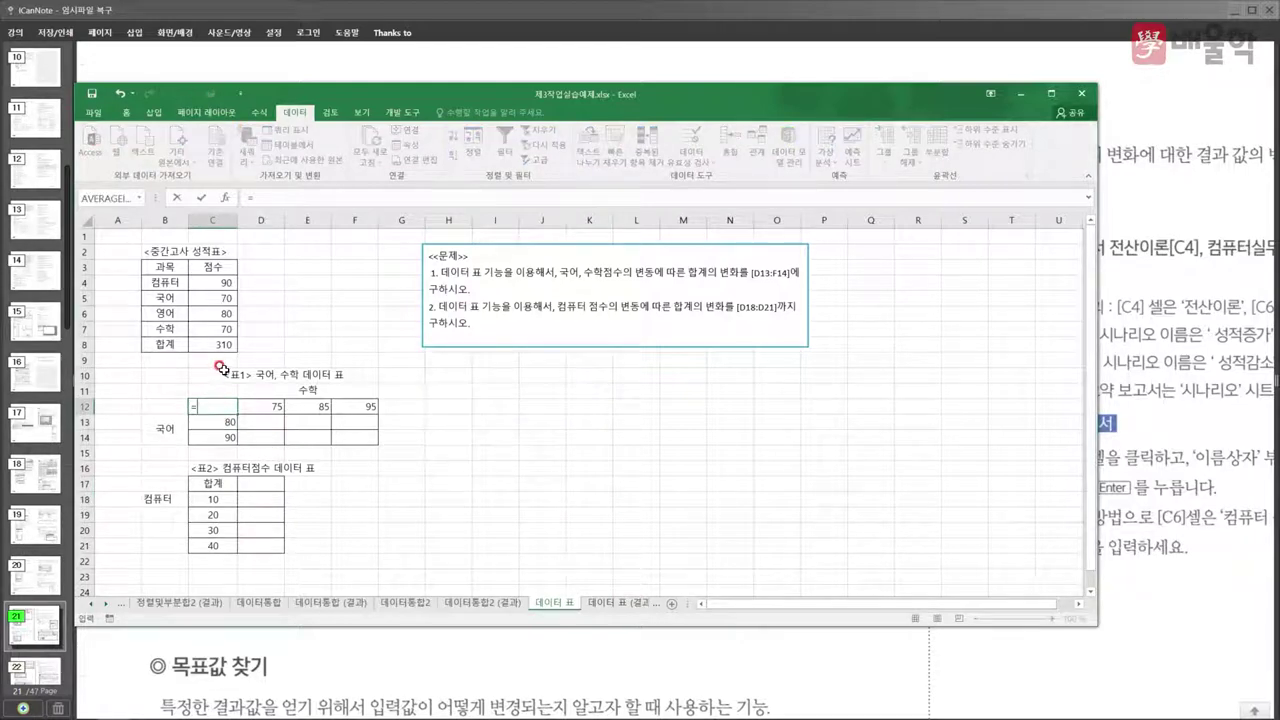
left_click(224, 344)
key("Return")
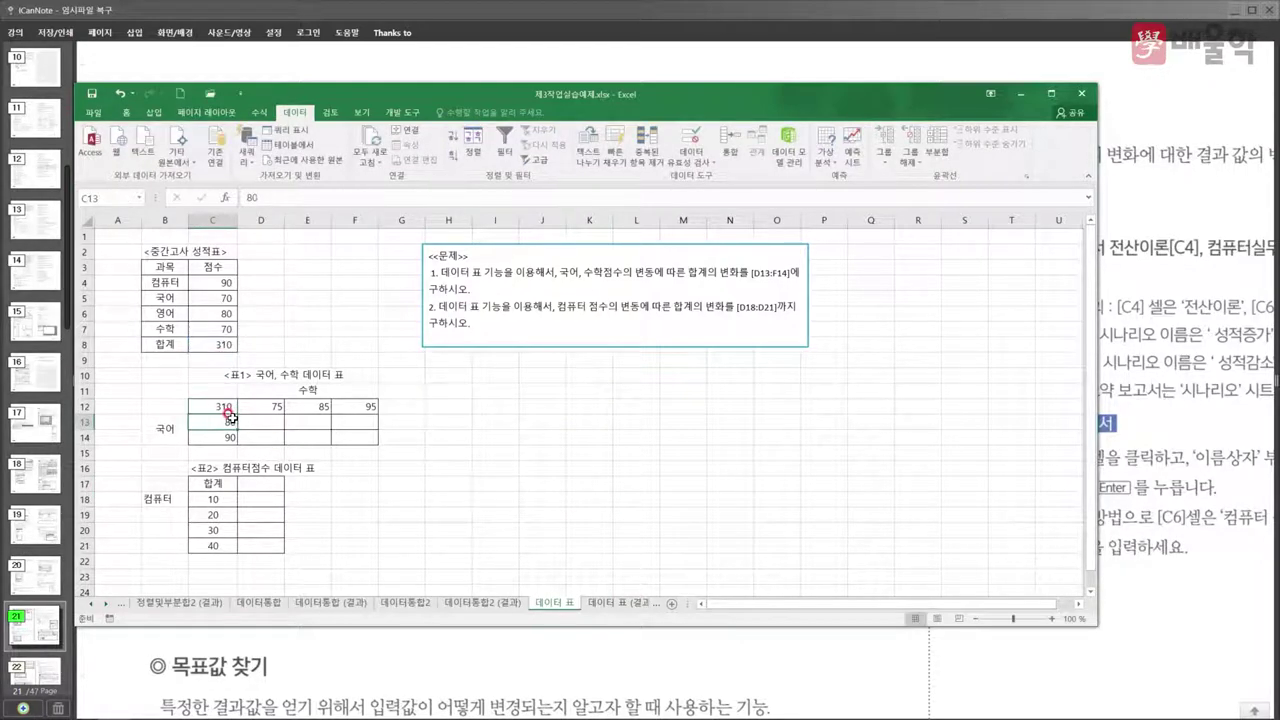
- Create a what-if data table on C12:F14 with $C$7 as the row input cell and $C$5 as the column input cell
left_click_drag(222, 408, 358, 443)
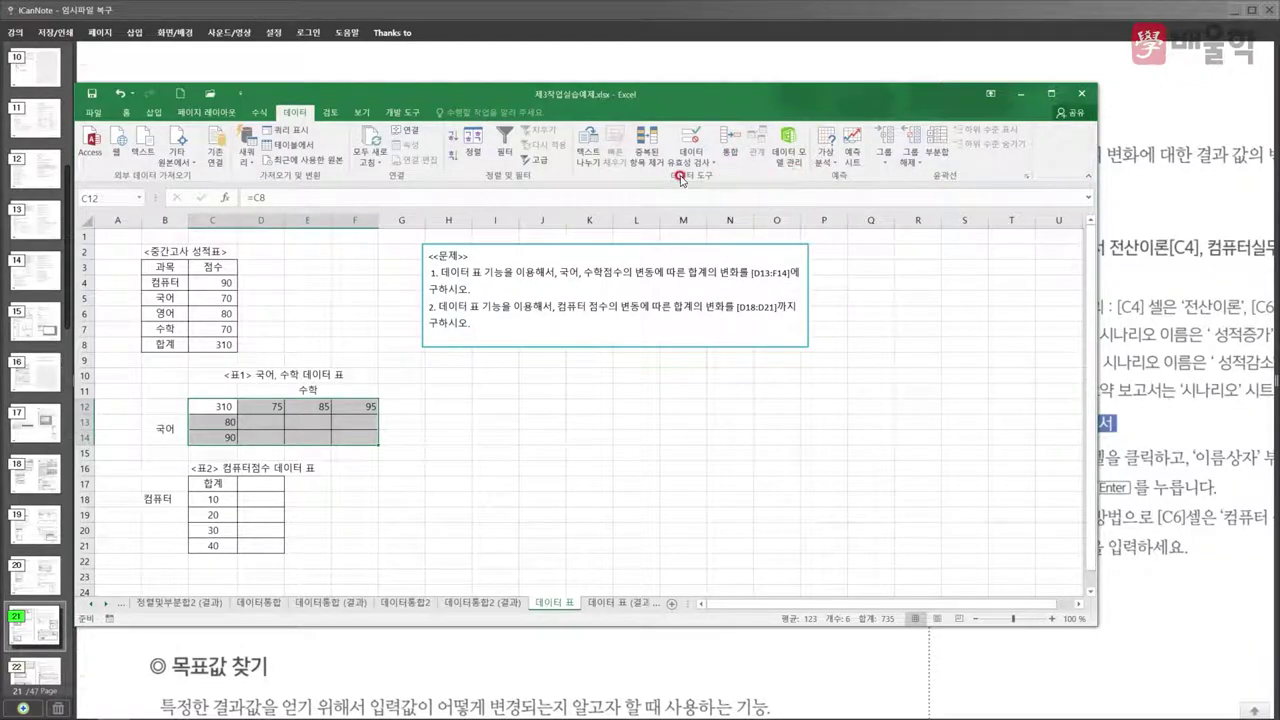
left_click(832, 168)
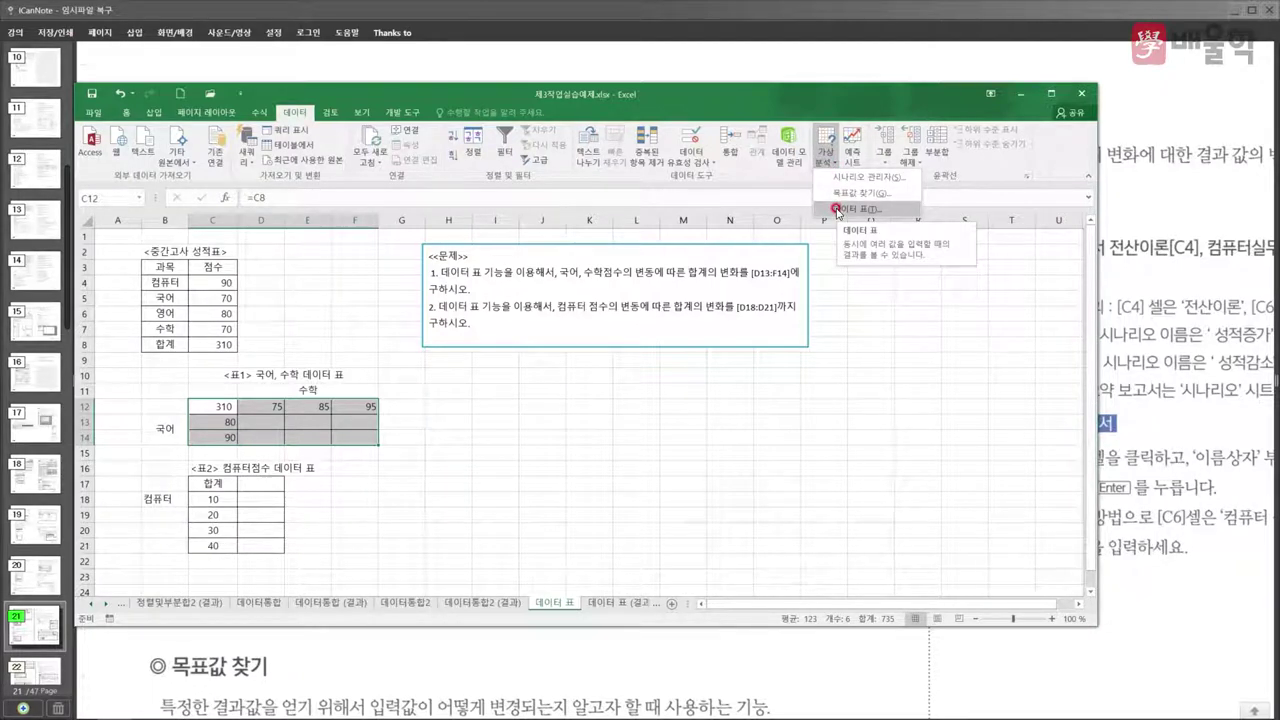
left_click(738, 180)
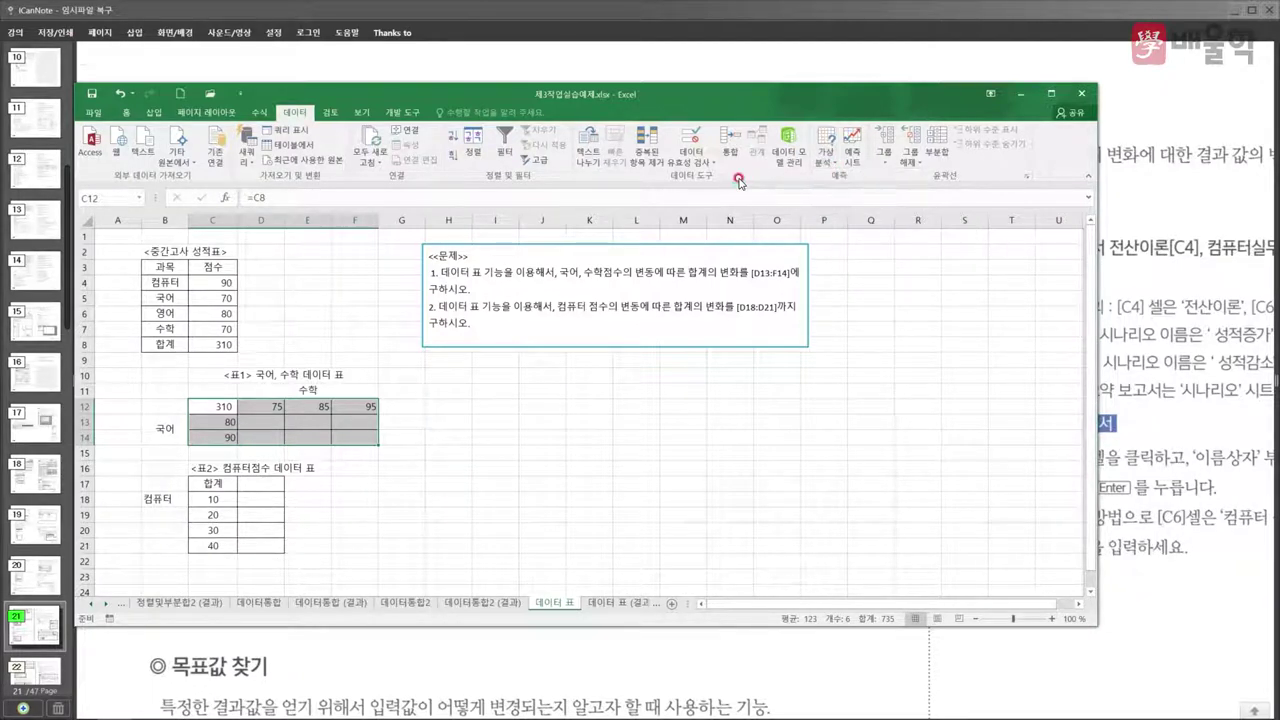
left_click(820, 168)
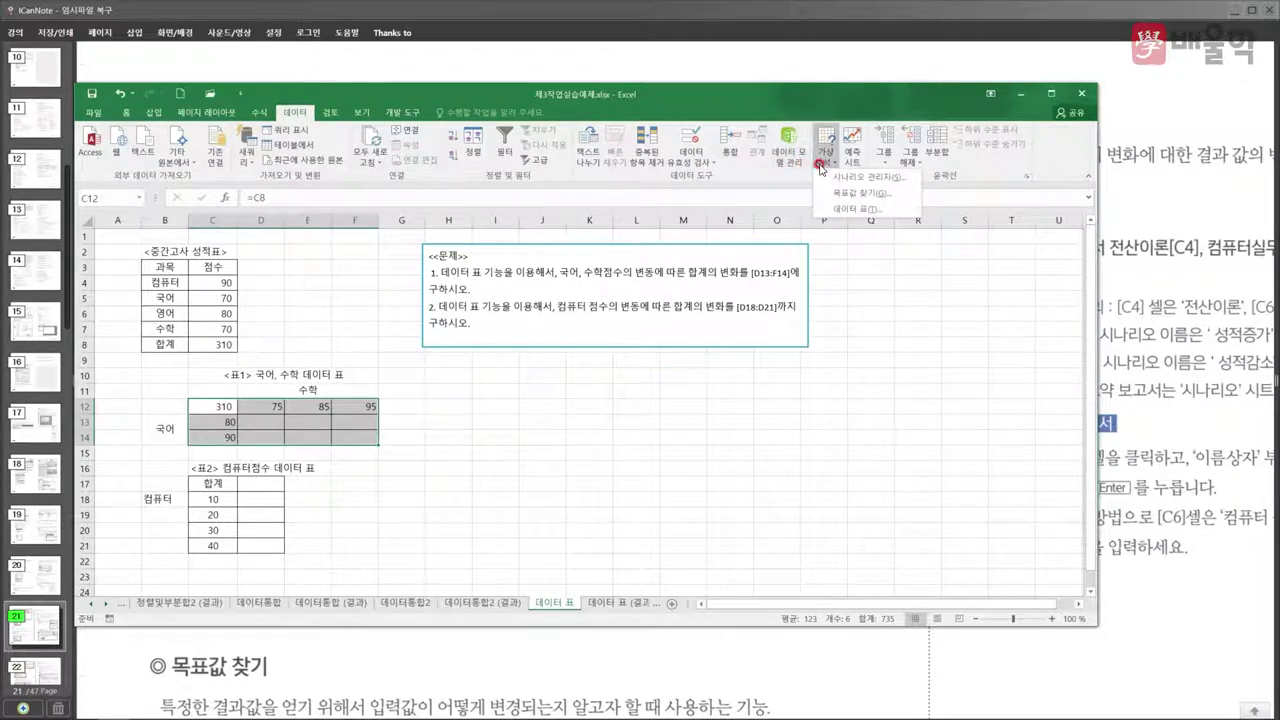
left_click(838, 209)
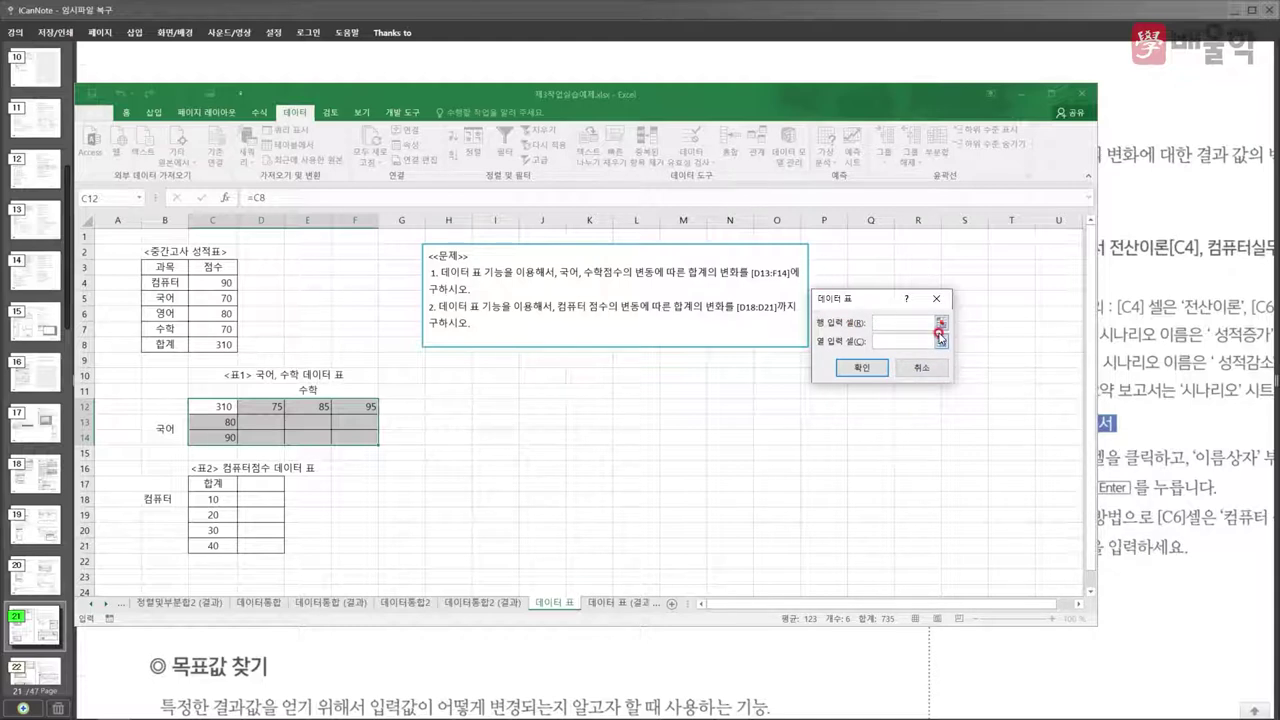
left_click(199, 328)
left_click(886, 341)
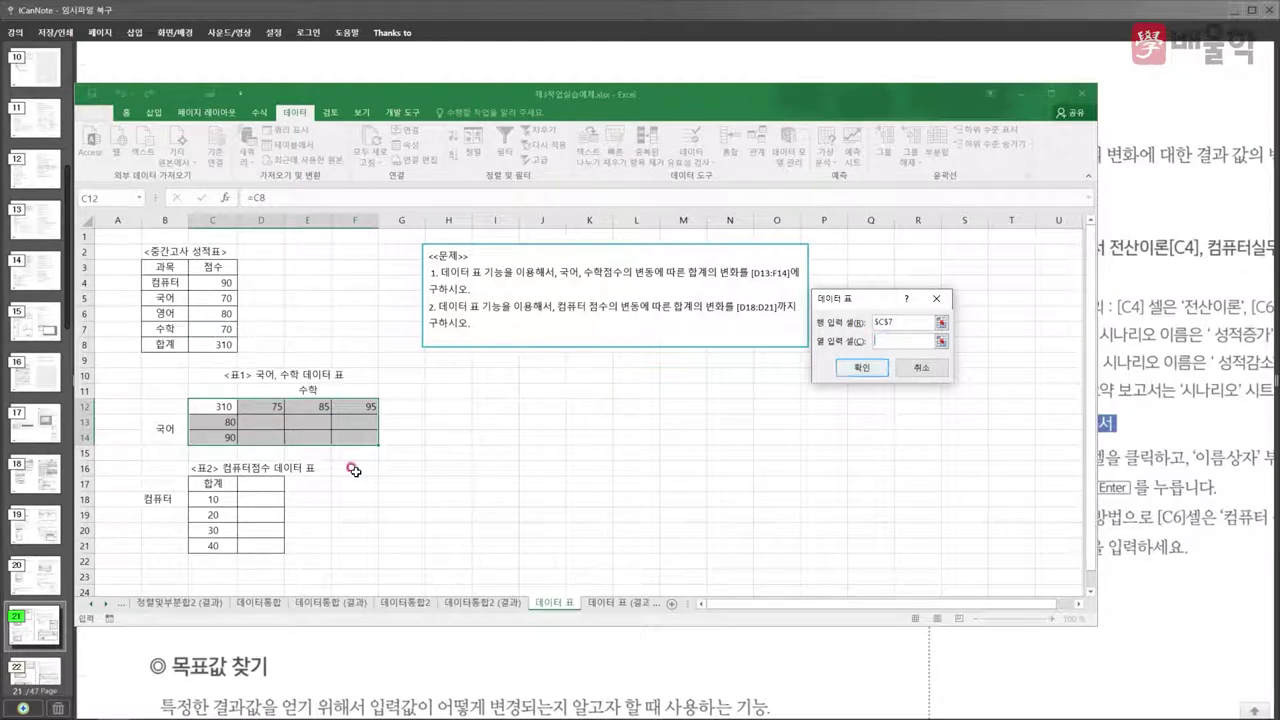
left_click(205, 298)
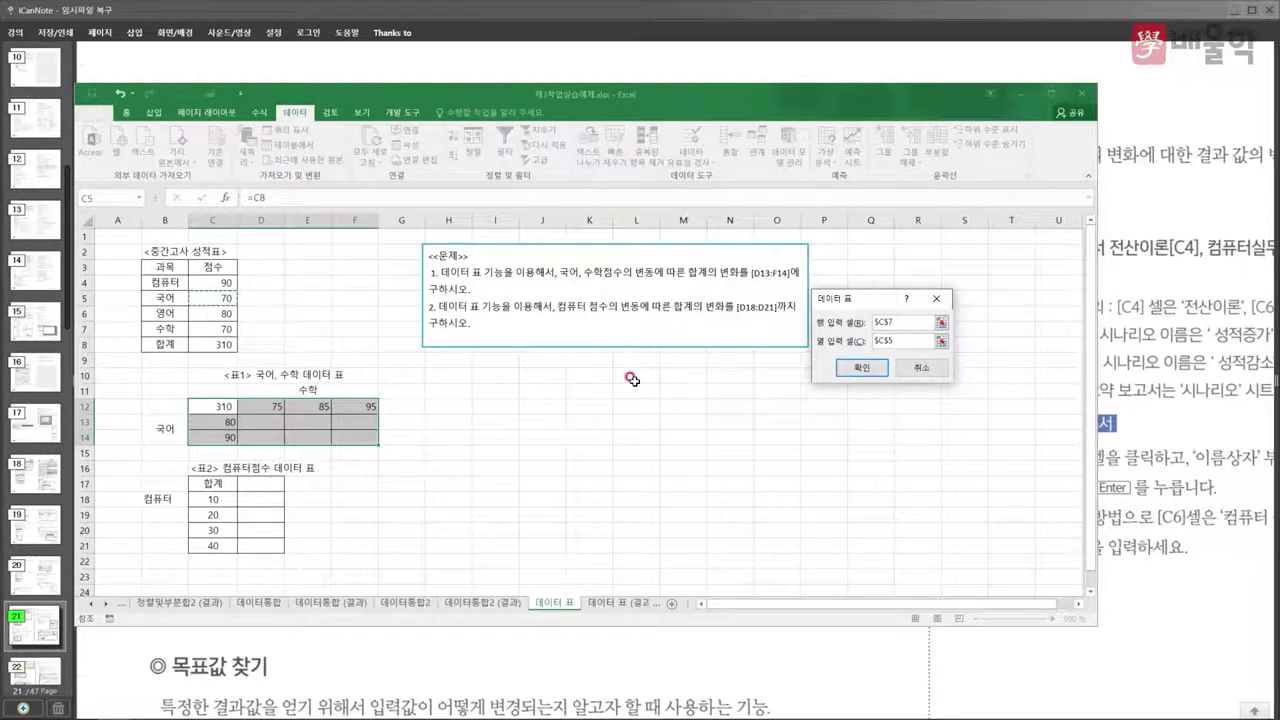
left_click(850, 369)
left_click(636, 462)
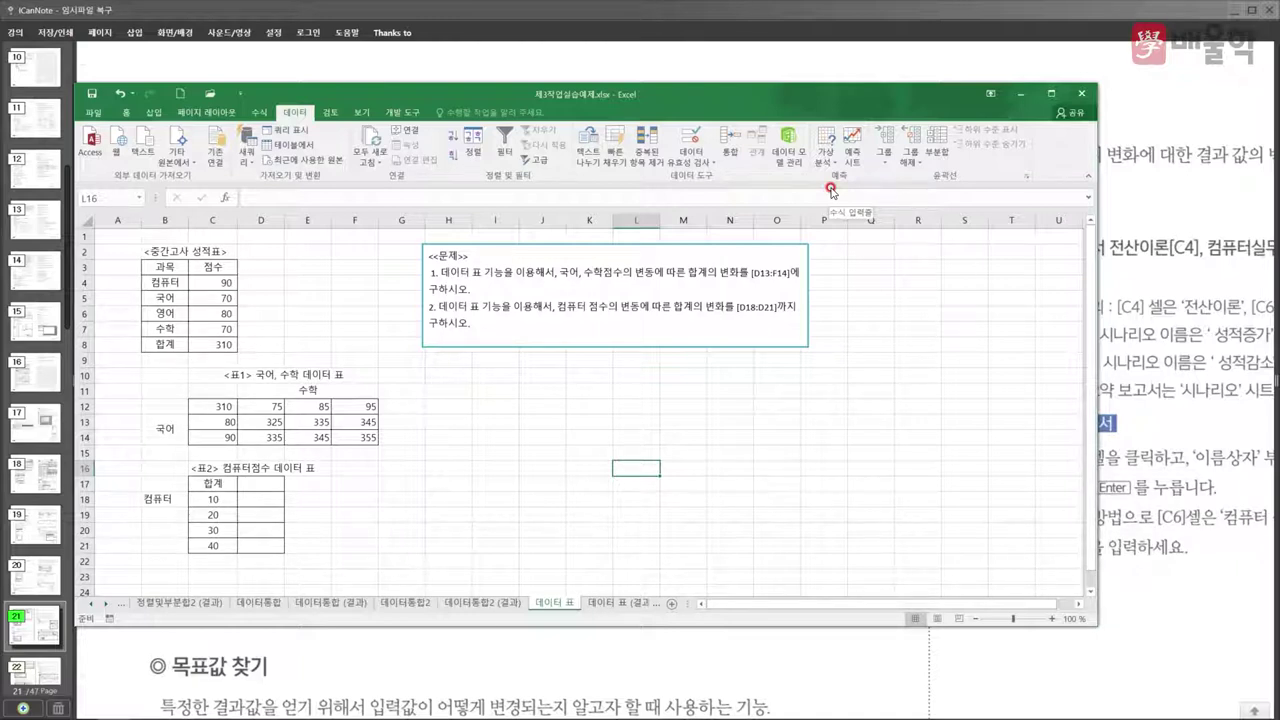
- Return to the notes and review the Goal Seek (목표값 찾기) problem and its procedure on page 21
left_click(718, 684)
scroll(735, 650, "down", 5)
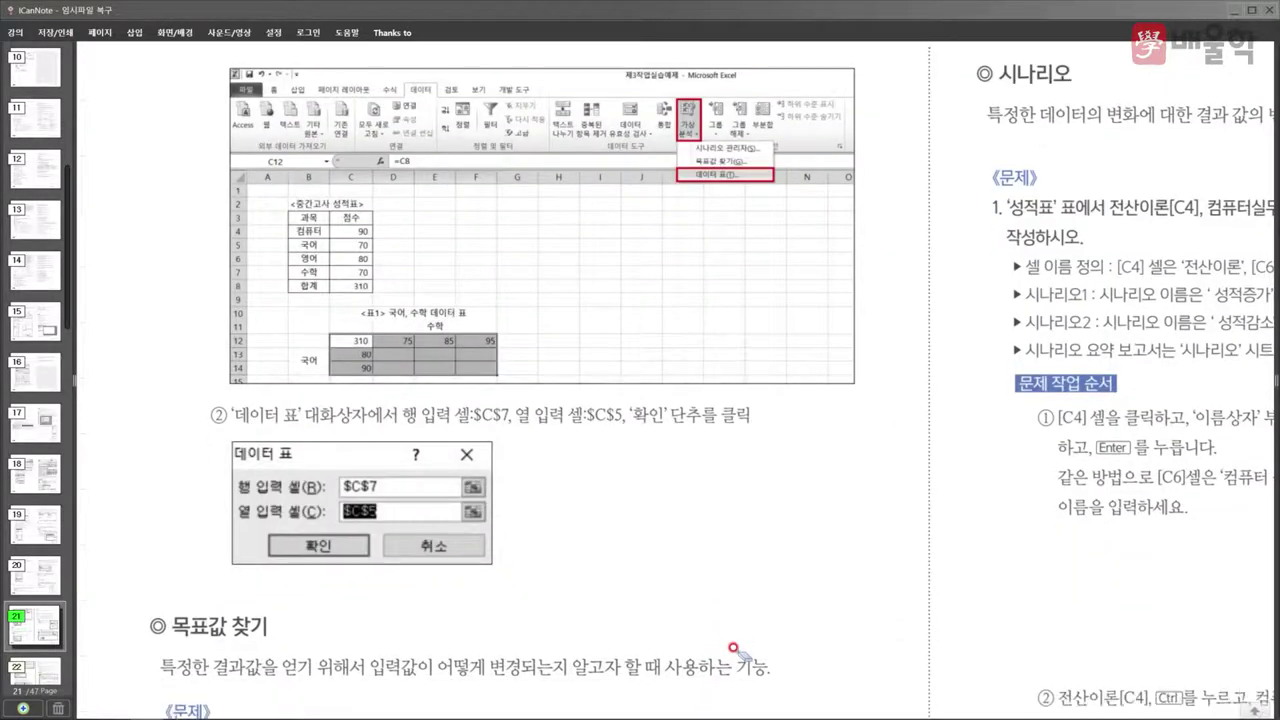
scroll(735, 648, "down", 3)
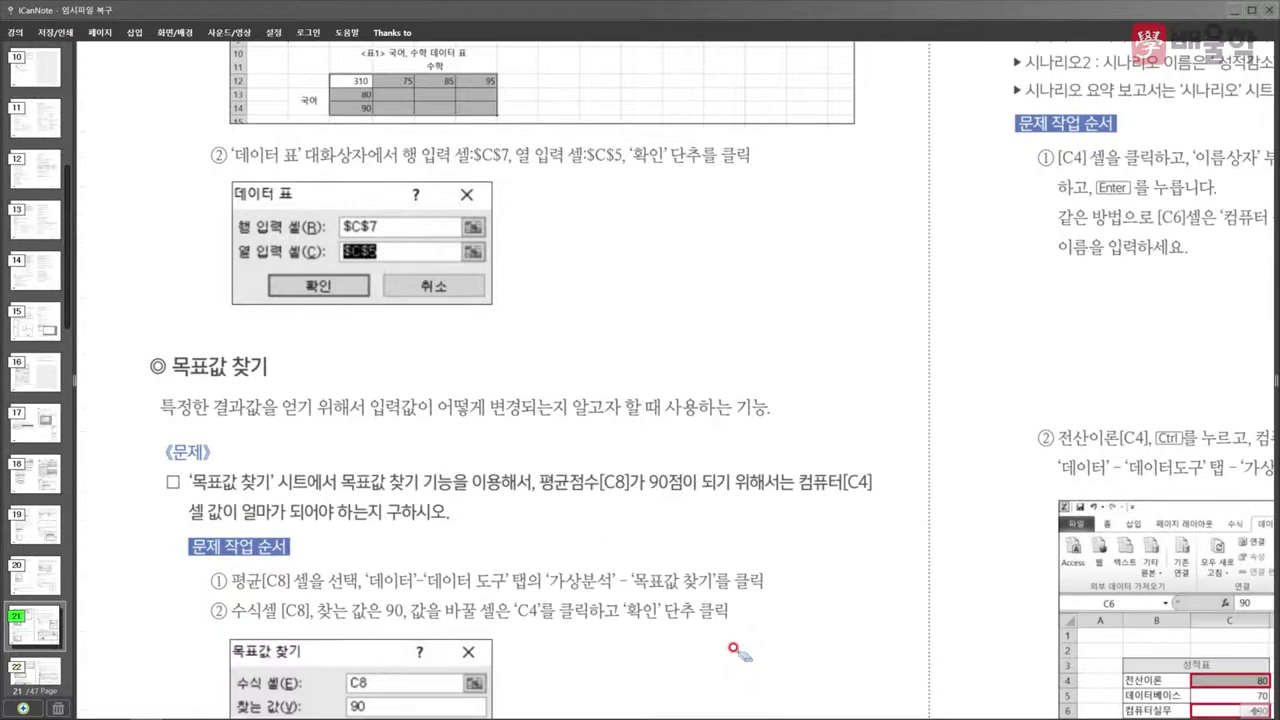
scroll(735, 651, "down", 2)
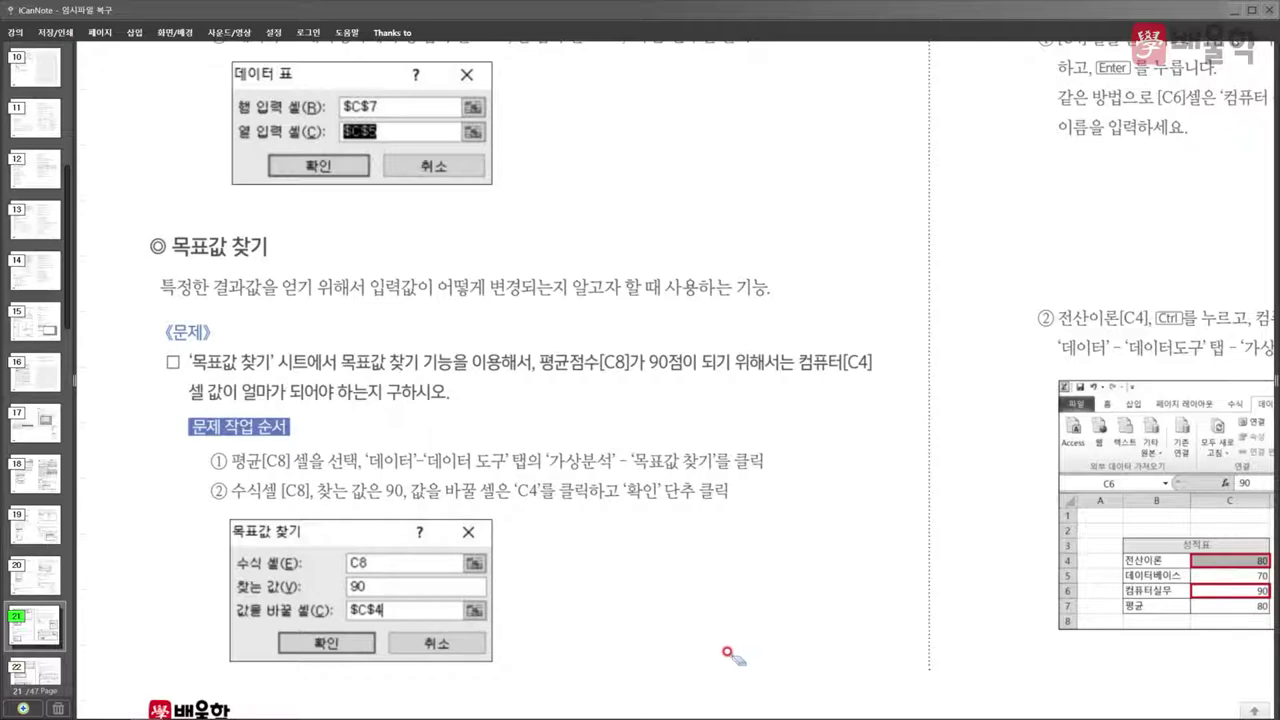
- Switch back to Excel and open the 목표값 찾기 sheet
key("alt+Tab")
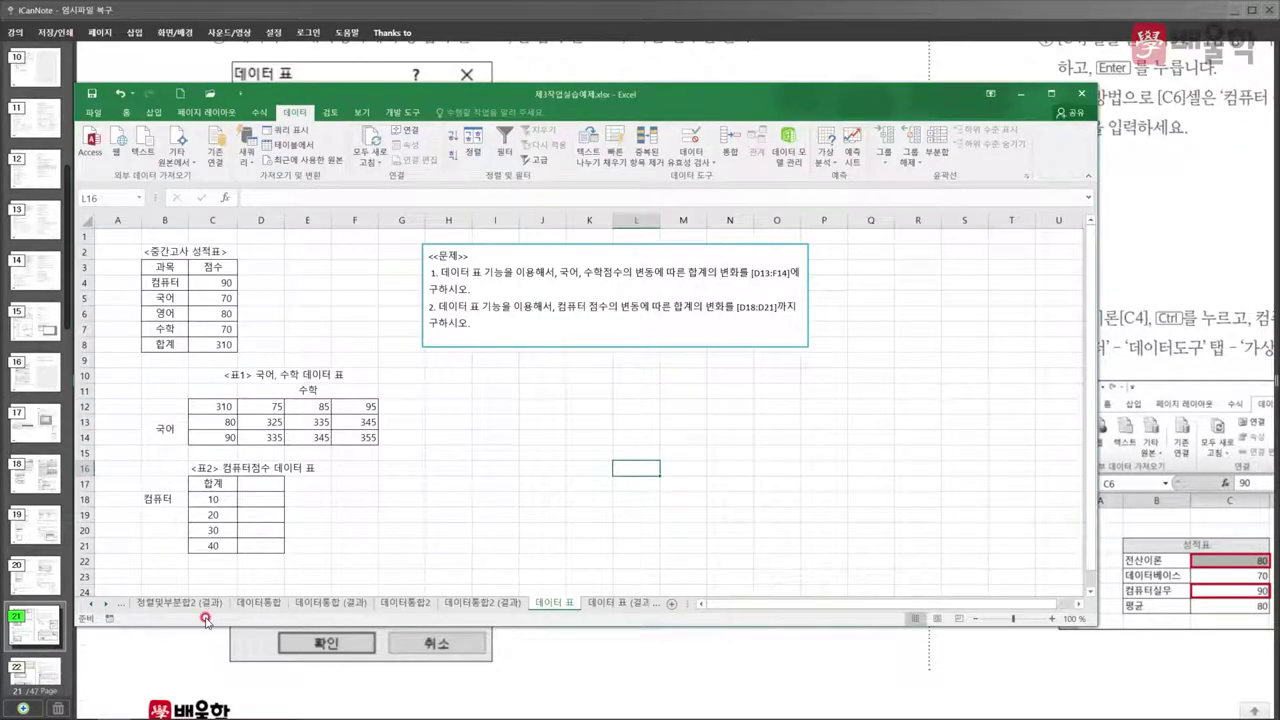
left_click(105, 604)
left_click(105, 604)
left_click(105, 604)
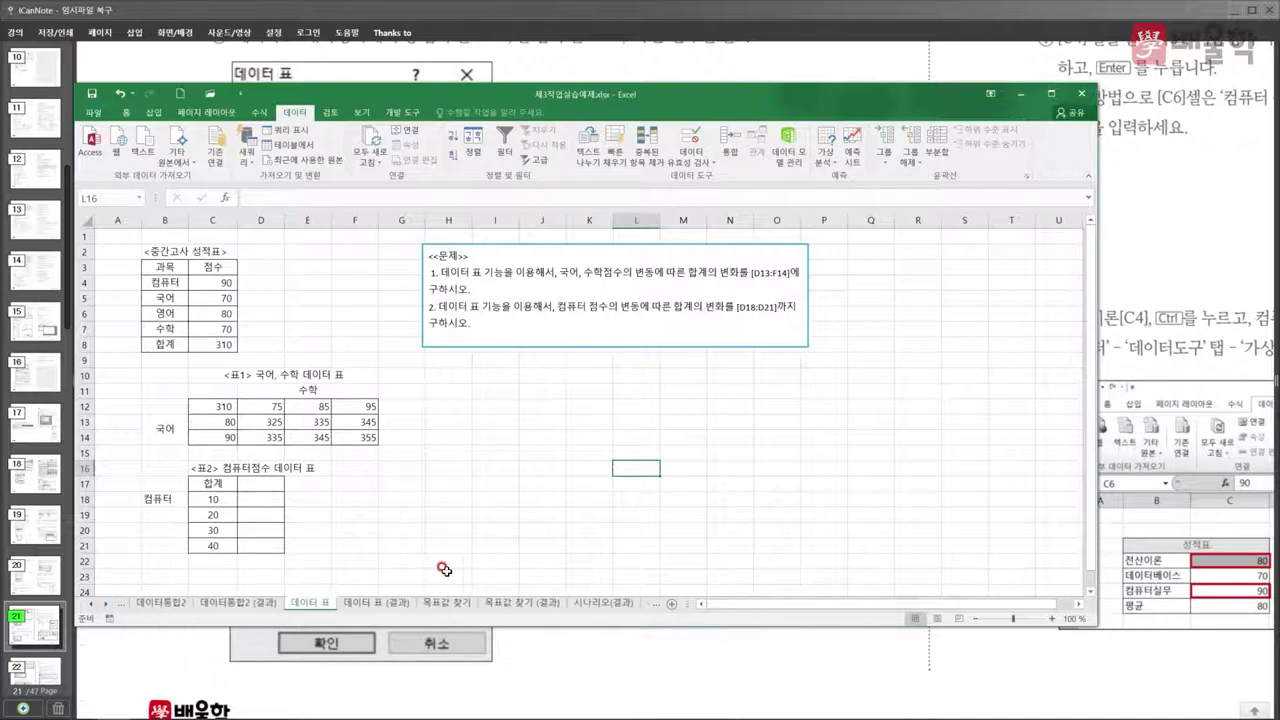
left_click(450, 603)
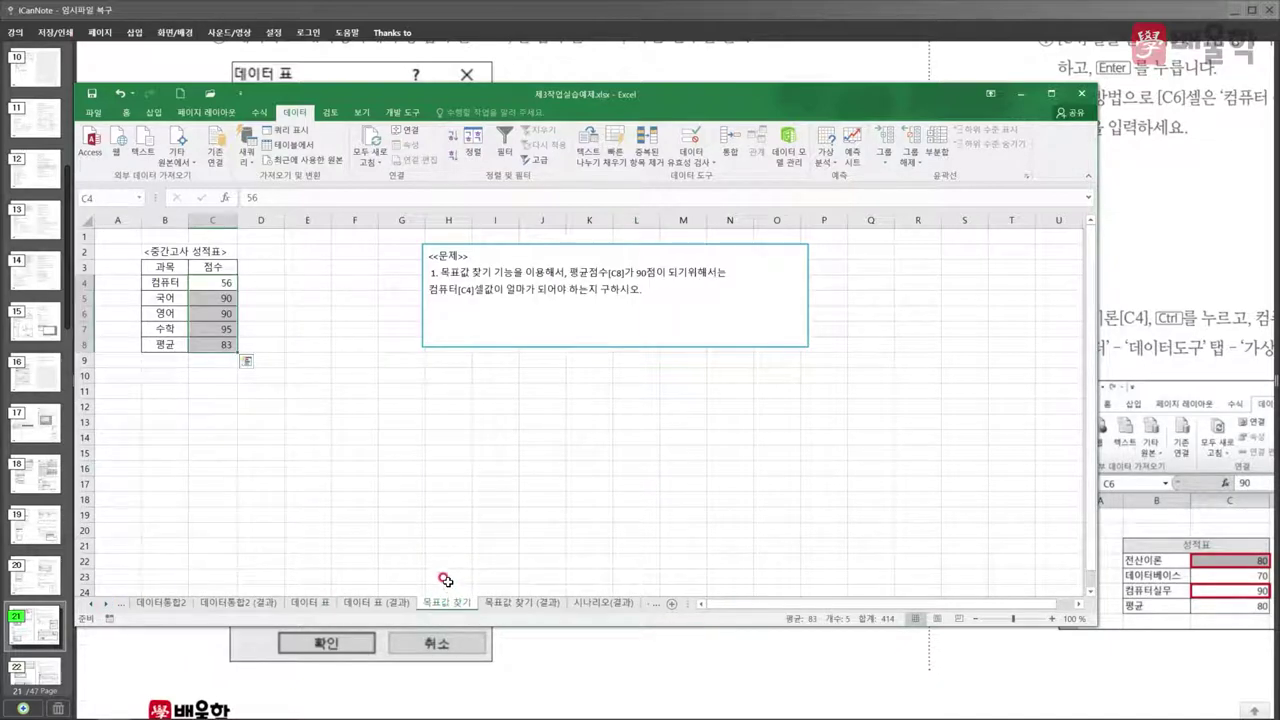
- Open Goal Seek for the average in C8, shorten the Excel window to compare with the notes, and cancel the dialog
left_click(205, 344)
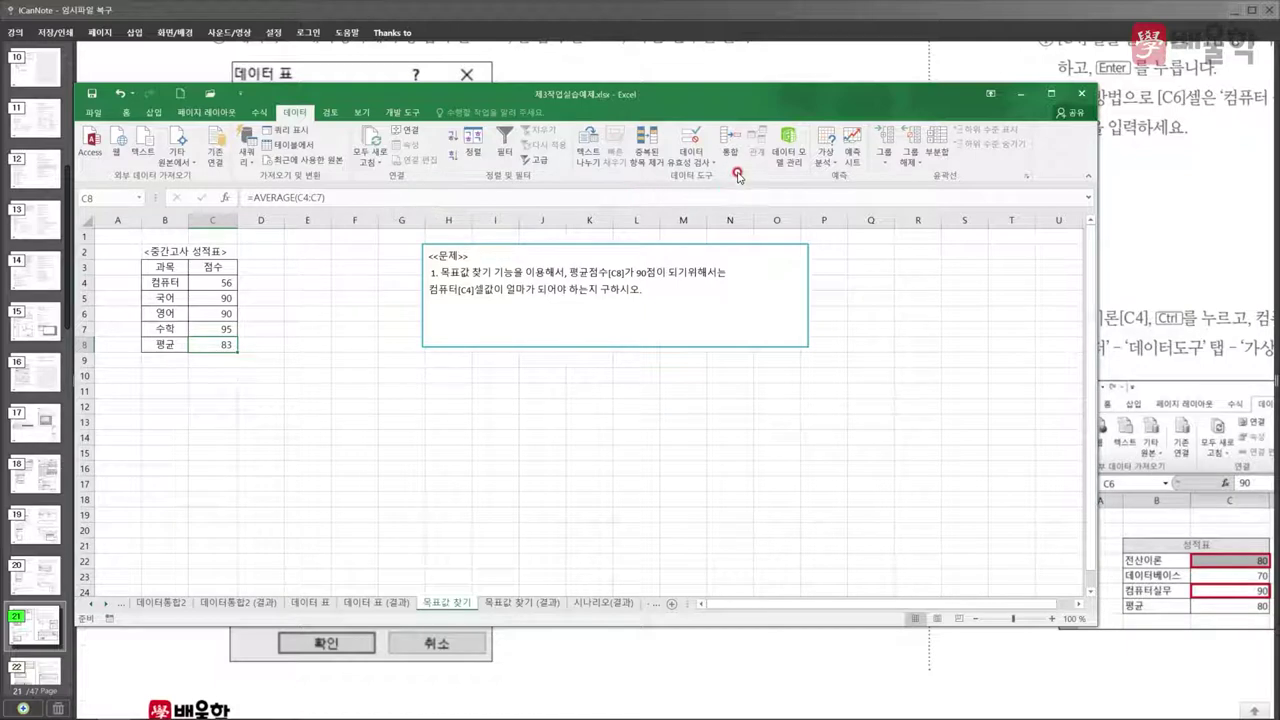
left_click(829, 155)
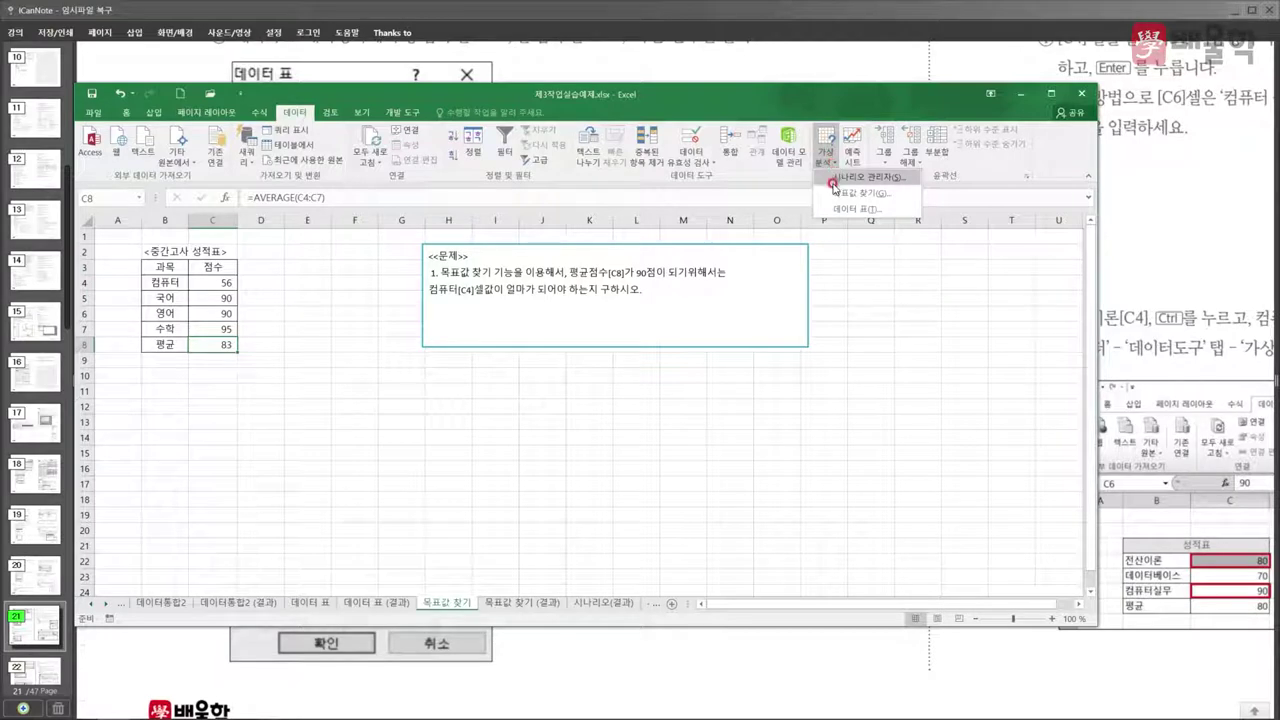
left_click(837, 193)
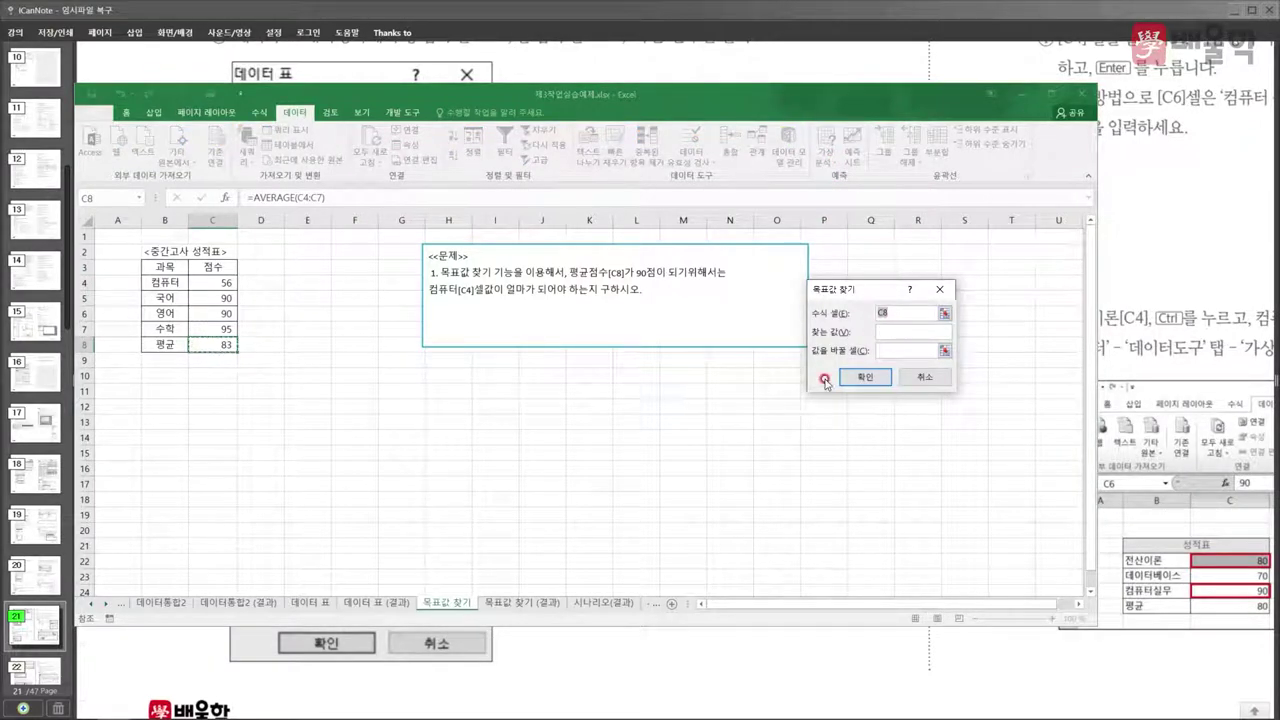
left_click(578, 628)
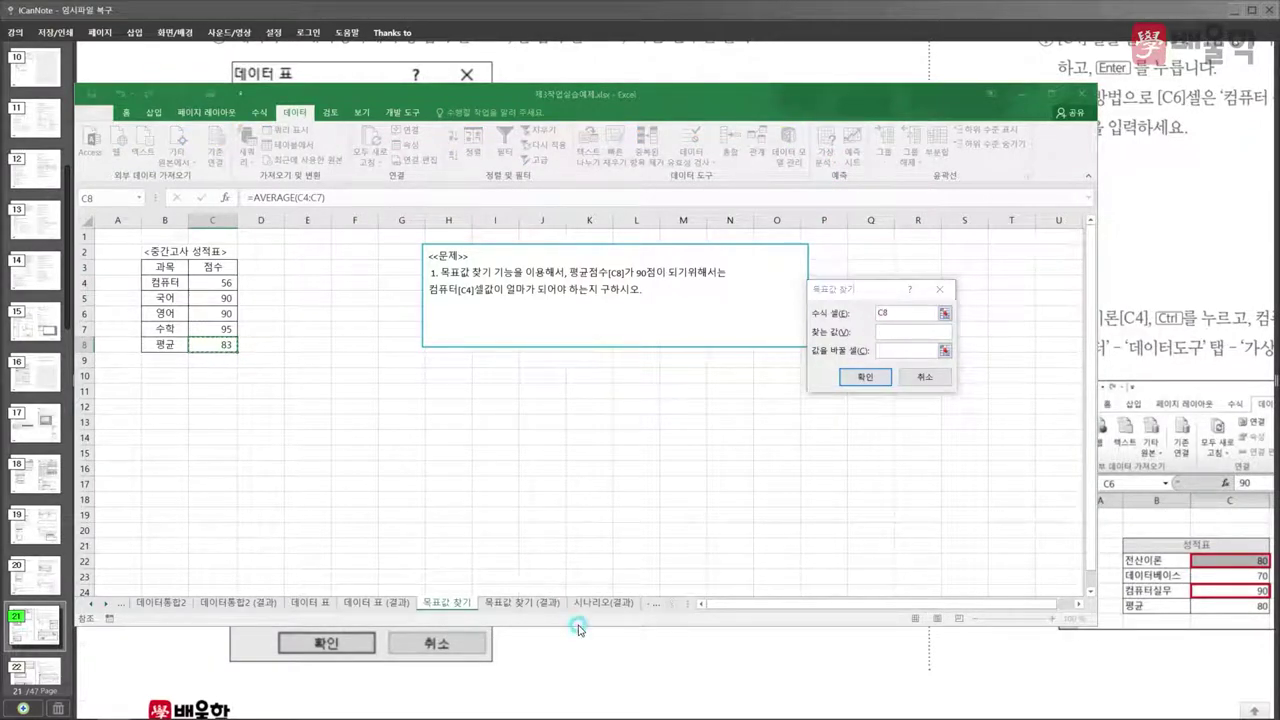
left_click_drag(578, 628, 590, 474)
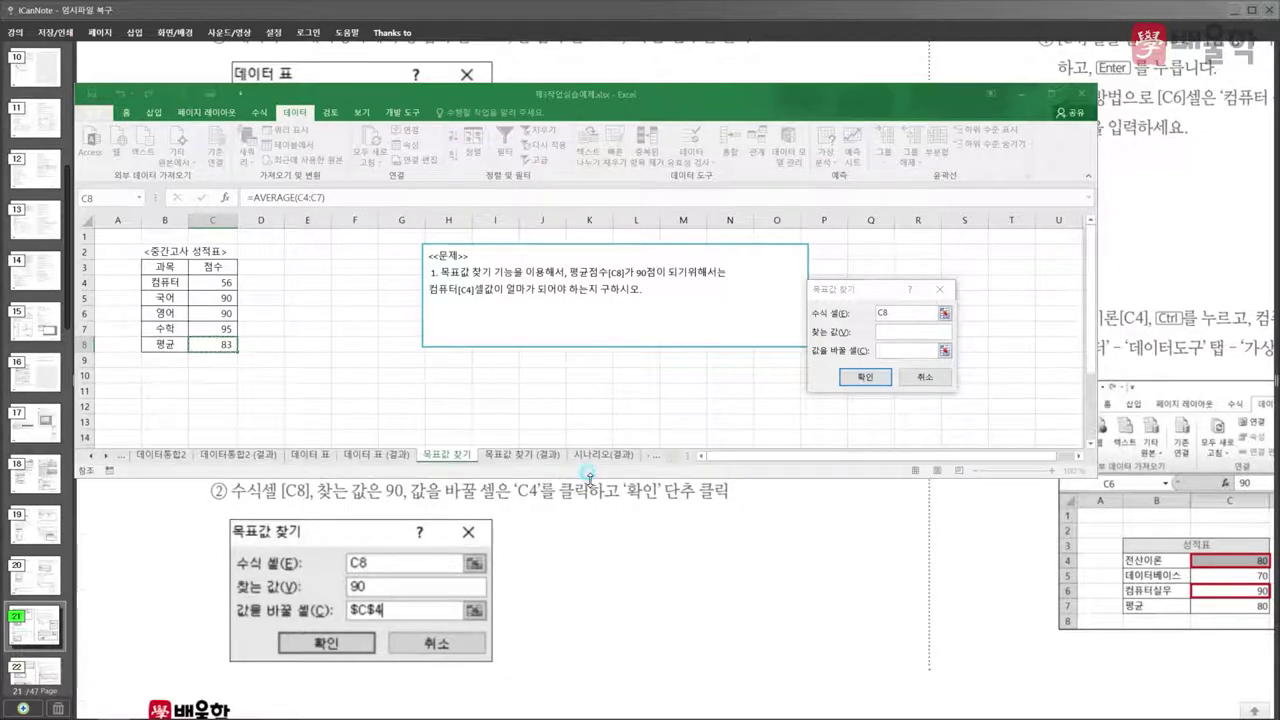
left_click(928, 376)
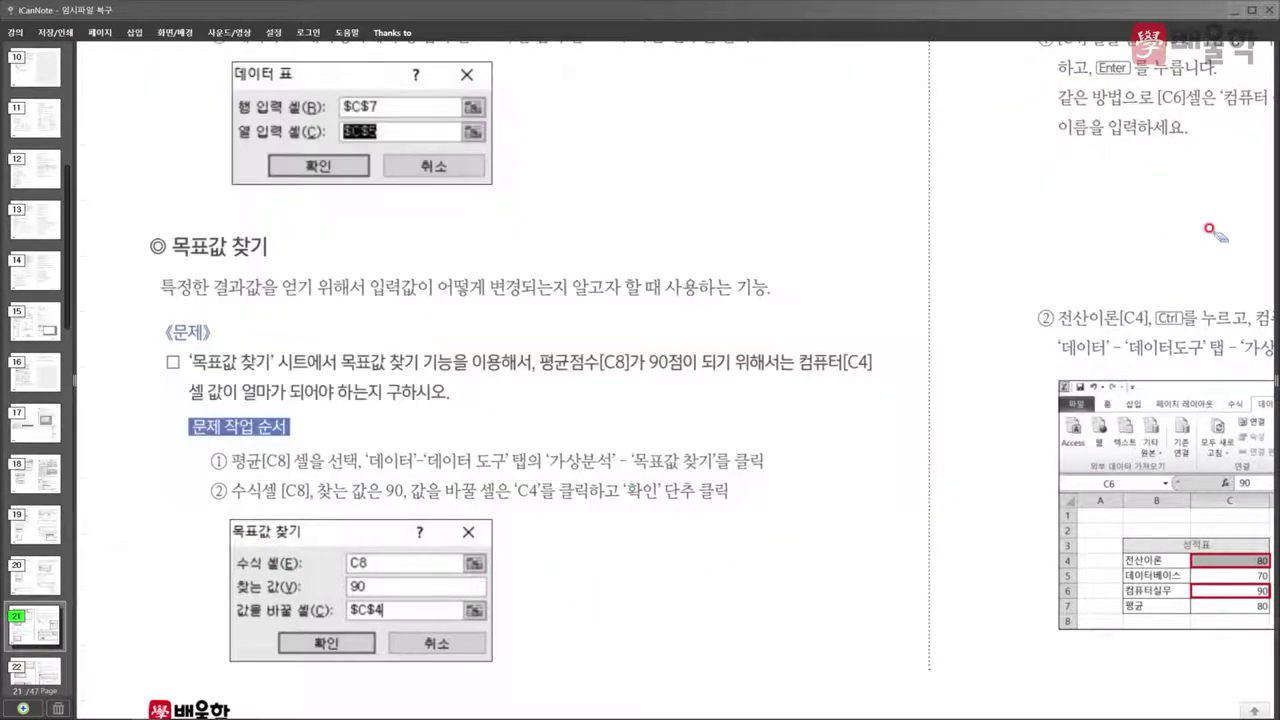
- Review the scenario (시나리오) problem and its first procedure steps in the notes on page 21
scroll(1210, 230, "up", 3)
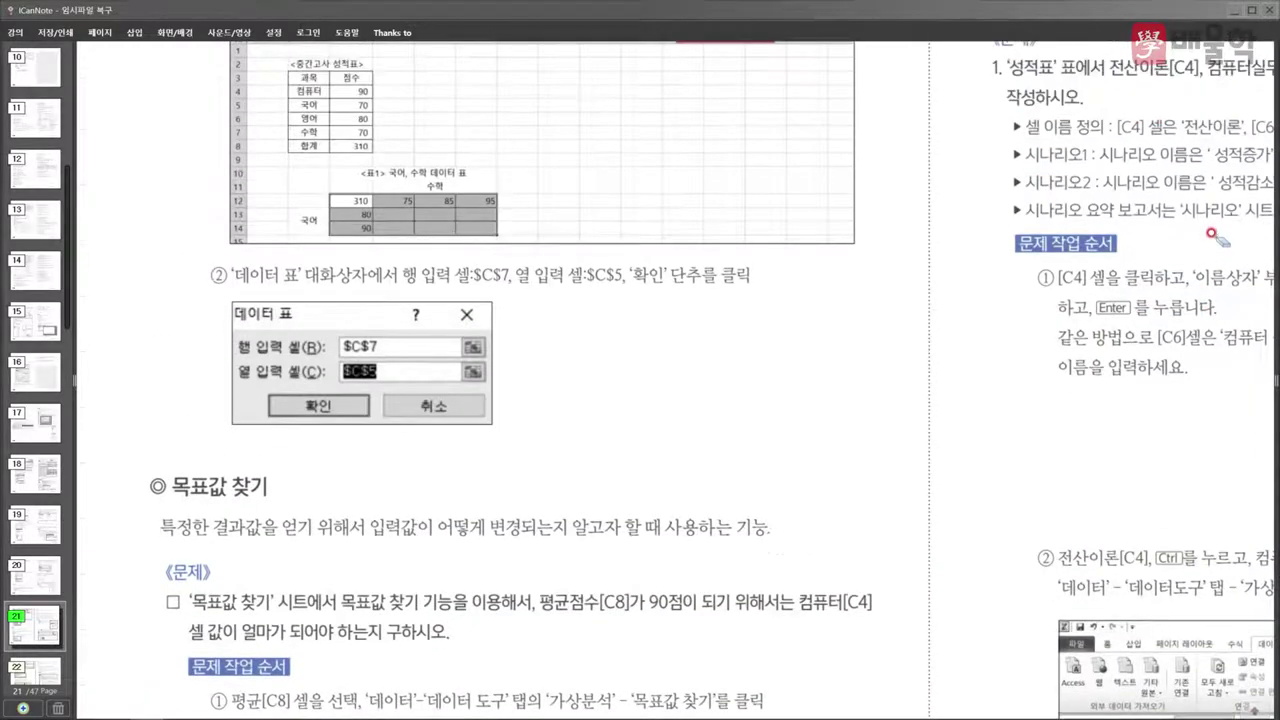
scroll(1213, 234, "up", 2)
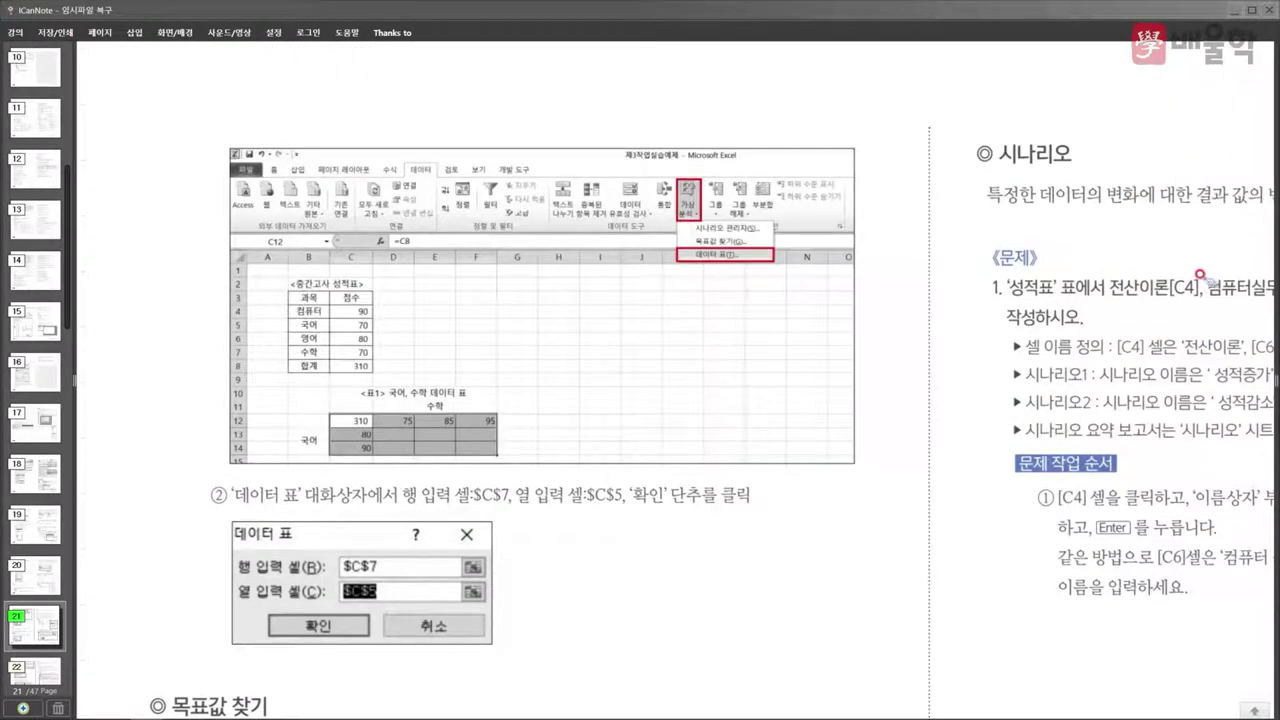
left_click_drag(1216, 302, 829, 272)
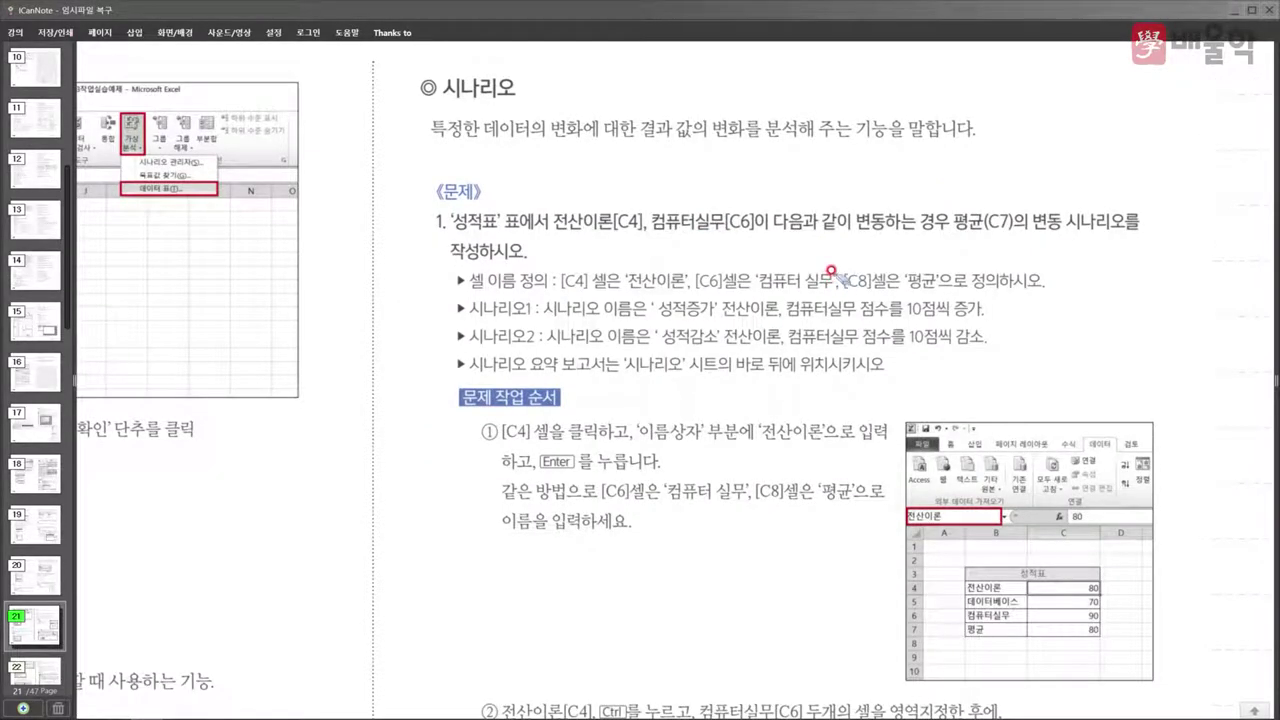
scroll(831, 268, "down", 4)
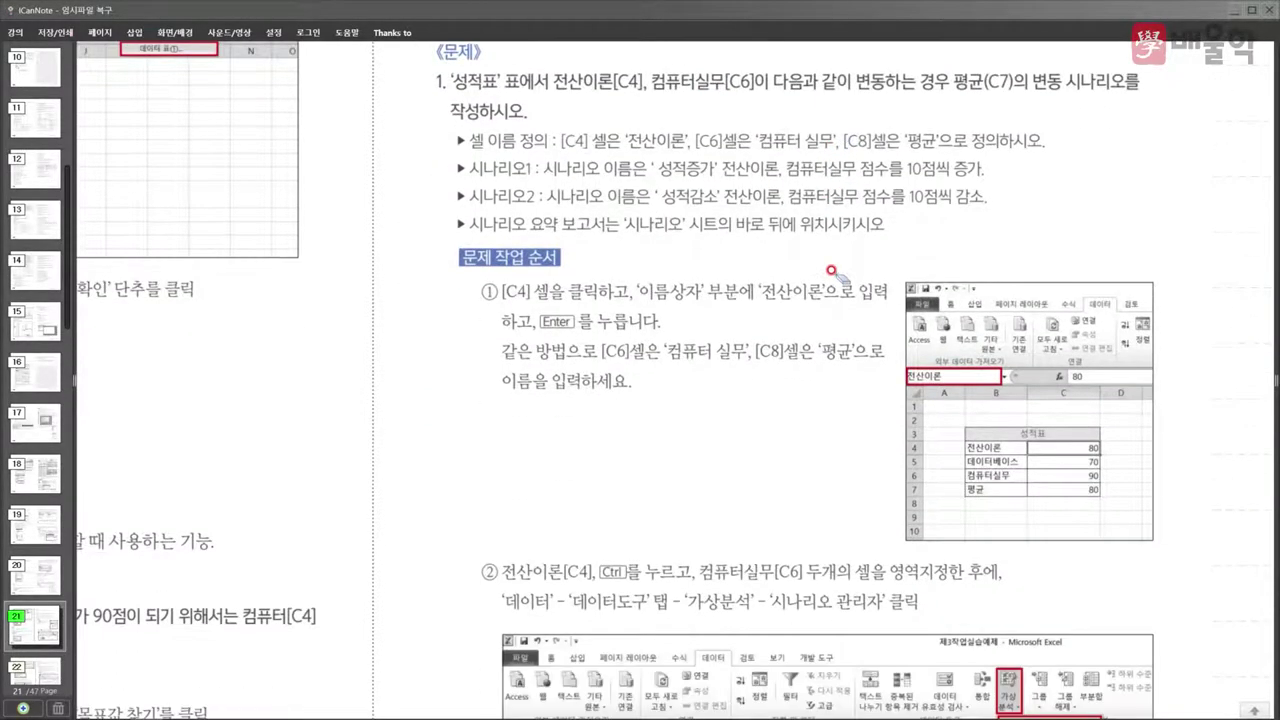
scroll(831, 272, "down", 1)
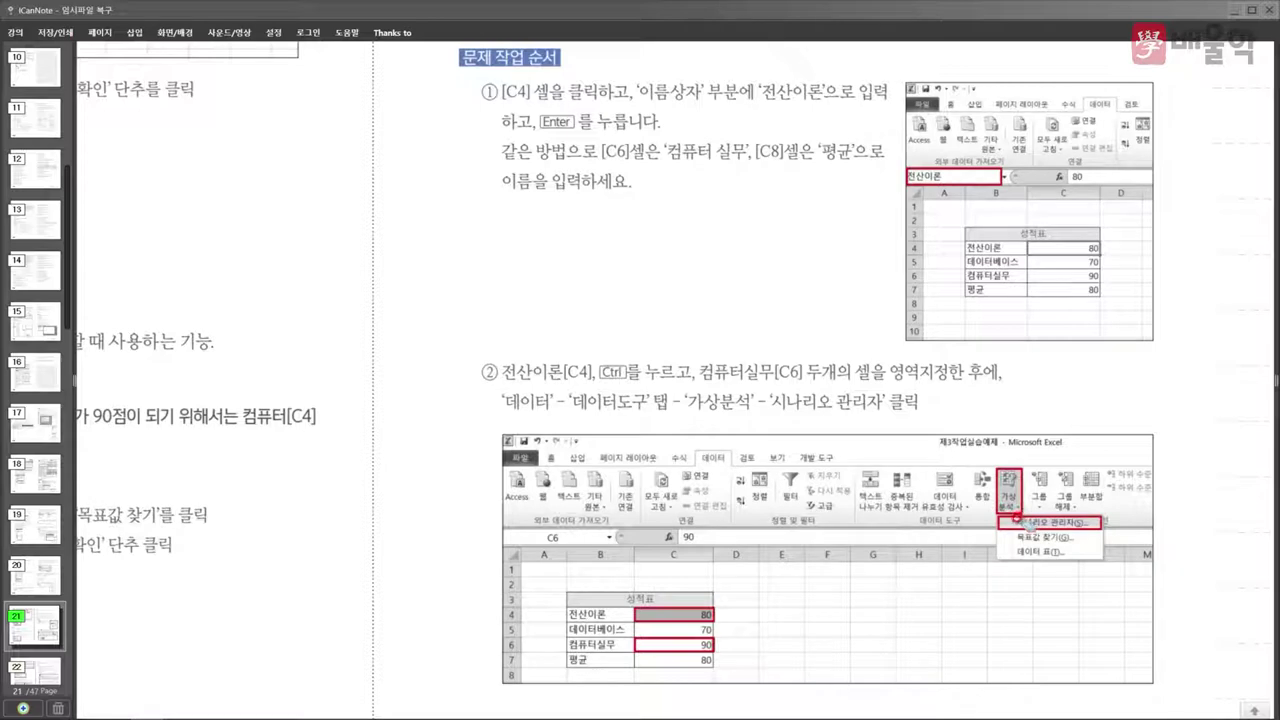
- Switch to Excel and open the 시나리오 sheet
key("alt+Tab")
left_click(529, 388)
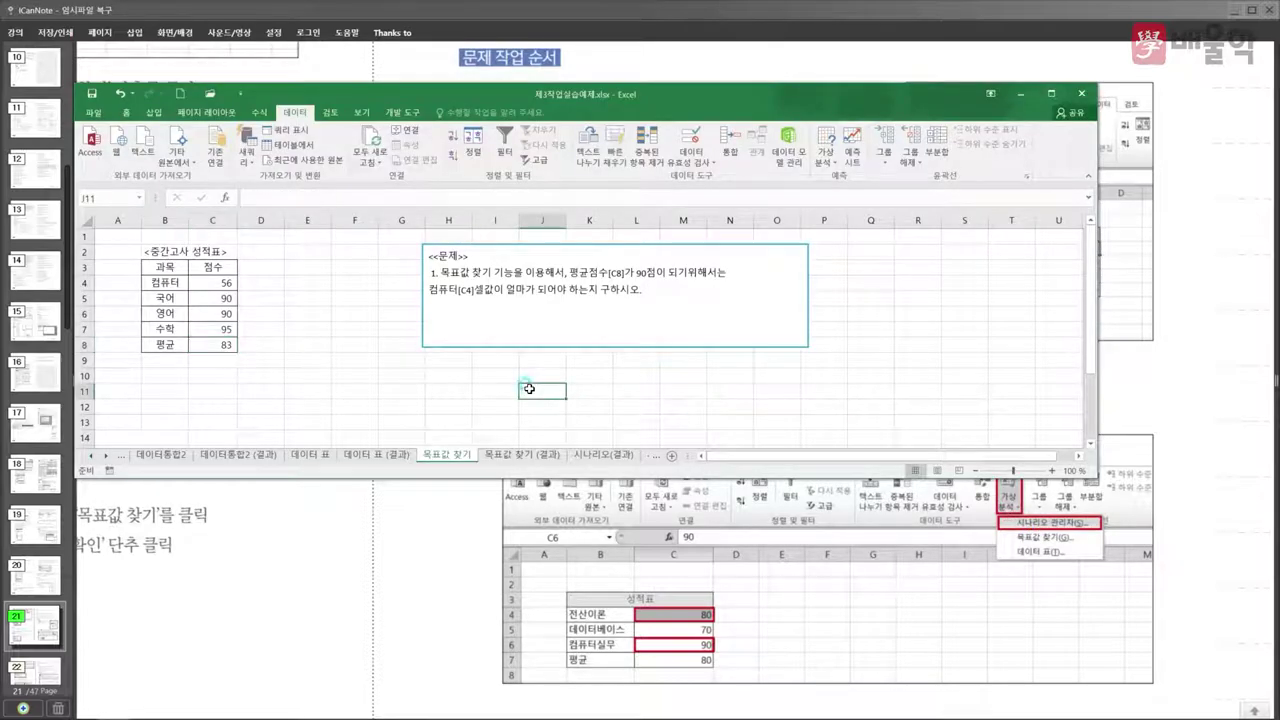
left_click(602, 454)
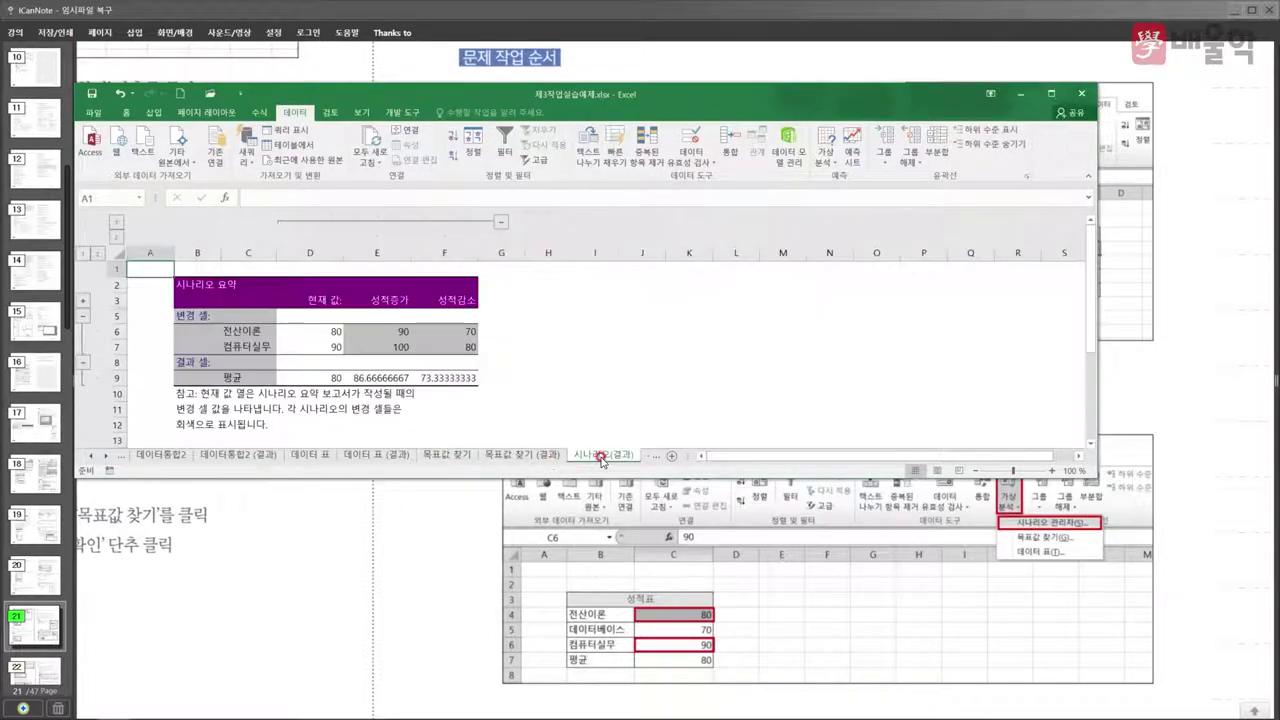
left_click(104, 458)
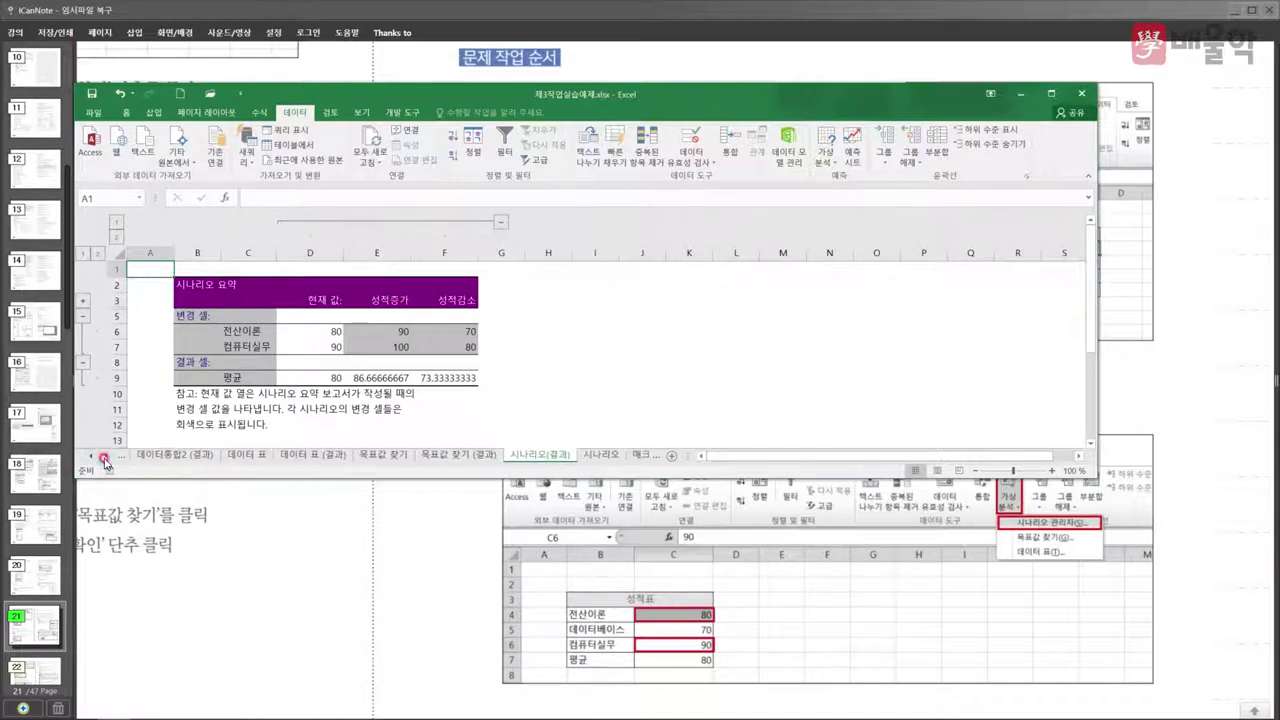
left_click(600, 454)
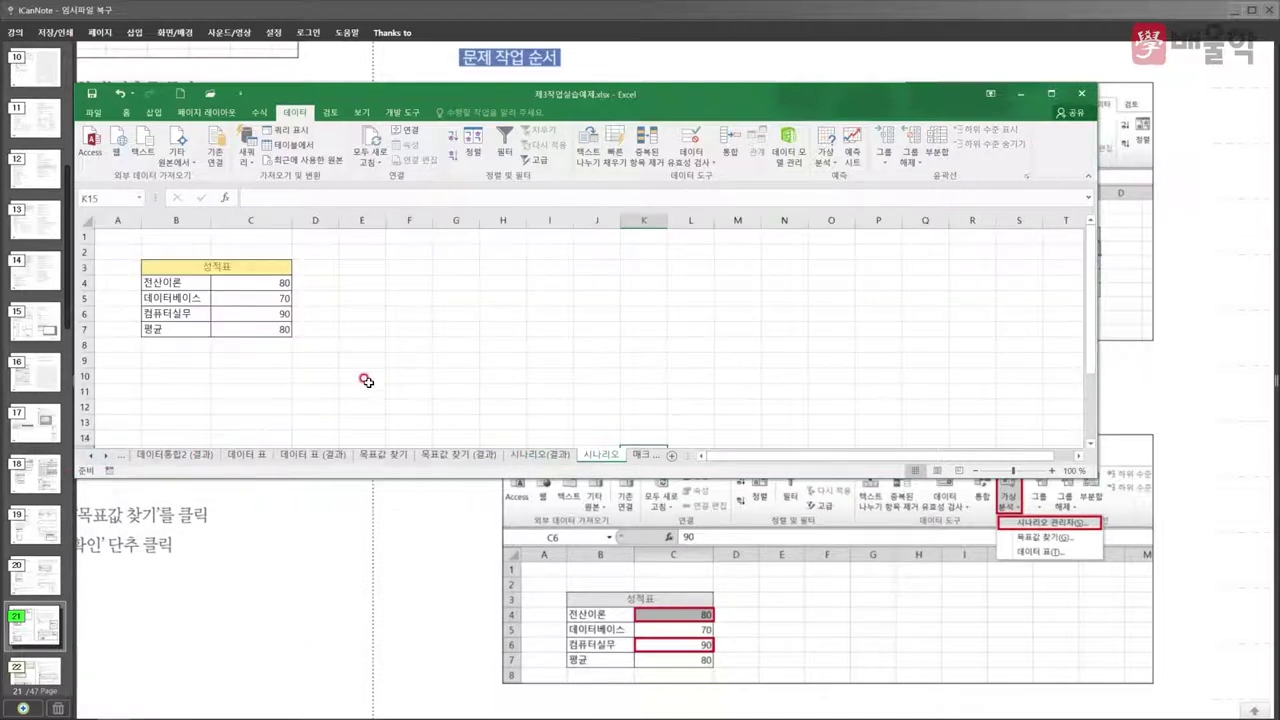
- Check the defined names of the score and average cells C4 to C7 in the 성적표 table
left_click(281, 285)
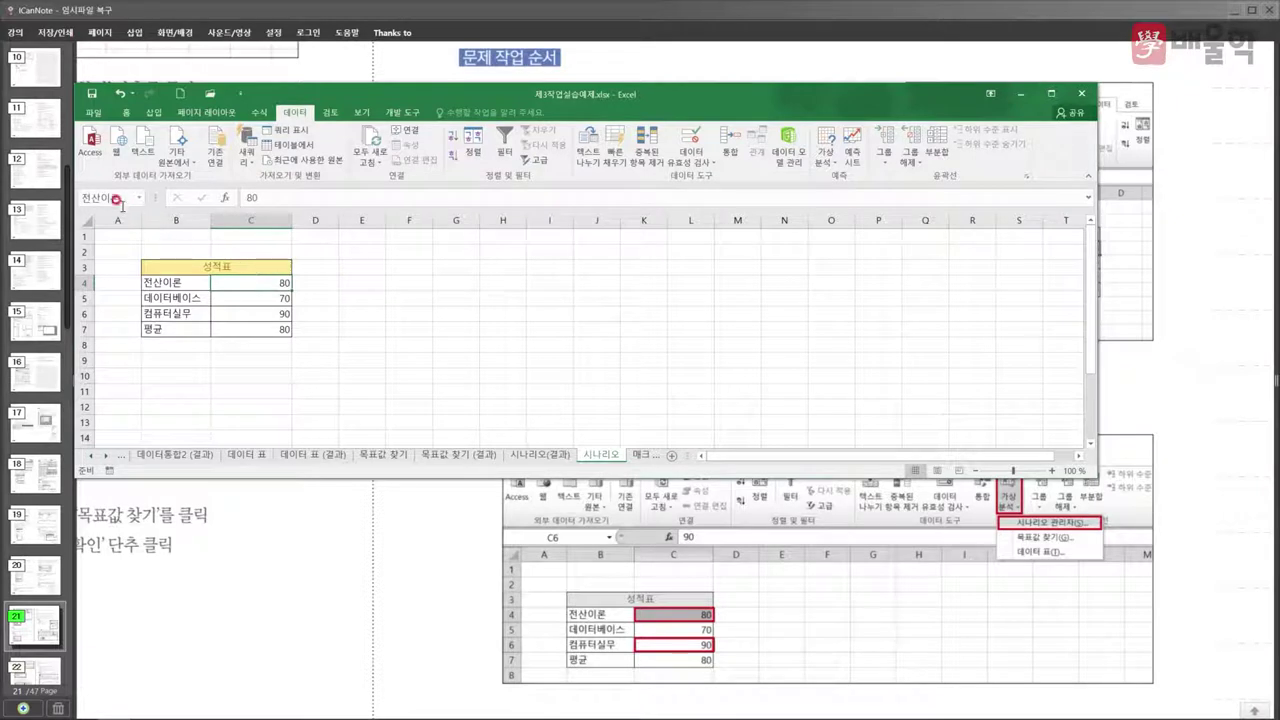
left_click(255, 297)
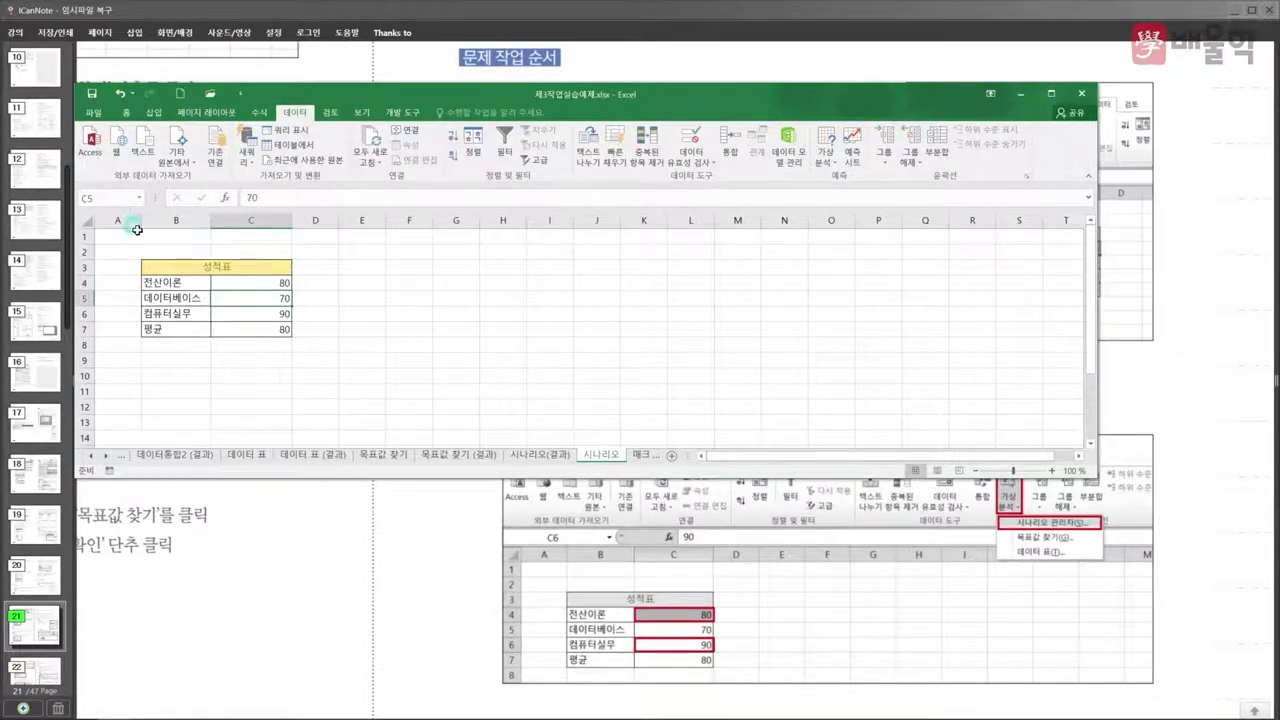
left_click(114, 198)
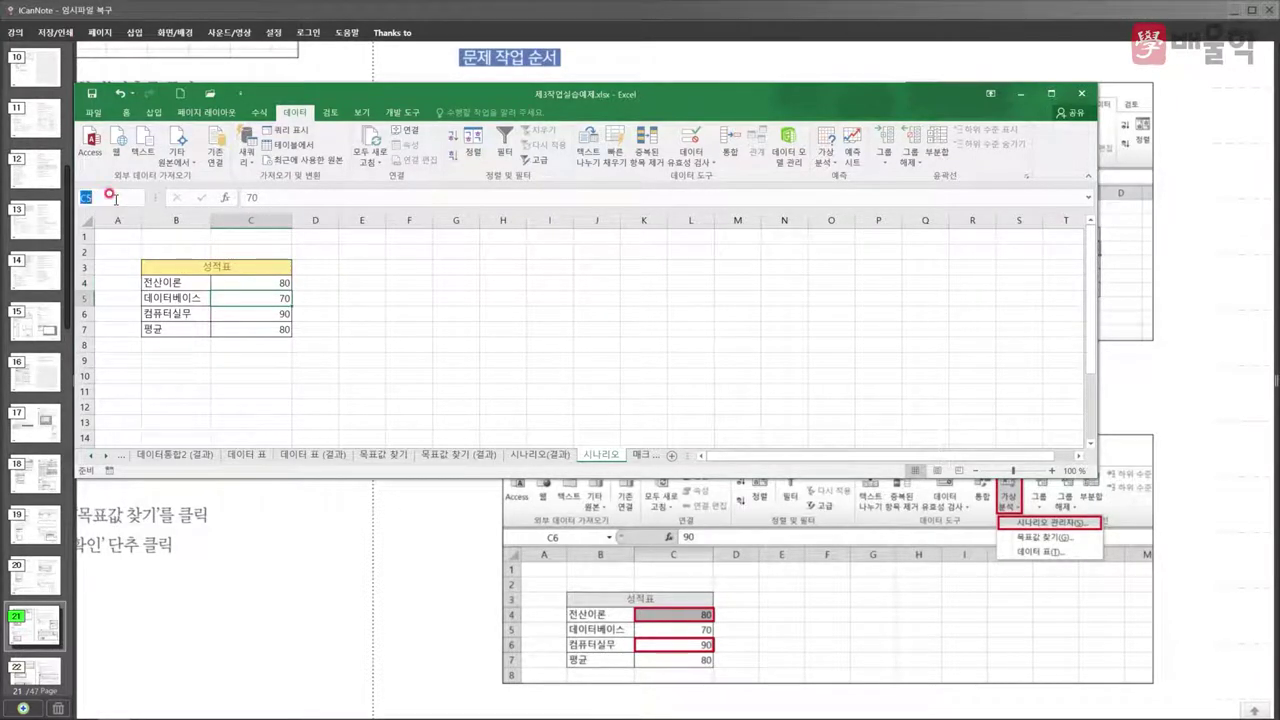
left_click(283, 316)
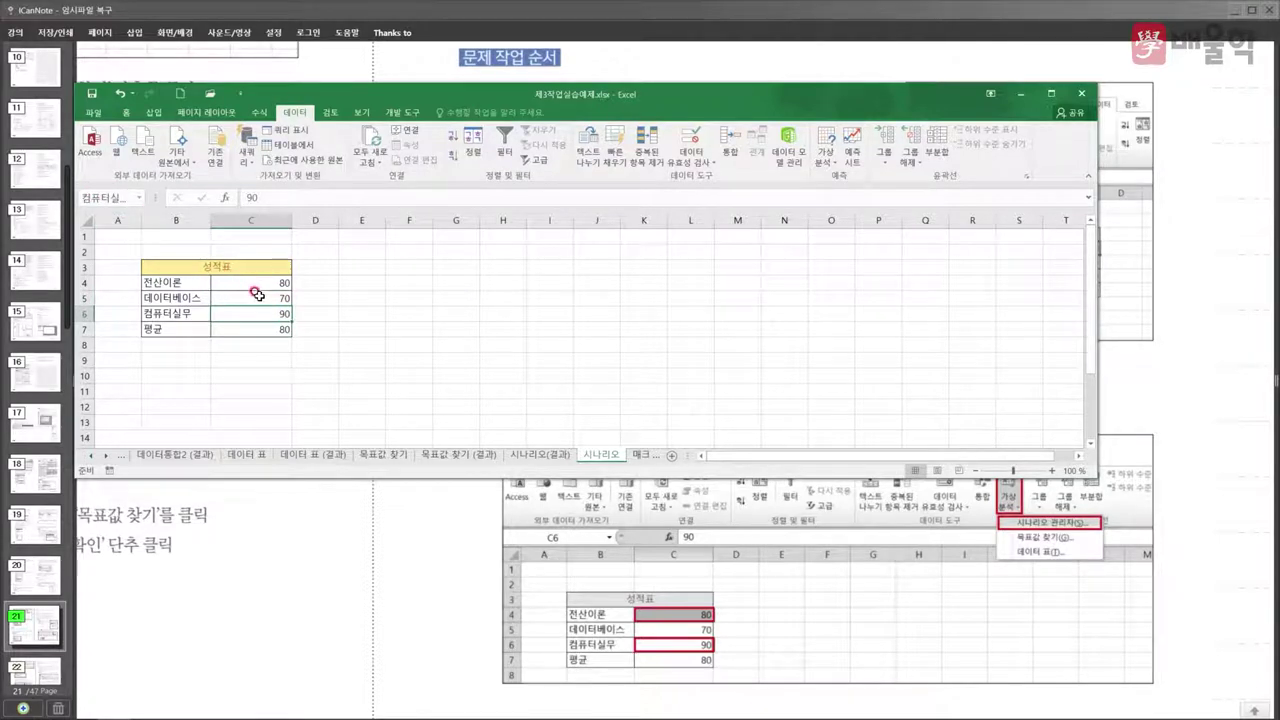
left_click(268, 328)
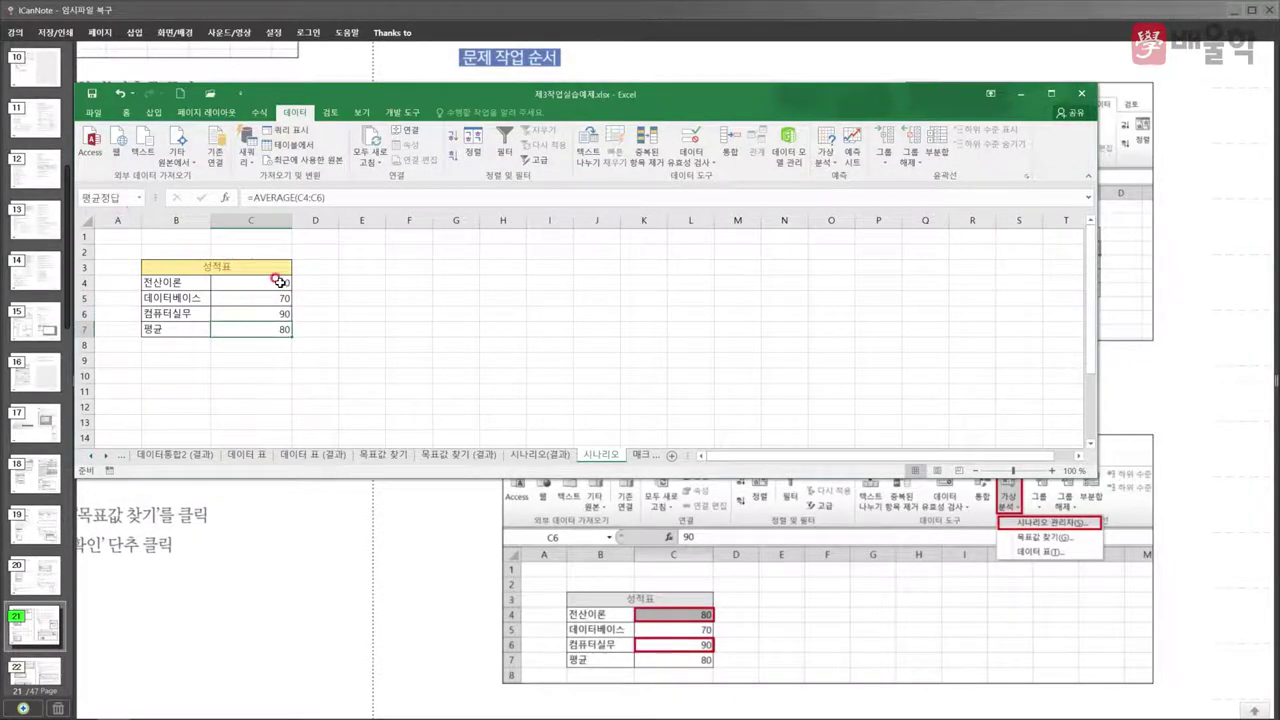
left_click(278, 281)
left_click(276, 297)
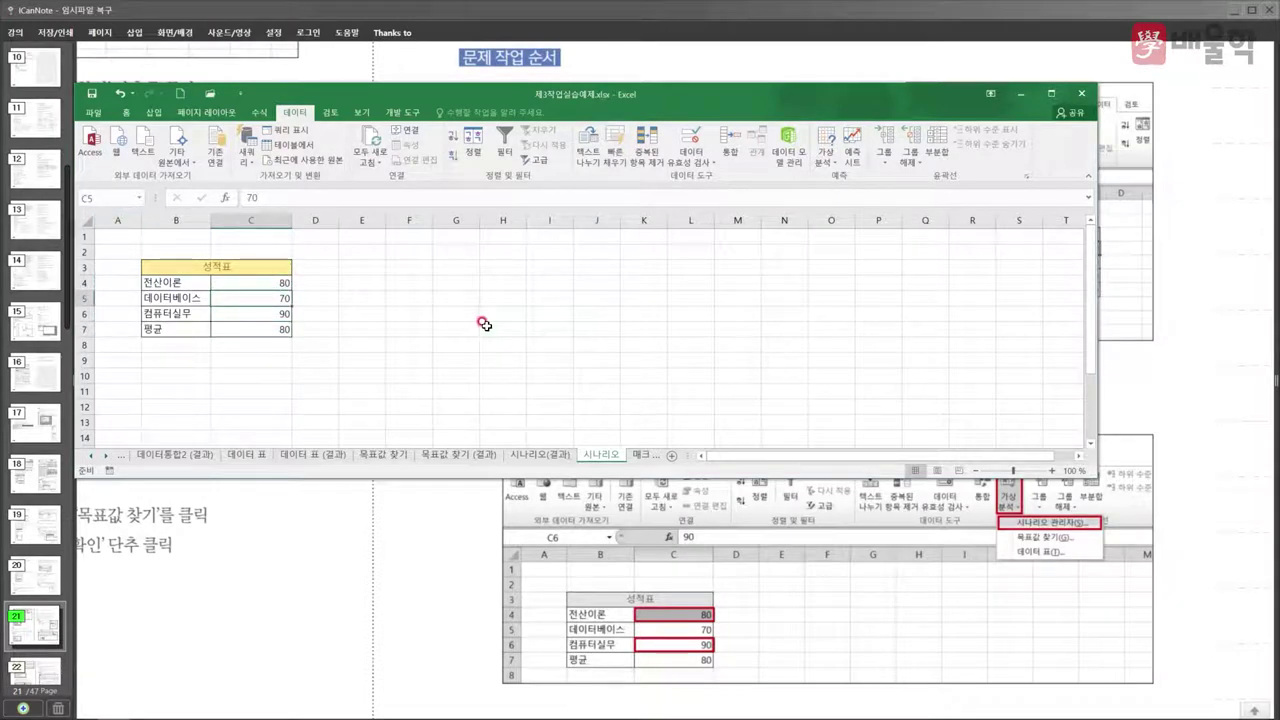
- Open the Scenario Manager with cells C4 and C6 selected and start adding a new scenario
left_click(265, 279)
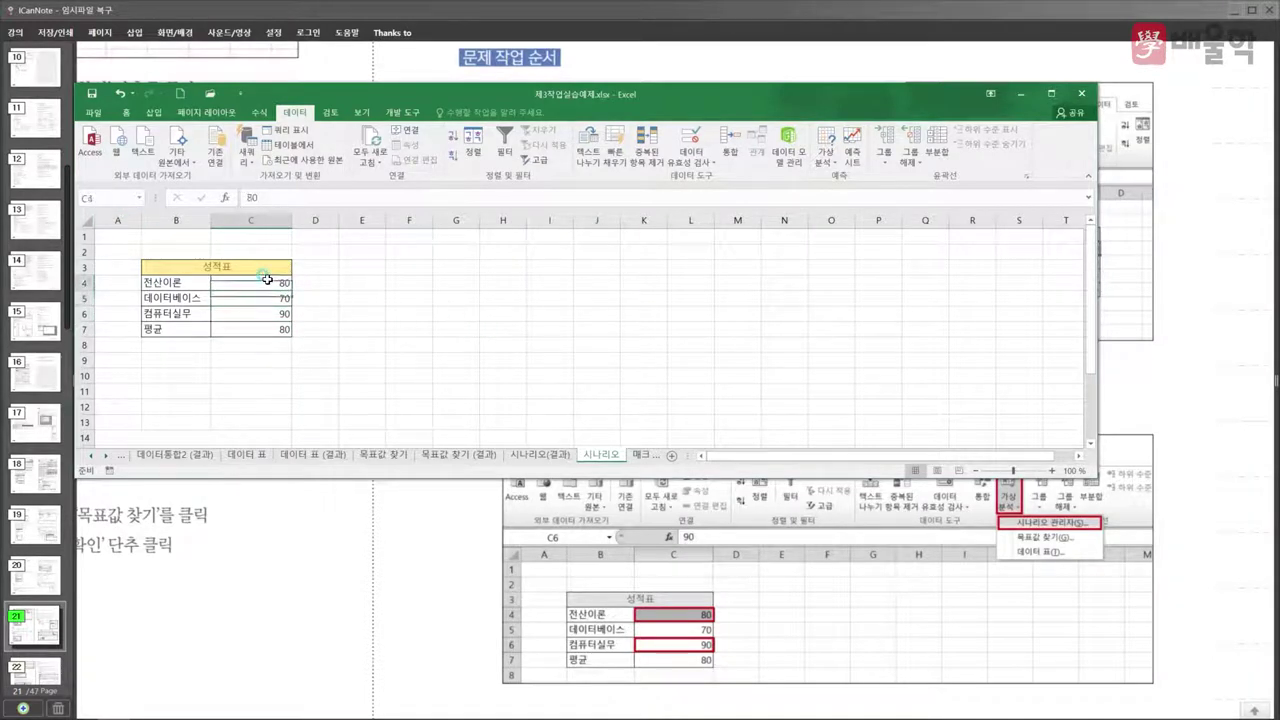
left_click(284, 314, "ctrl")
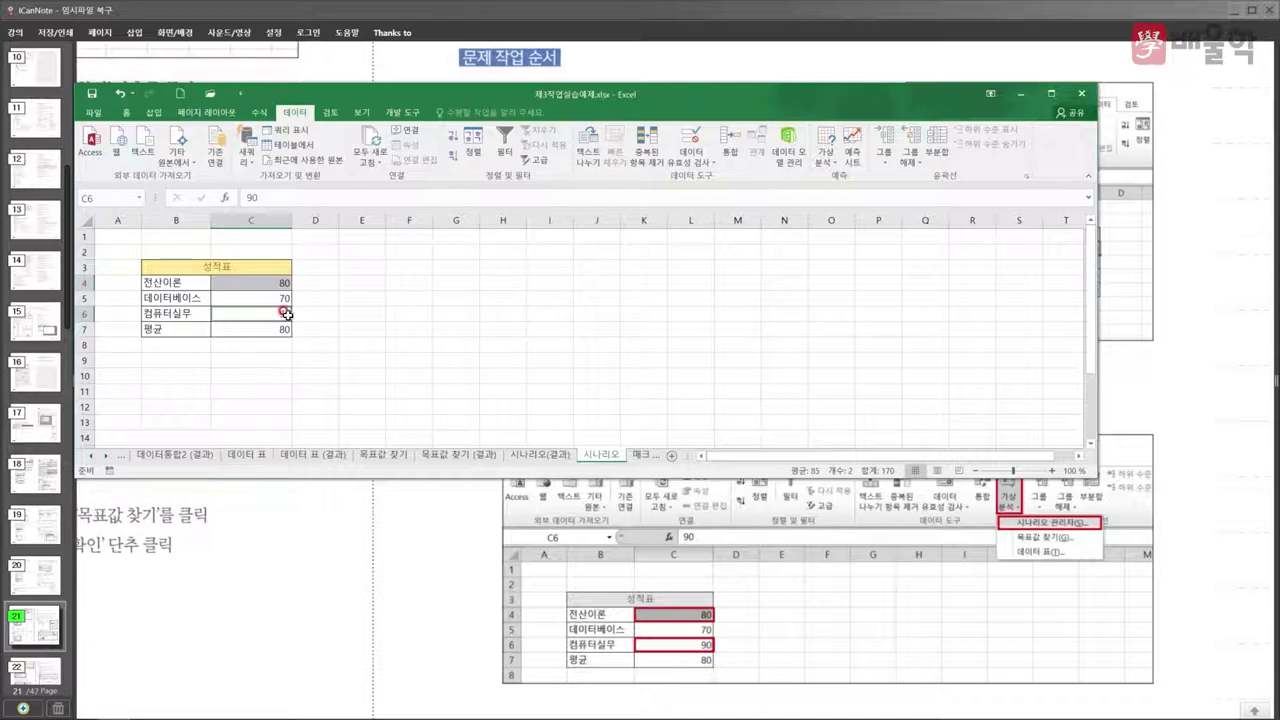
left_click(825, 158)
left_click(831, 186)
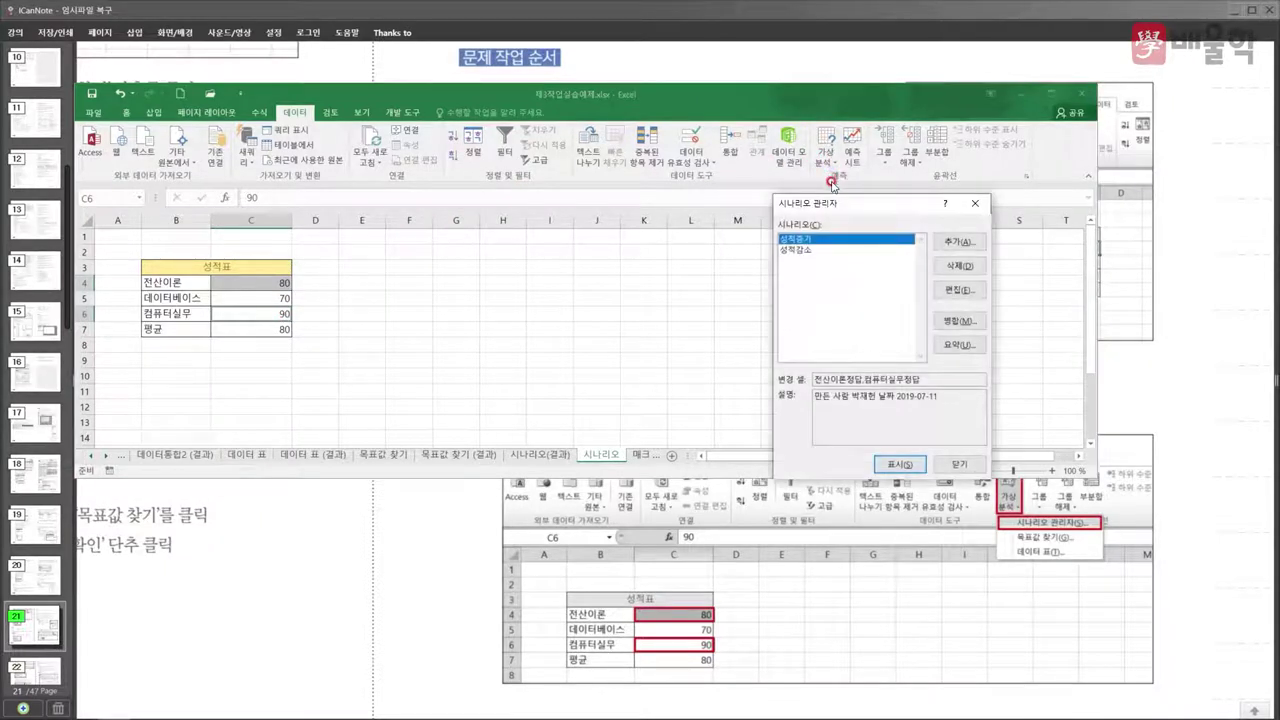
left_click_drag(829, 204, 595, 144)
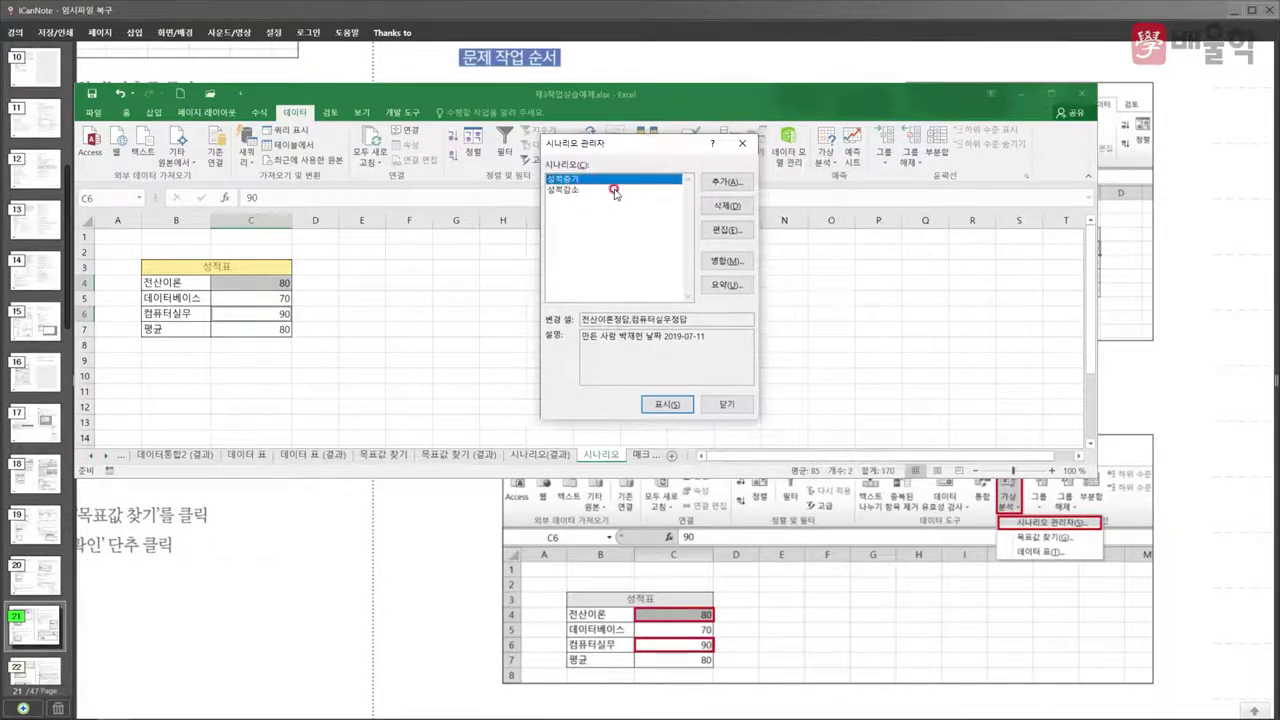
left_click(726, 181)
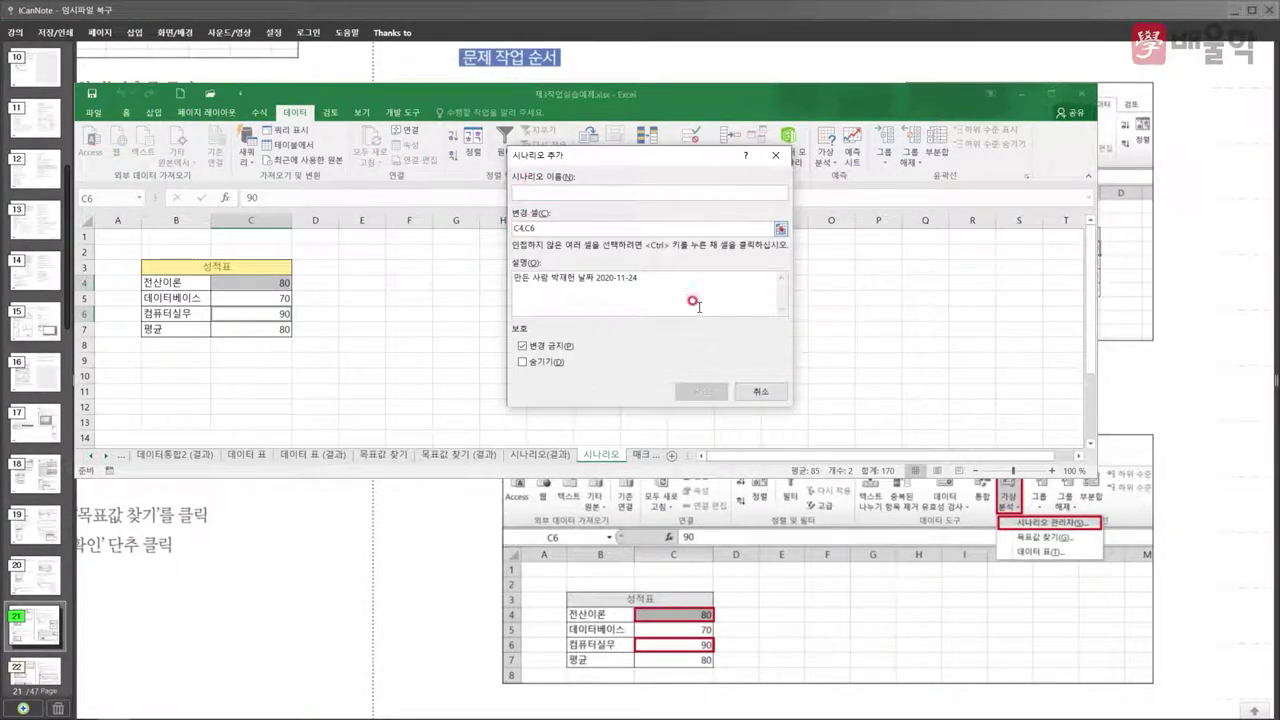
- Return to the notes, review the scenario-adding procedure on page 22, and cancel the open Add Scenario dialog
left_click(759, 394)
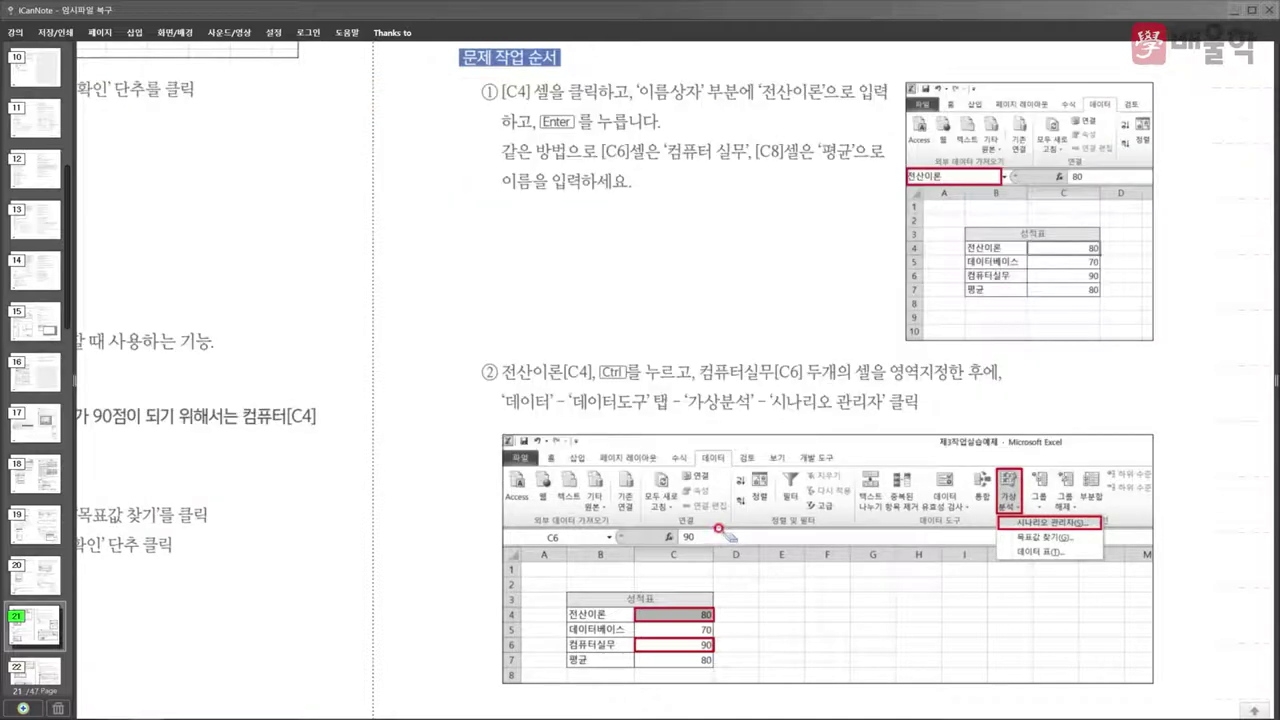
scroll(718, 528, "down", 1)
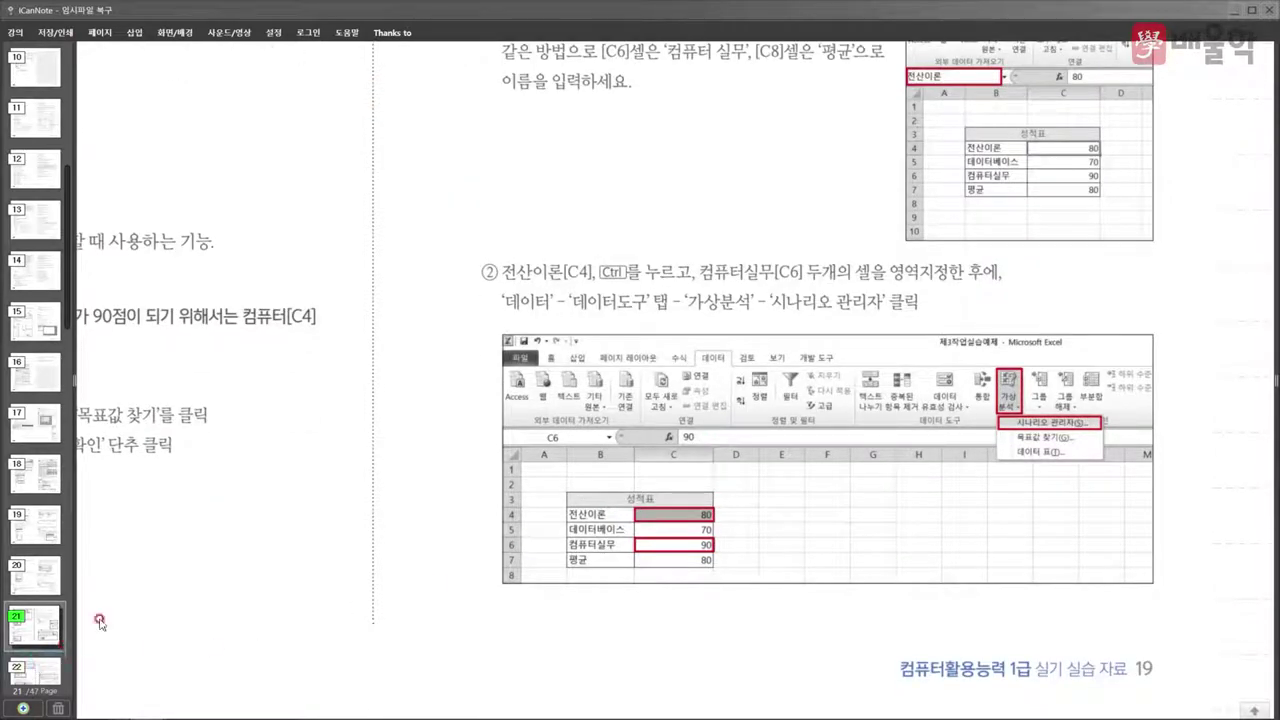
scroll(99, 622, "down", 1)
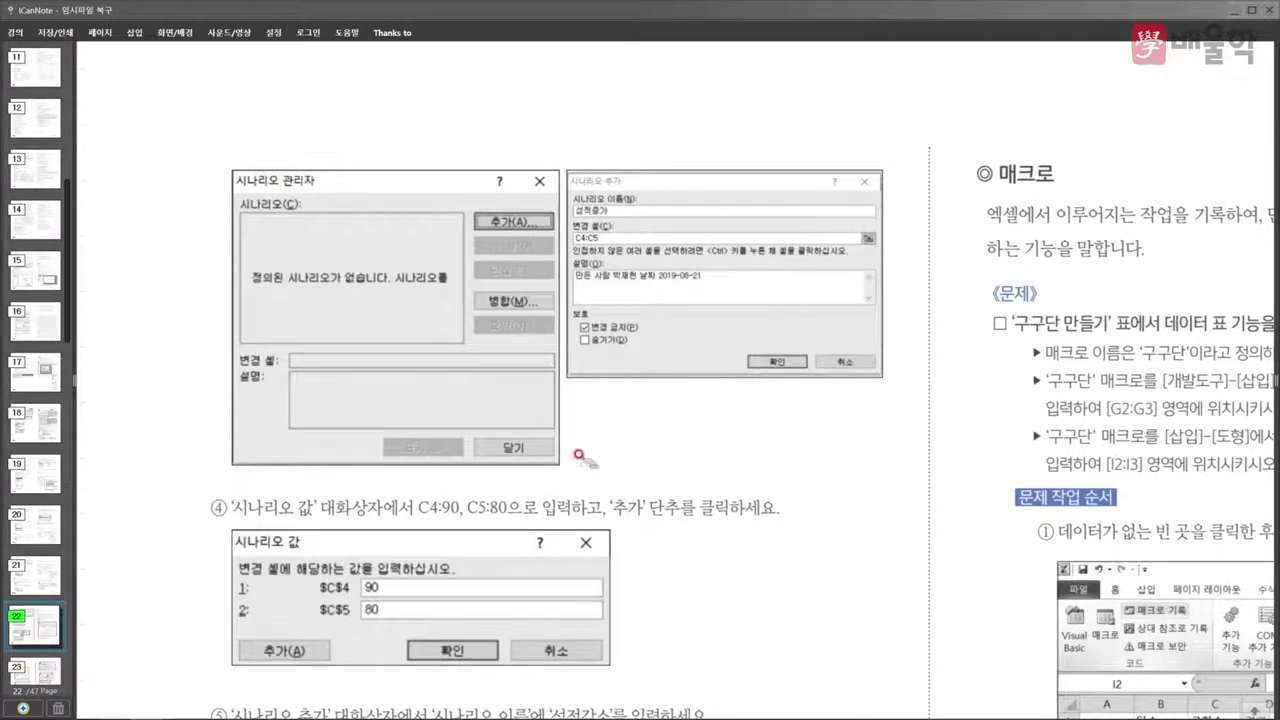
scroll(555, 497, "down", 1)
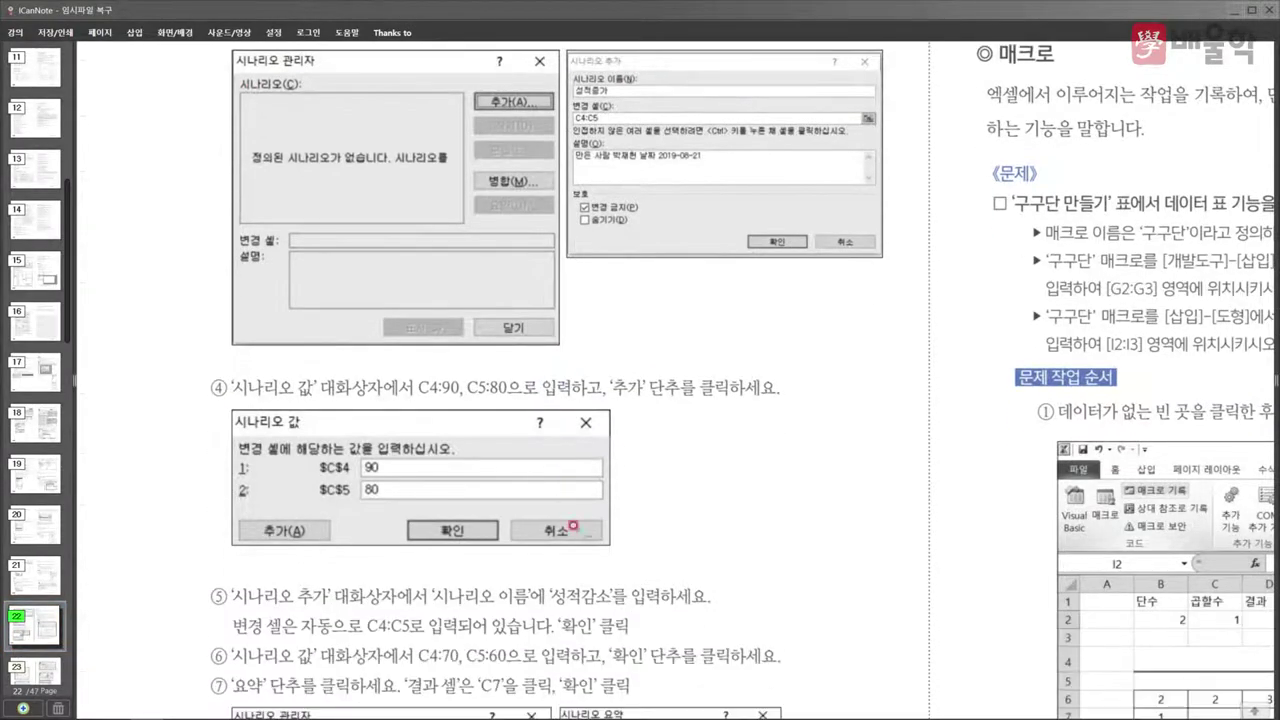
left_click(562, 633)
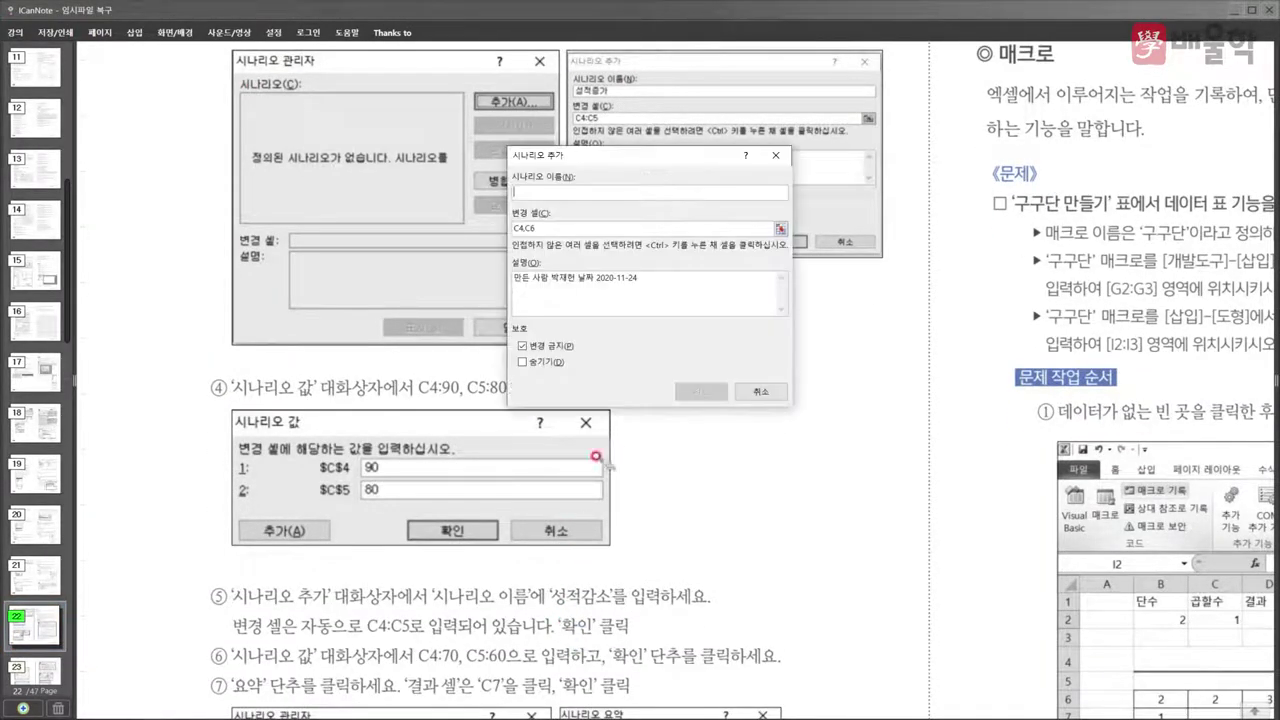
left_click(783, 391)
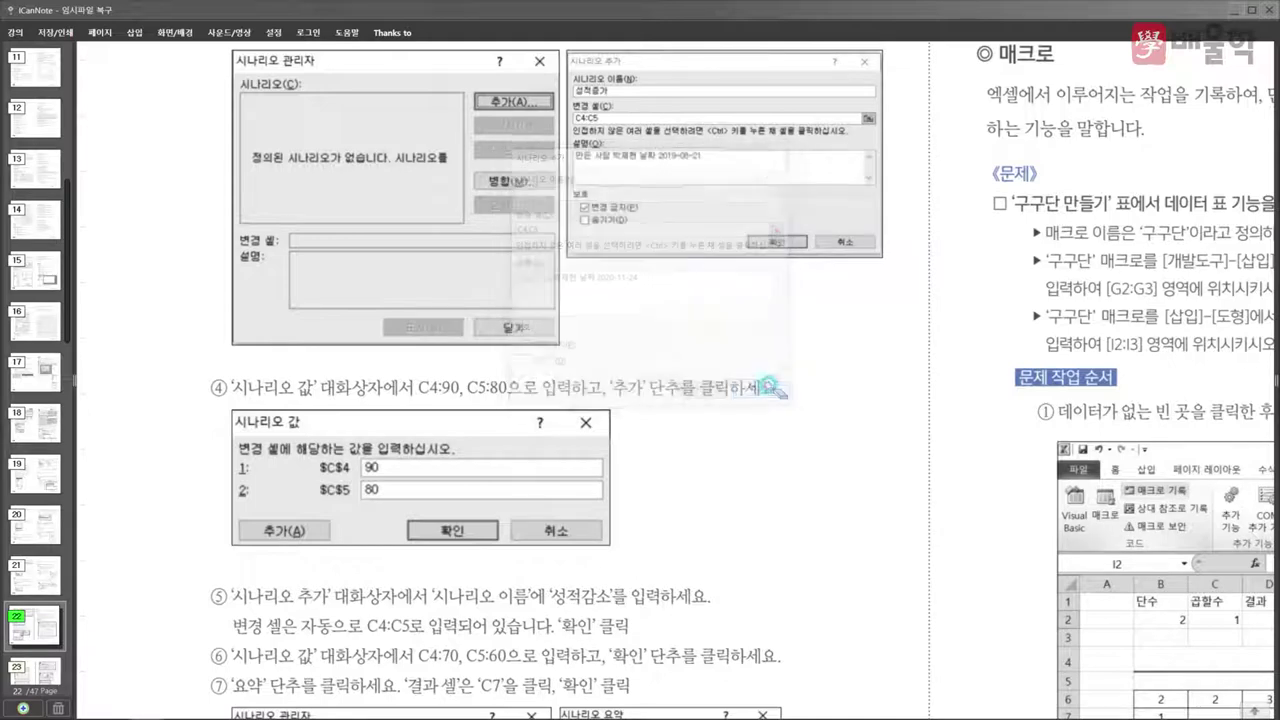
- Switch back to Excel and create a scenario summary (시나리오 요약) report with C7 as the result cell
key("alt+Tab")
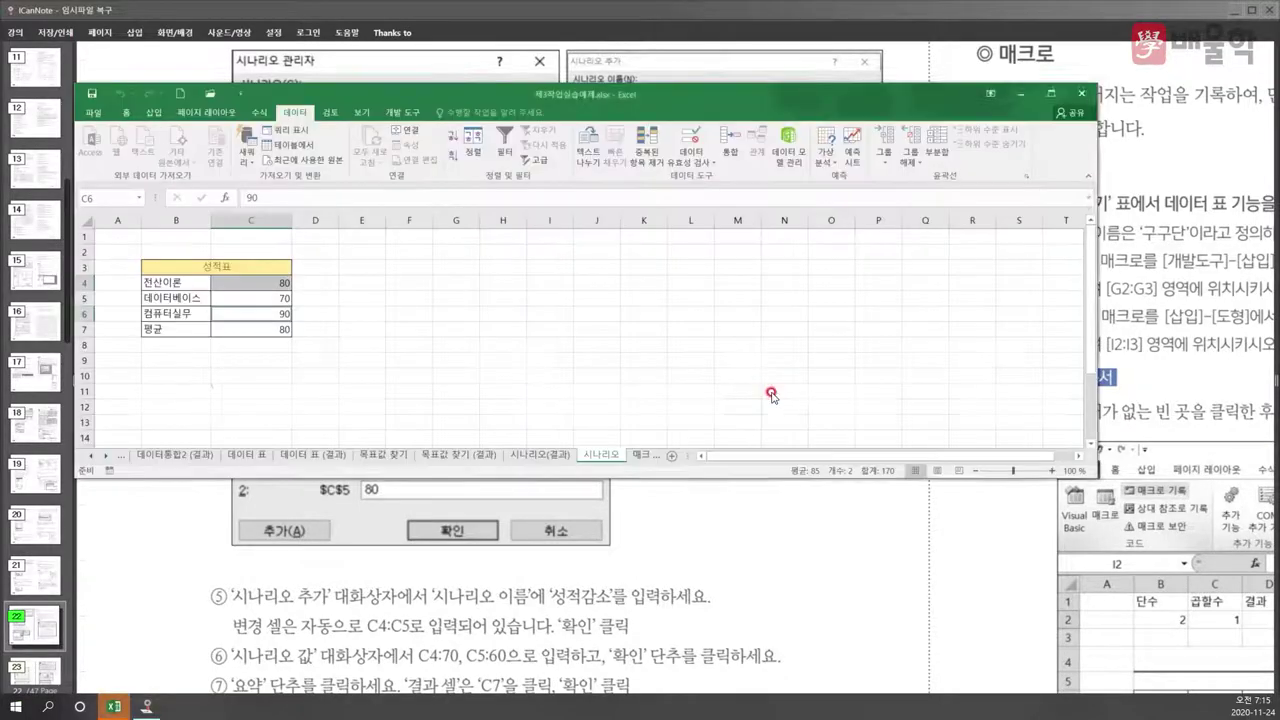
key("alt+Tab")
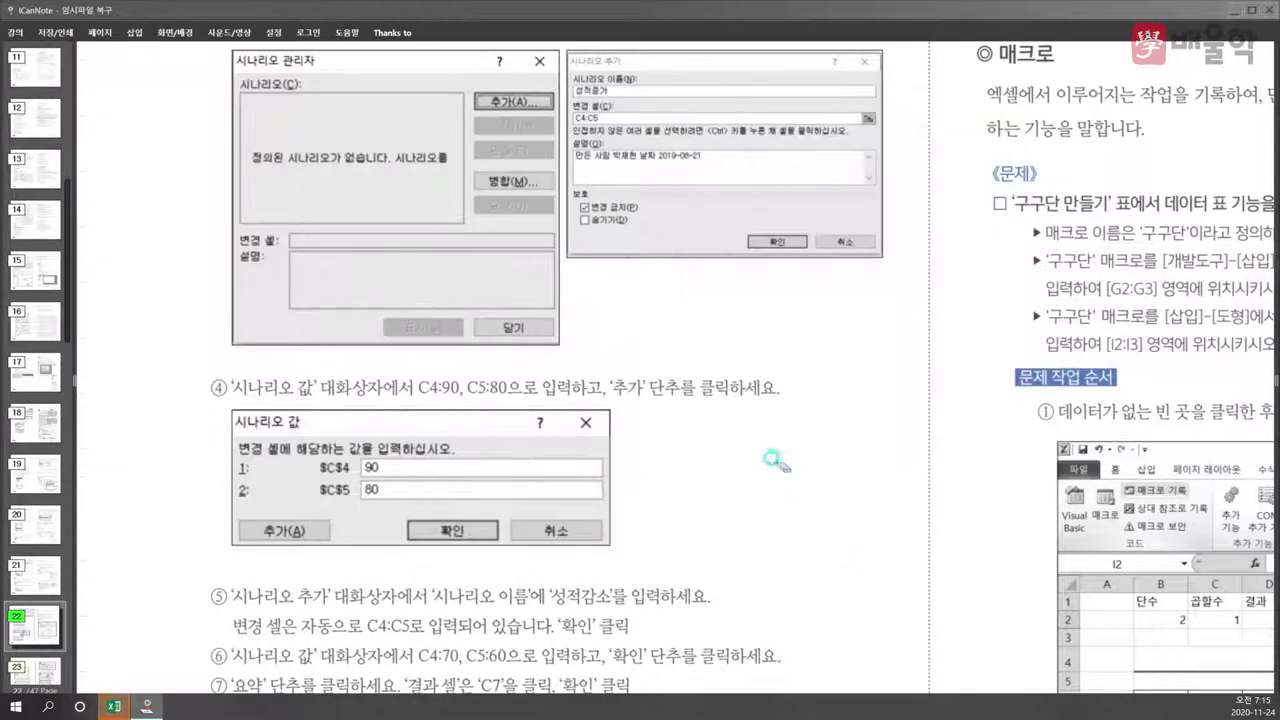
key("alt+Tab")
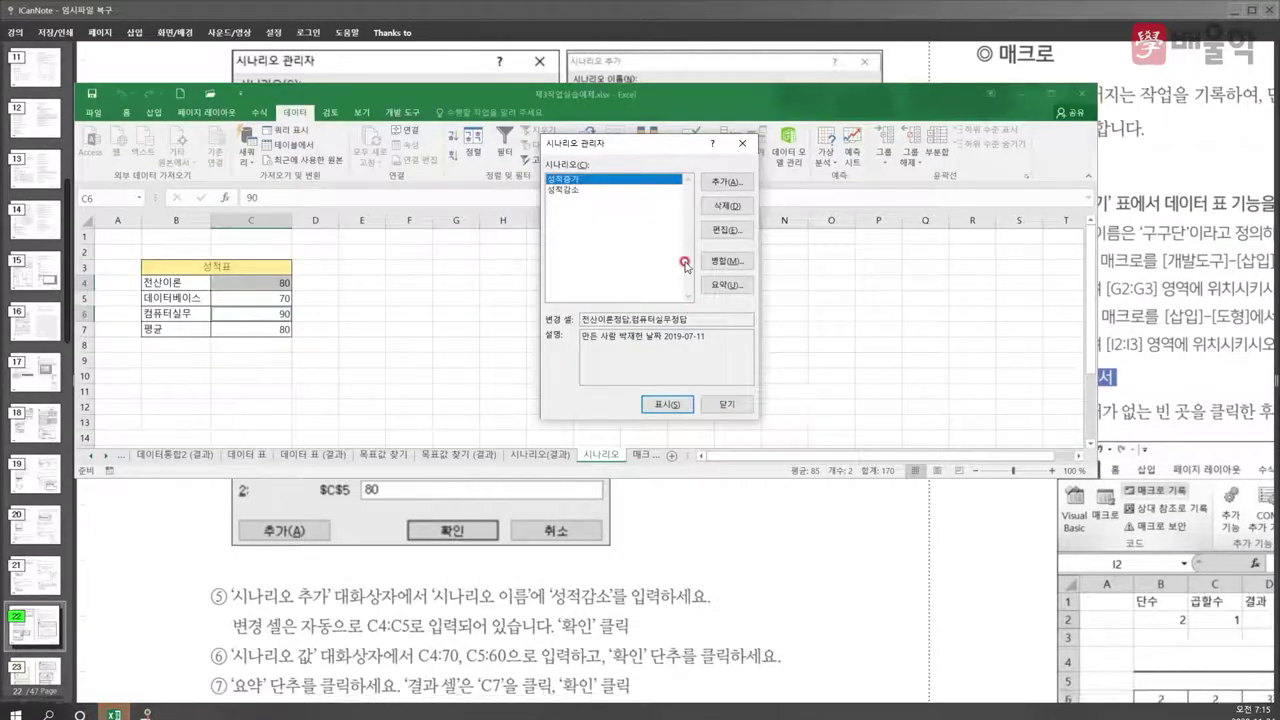
left_click(725, 287)
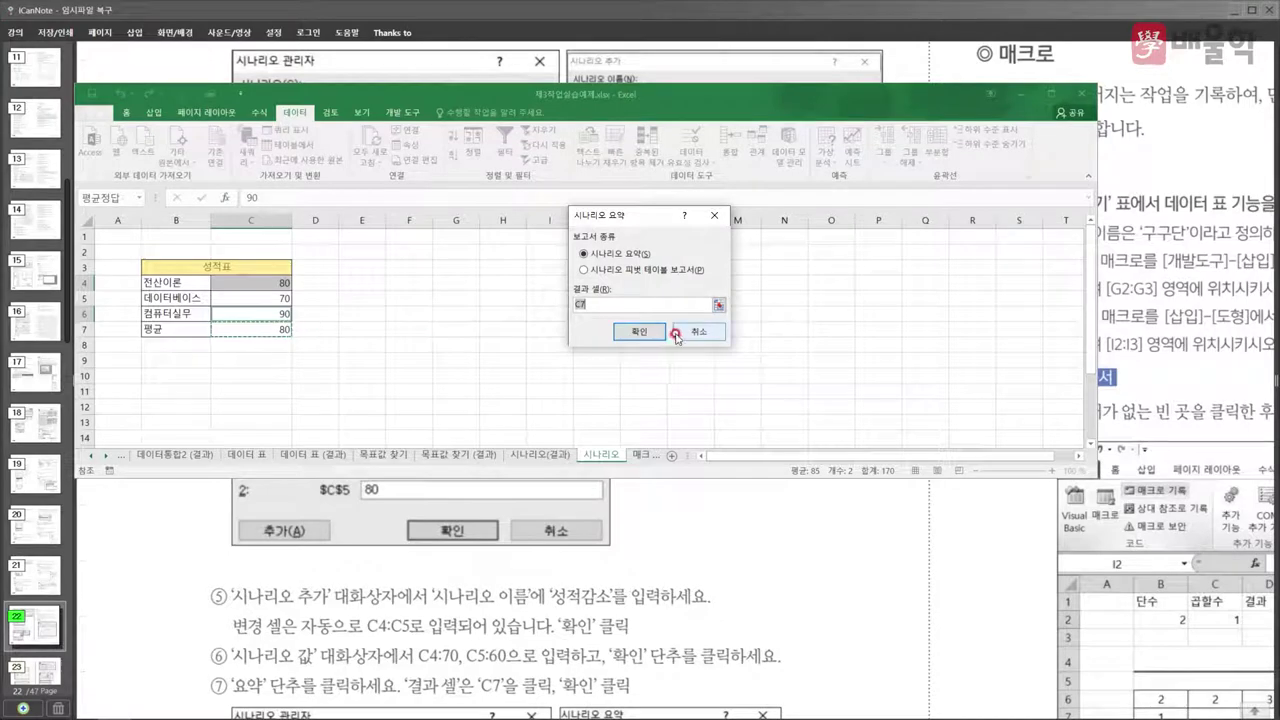
left_click(639, 331)
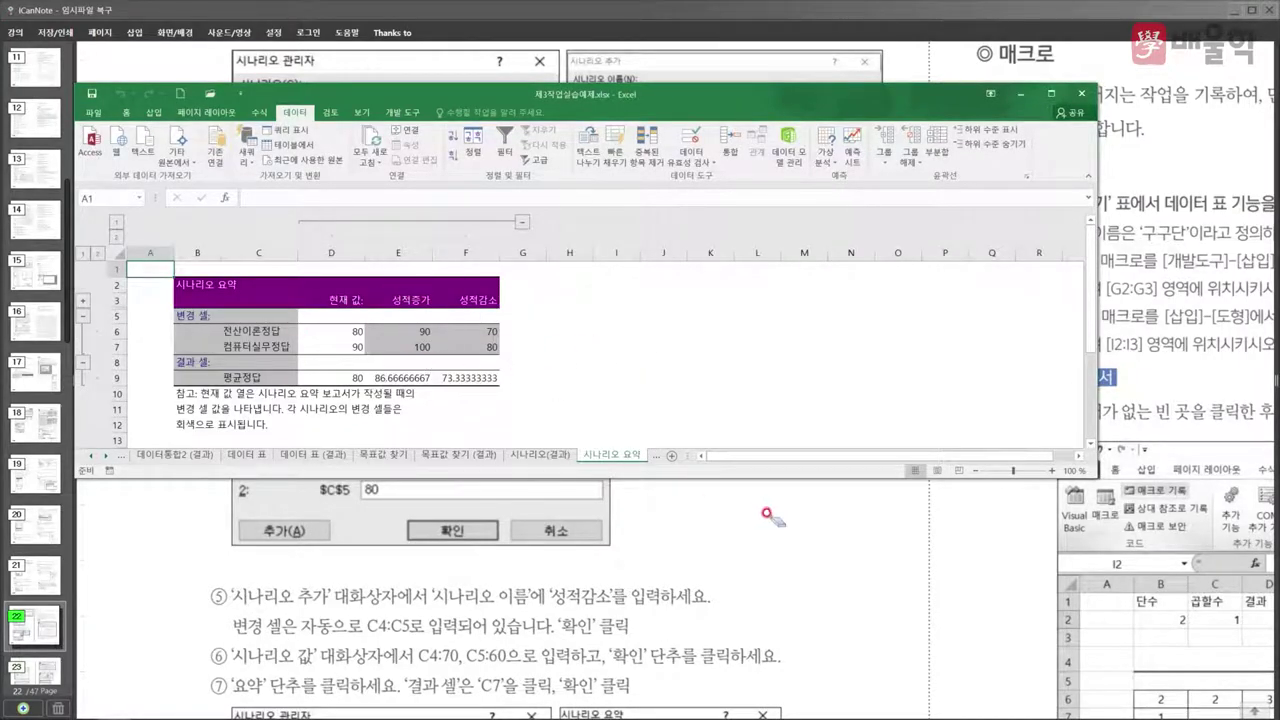
- Return to the notes and review the macro (매크로) problem and its procedure on page 22
key("alt+Tab")
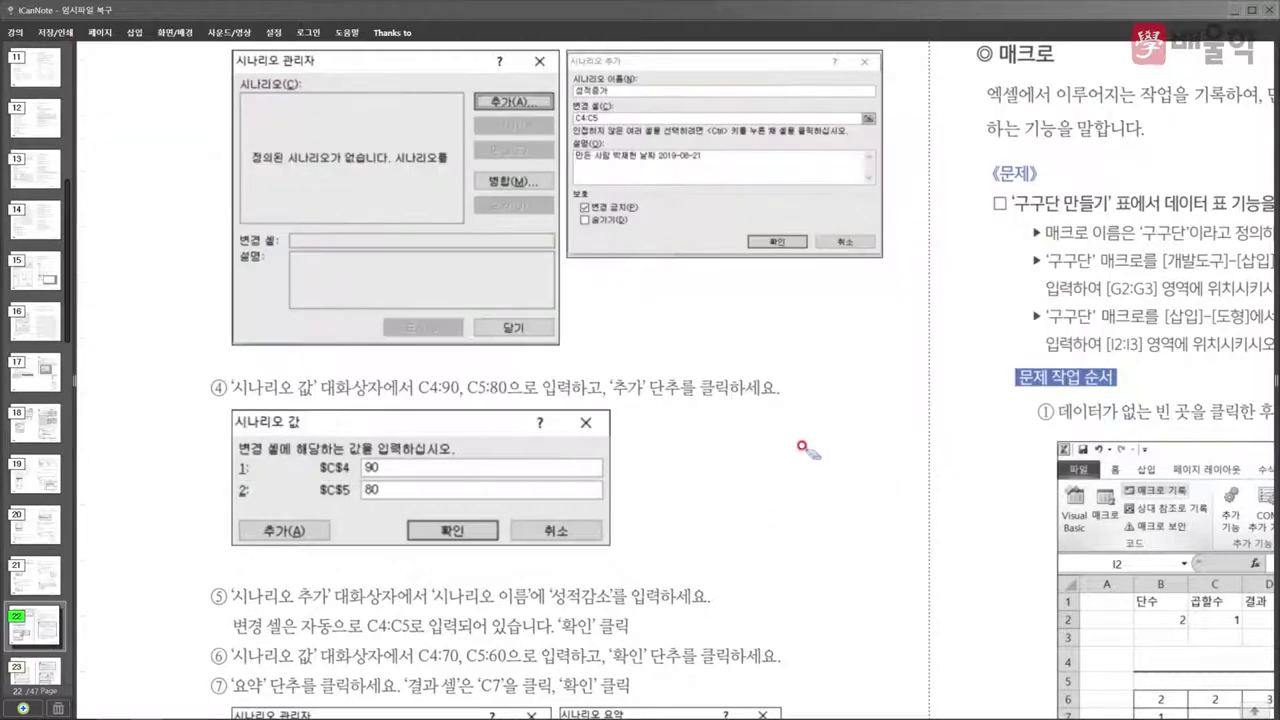
scroll(850, 460, "down", 3)
scroll(846, 343, "up", 4)
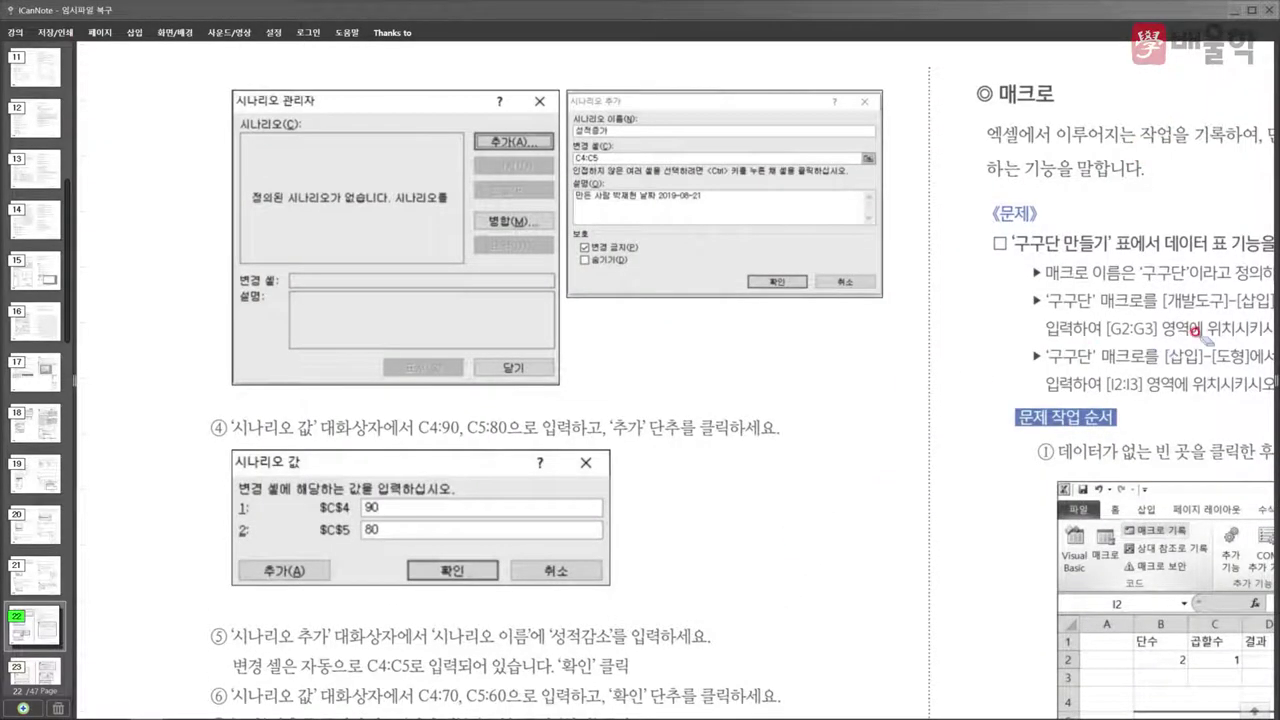
left_click_drag(1198, 340, 678, 347)
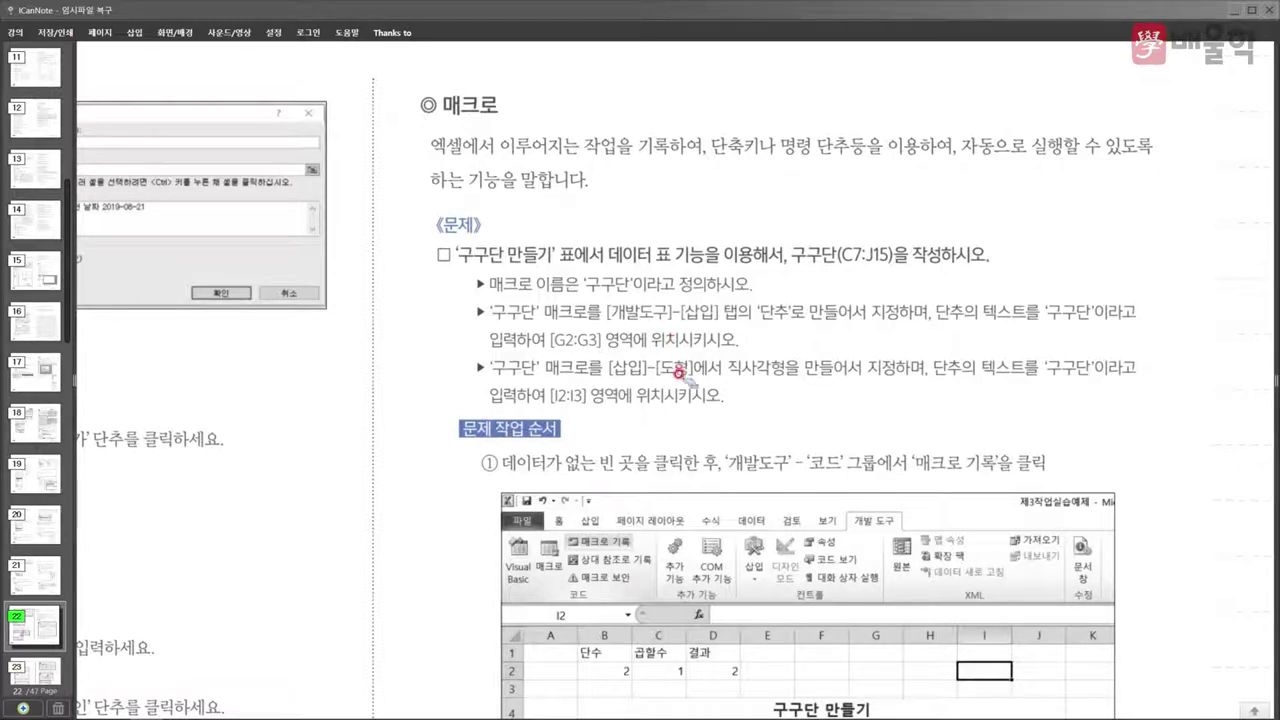
scroll(680, 378, "down", 1)
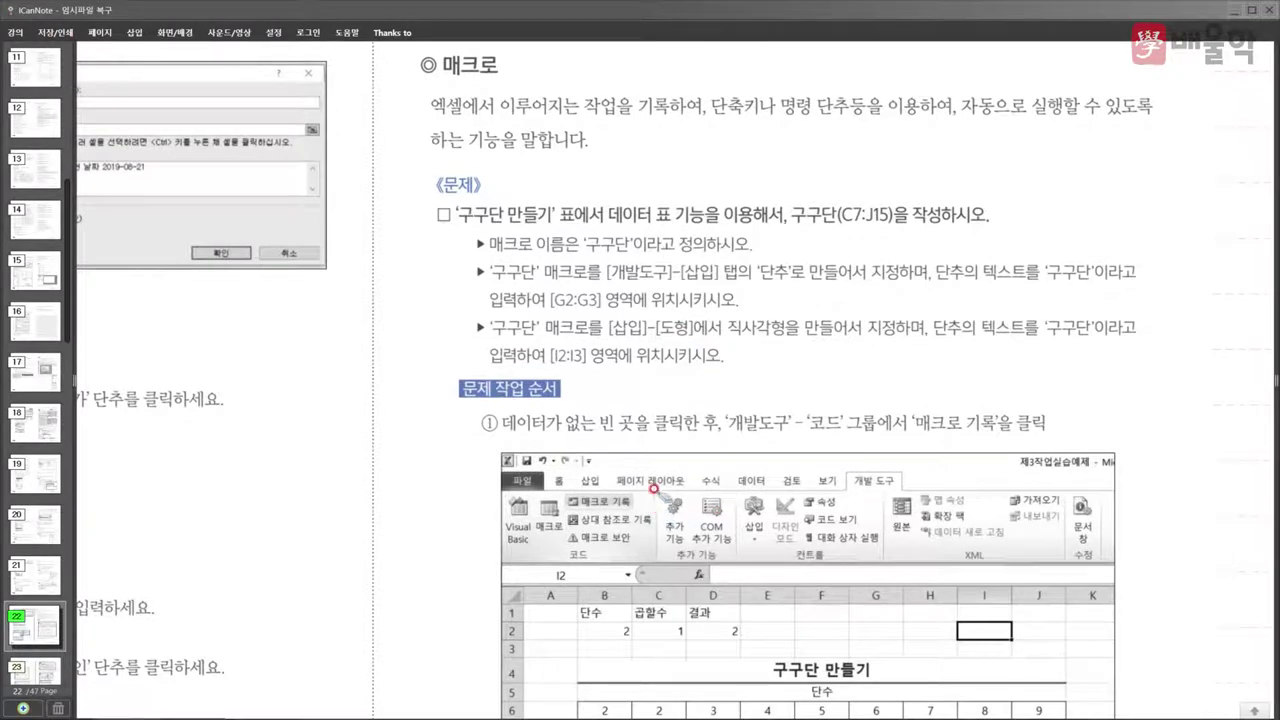
- Switch to Excel and display the 매크로 worksheet with the 구구단 만들기 table
key("alt+Tab")
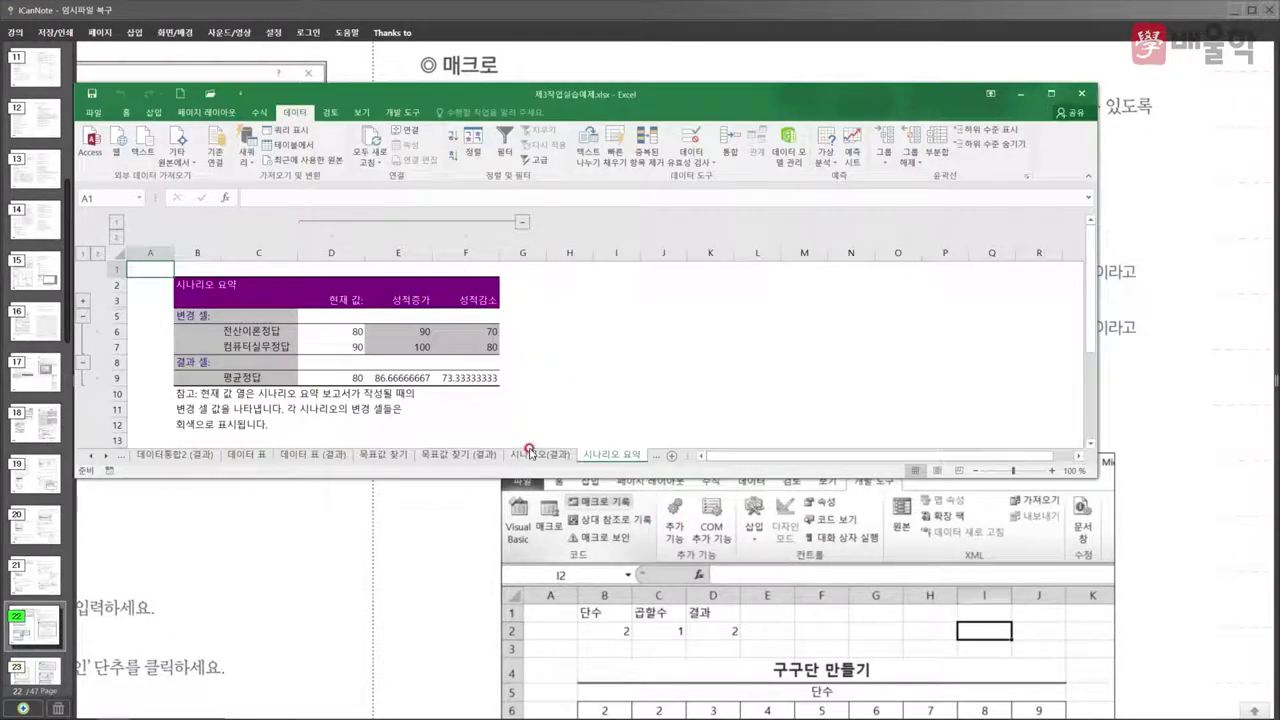
left_click(230, 455)
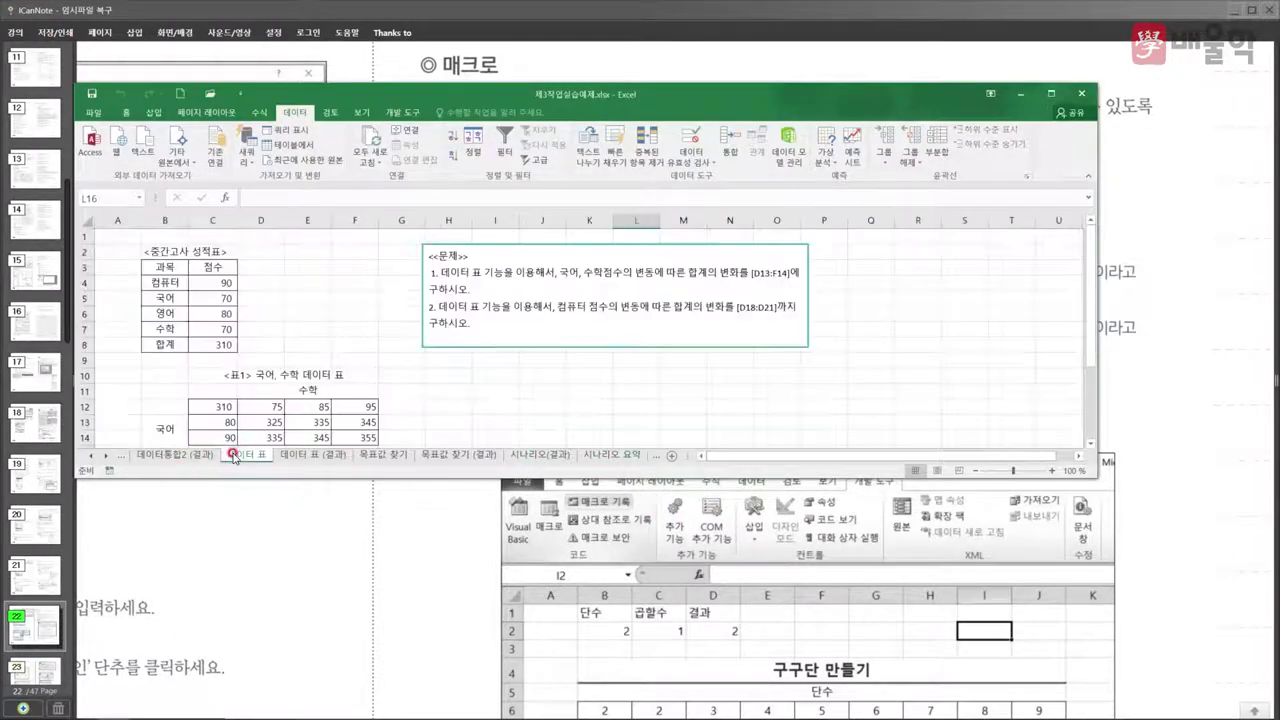
left_click(92, 455)
left_click(106, 455)
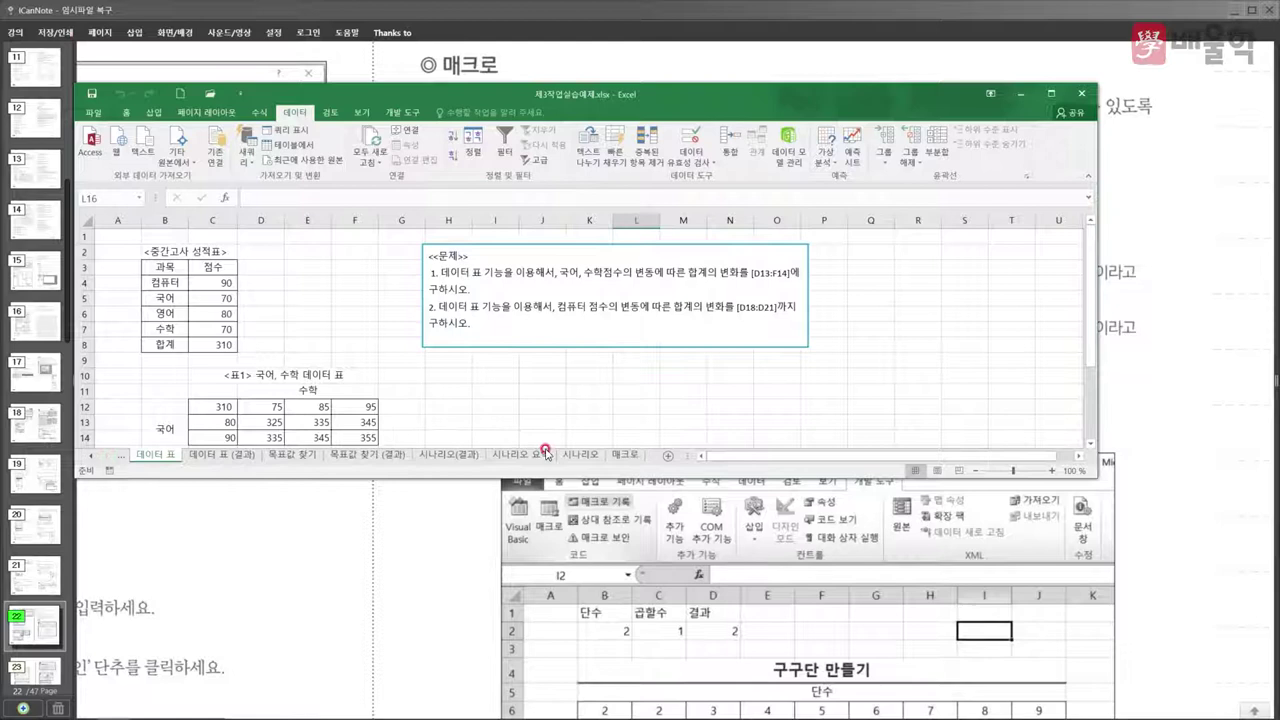
left_click(622, 455)
left_click(679, 366)
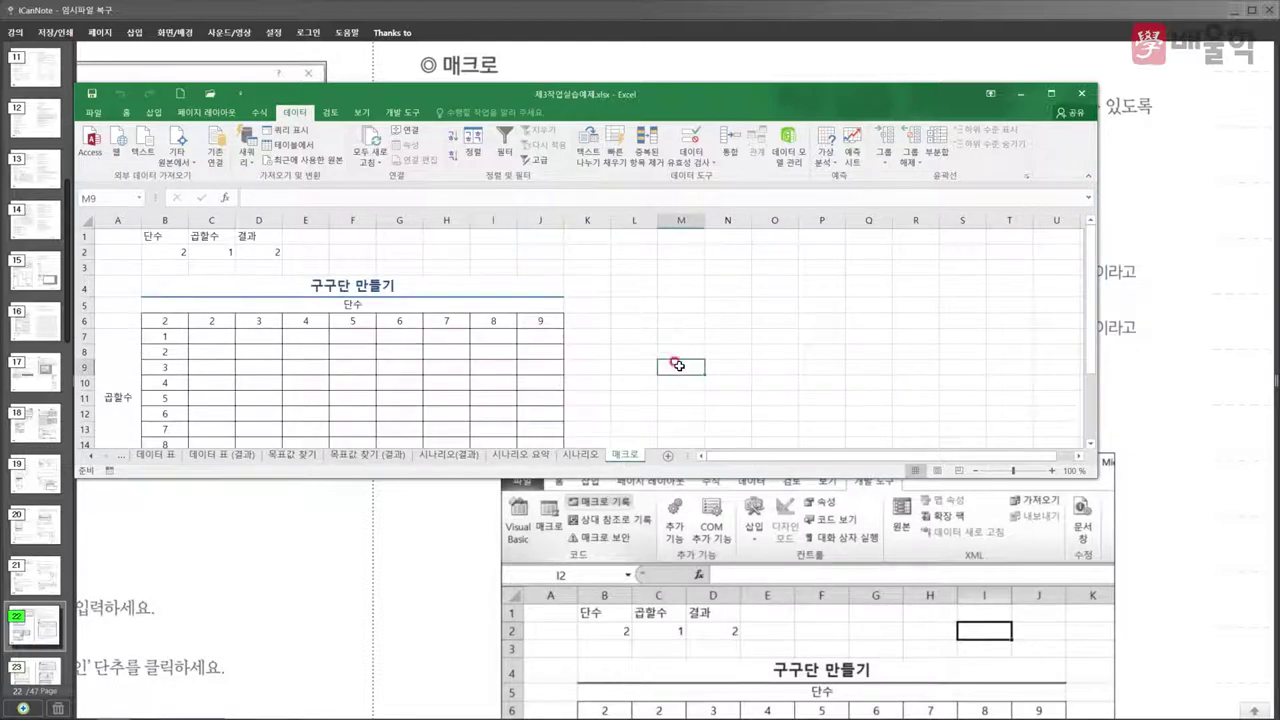
- Select empty cell L5 and open the settings for recording a new macro
left_click(638, 306)
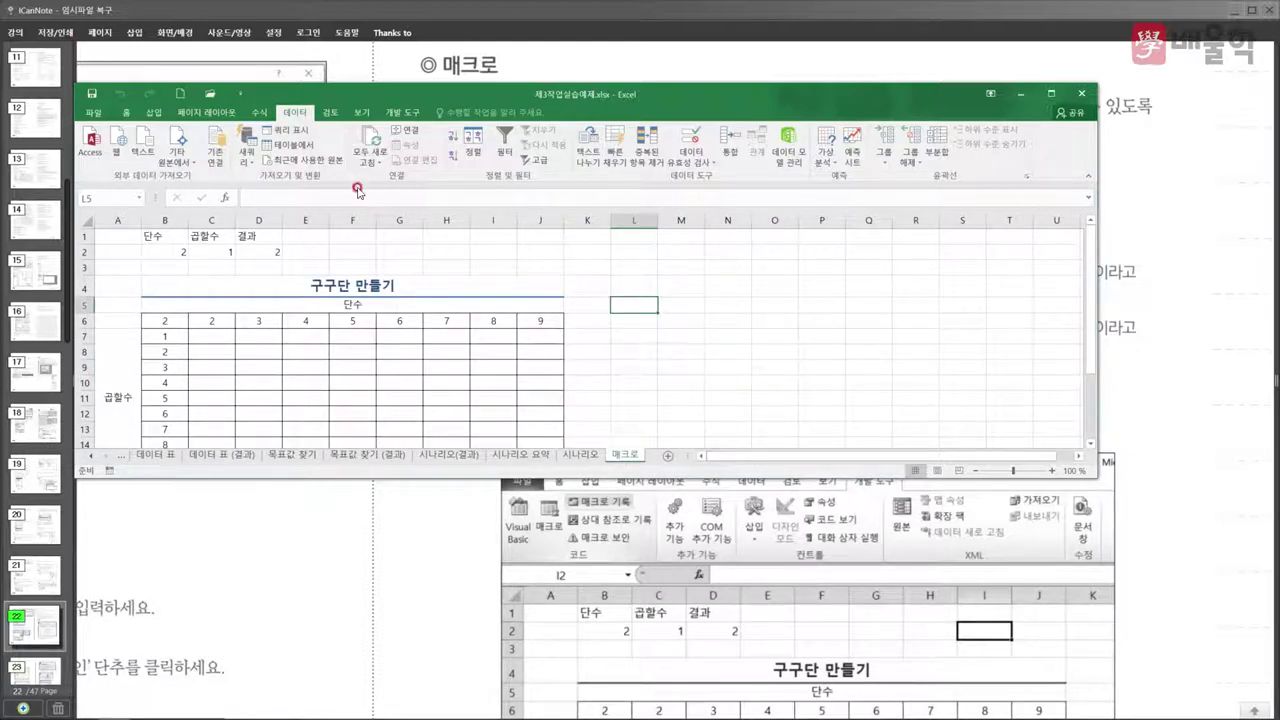
left_click(403, 113)
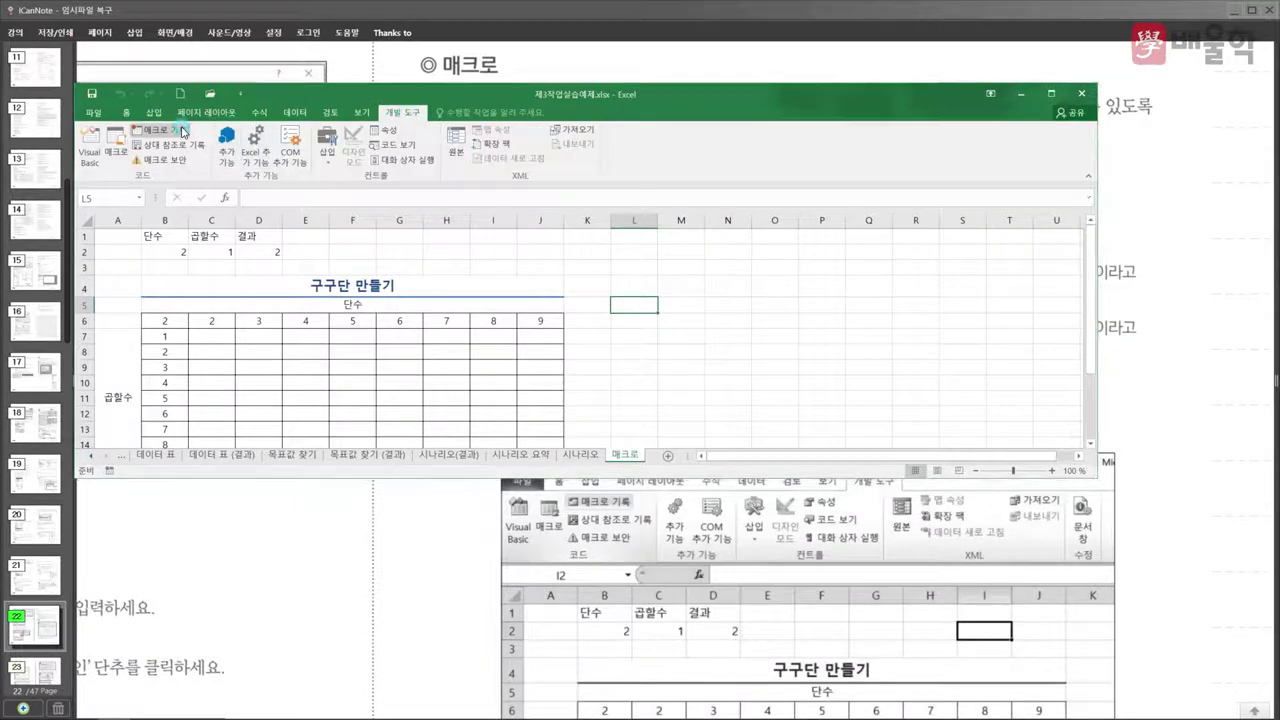
left_click(186, 131)
- Return to the notes and examine the macro recording and button insertion procedure on pages 22 and 23
left_click(510, 553)
scroll(490, 558, "down", 3)
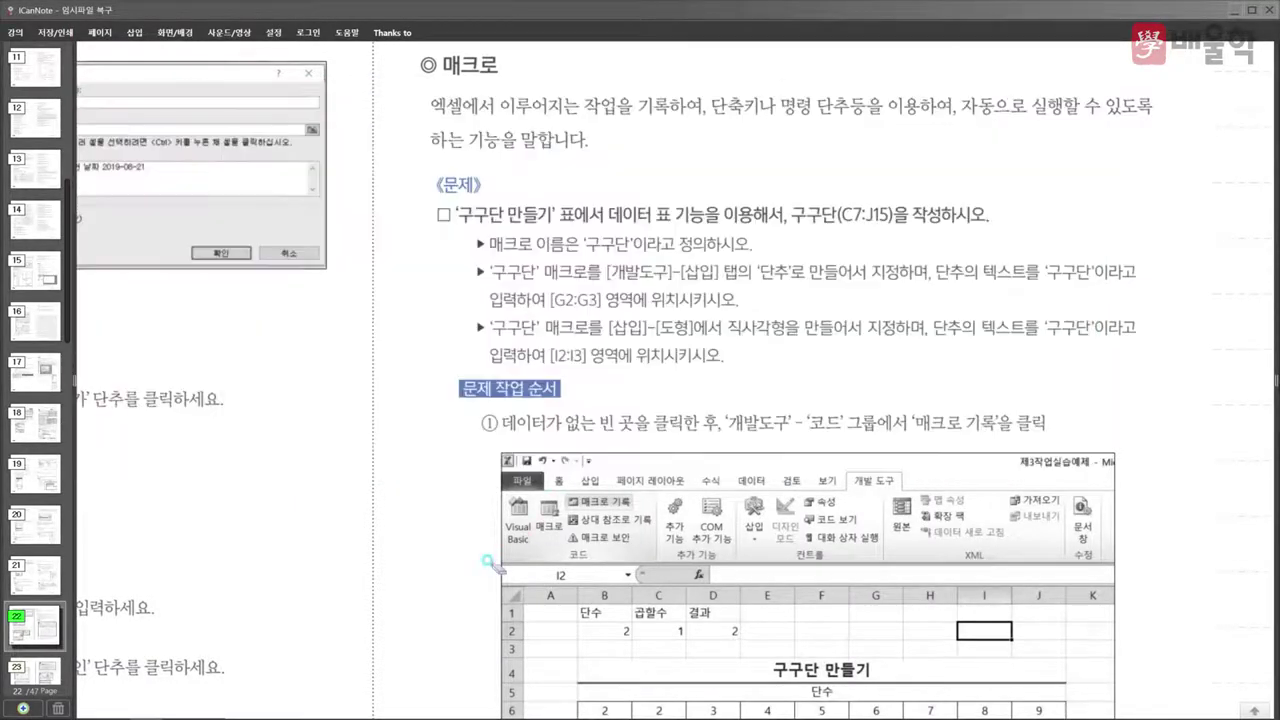
scroll(490, 560, "down", 4)
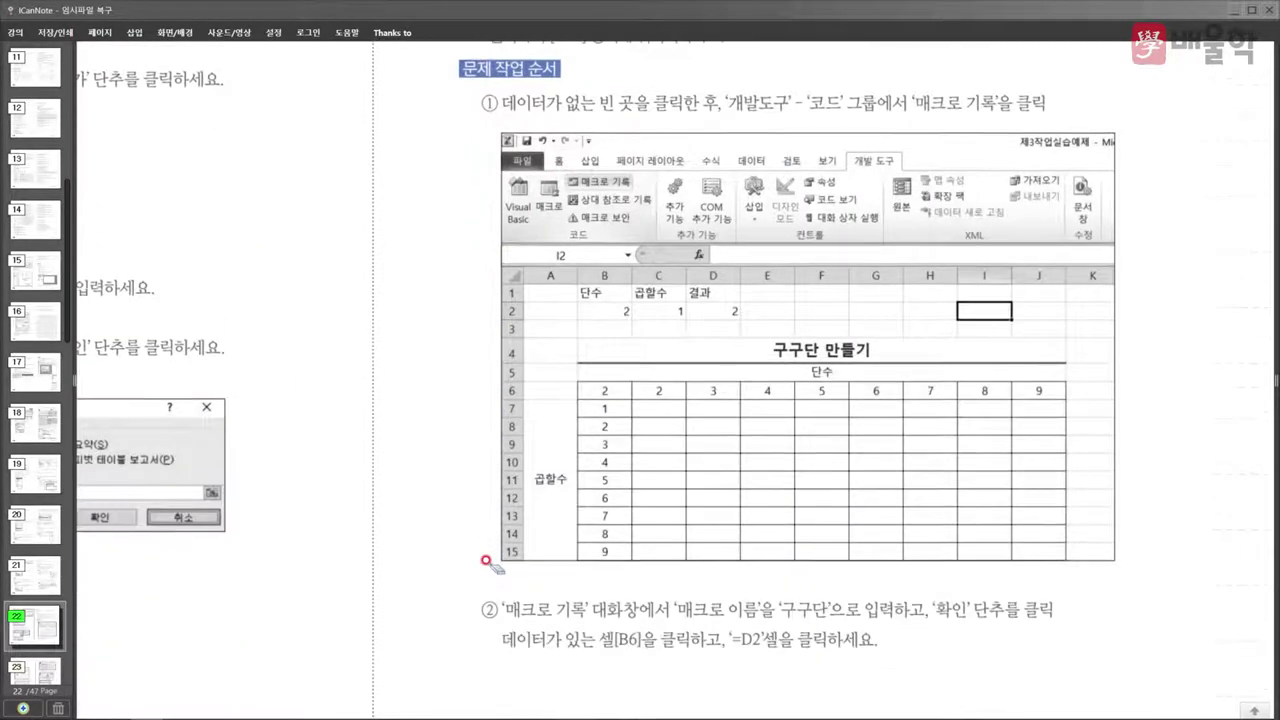
scroll(410, 595, "down", 1)
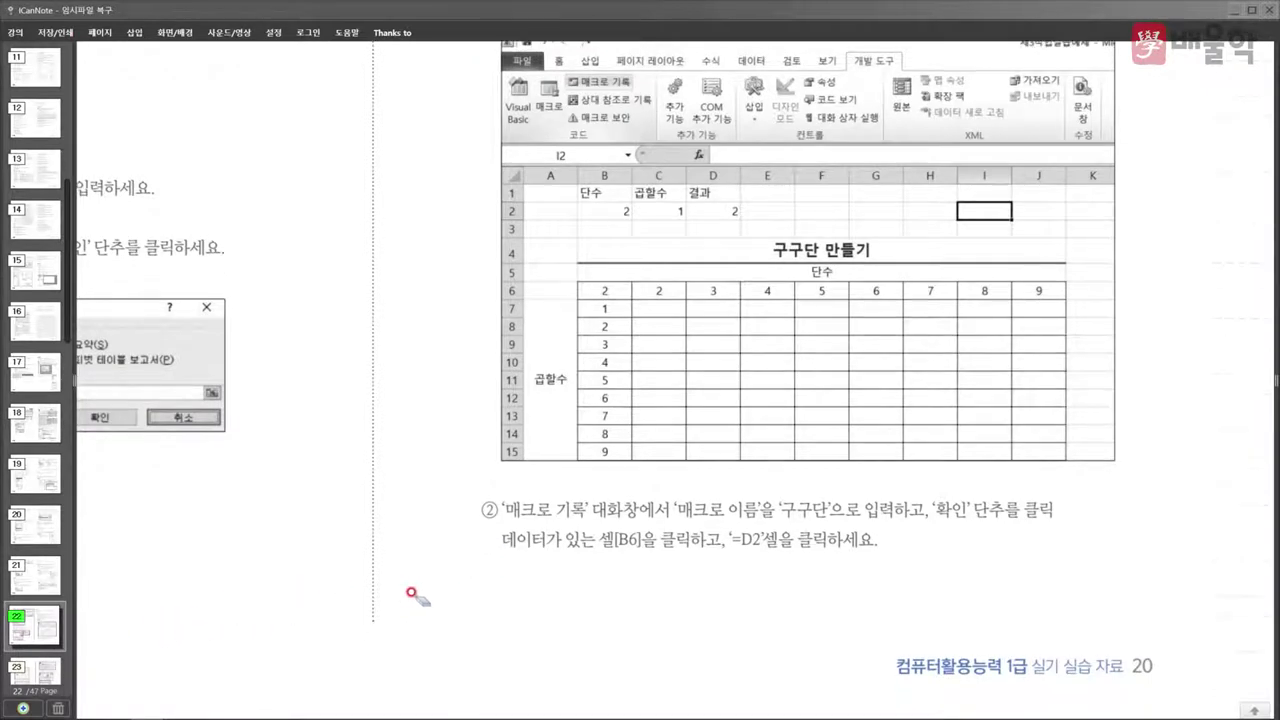
left_click(19, 666)
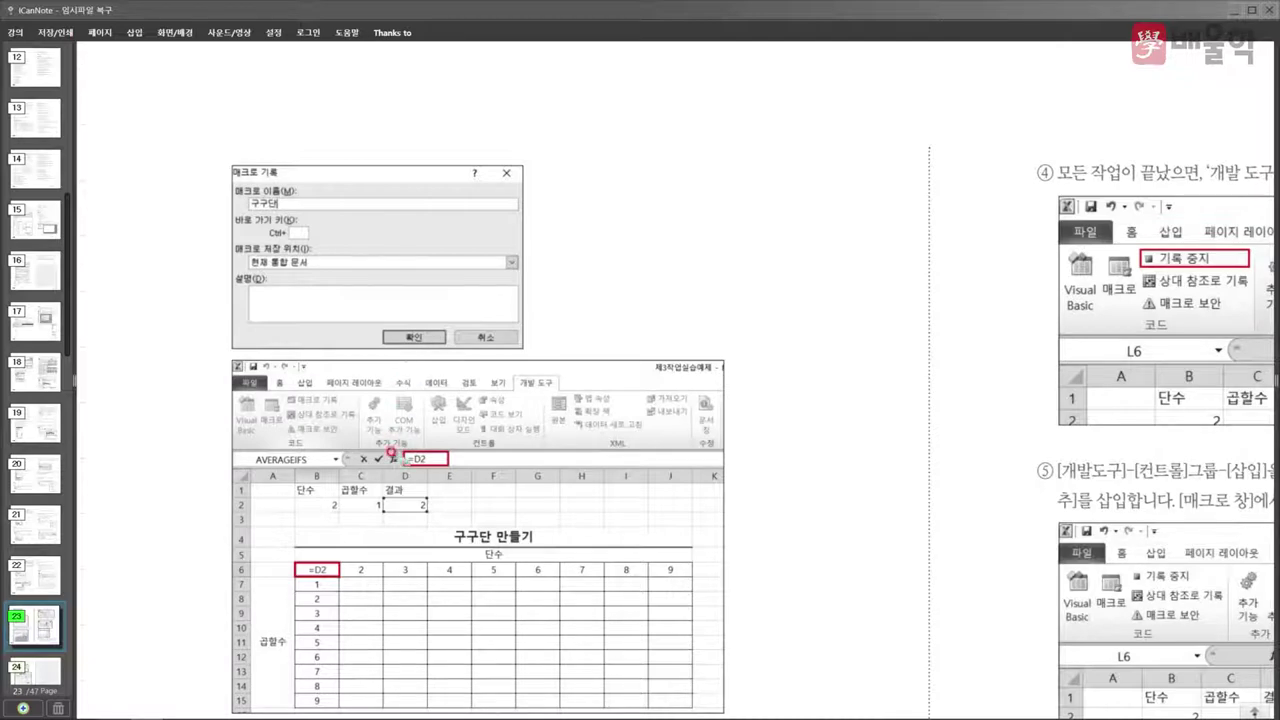
scroll(392, 456, "down", 3)
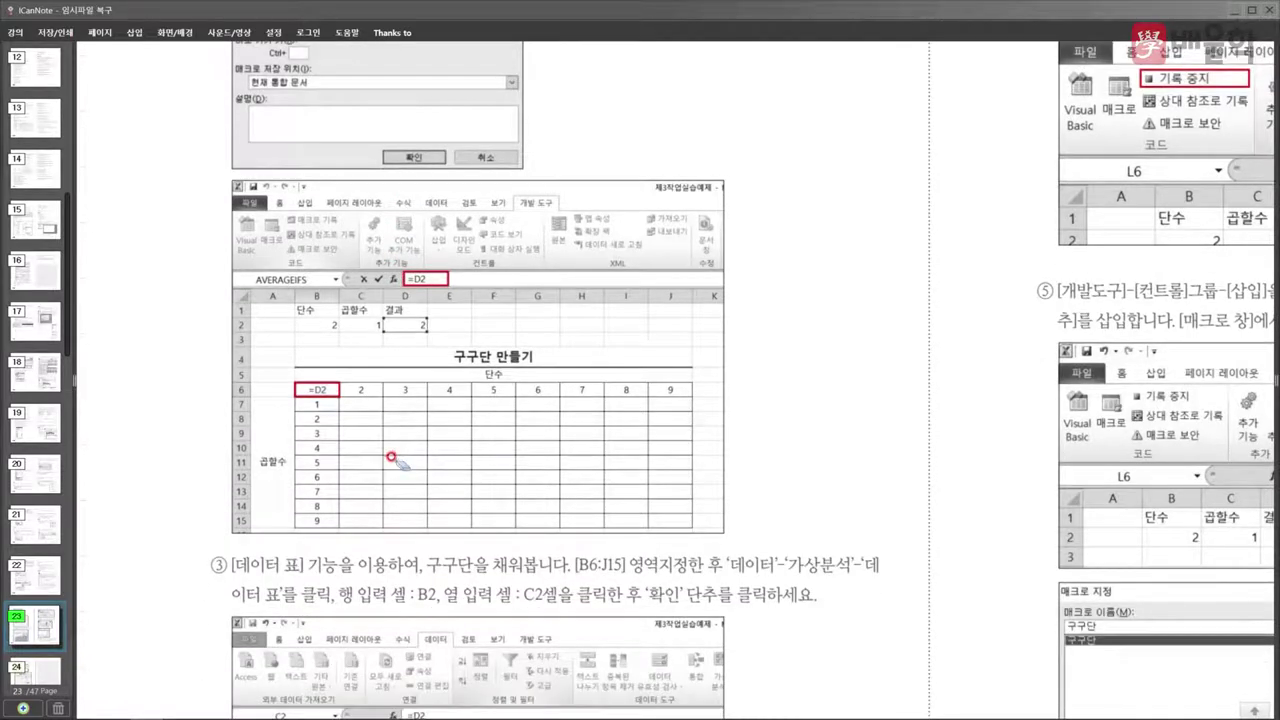
scroll(391, 457, "up", 1)
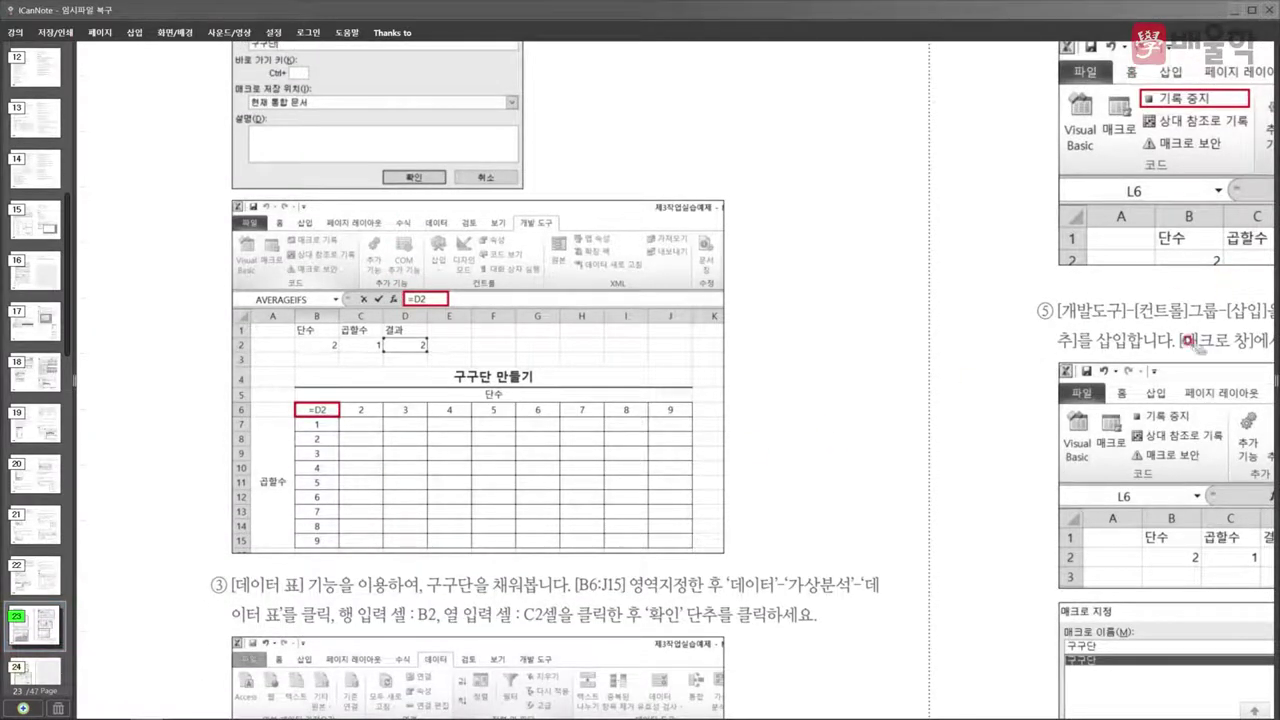
left_click_drag(1200, 348, 760, 462)
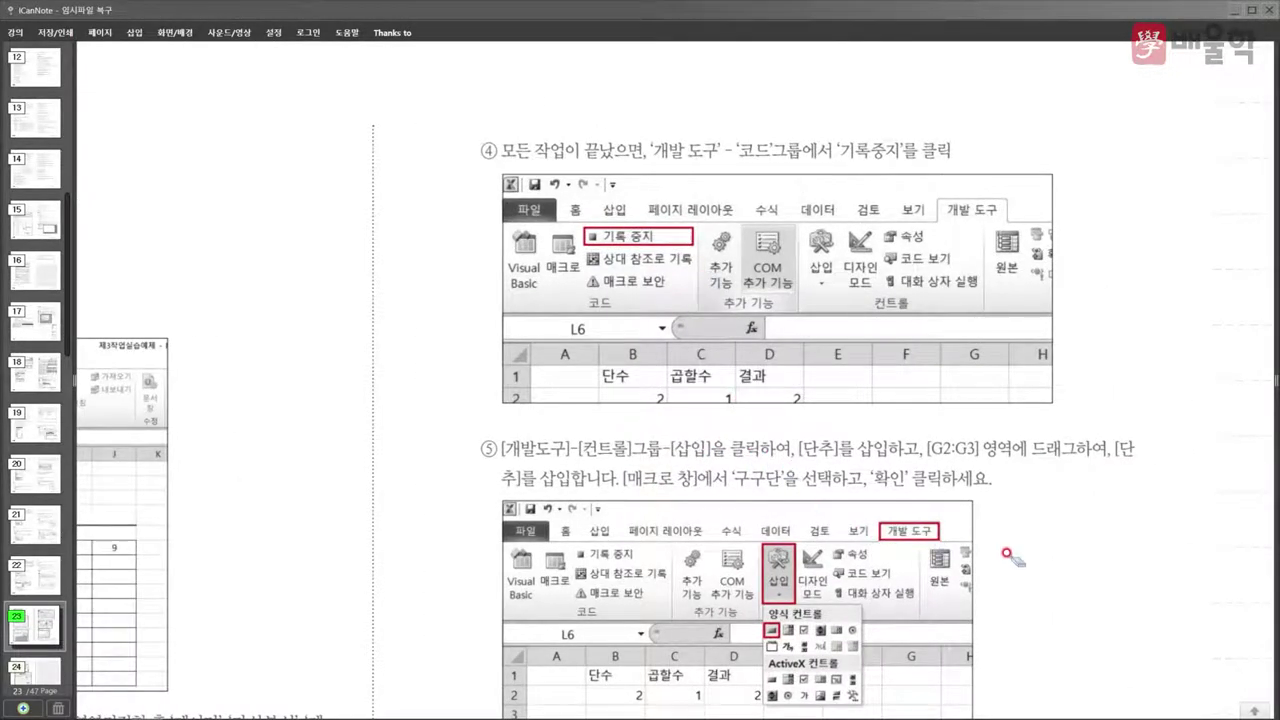
- Switch back to Excel, record a macro under the default name 매크로1 that fills B6:J6 yellow, and stop recording
key("alt+Tab")
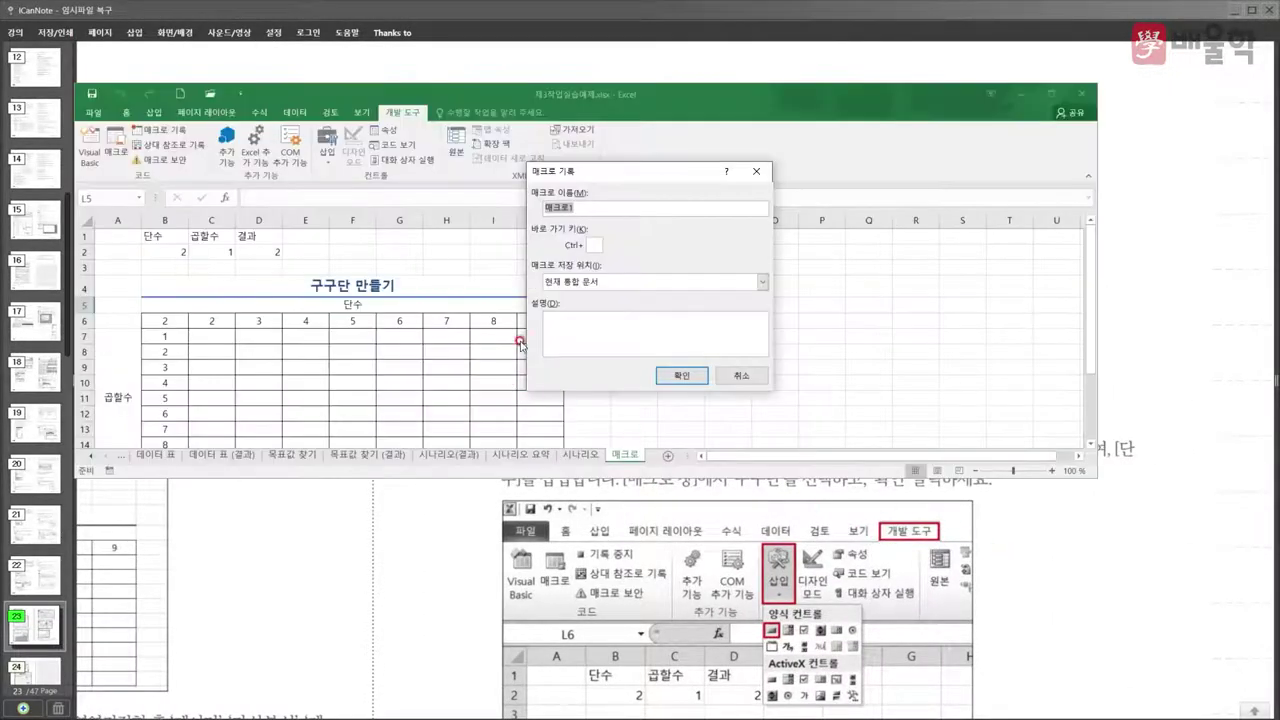
left_click(698, 378)
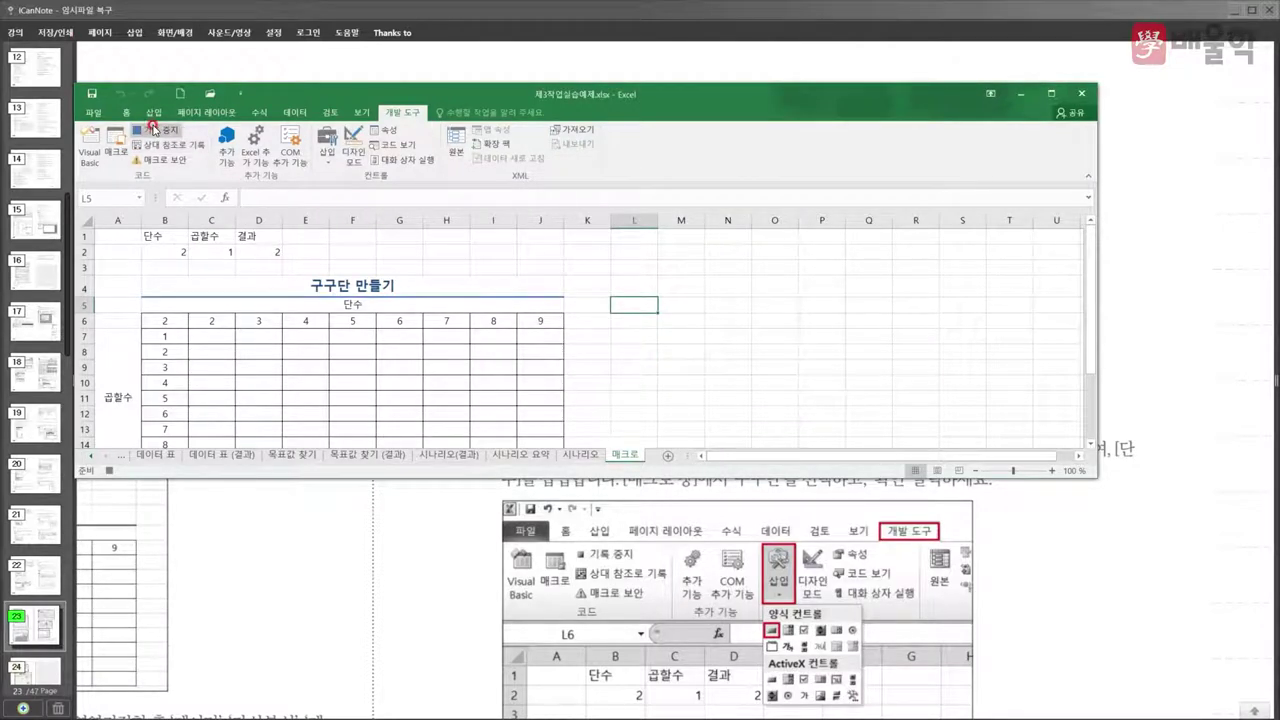
left_click(685, 320)
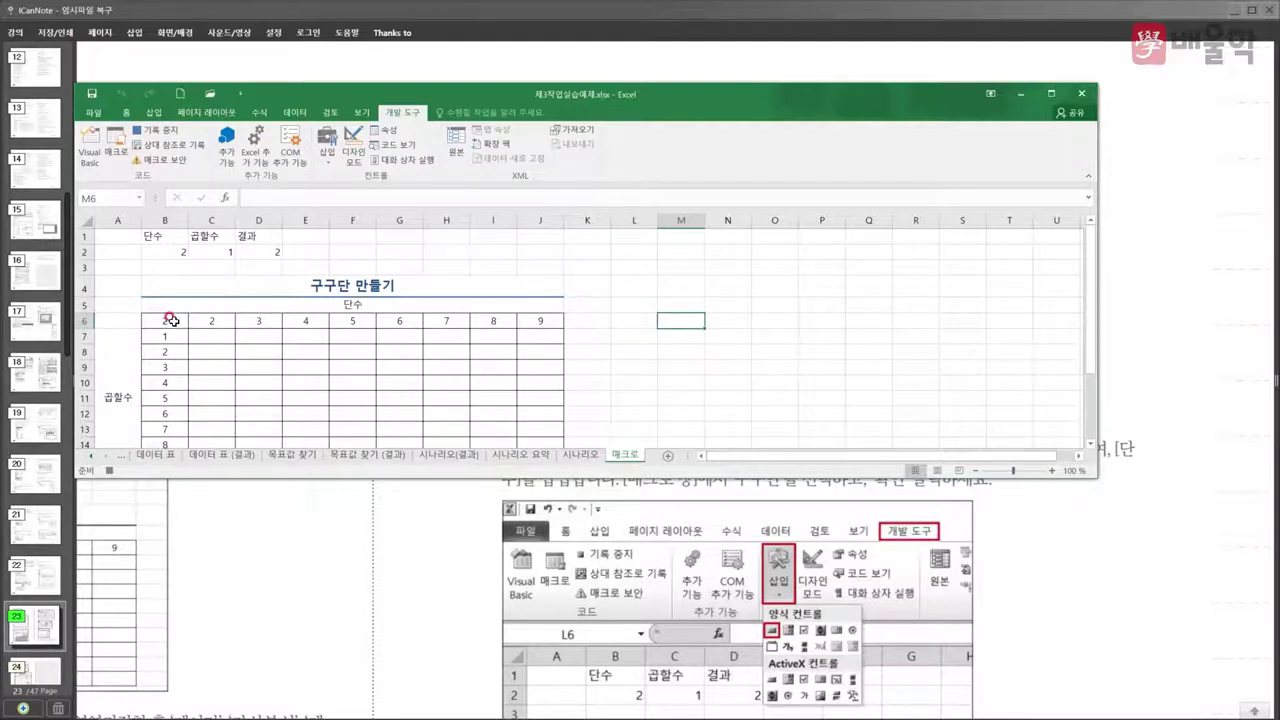
left_click_drag(172, 320, 540, 320)
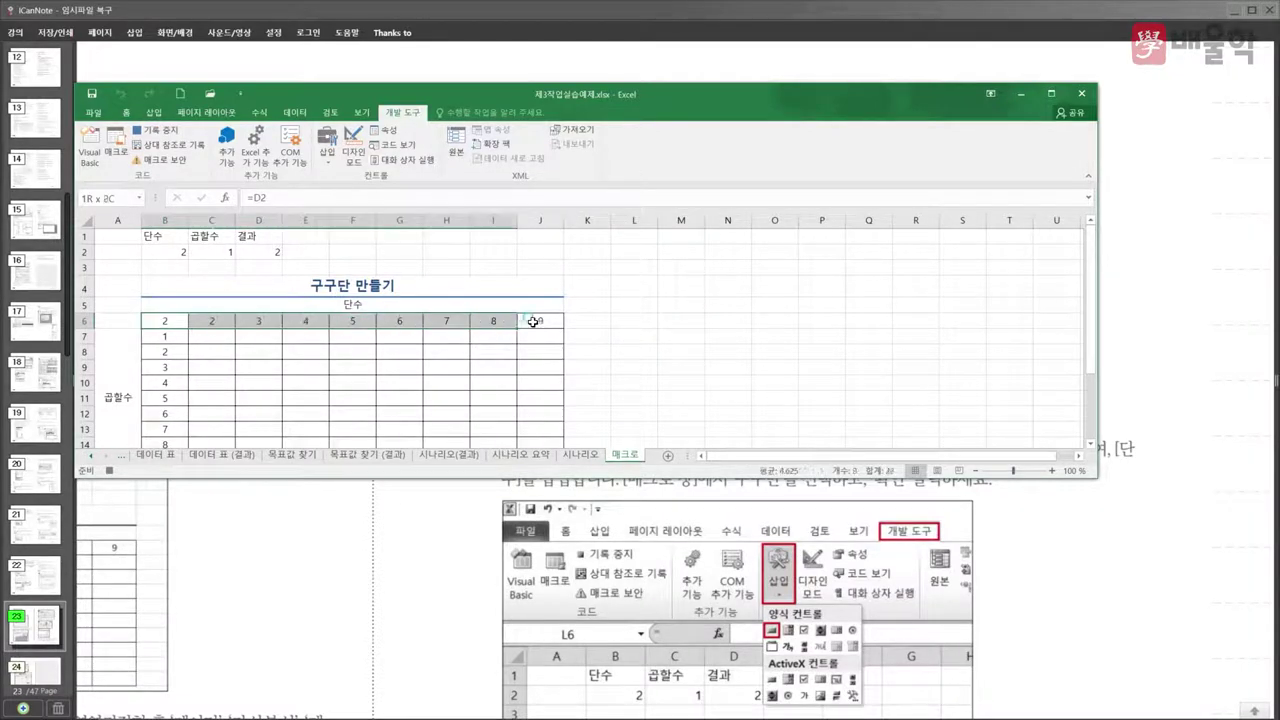
left_click(126, 112)
left_click(253, 156)
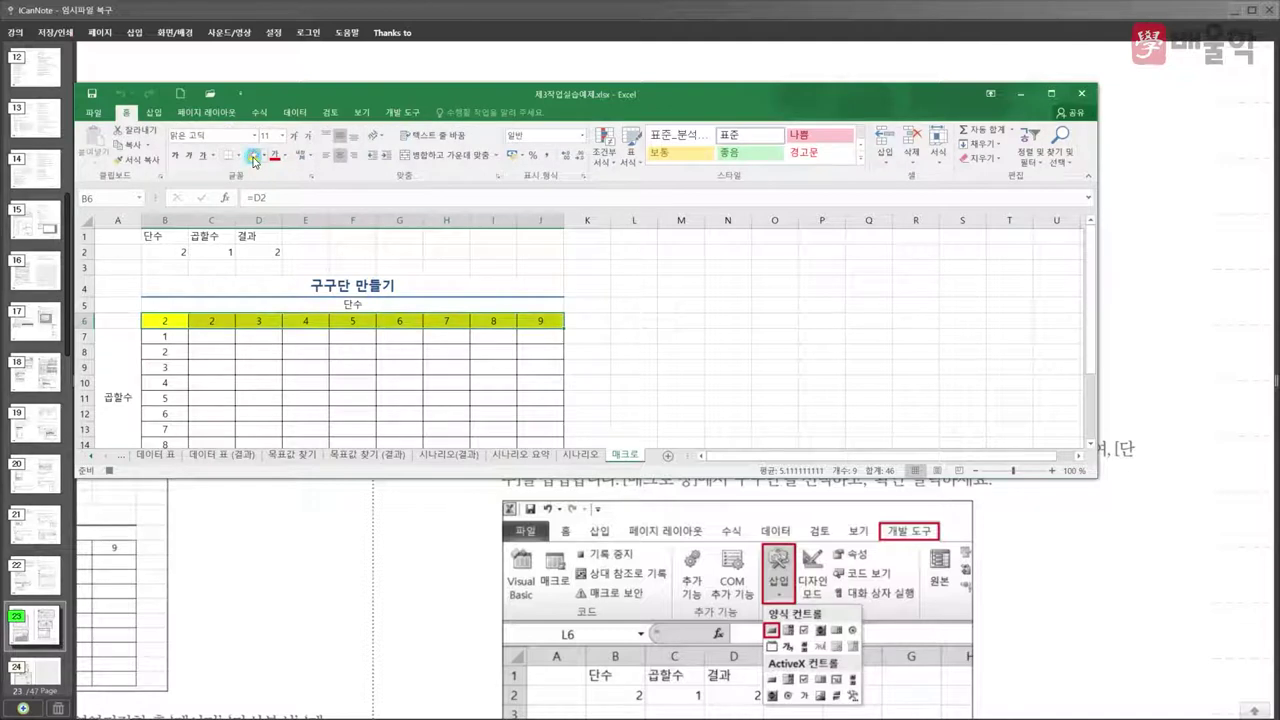
left_click(402, 112)
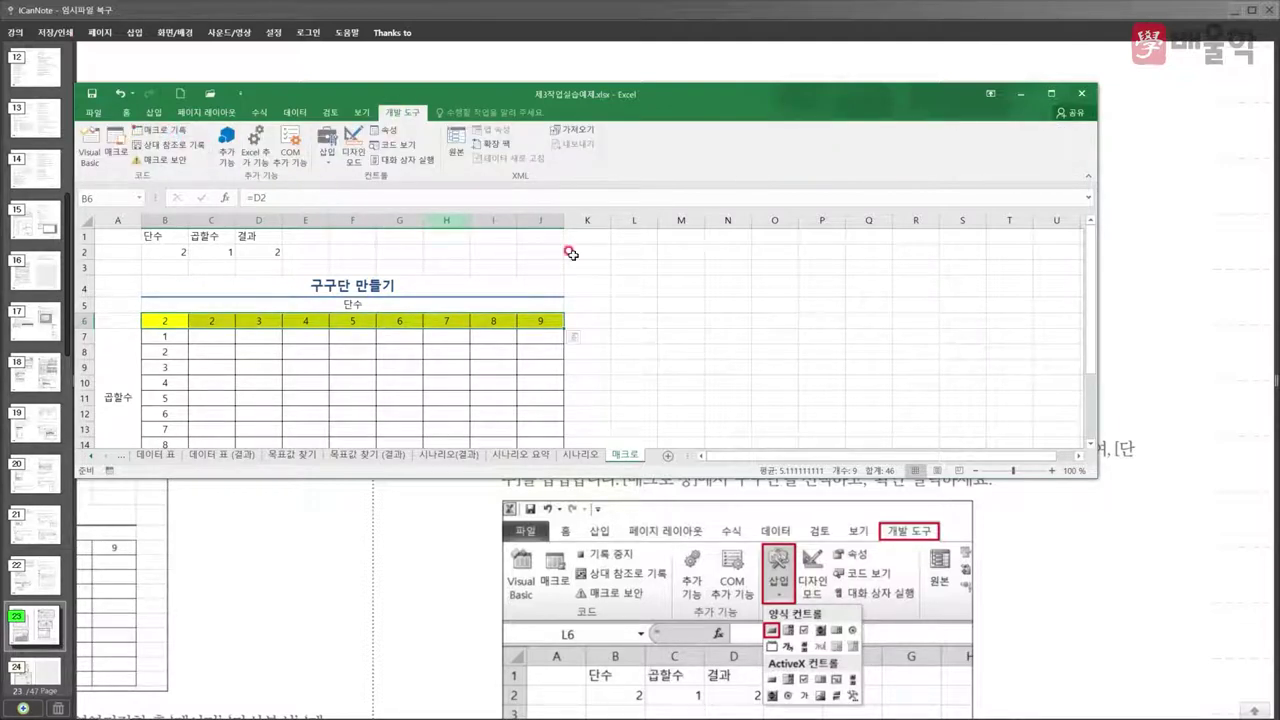
- Insert a form control button beside the table, spanning about columns K to M and rows 3 to 7, without assigning a macro
left_click(324, 158)
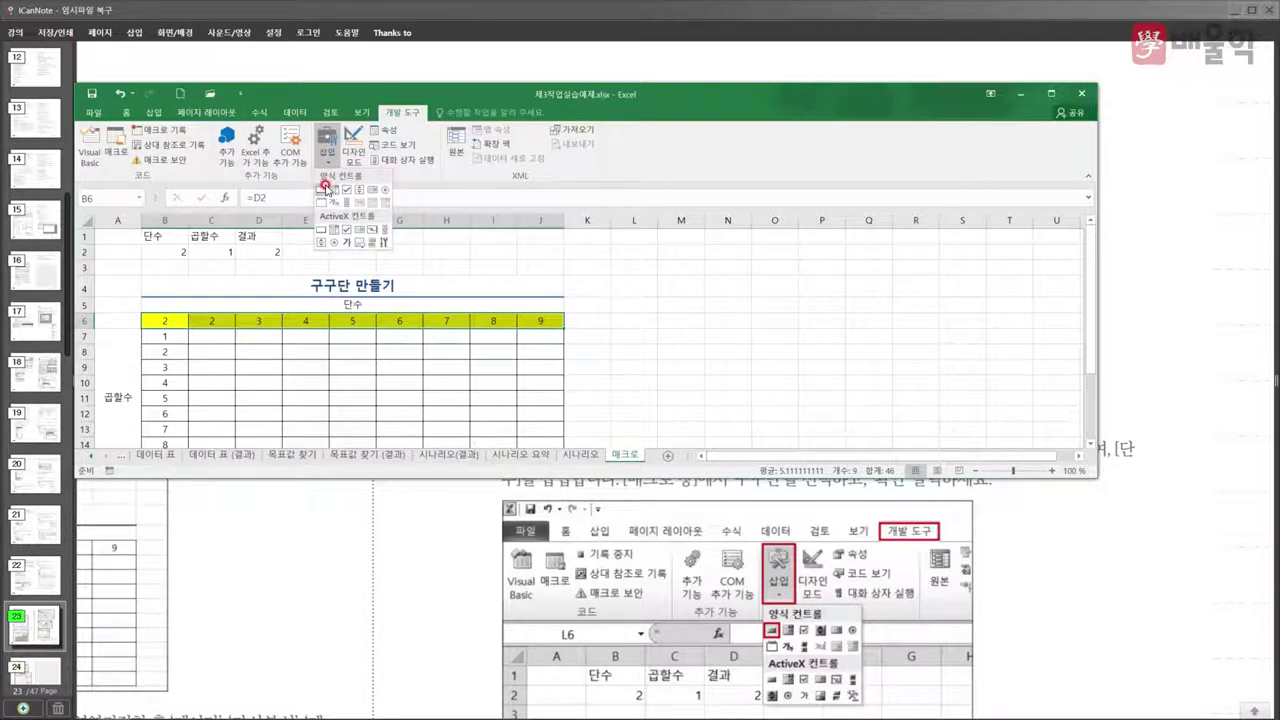
left_click(325, 186)
left_click_drag(576, 260, 691, 343)
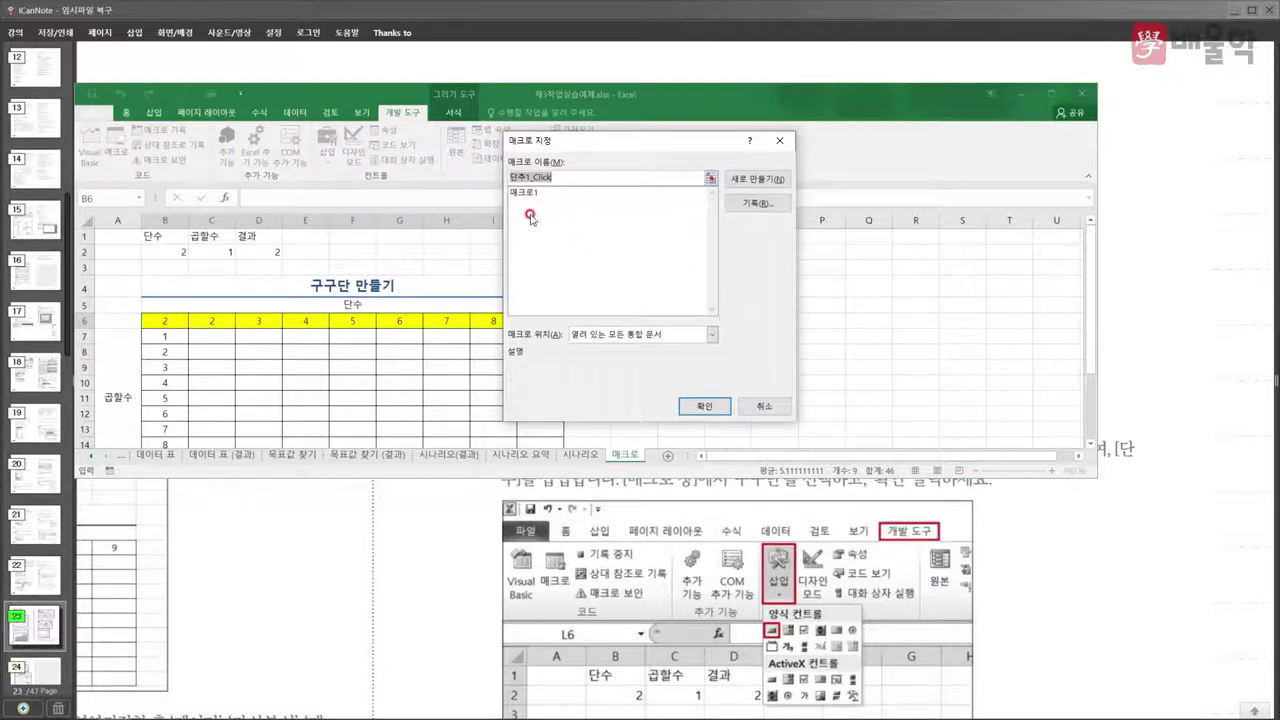
left_click(764, 406)
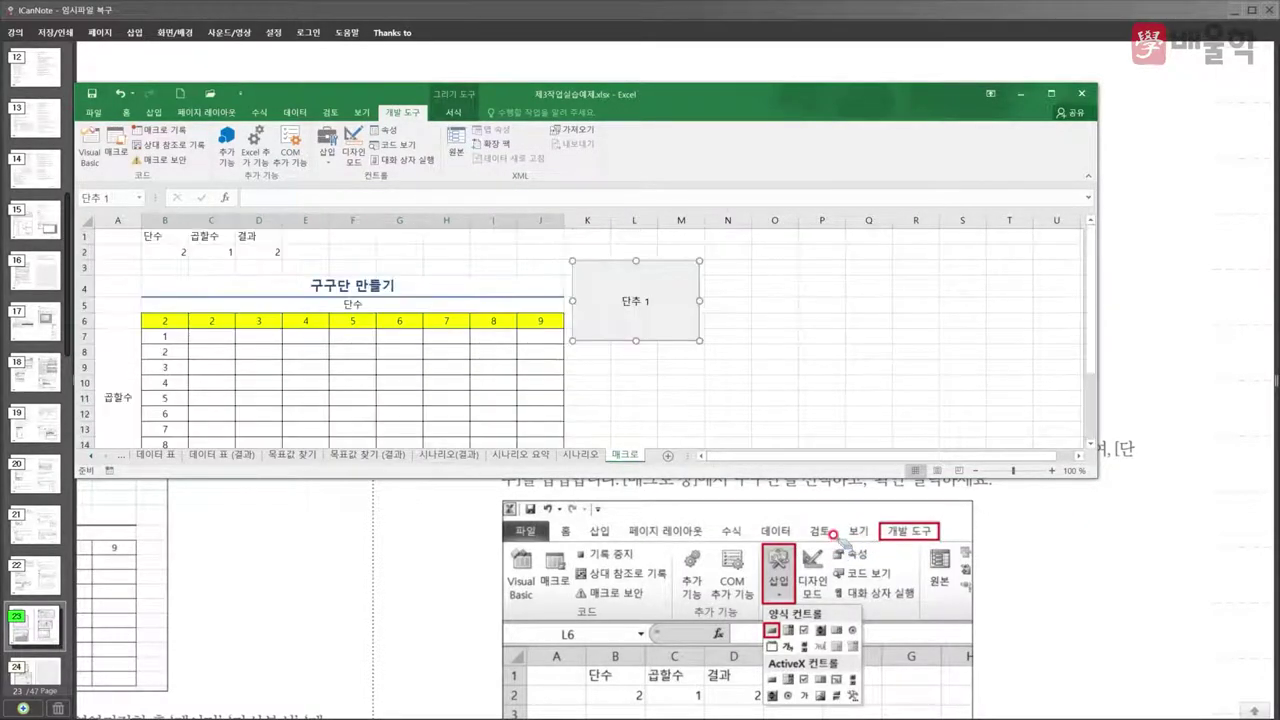
- Return to the notes and examine the remaining macro steps on pages 23 and 24, including assigning a macro to a shape
left_click(1050, 591)
scroll(1049, 598, "down", 4)
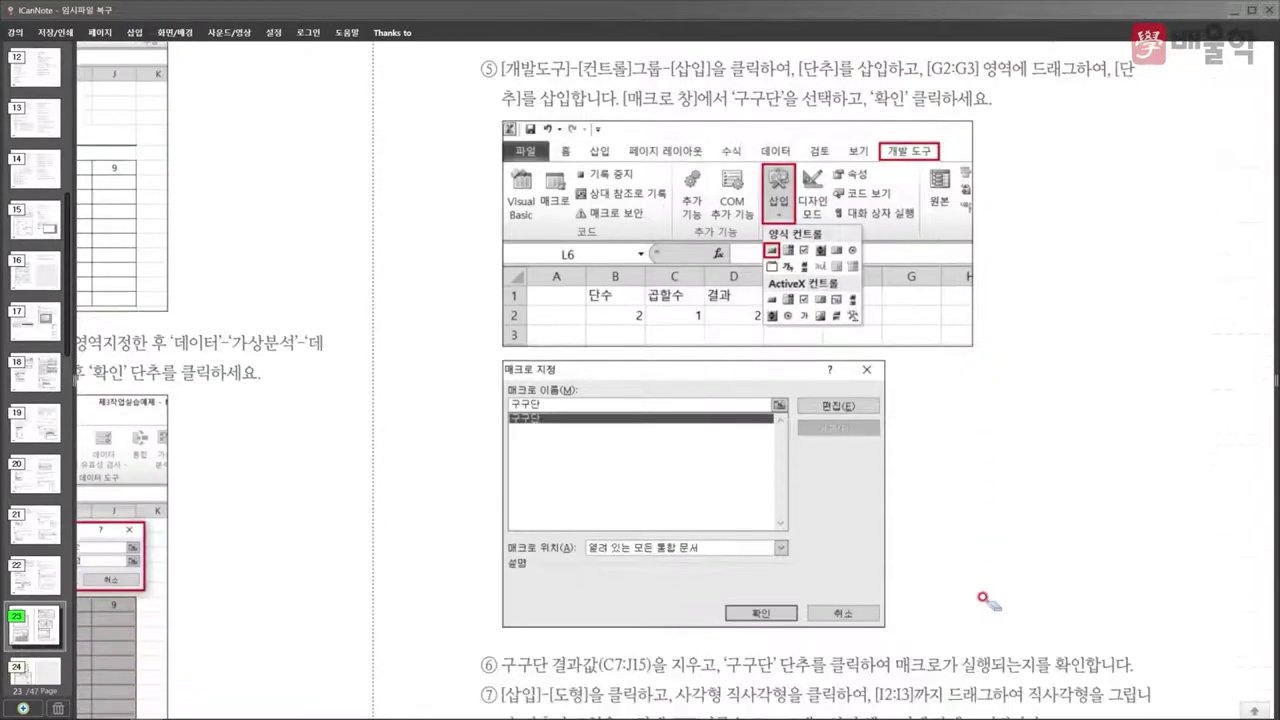
scroll(985, 600, "down", 1)
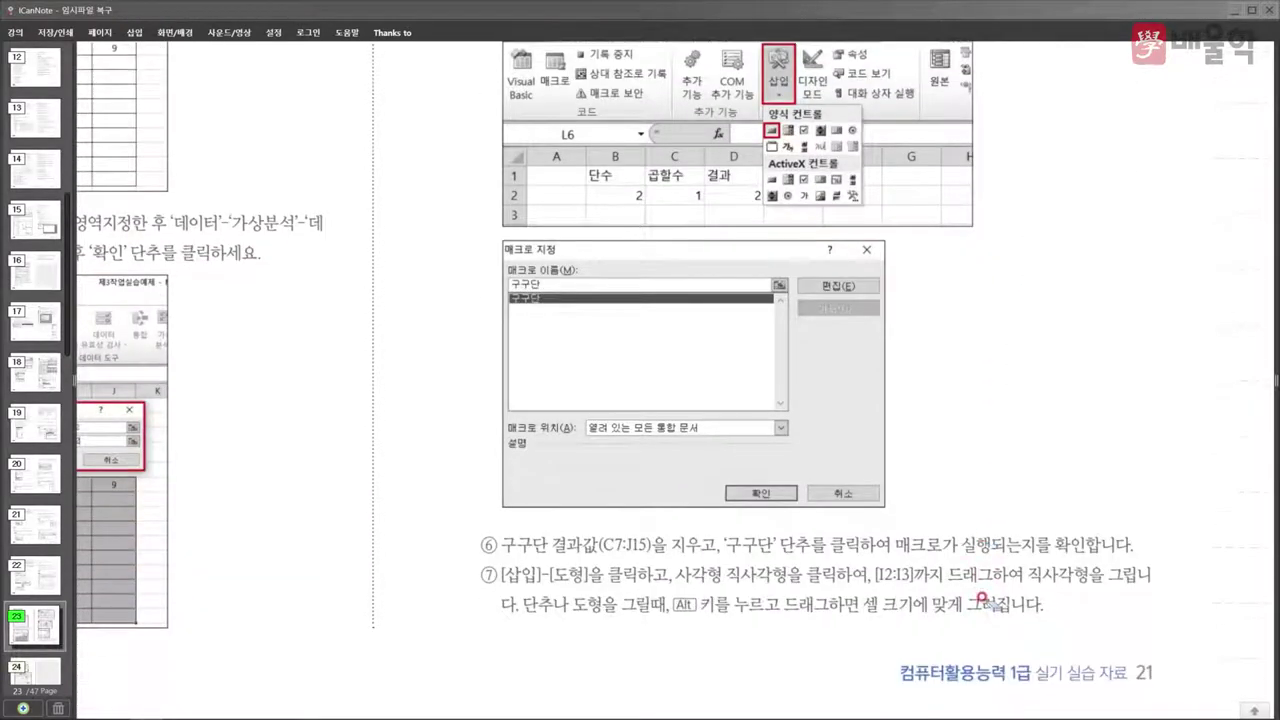
left_click(45, 678)
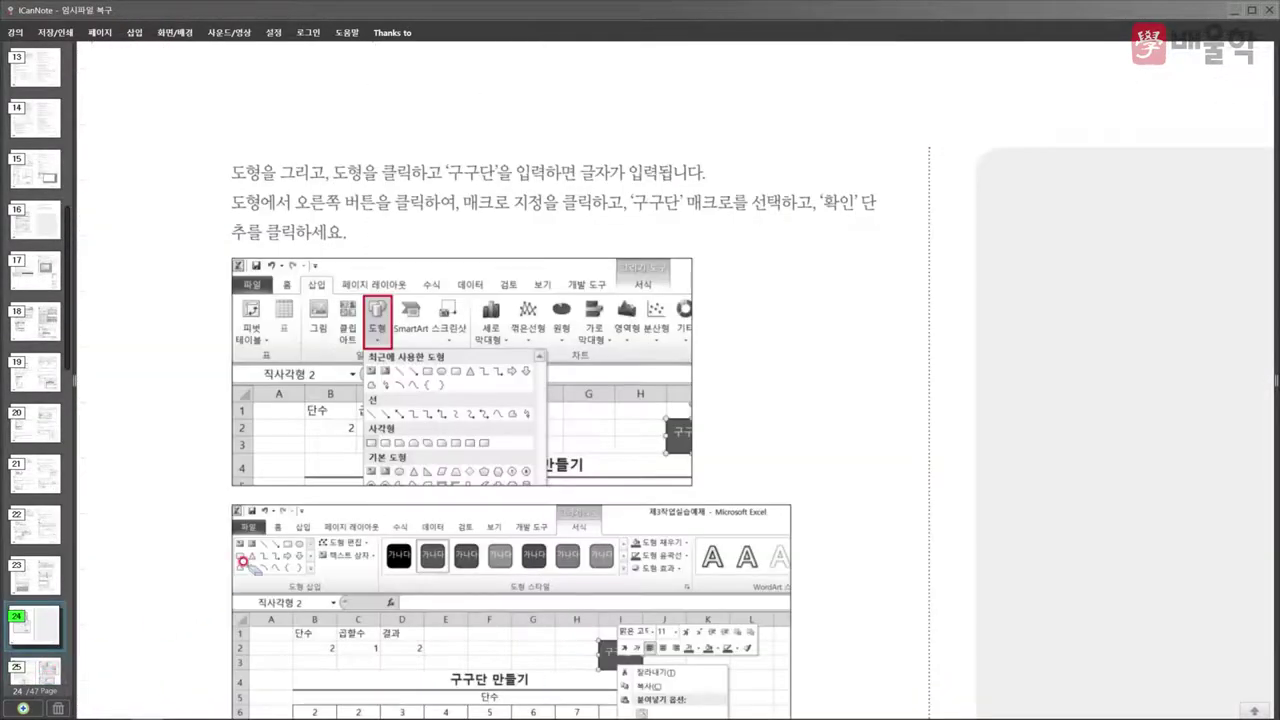
scroll(243, 563, "down", 3)
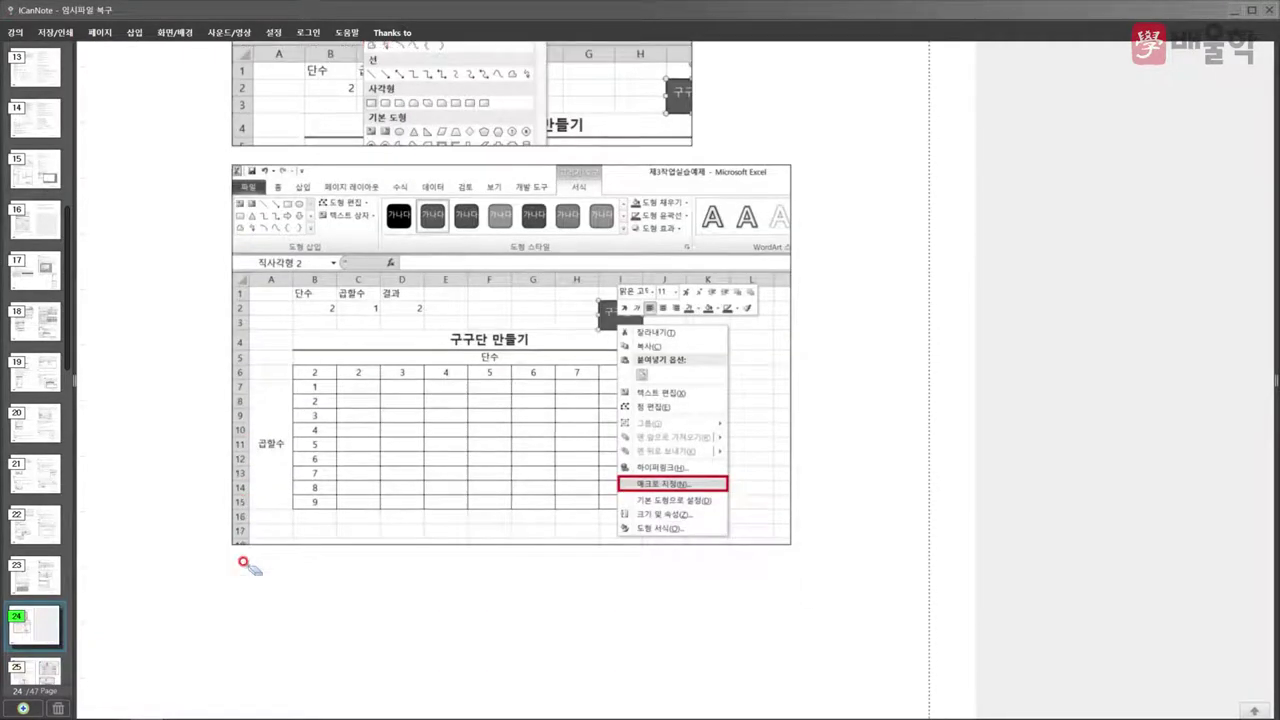
scroll(243, 563, "down", 1)
left_click(31, 676)
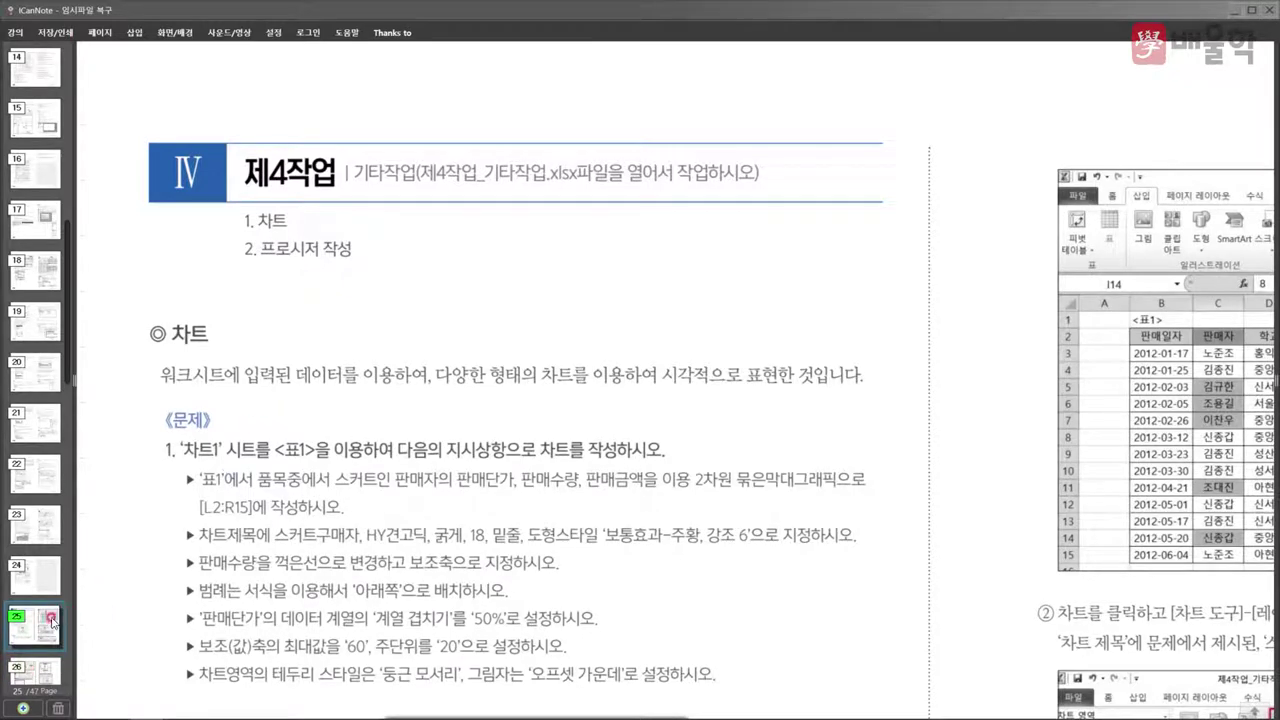
left_click(31, 580)
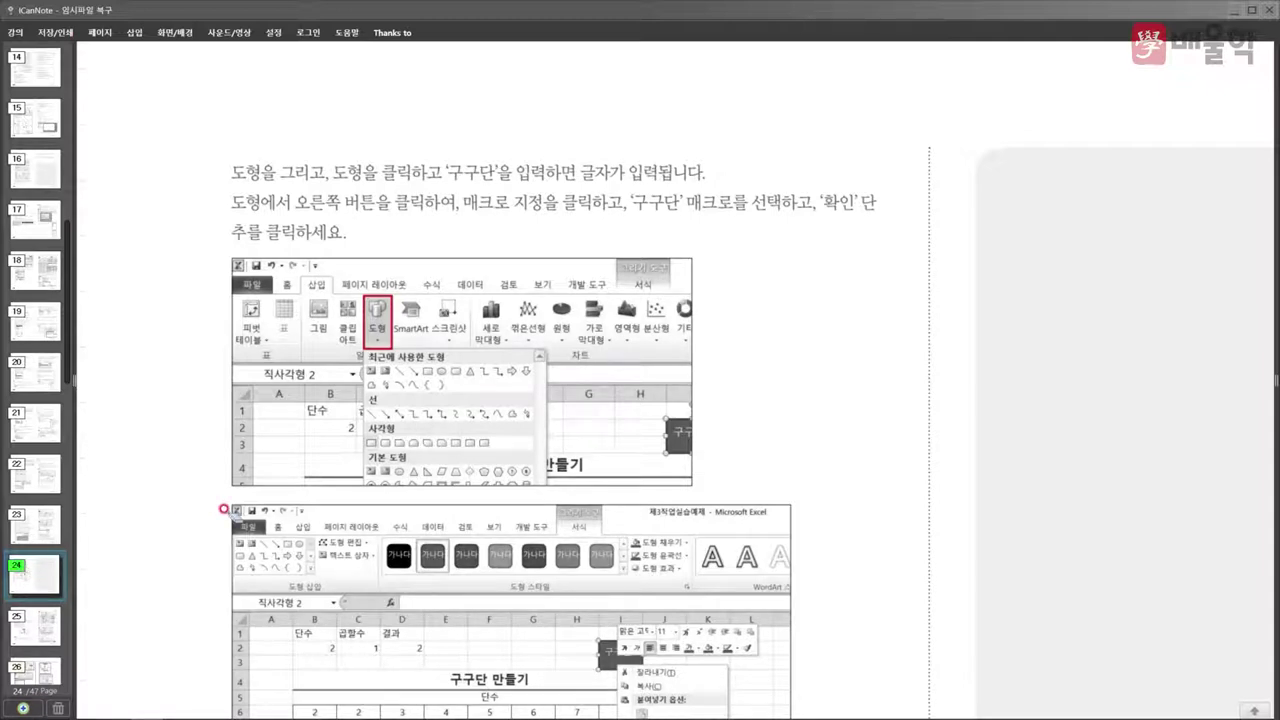
- Go to page 25 of the notes and examine the chart (차트) problem and its procedure under 제4작업
left_click(45, 643)
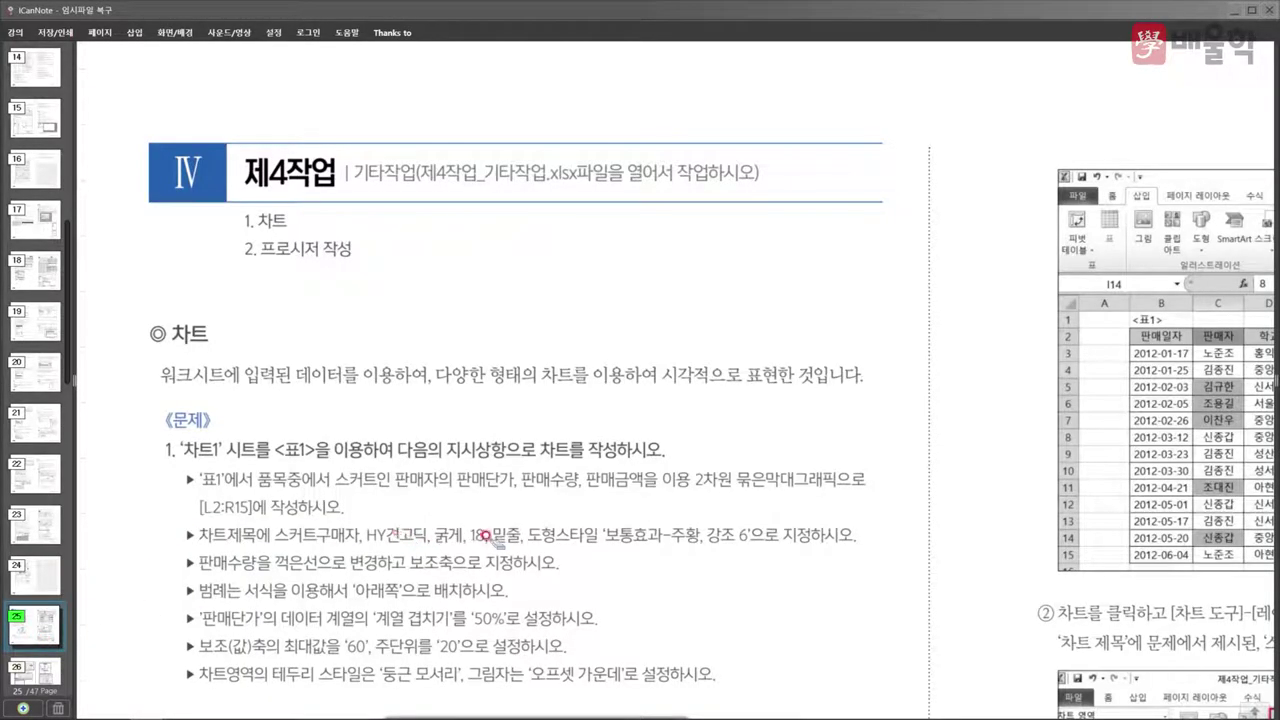
scroll(487, 538, "down", 5)
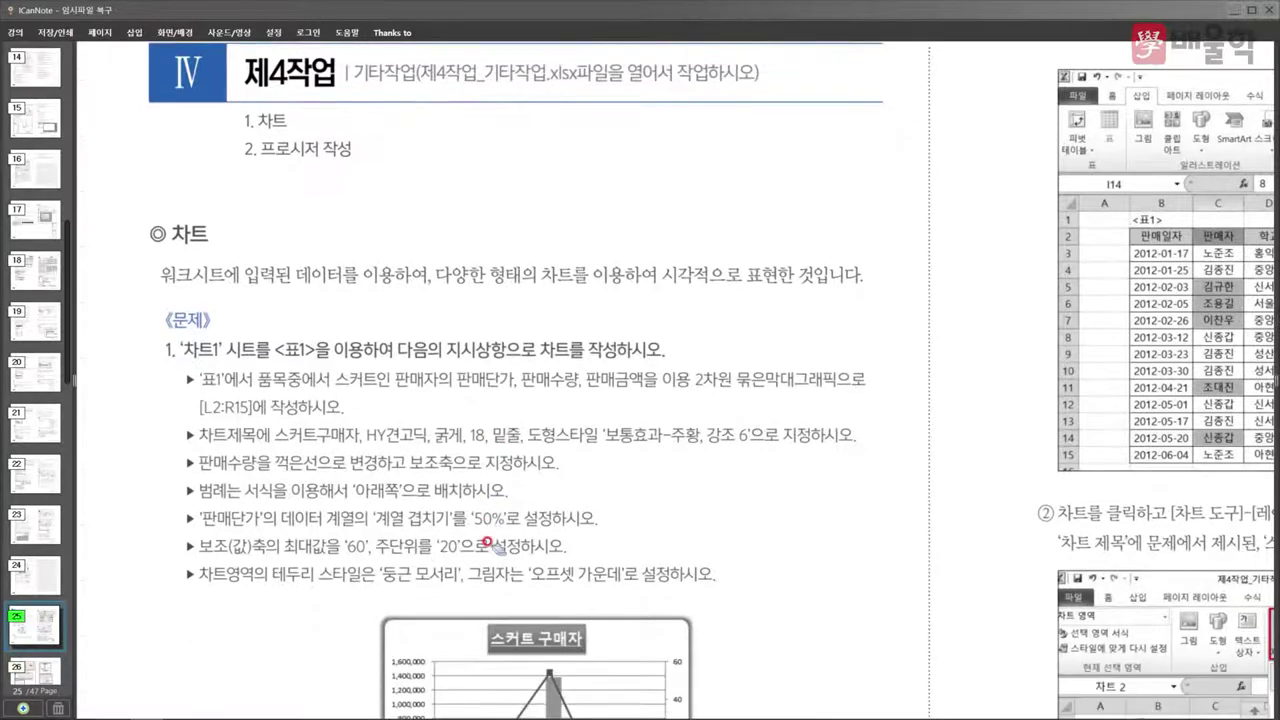
scroll(487, 541, "up", 1)
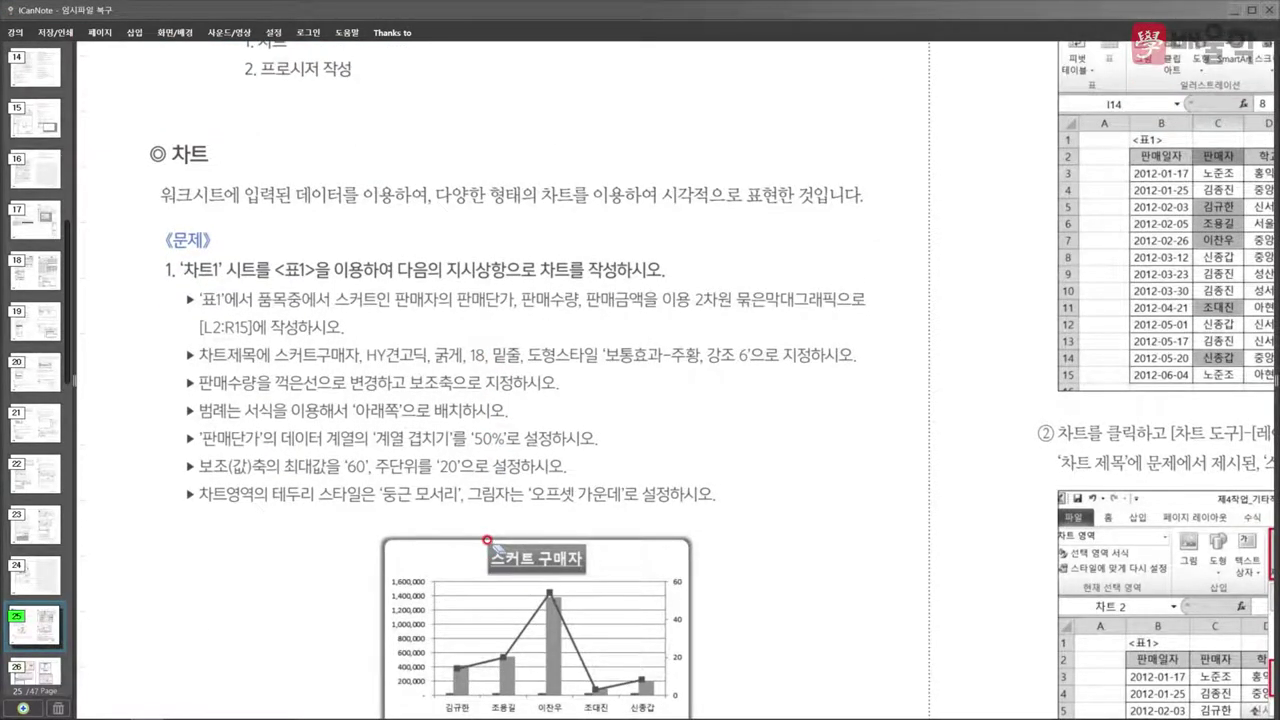
scroll(487, 540, "up", 2)
scroll(487, 540, "down", 2)
scroll(428, 385, "down", 1)
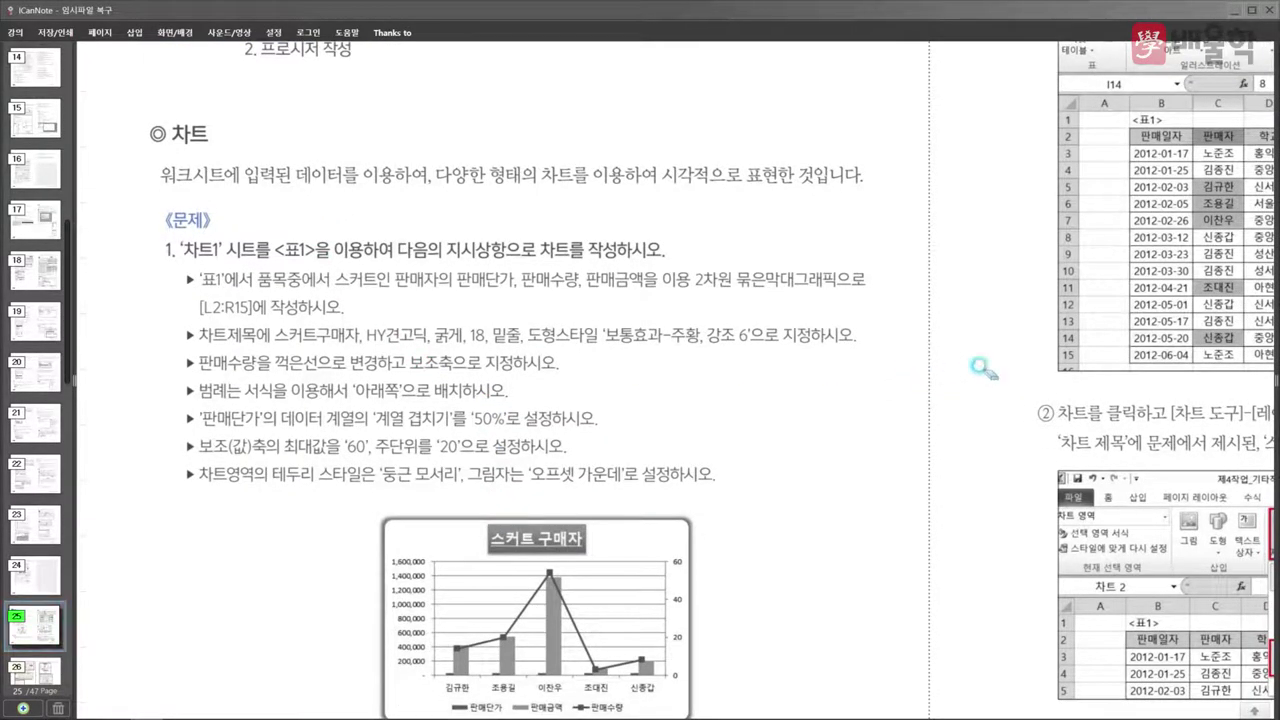
scroll(456, 320, "up", 4)
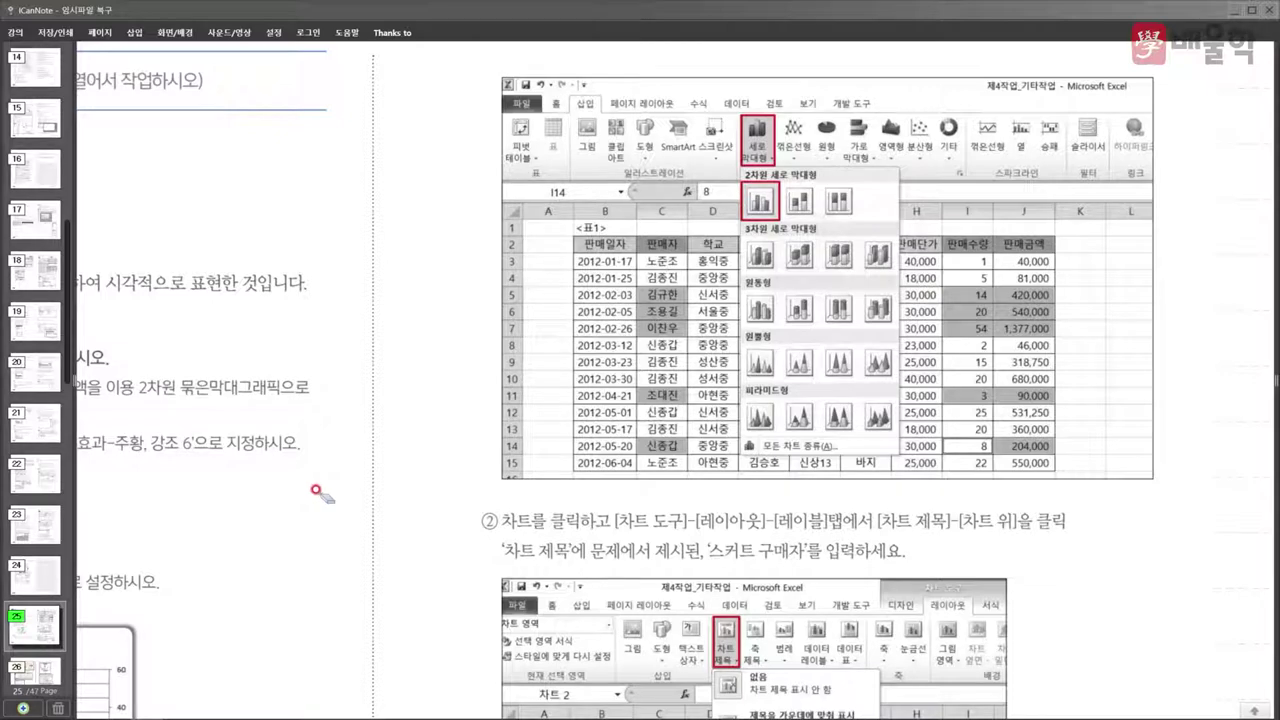
- Switch to Excel, open the workbook 제4작업_기타작업.xlsm from the 엑셀 folder, and go to the 차트1 sheet
key("alt+Tab")
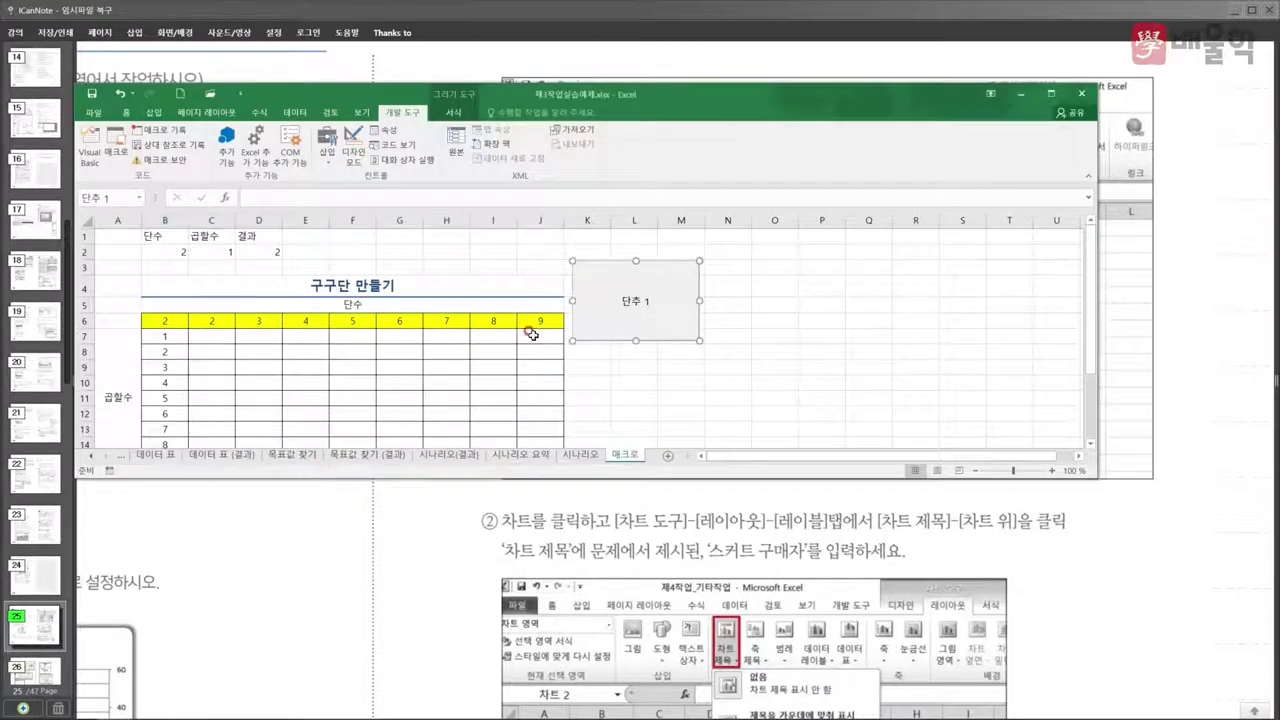
left_click(96, 112)
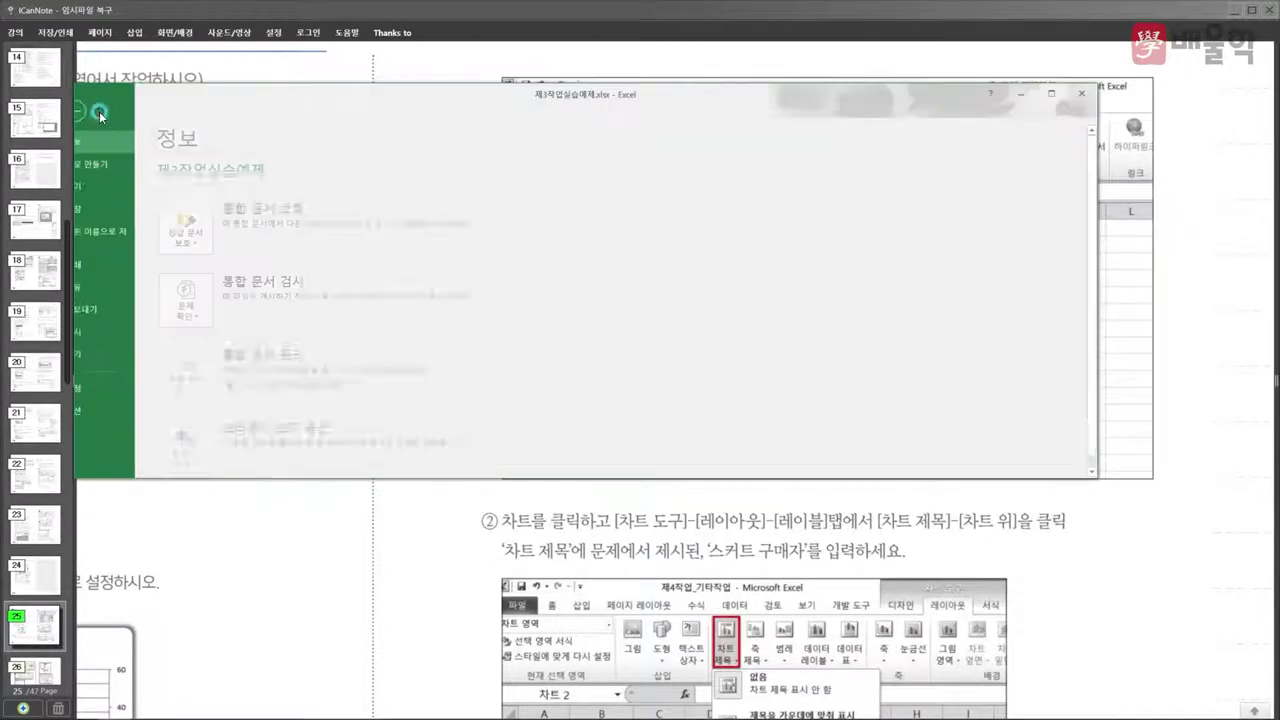
left_click(104, 191)
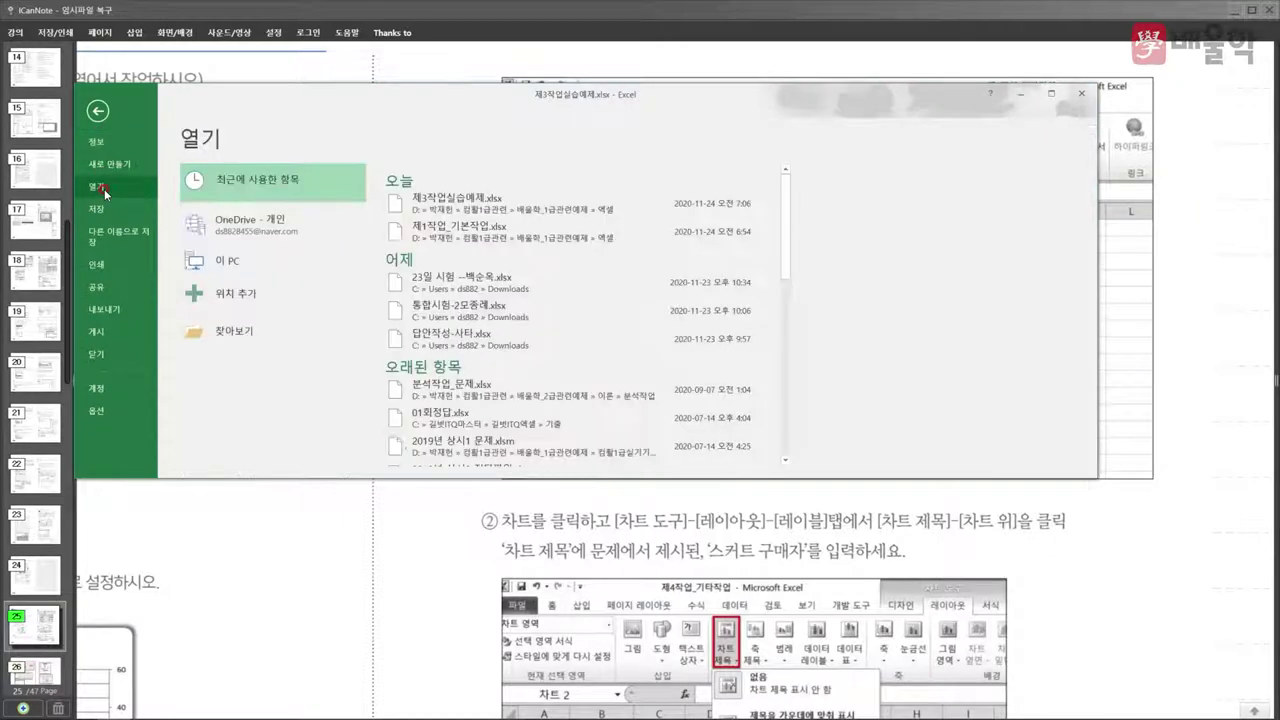
left_click(250, 330)
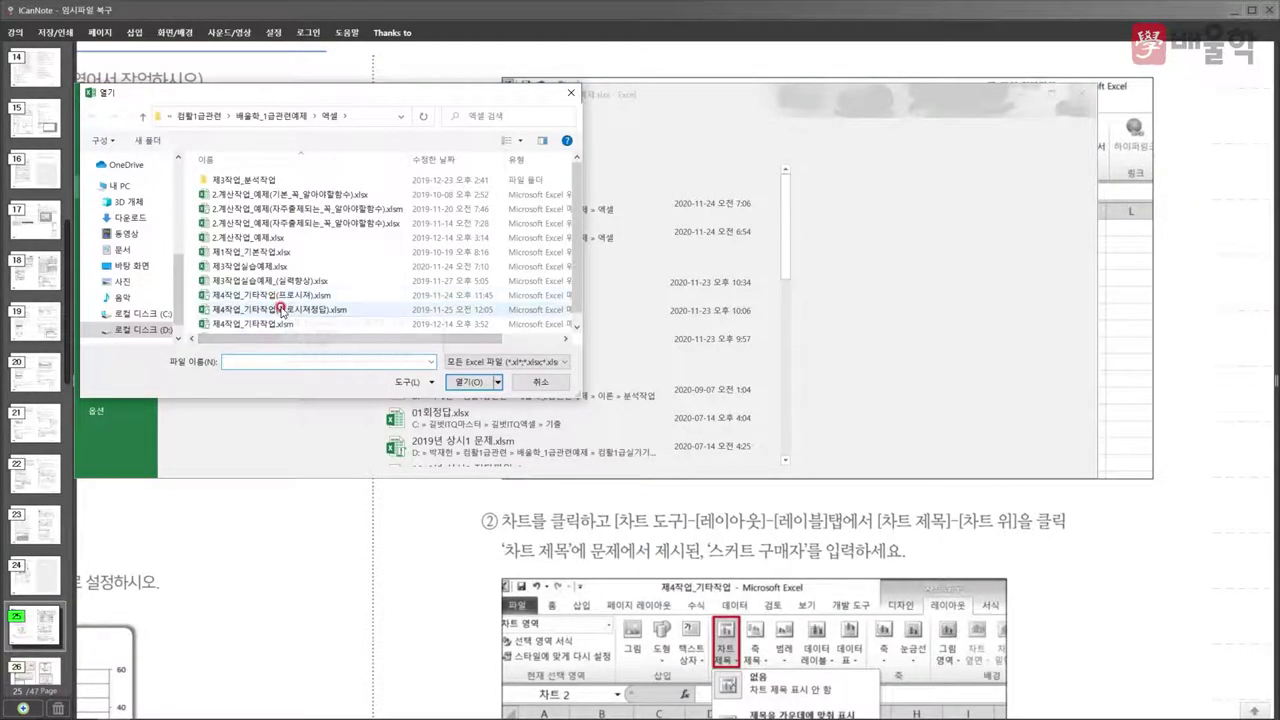
double_click(284, 324)
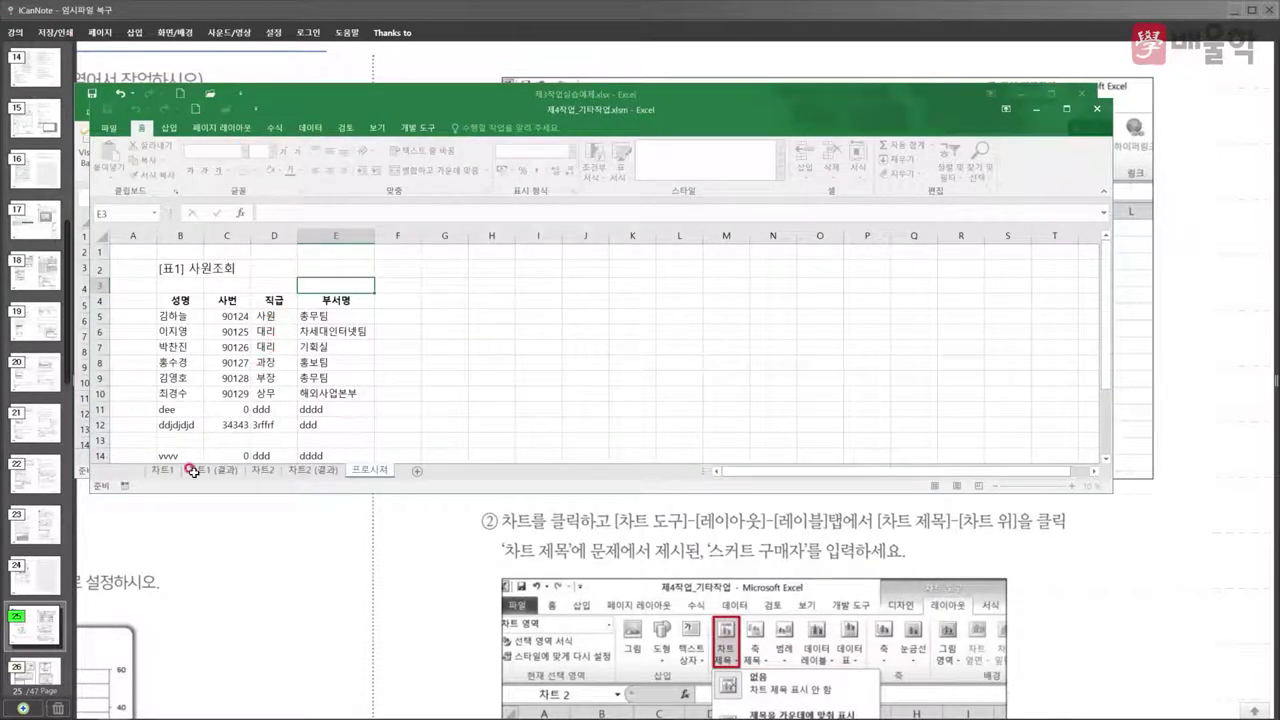
left_click(170, 474)
scroll(215, 400, "up", 4)
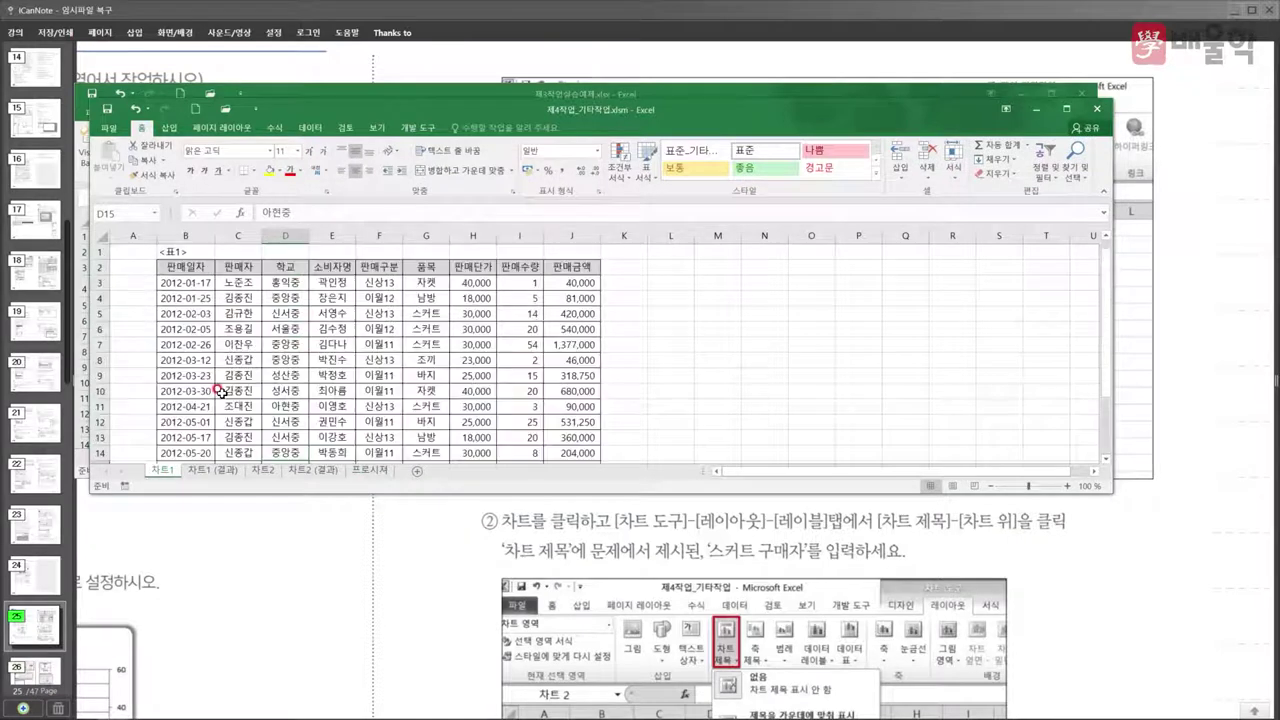
- Insert a 2-D clustered column chart from the sales table range B2:J9, consulting the chart type shown in the notes
left_click_drag(182, 267, 548, 374)
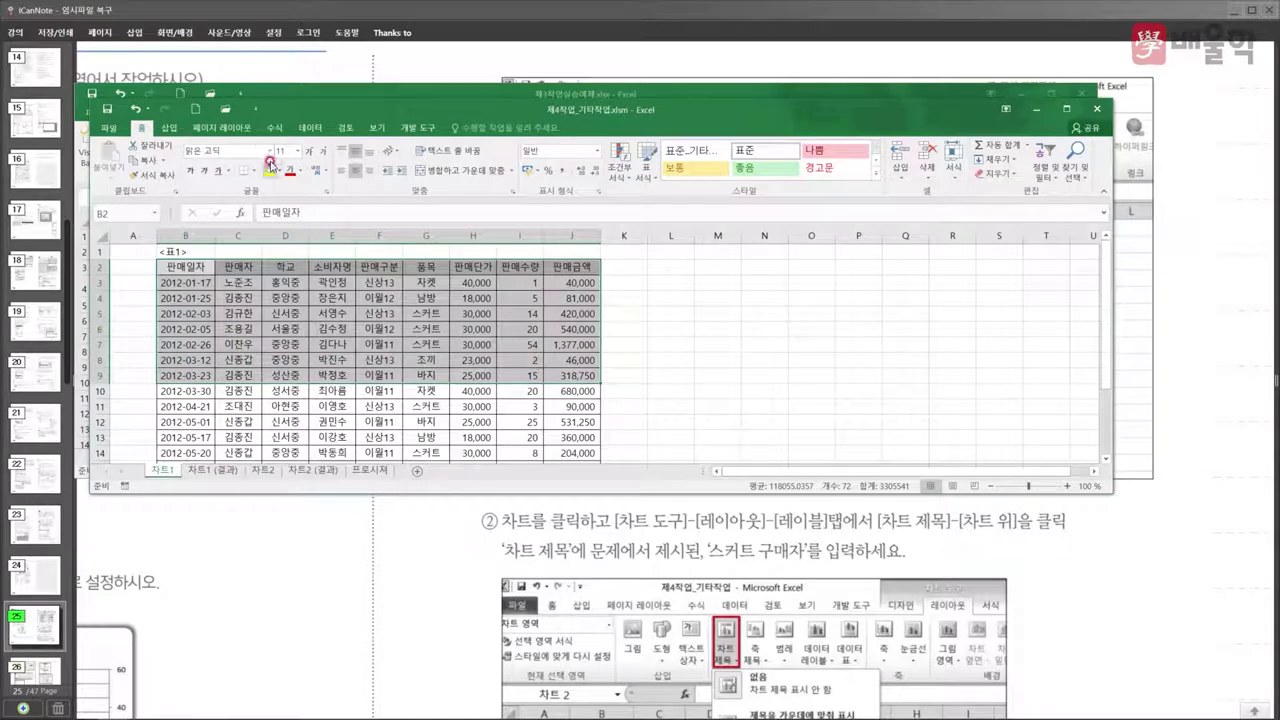
left_click(176, 129)
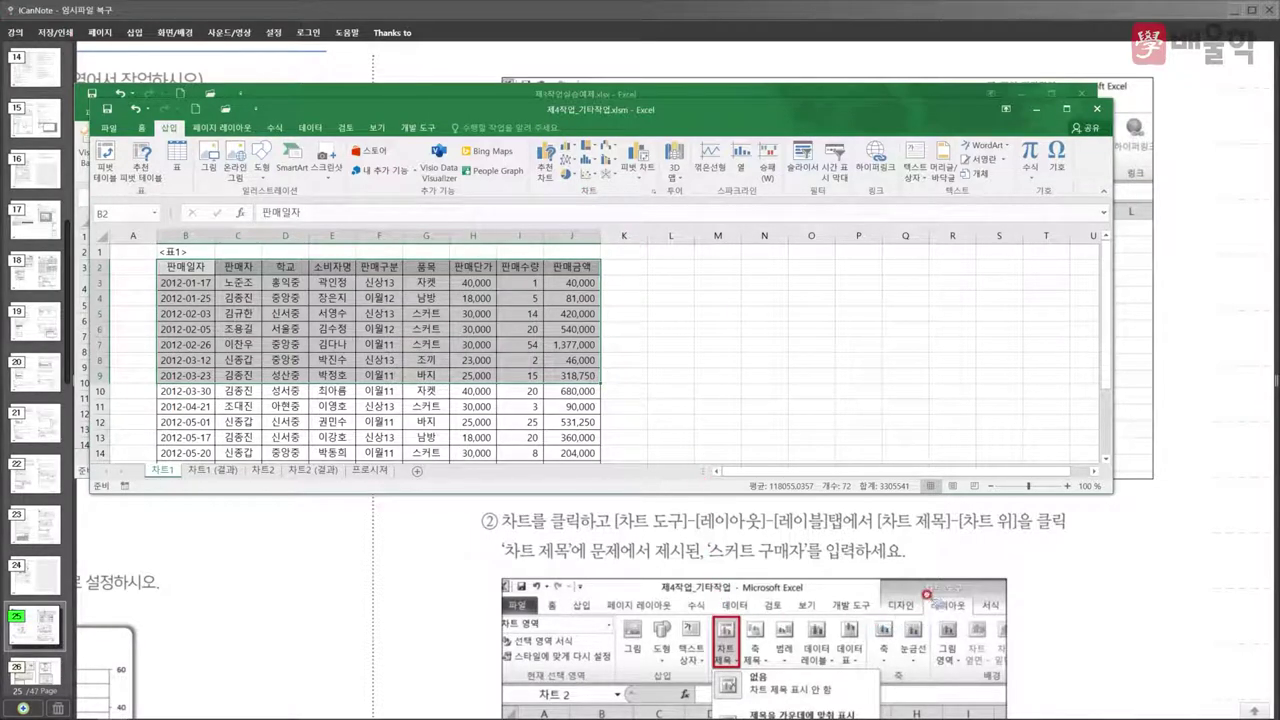
left_click(778, 562)
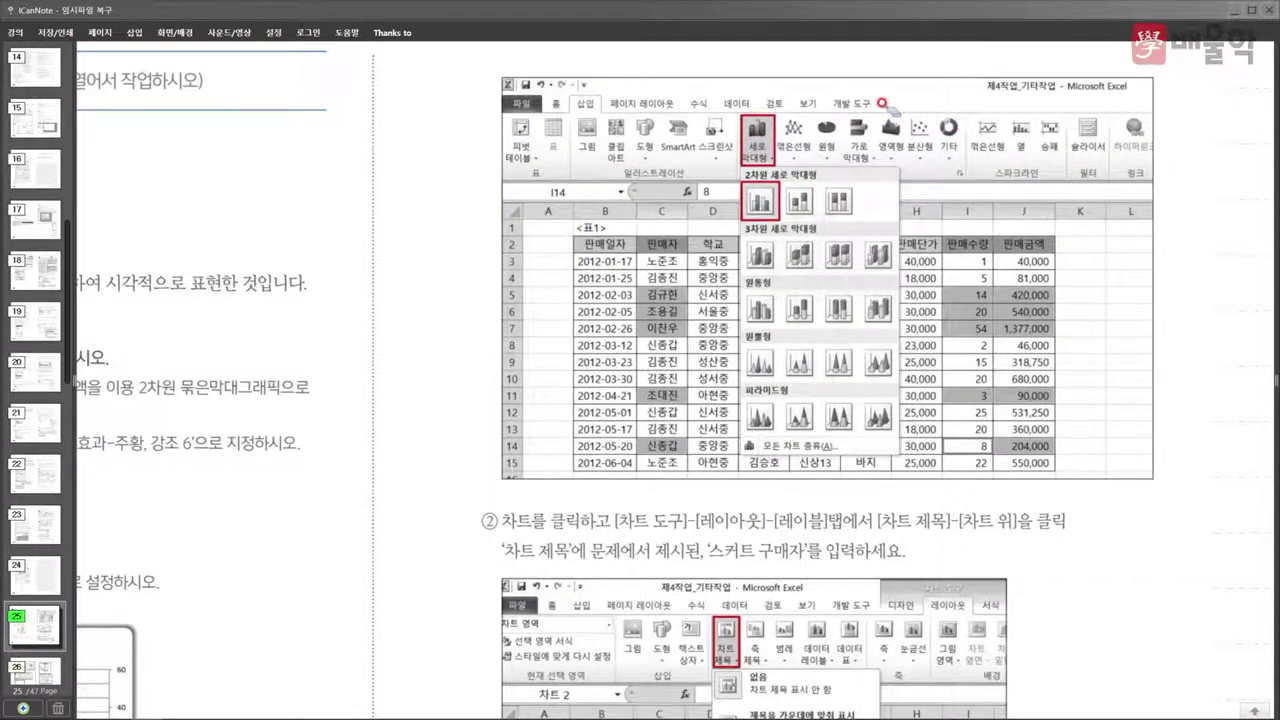
key("alt+Tab")
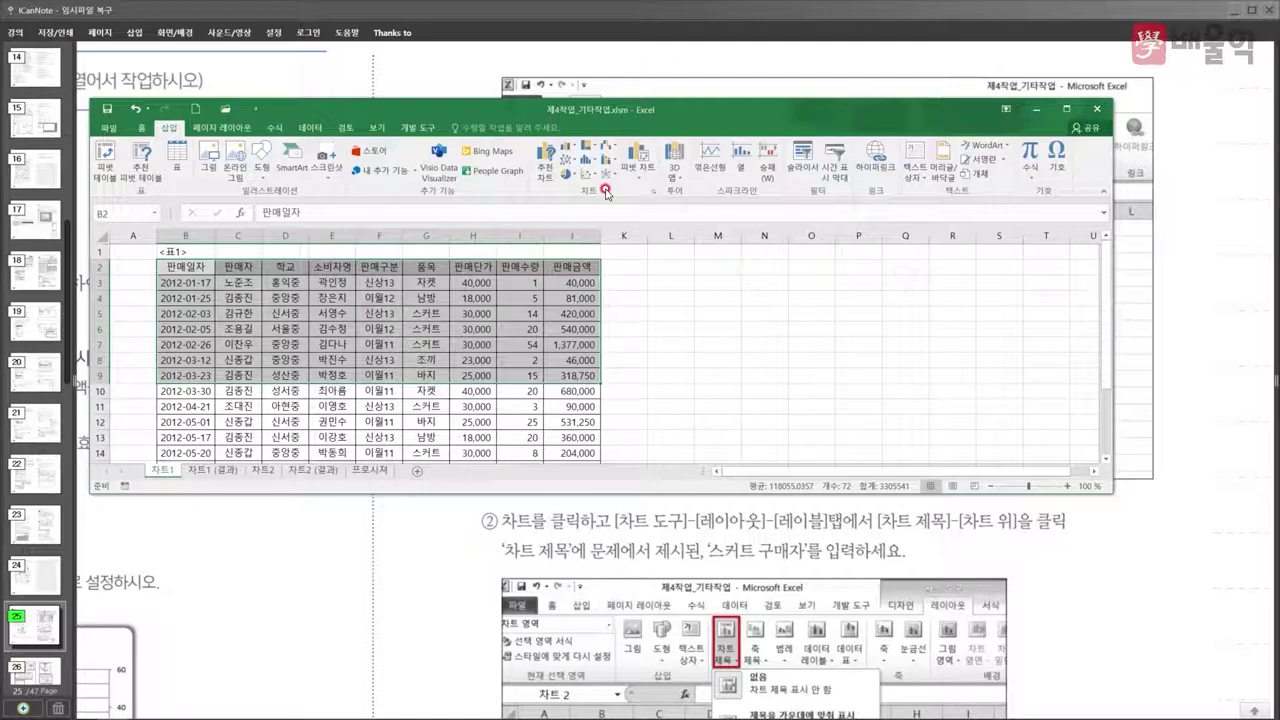
left_click(571, 148)
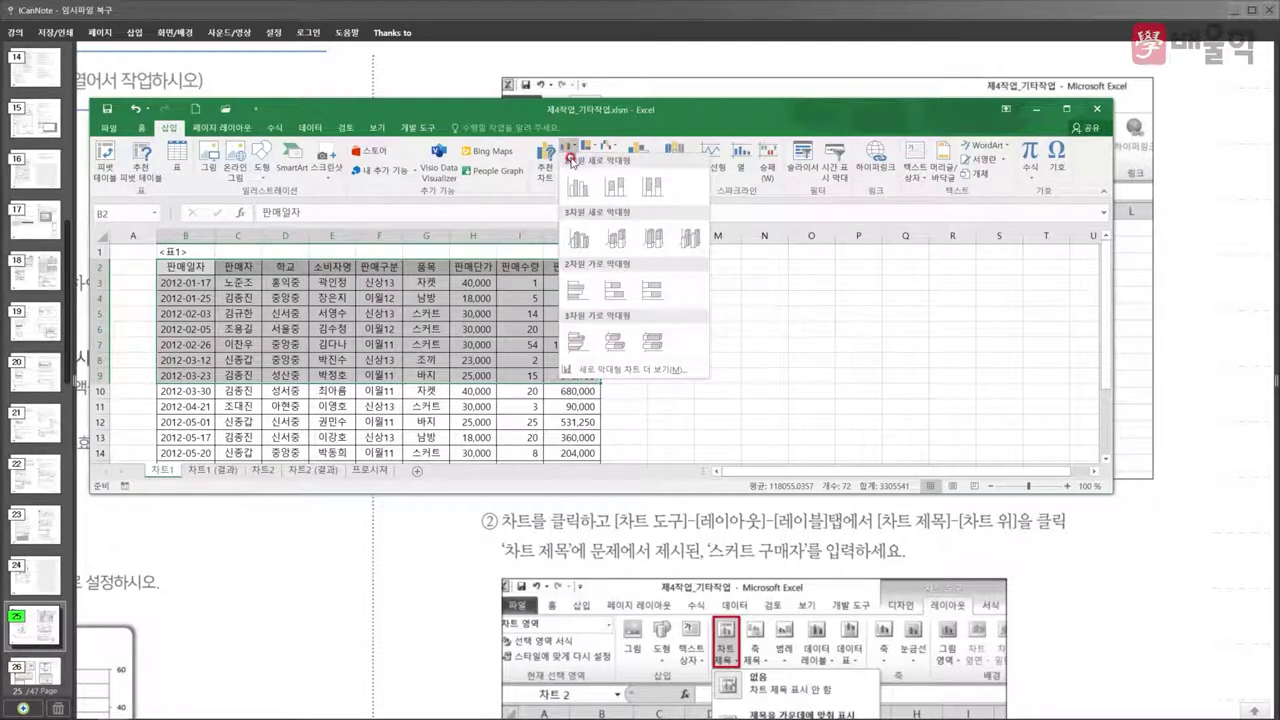
left_click(573, 189)
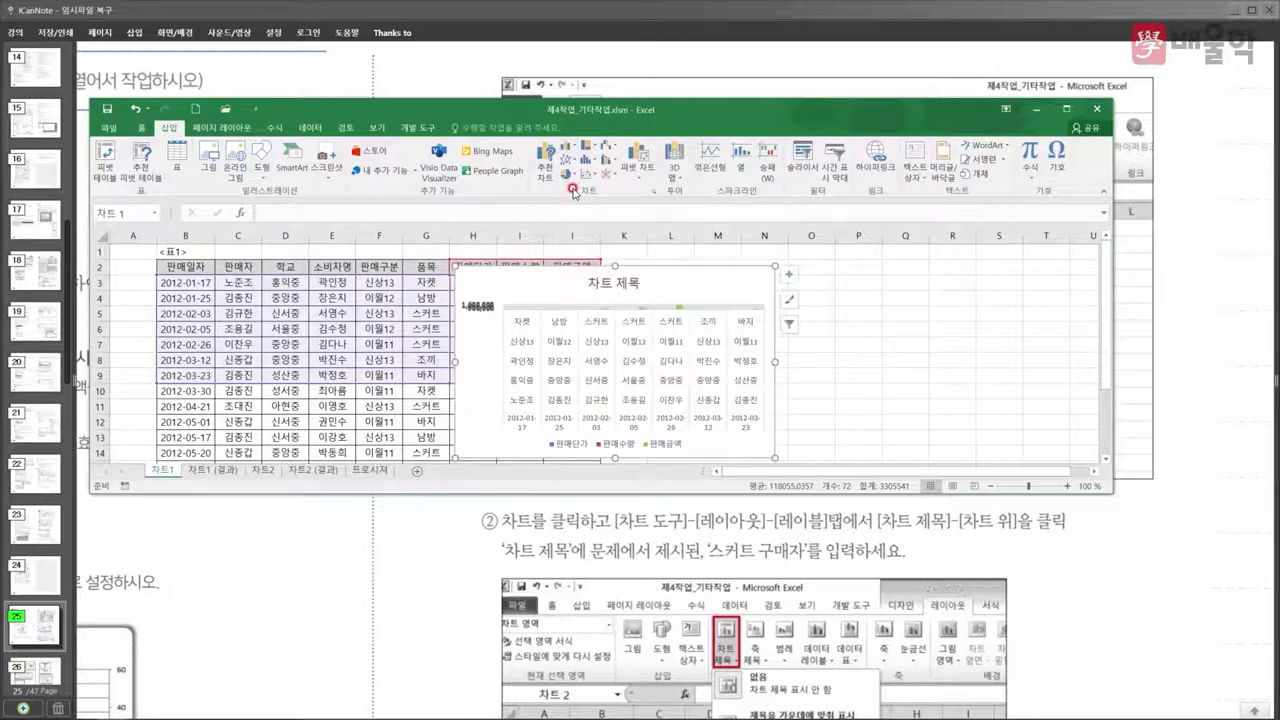
- Enlarge the column chart to about 21.1 cm wide and 10.4 cm high
left_click(818, 386)
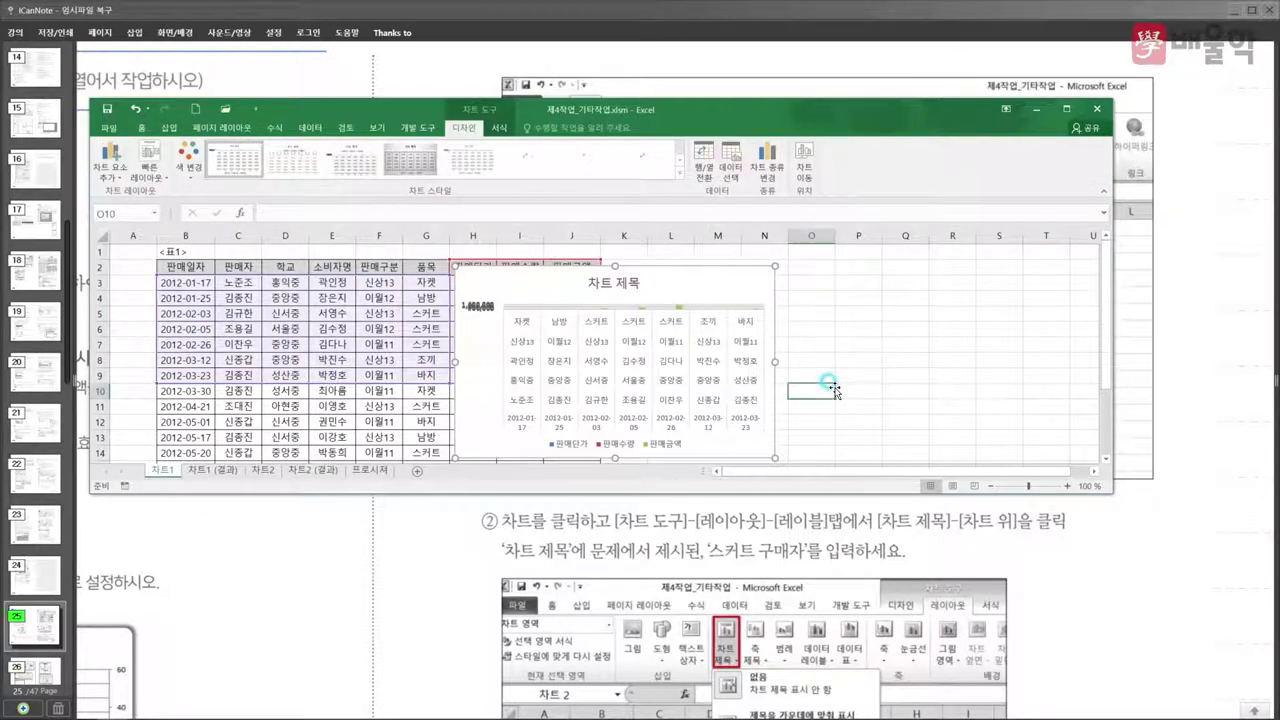
scroll(825, 378, "down", 2)
left_click(749, 357)
left_click_drag(775, 365, 986, 432)
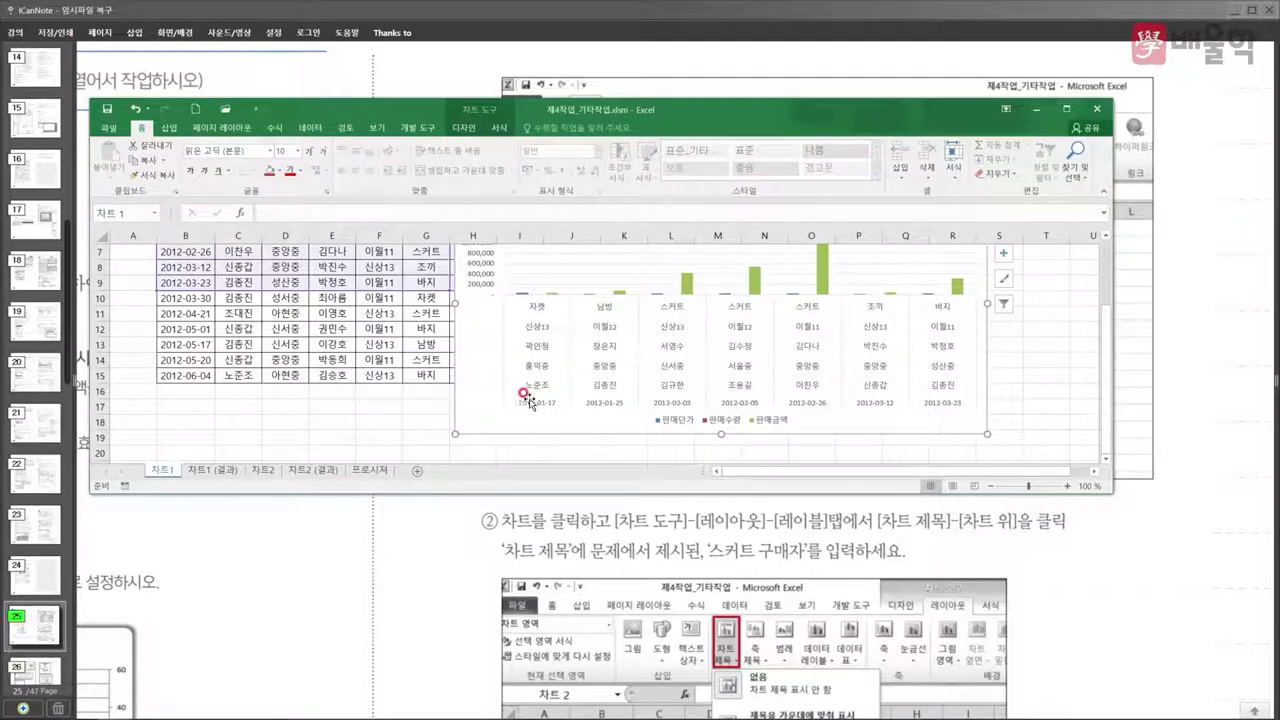
scroll(389, 400, "up", 2)
scroll(381, 402, "down", 2)
- Compare the chart tools pictured in the notes with the Design (디자인) and Format (서식) tools available for the chart in Excel
key("alt+Tab")
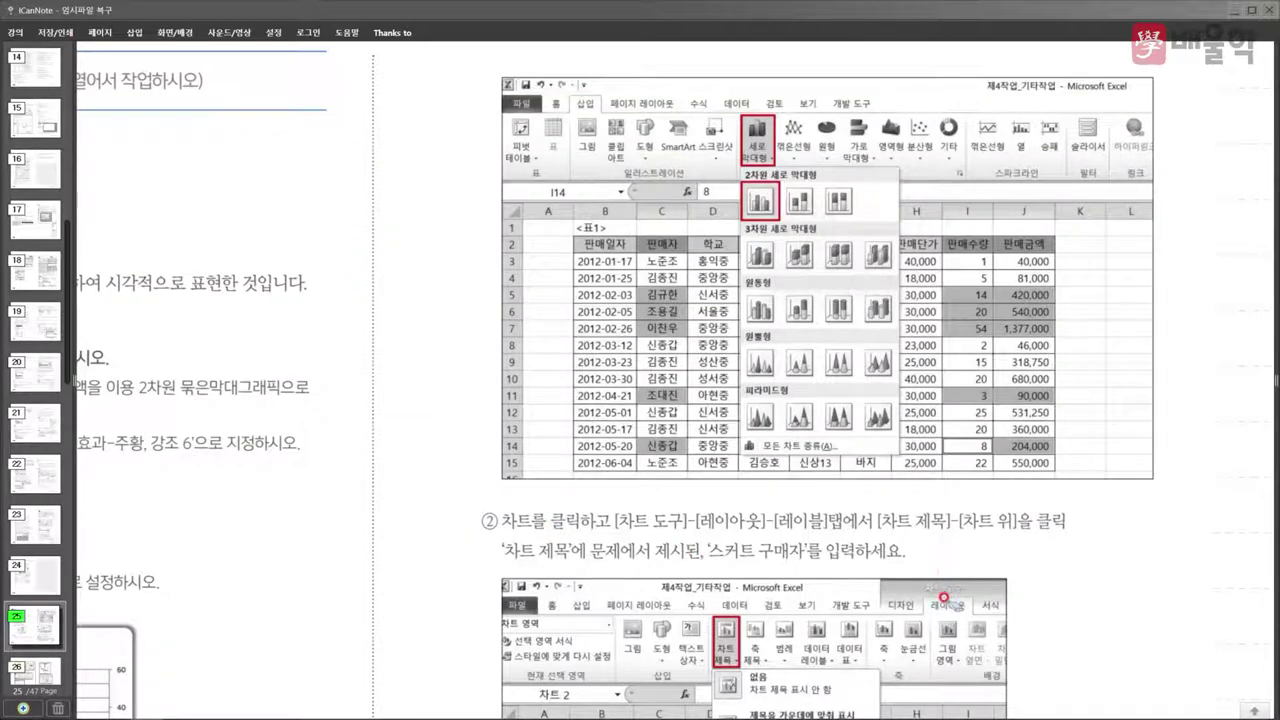
key("alt+Tab")
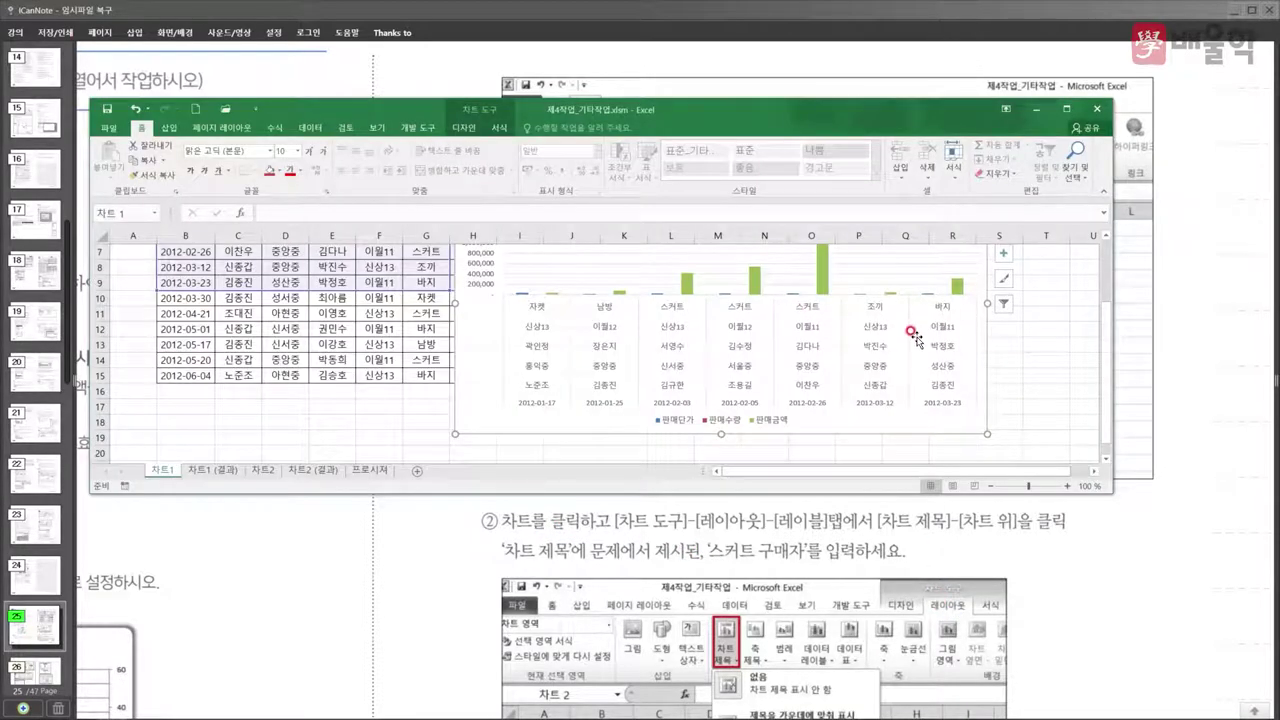
scroll(895, 355, "up", 2)
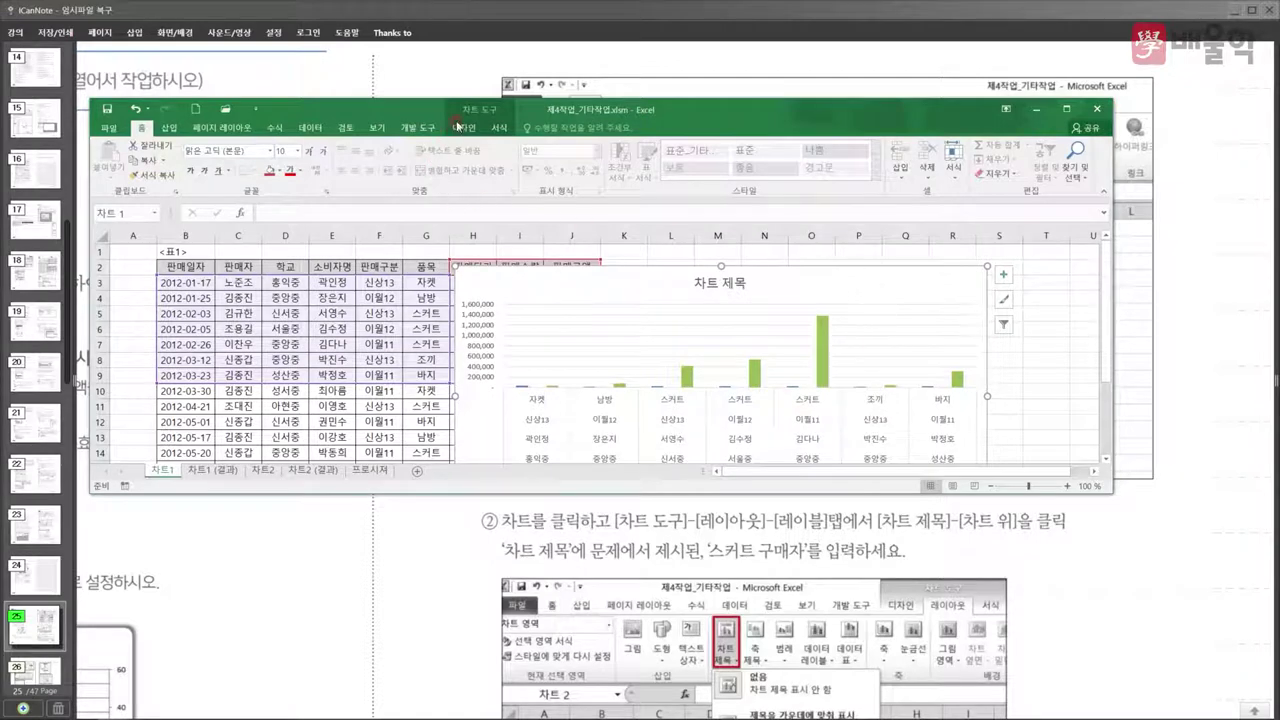
left_click(470, 127)
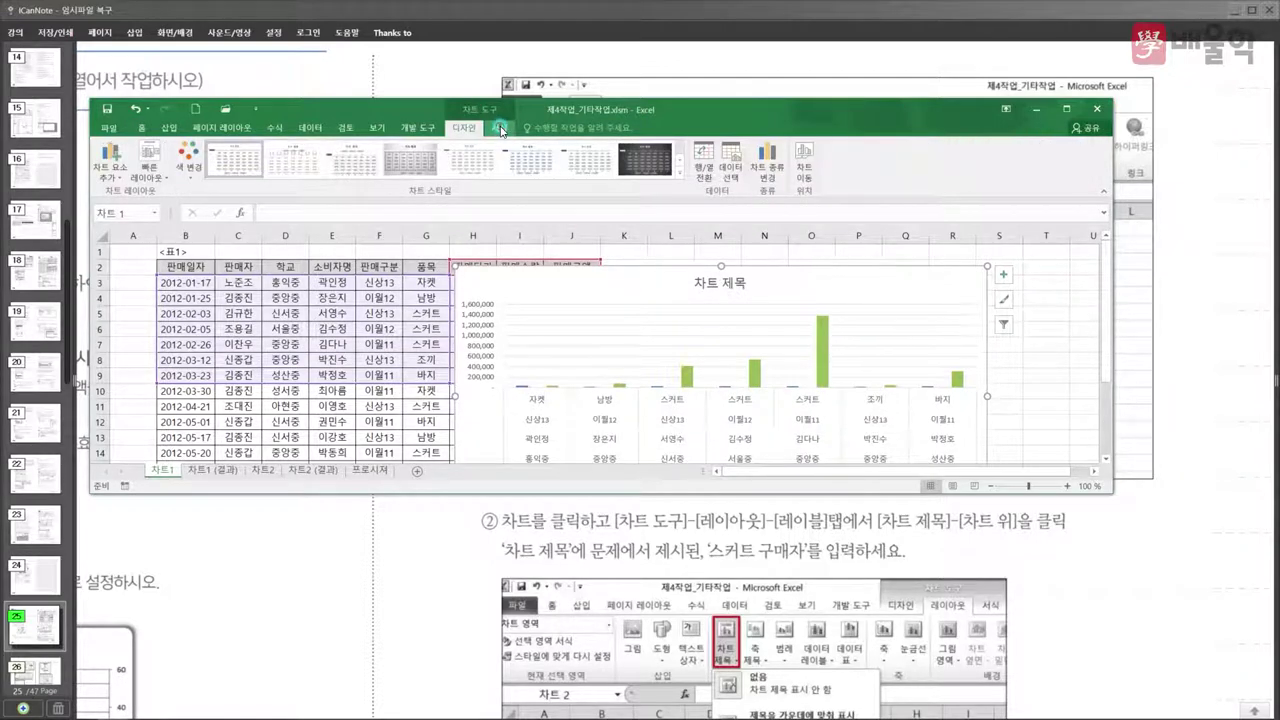
left_click(490, 128)
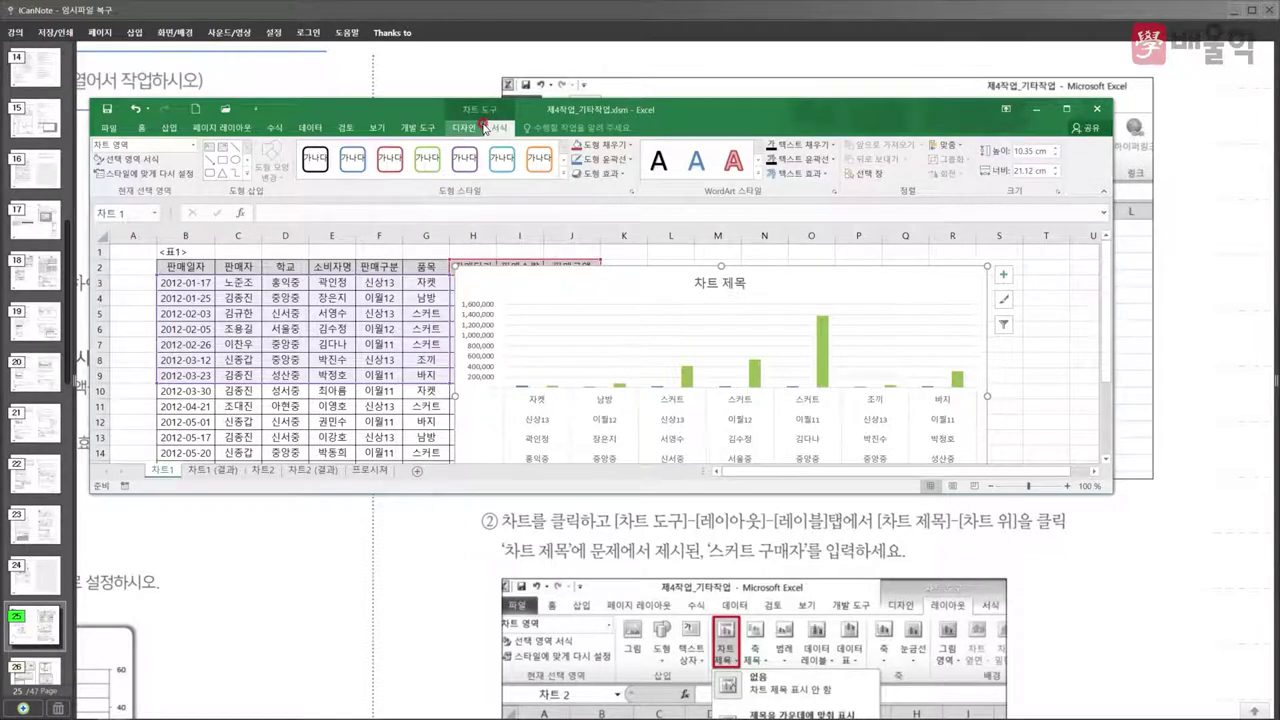
left_click(480, 127)
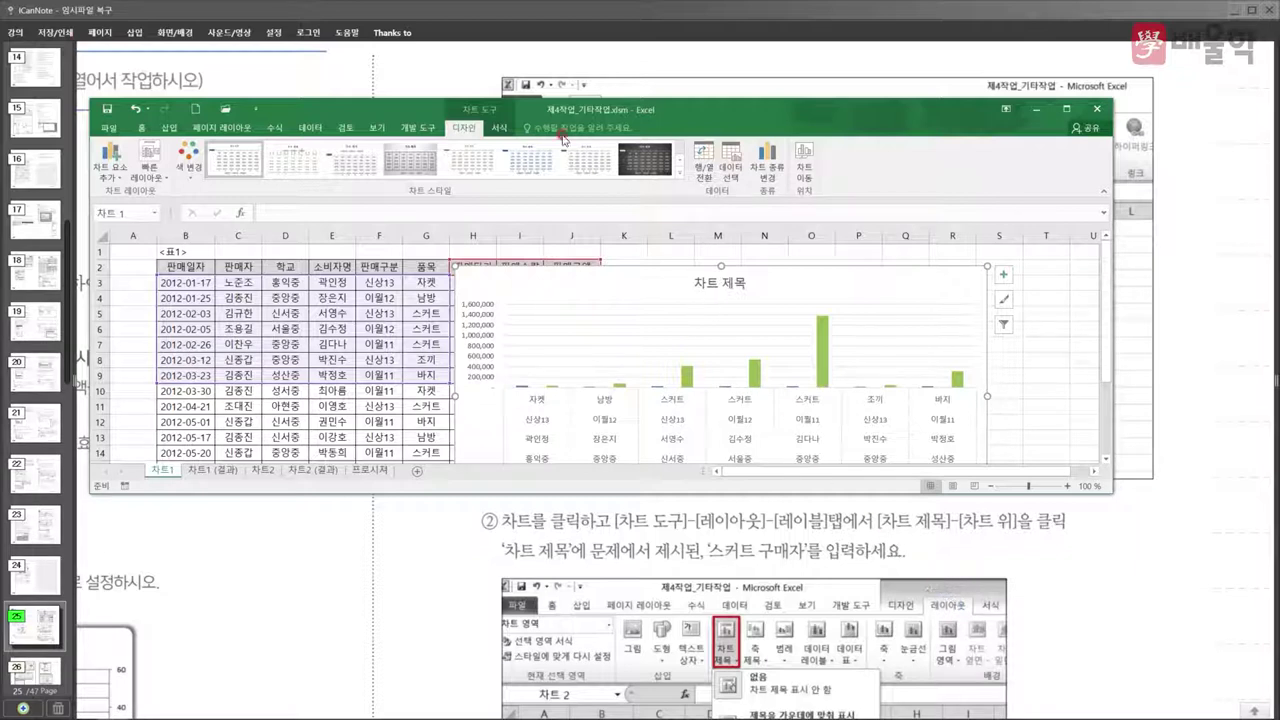
left_click(492, 128)
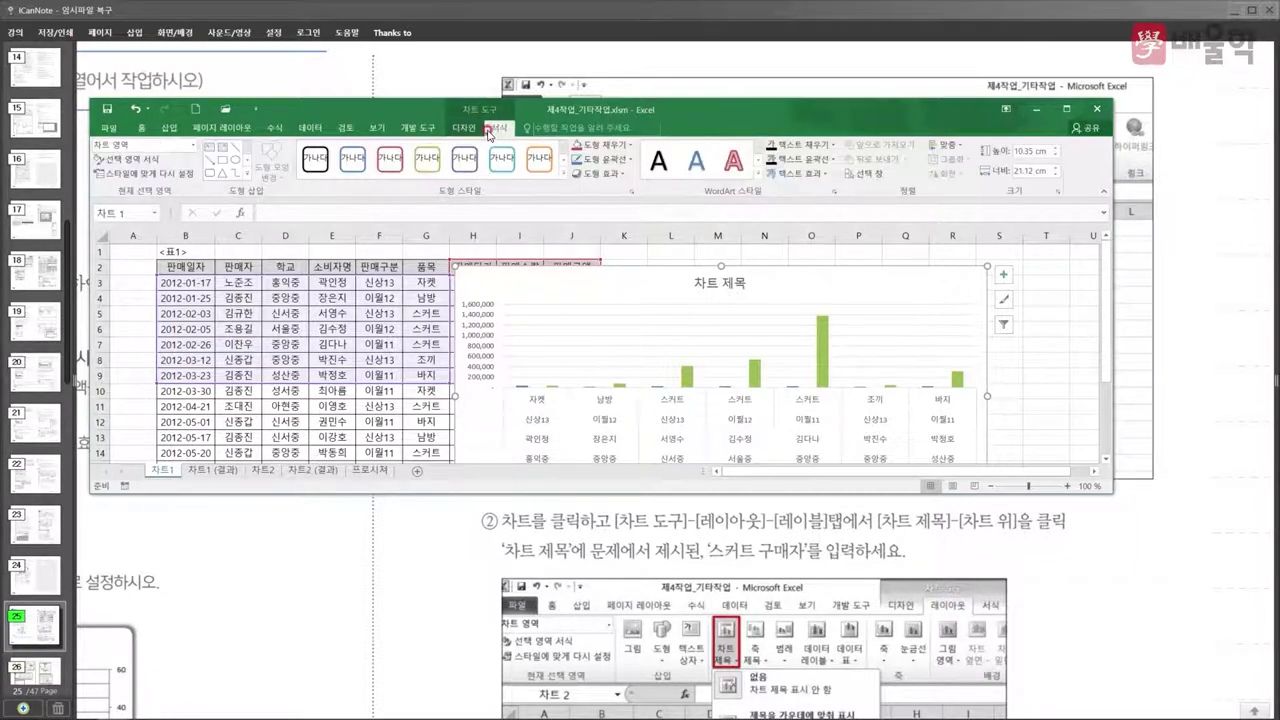
left_click(477, 129)
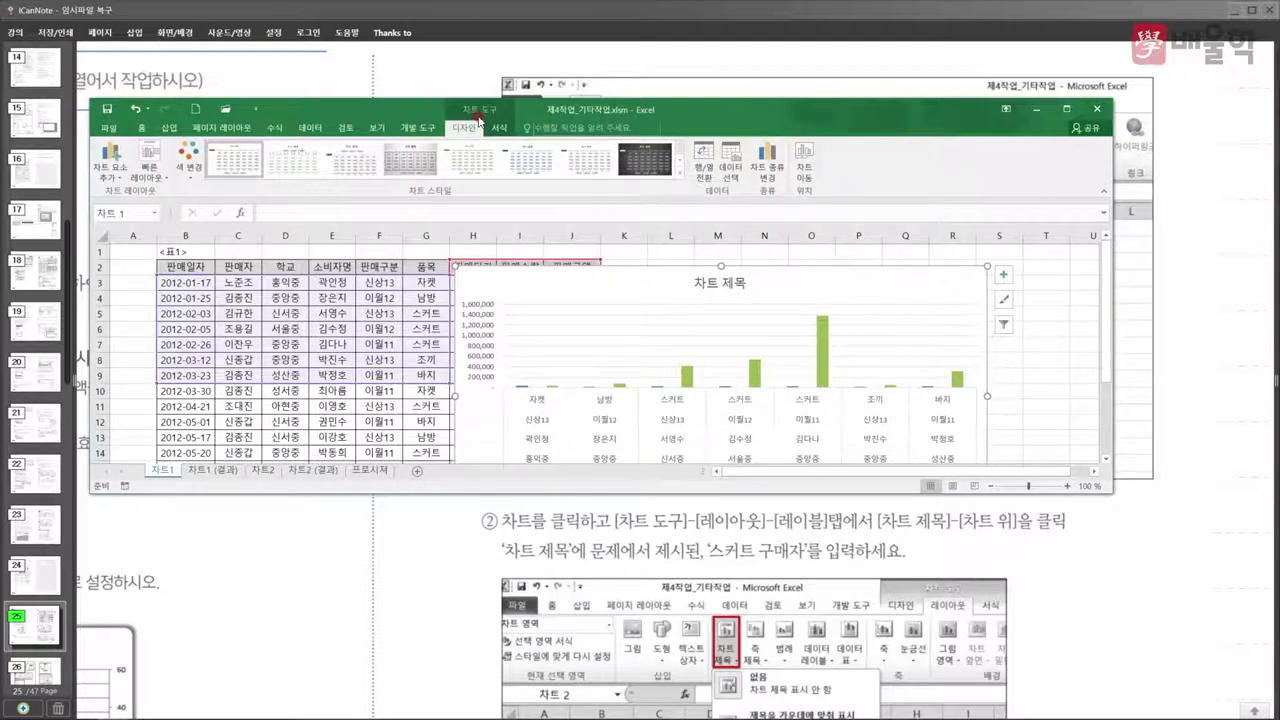
- Delete the chart title and add a chart title again with the above-chart (차트 위) option
left_click(724, 287)
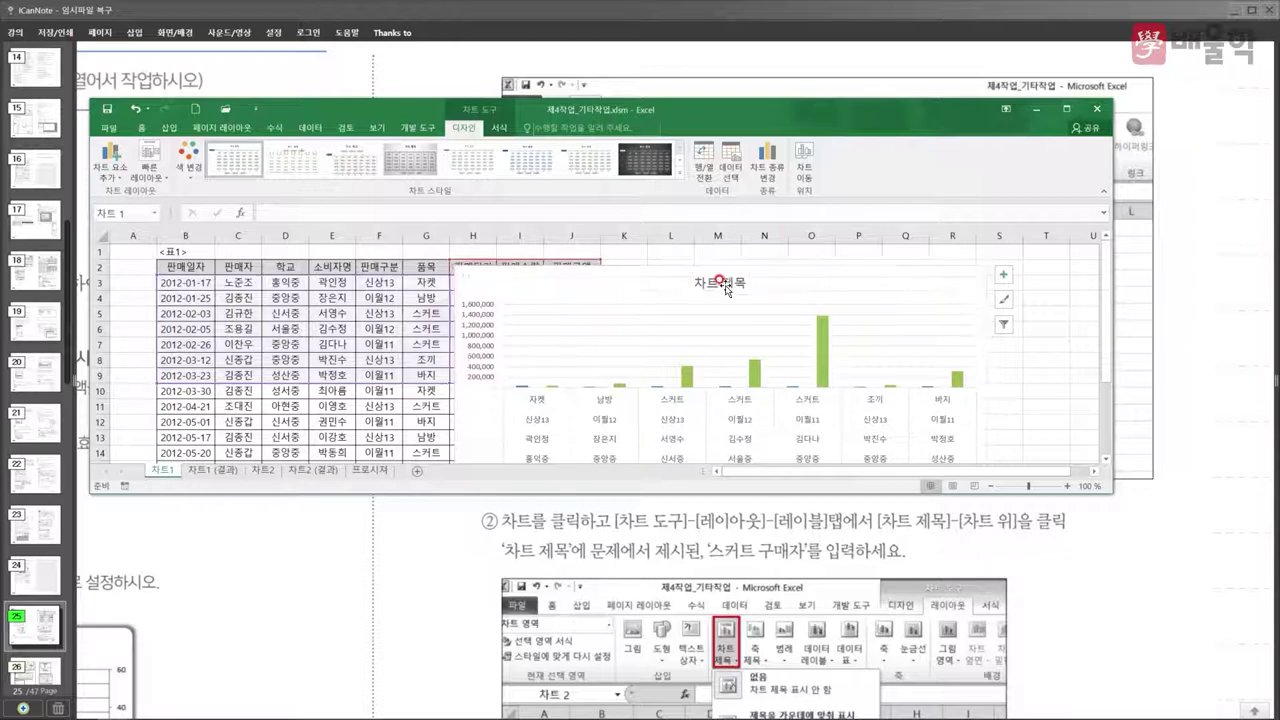
key("Delete")
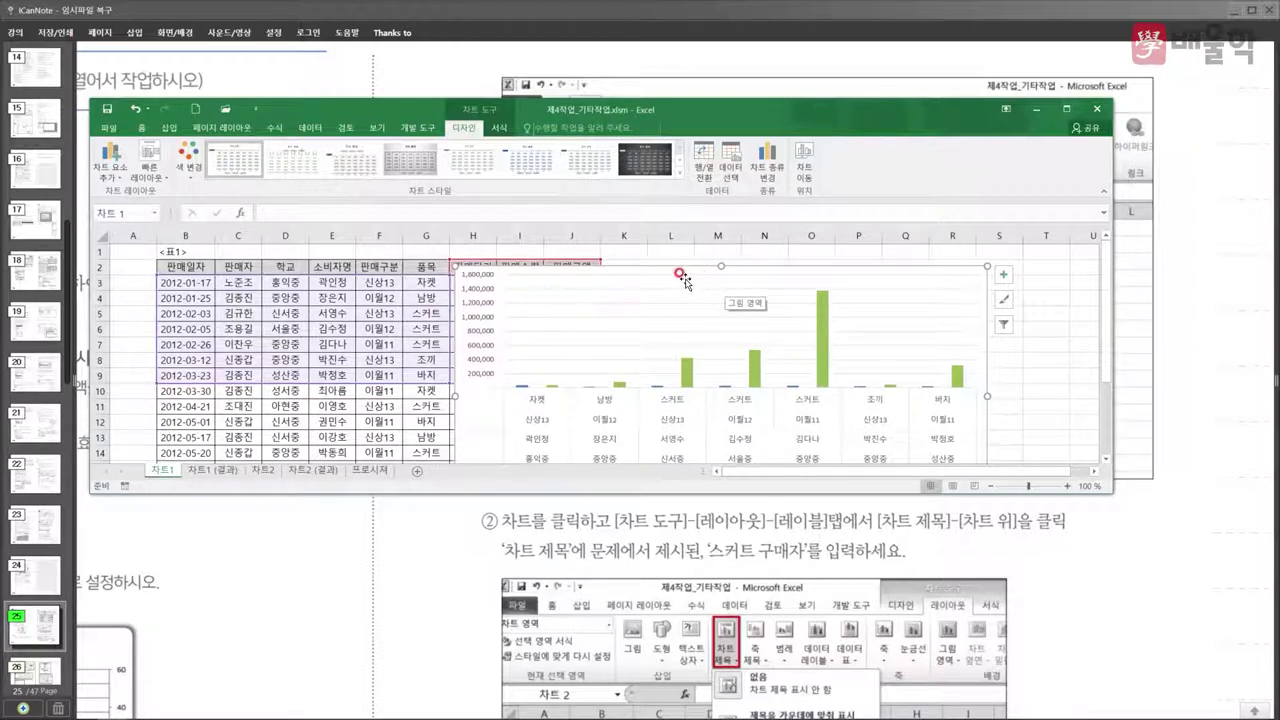
left_click(105, 178)
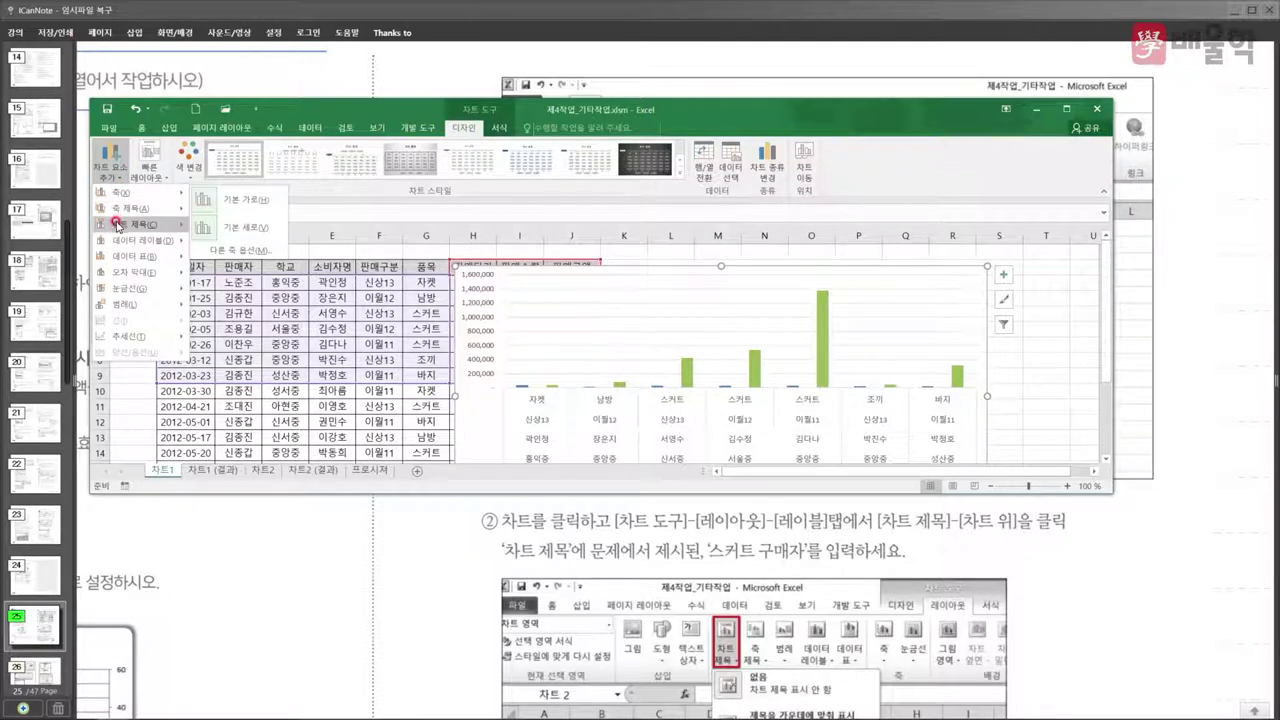
mouse_move(117, 224)
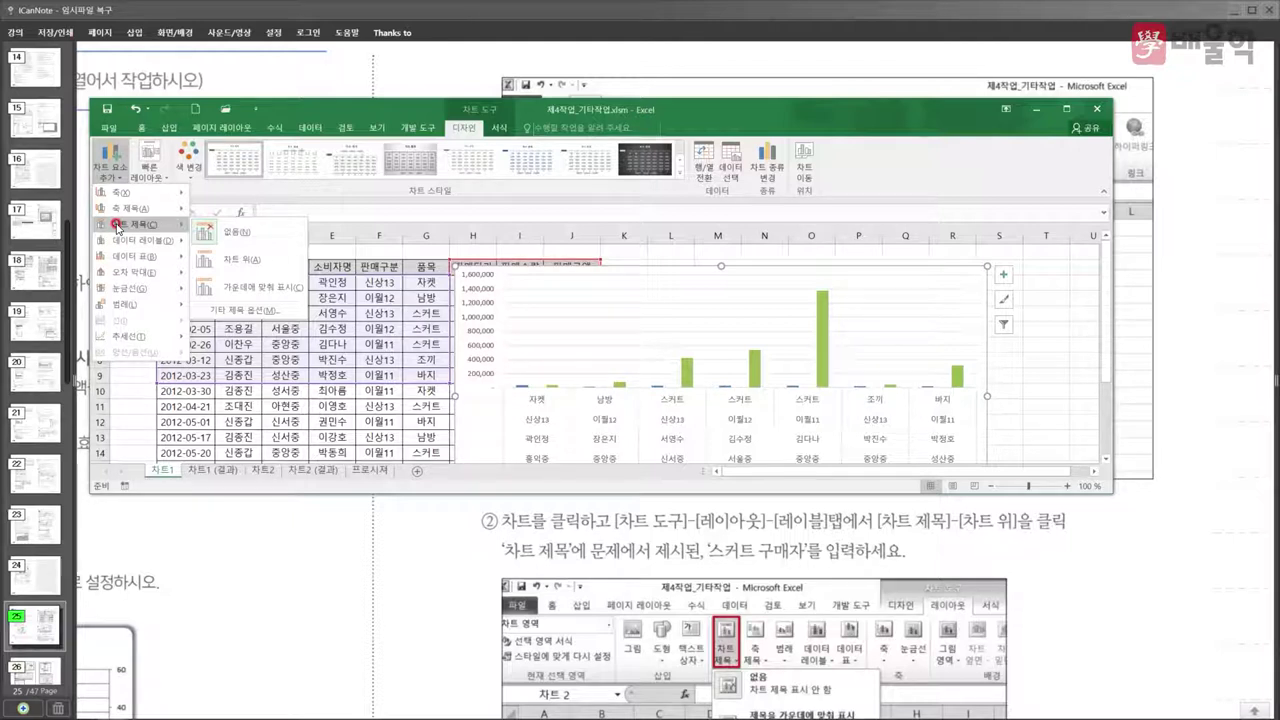
left_click(236, 262)
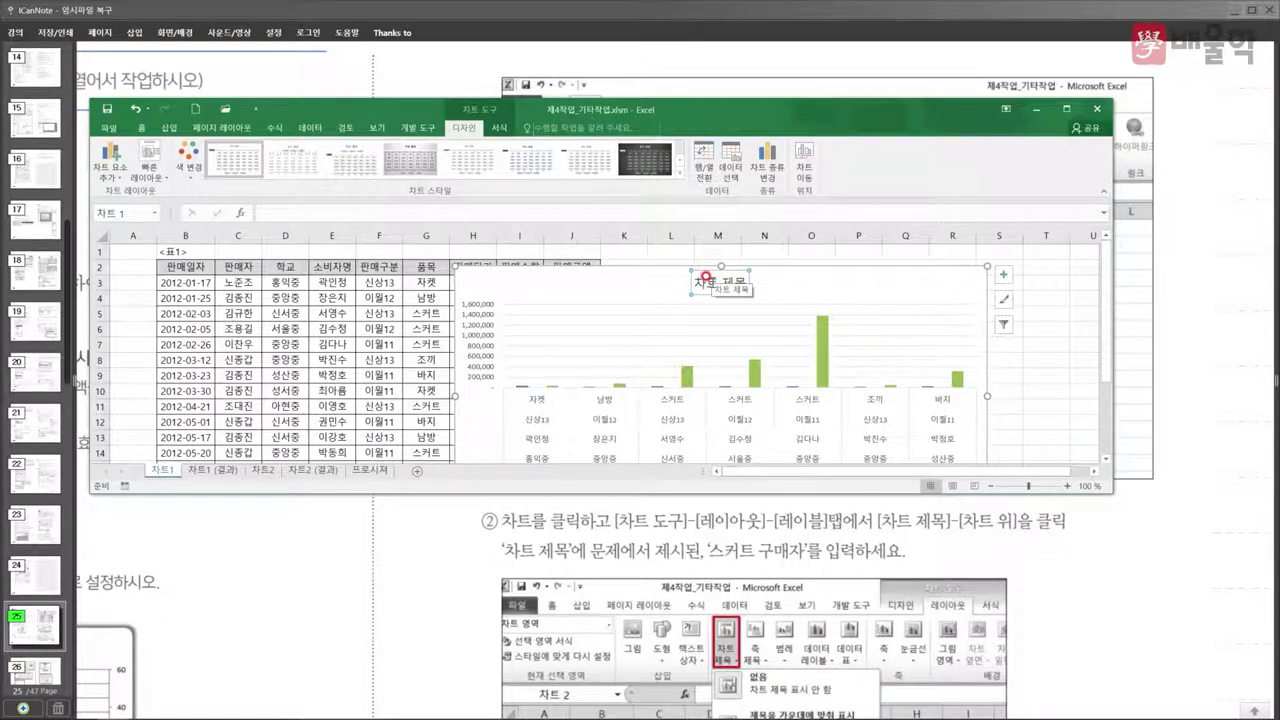
- Examine the options for adding chart elements such as axes, data labels and legend, and compare them with the layout instructions in the notes
left_click(111, 158)
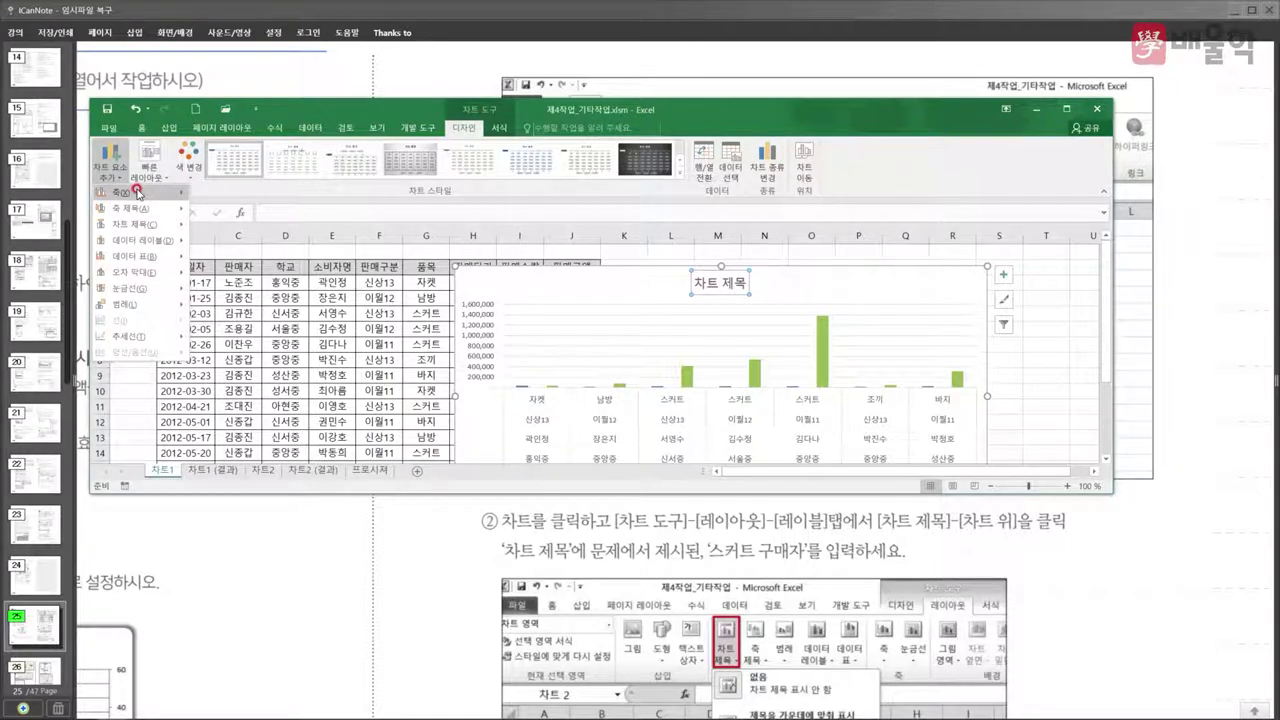
mouse_move(137, 192)
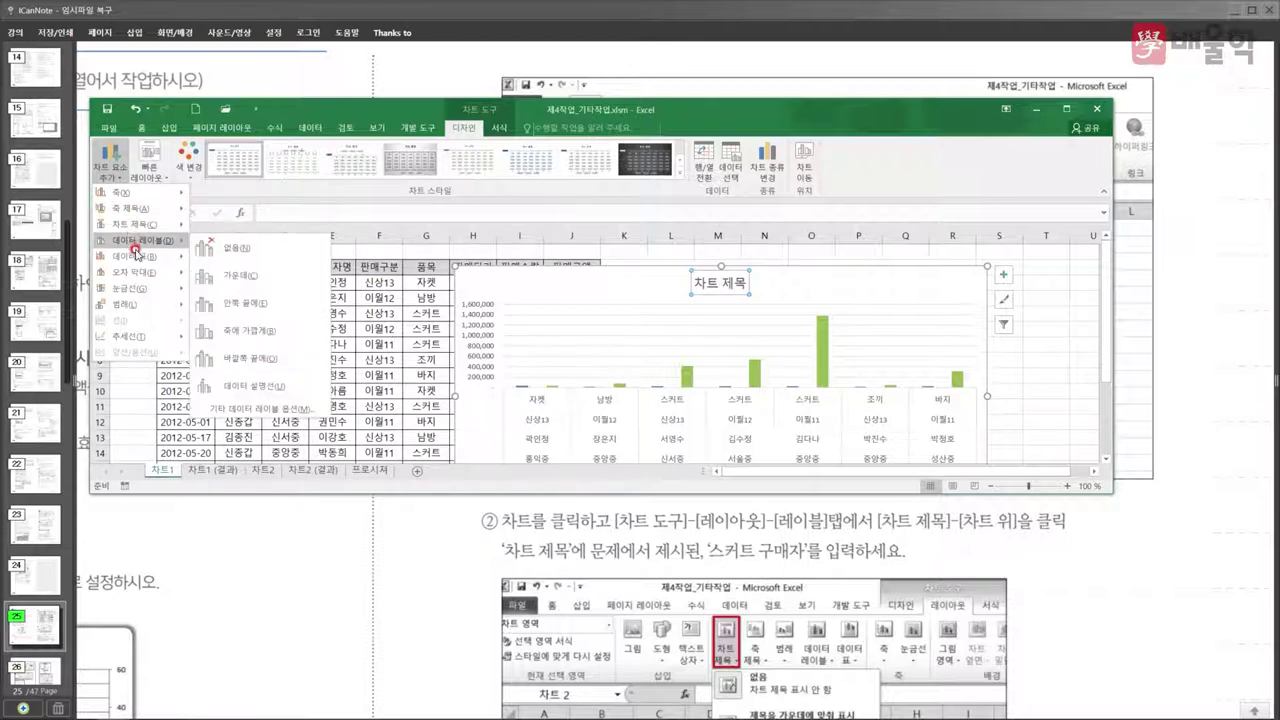
mouse_move(136, 257)
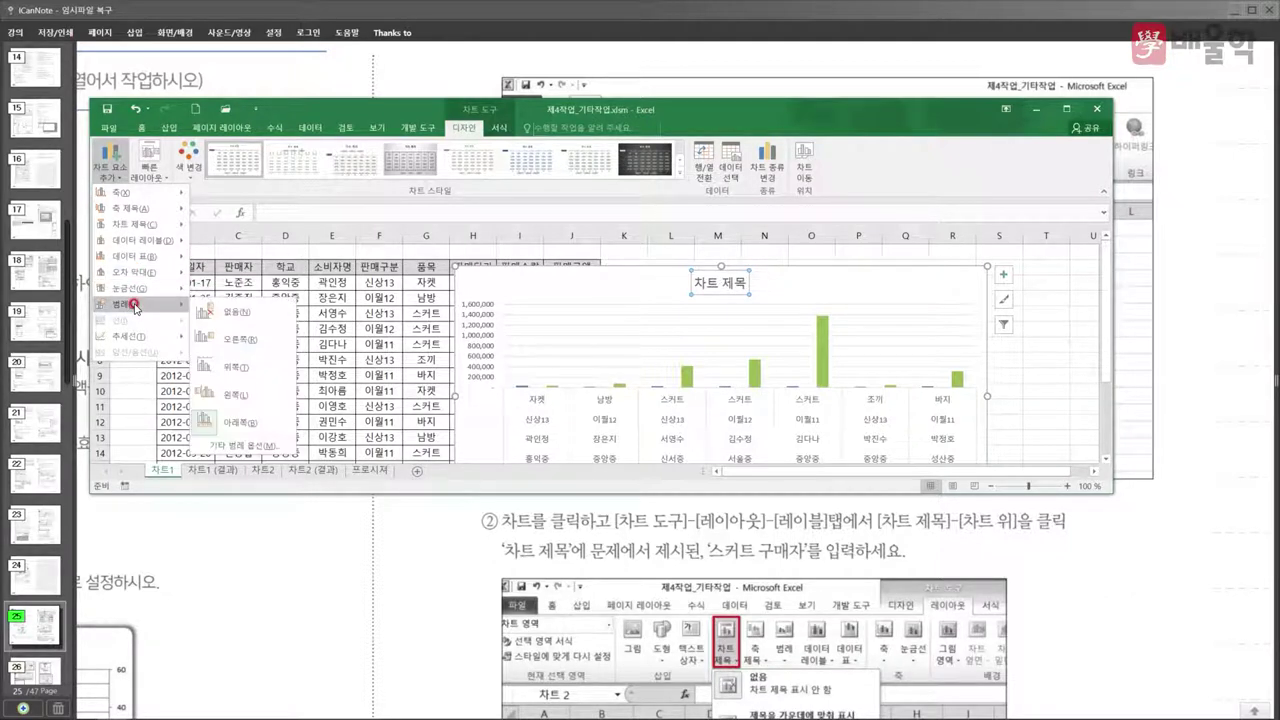
mouse_move(133, 340)
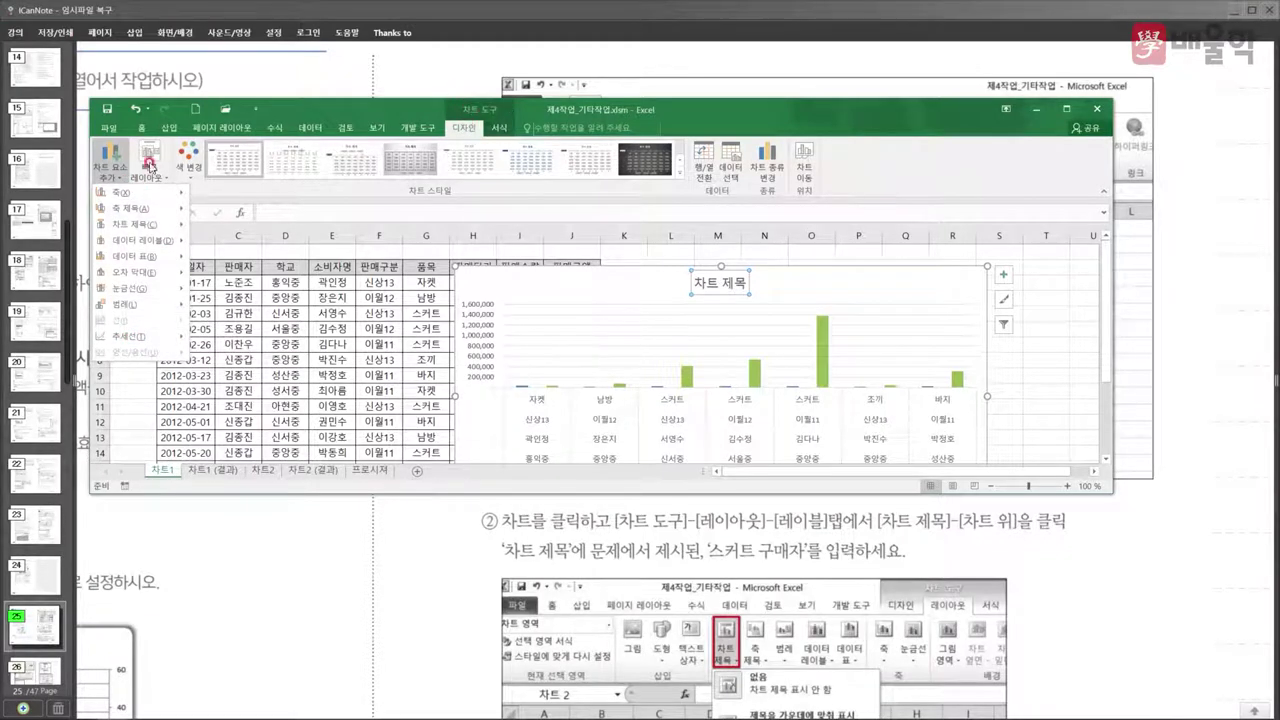
left_click(600, 527)
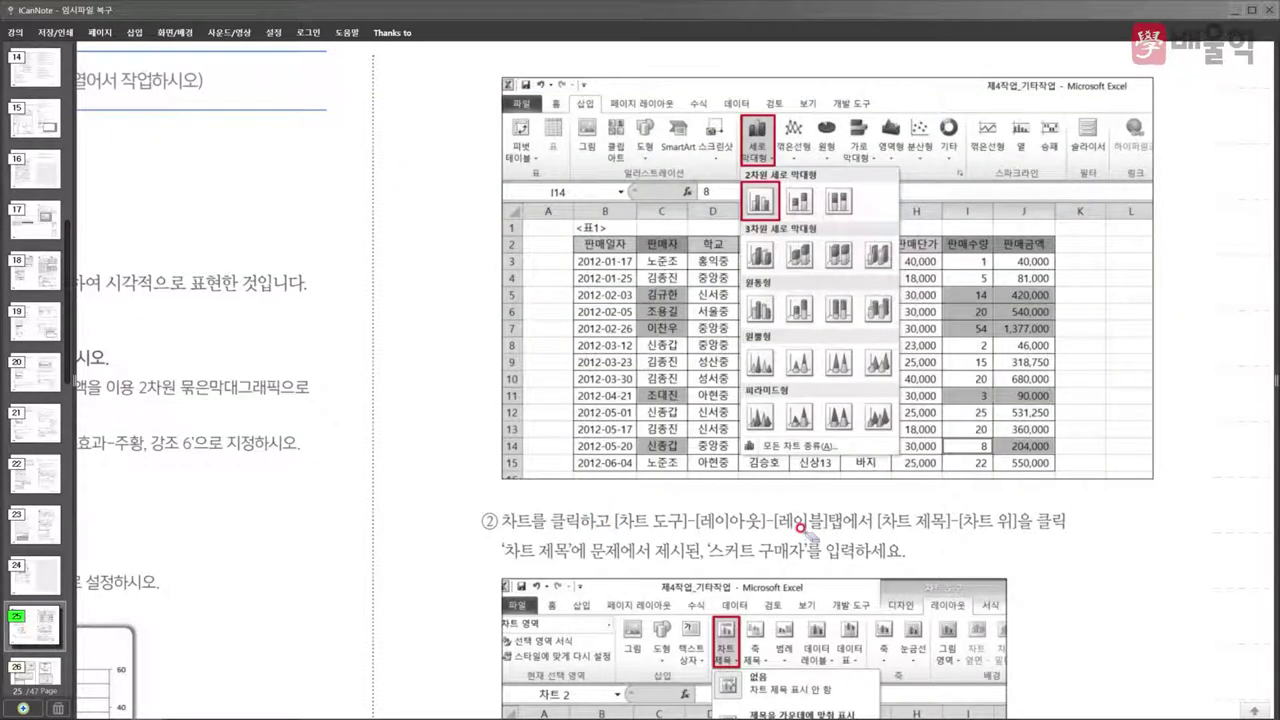
scroll(818, 518, "down", 1)
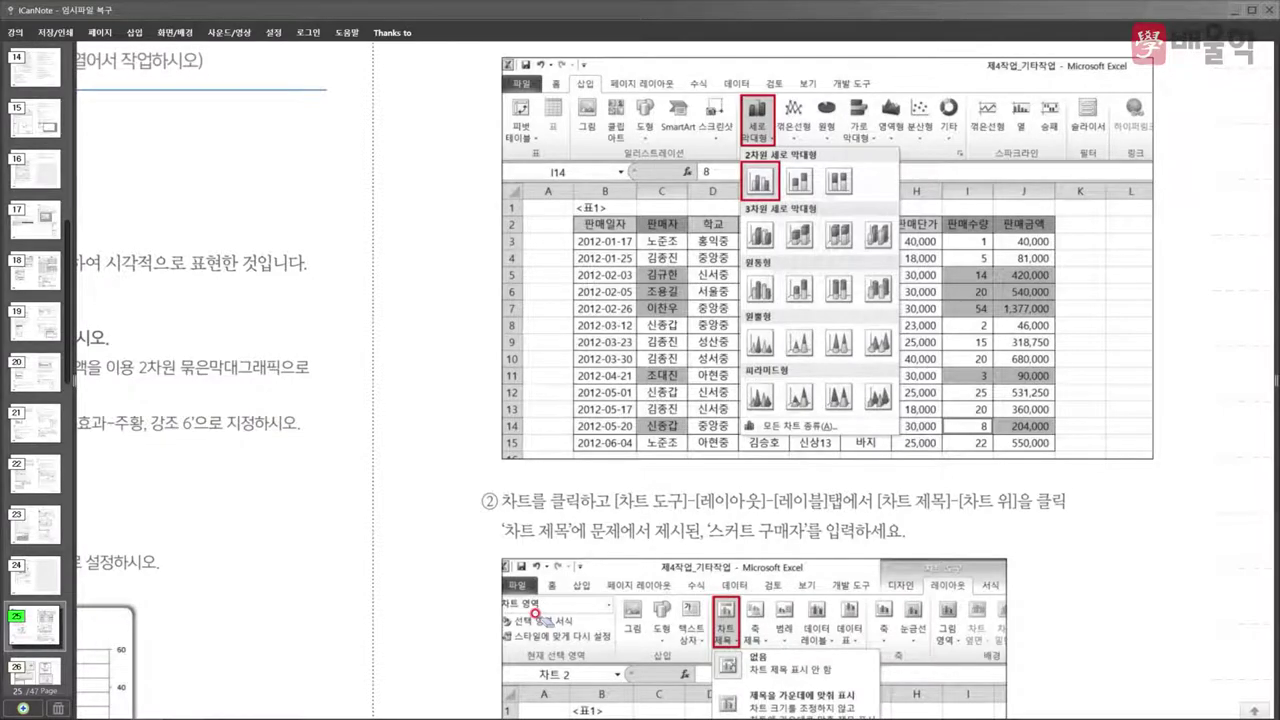
key("alt+Tab")
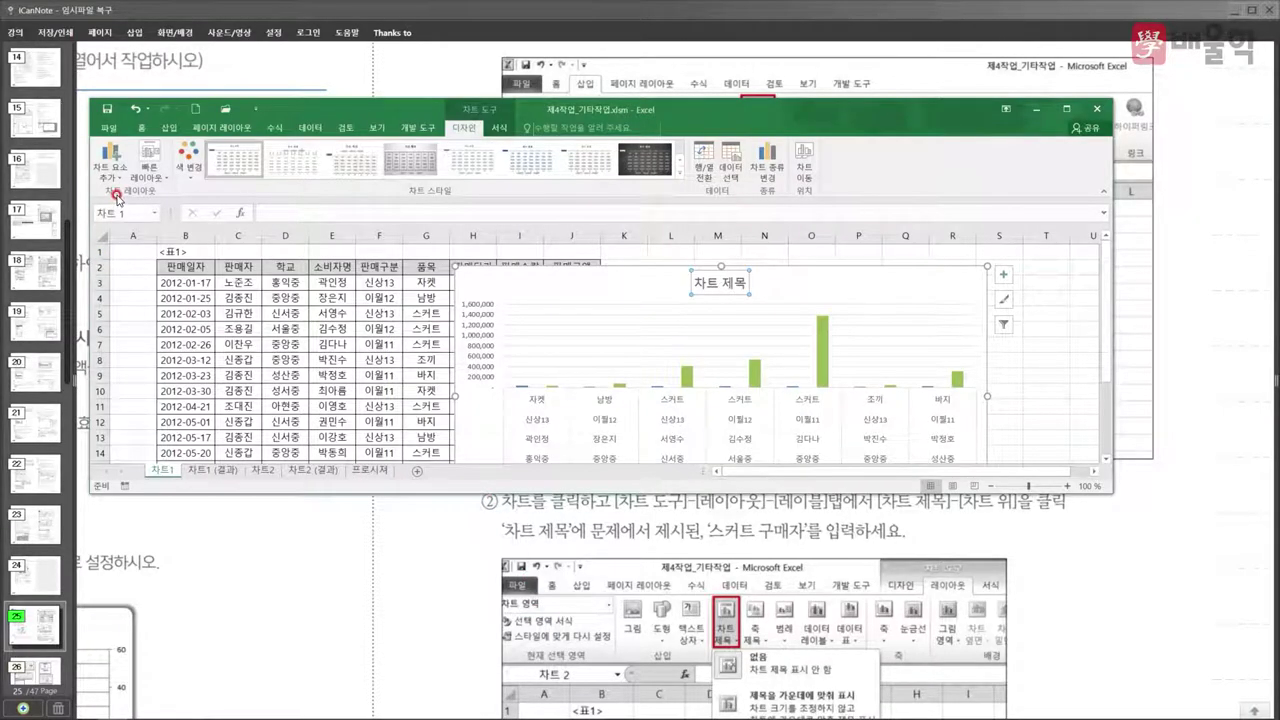
left_click(118, 177)
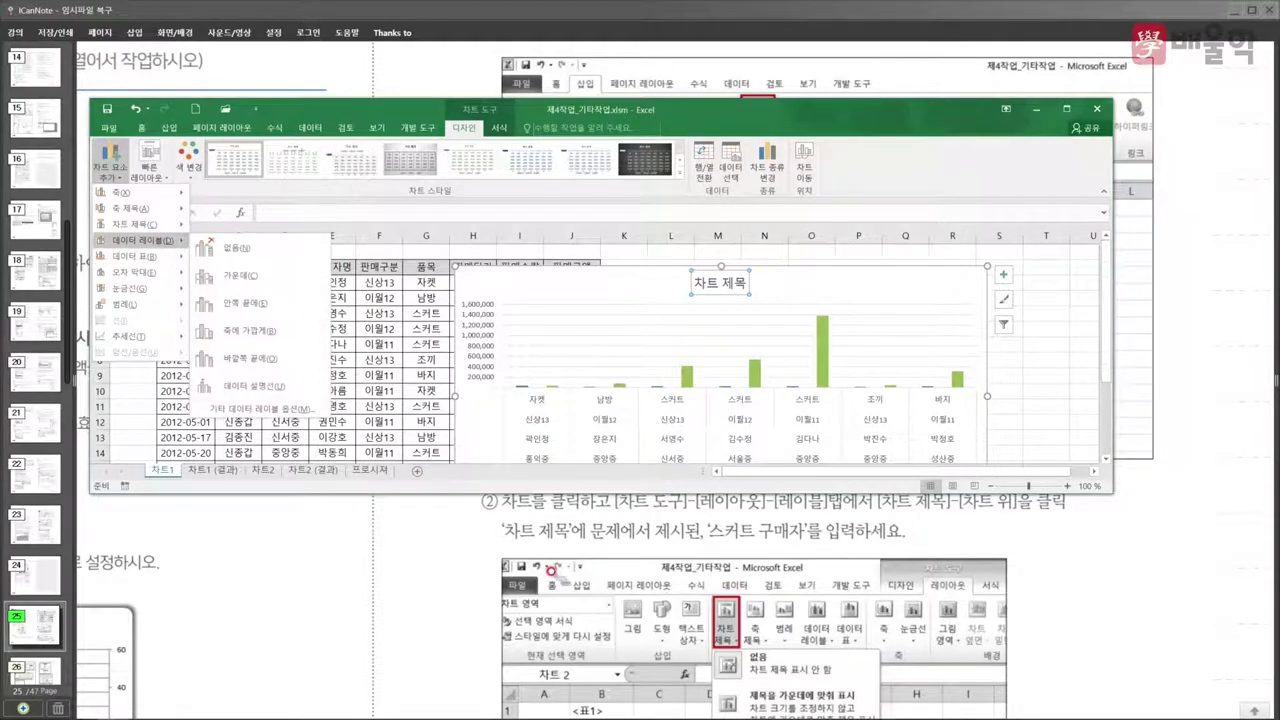
- Compare the chart title font instructions in the notes with the font settings available for the chart title in Excel
left_click(505, 575)
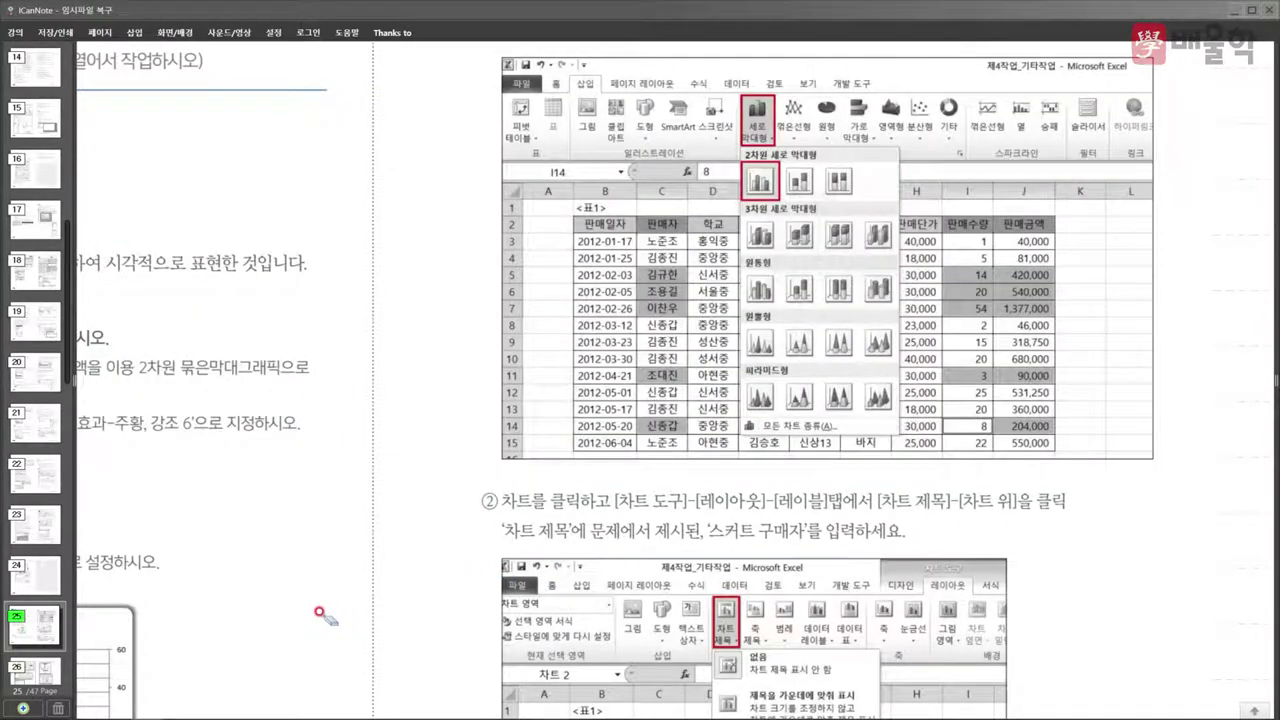
scroll(391, 628, "down", 5)
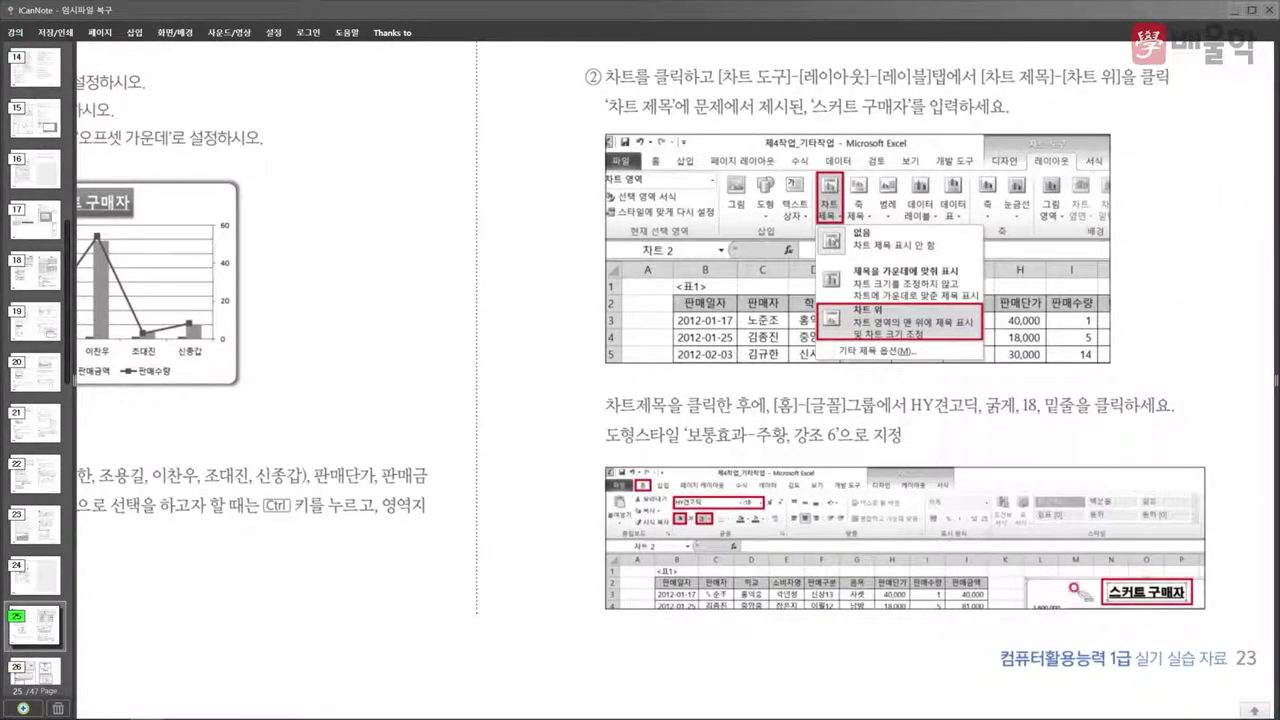
key("alt+Tab")
left_click(725, 296)
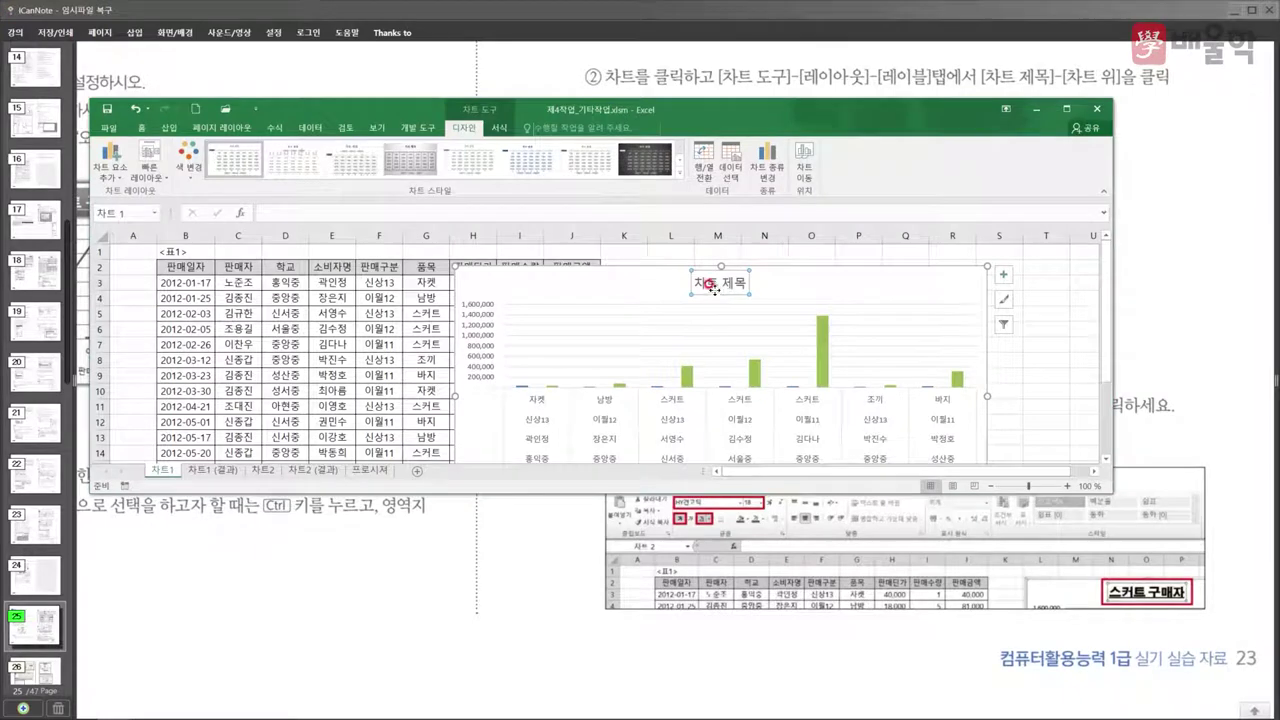
left_click(142, 128)
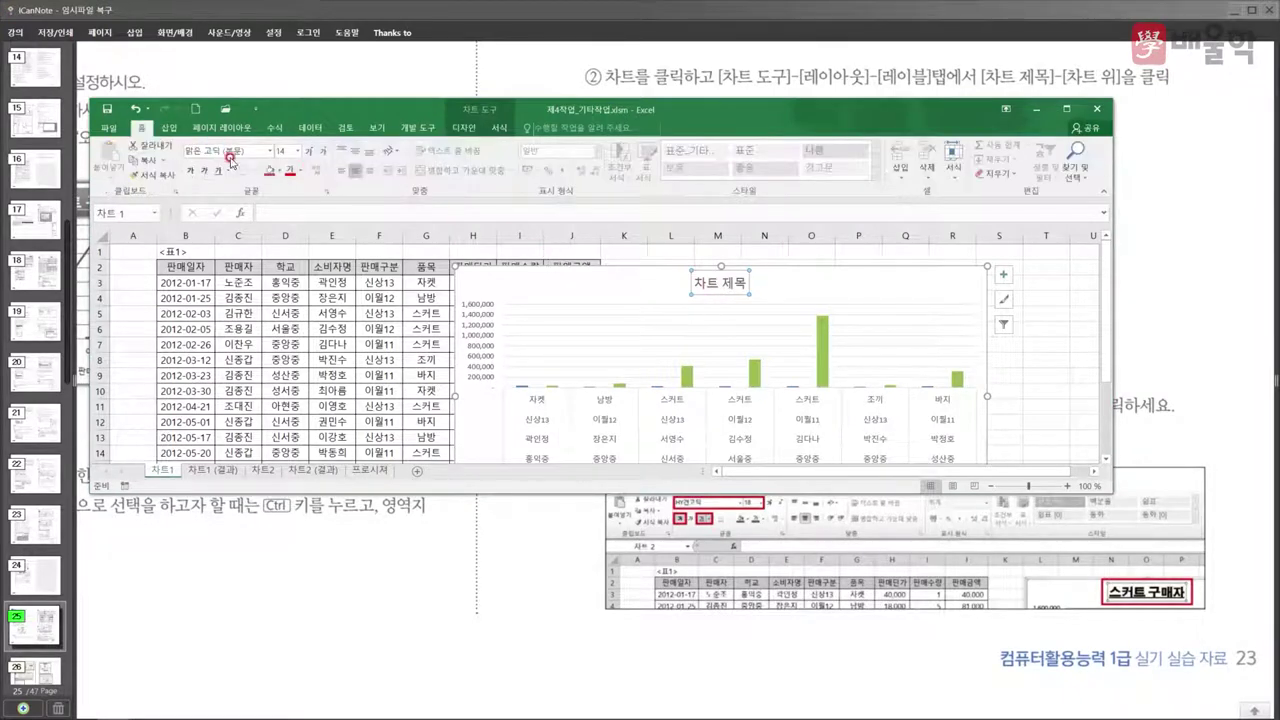
key("alt+Tab")
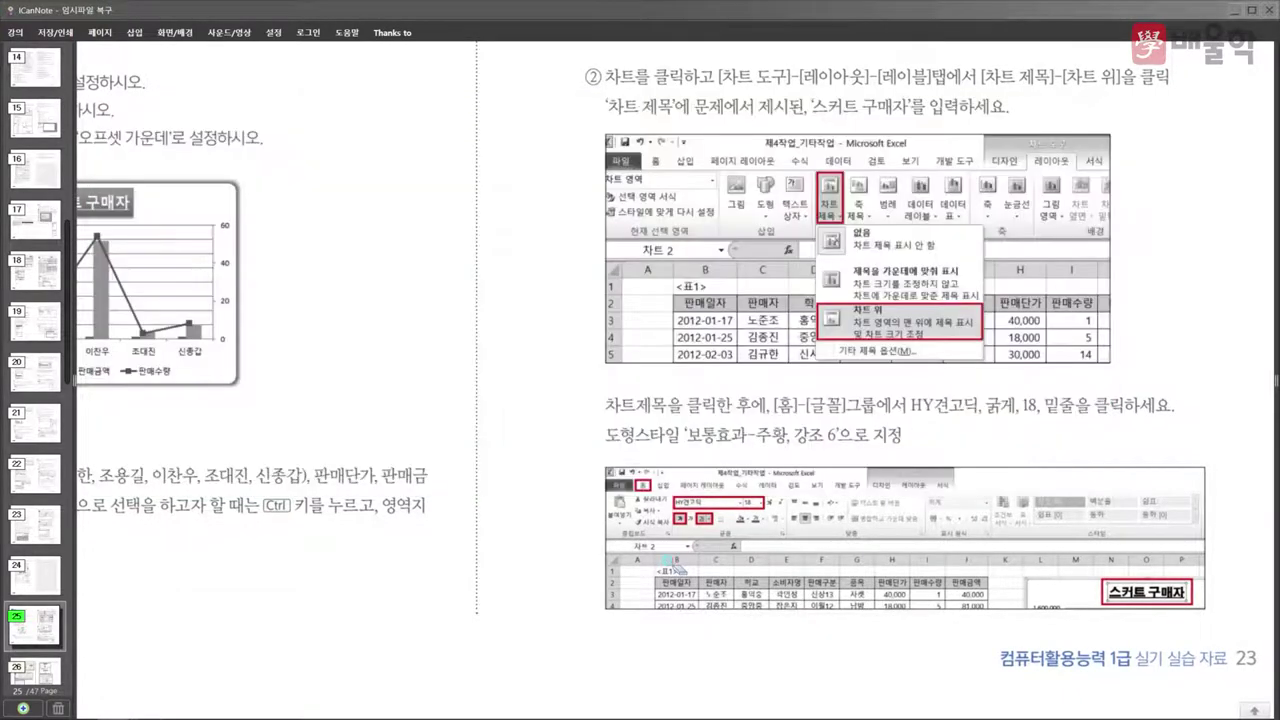
- Consult page 26 of the notes and apply the shape style 보통 효과 - 주황, 강조 6 to the chart title in Excel
left_click(46, 665)
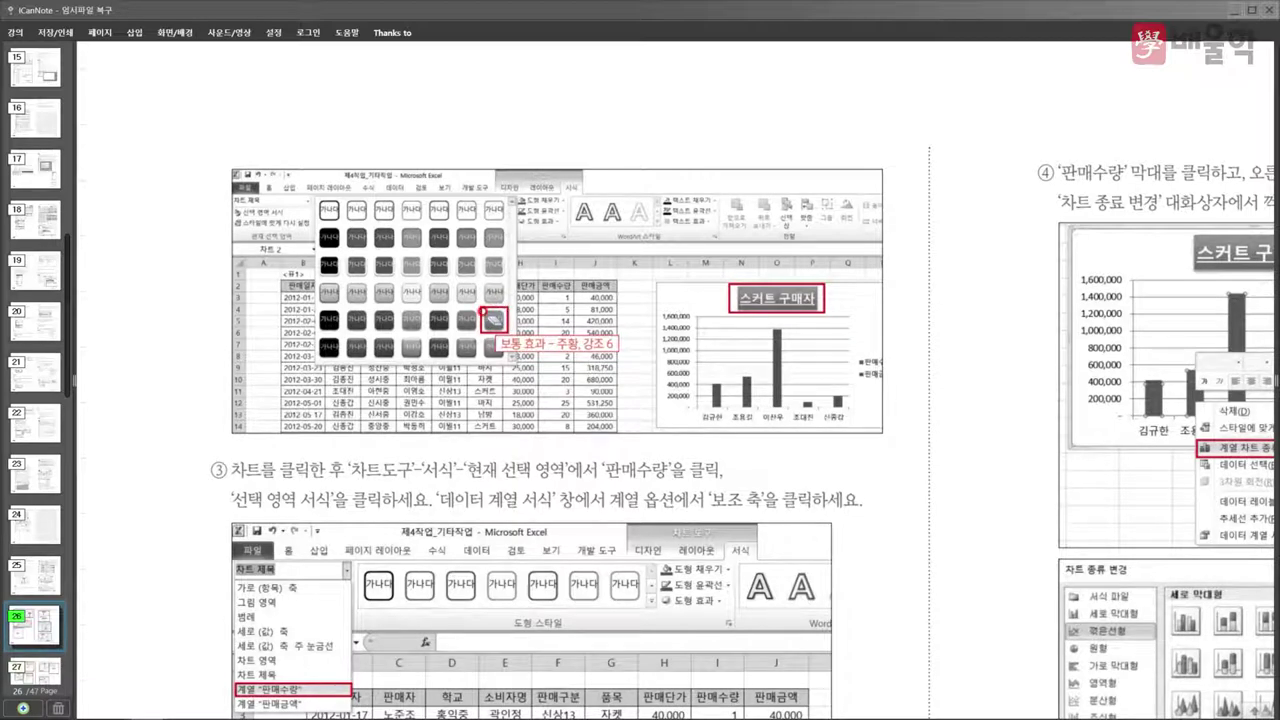
key("alt+Tab")
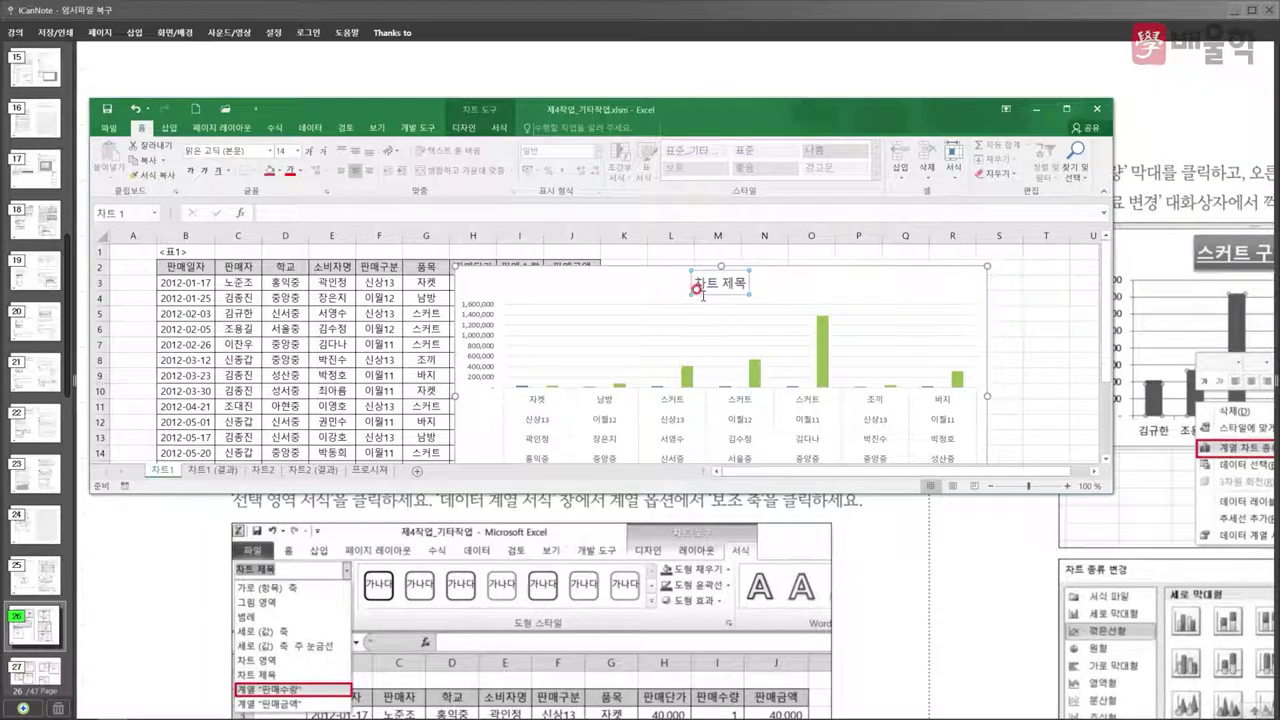
left_click(734, 280)
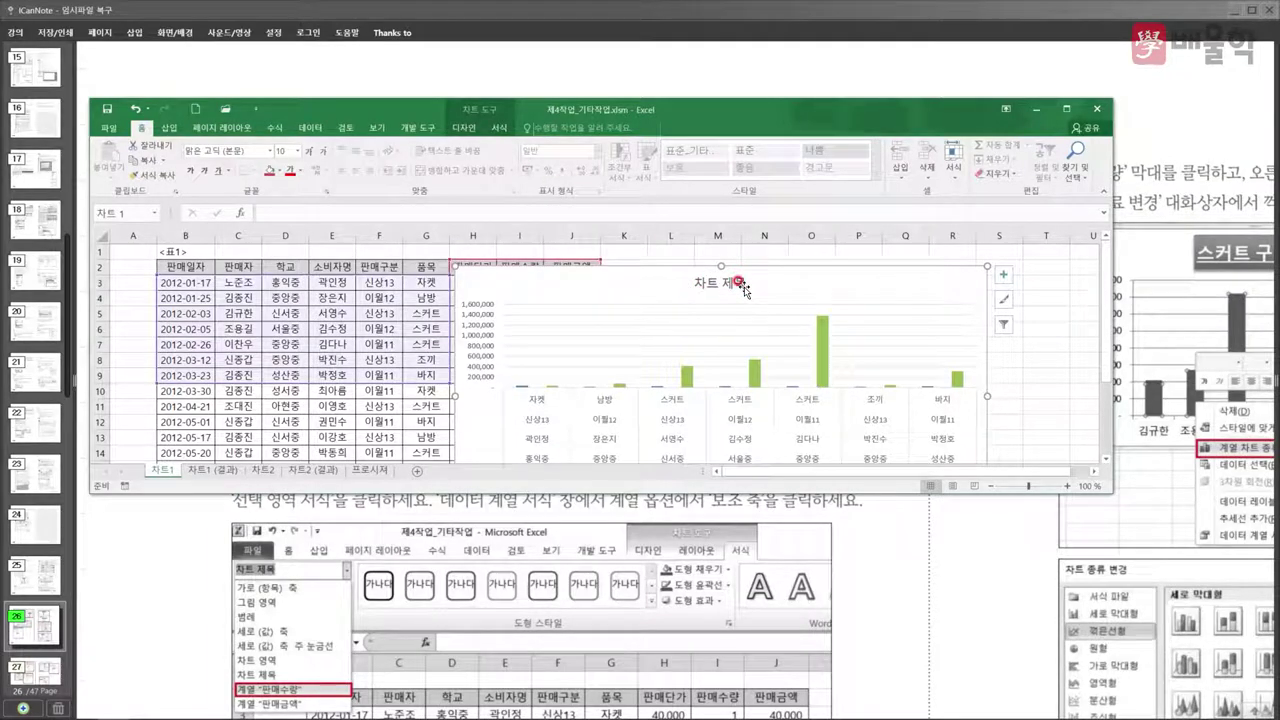
left_click(474, 129)
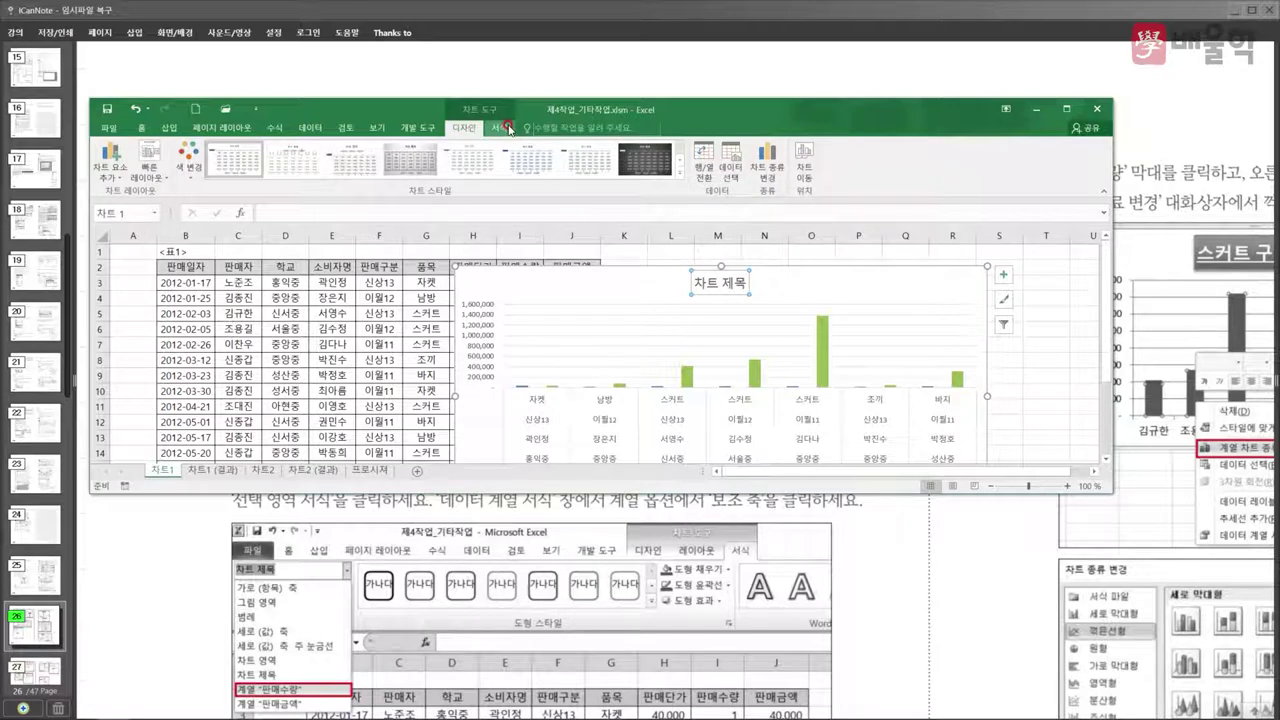
left_click(507, 128)
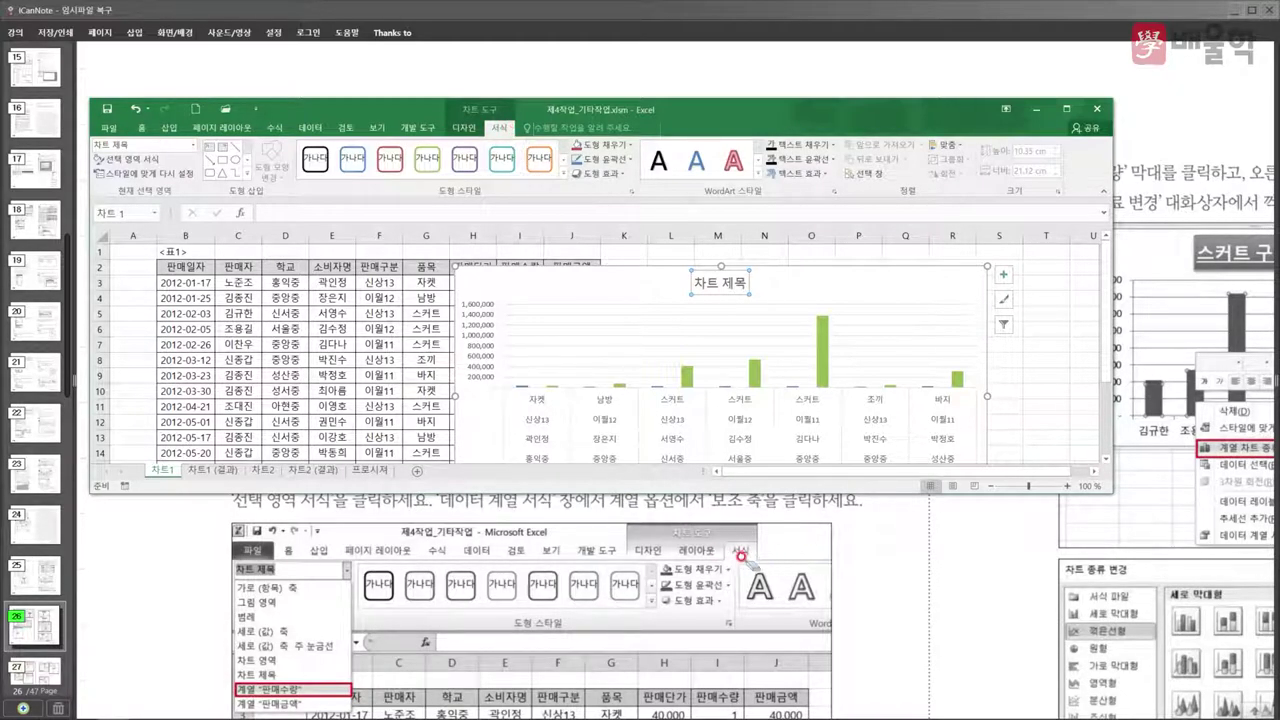
left_click(562, 176)
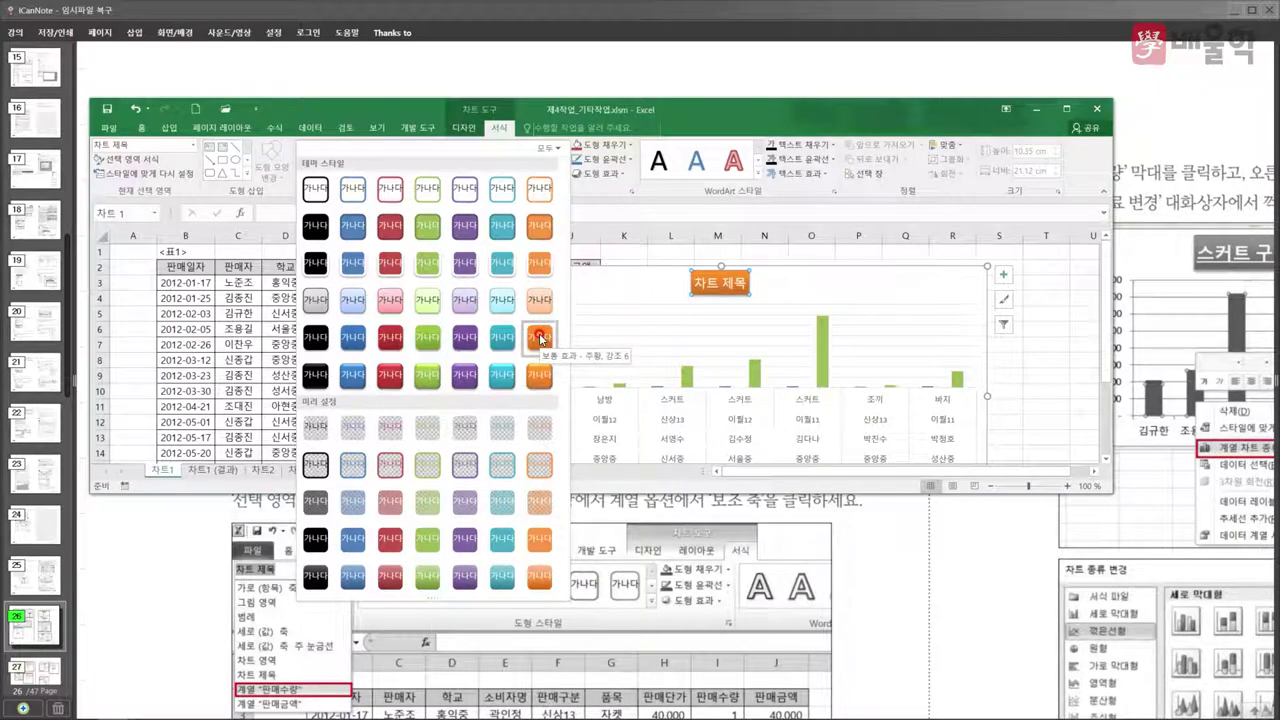
left_click(540, 338)
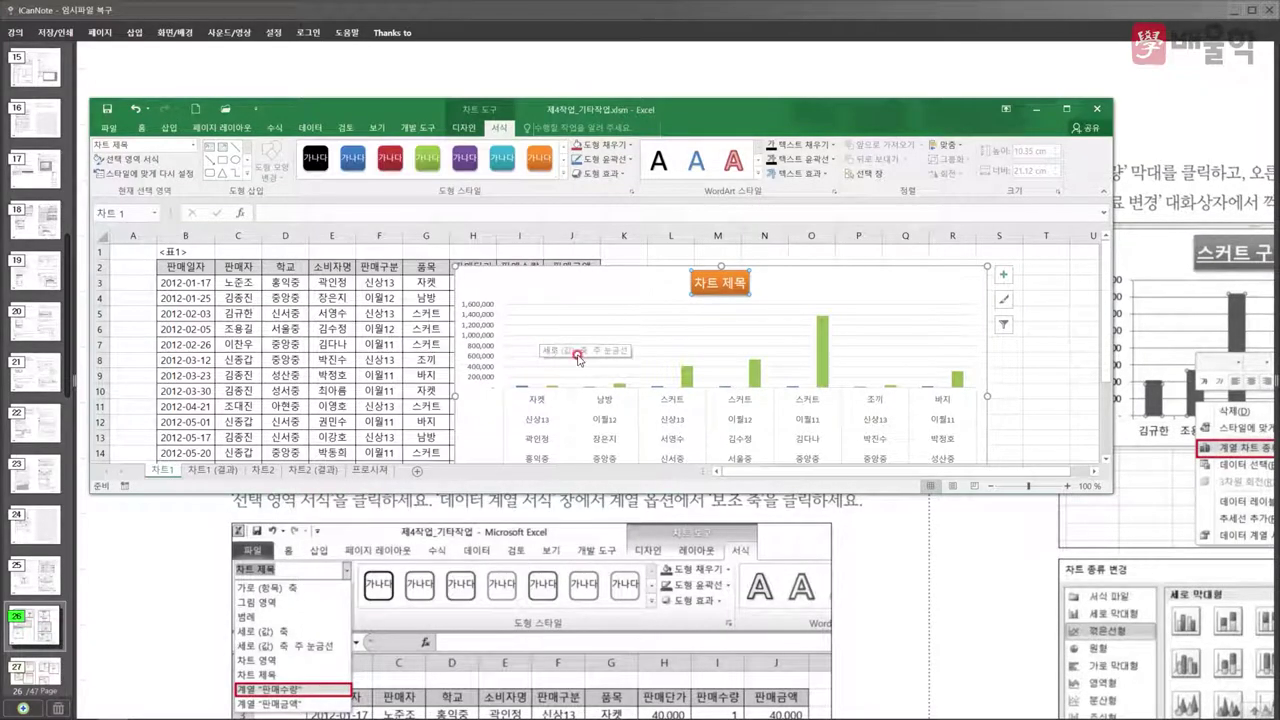
- Review the instructions in the notes for placing the 판매수량 series on the secondary axis (보조 축)
left_click(893, 537)
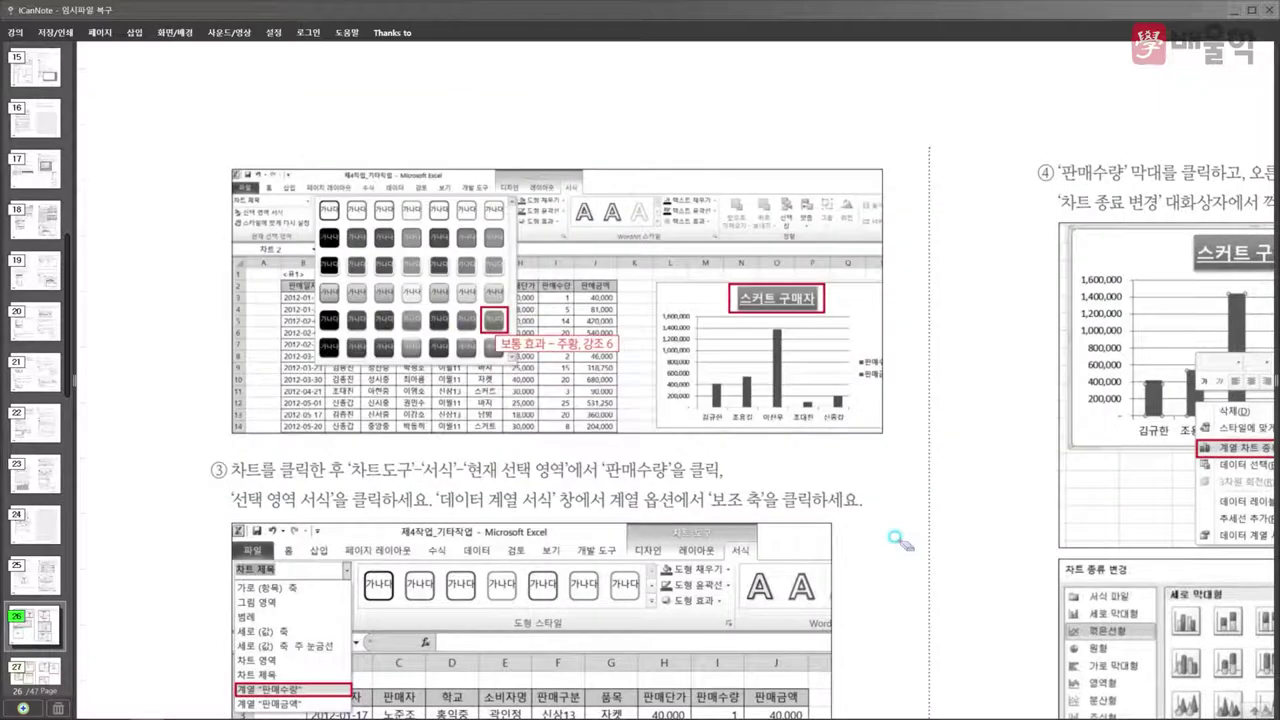
scroll(897, 538, "down", 1)
scroll(897, 538, "down", 3)
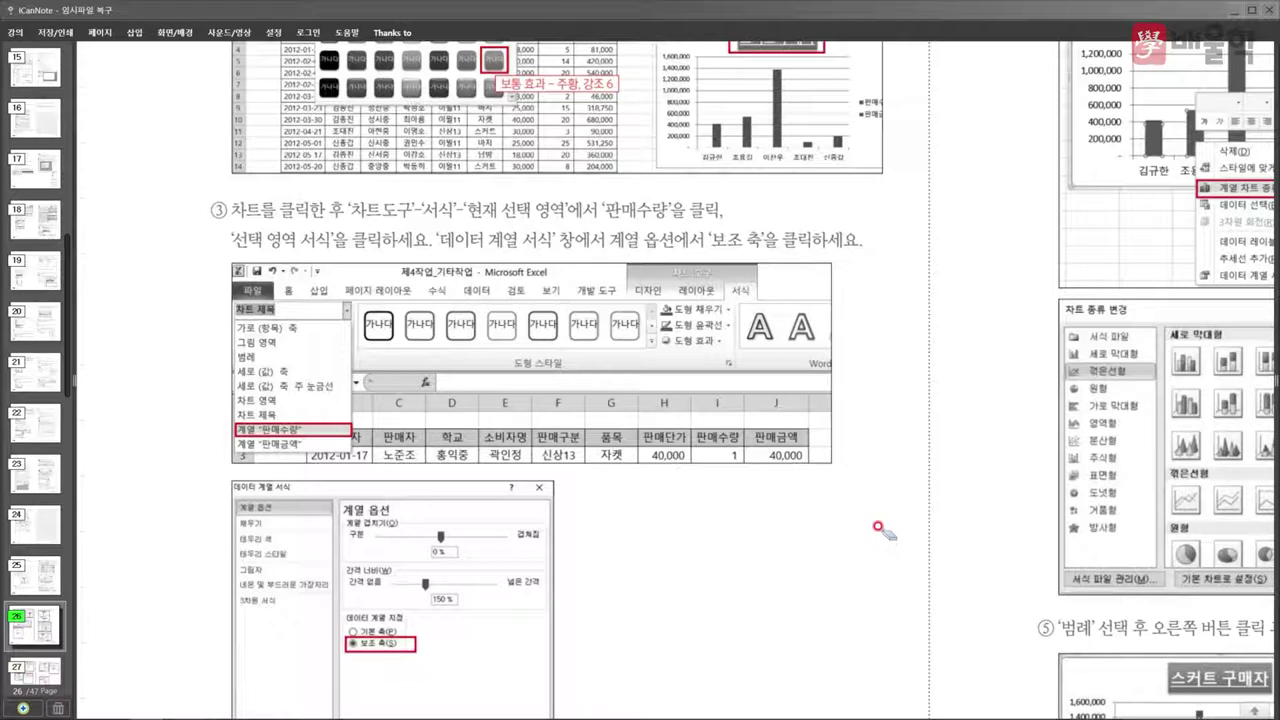
scroll(880, 528, "down", 1)
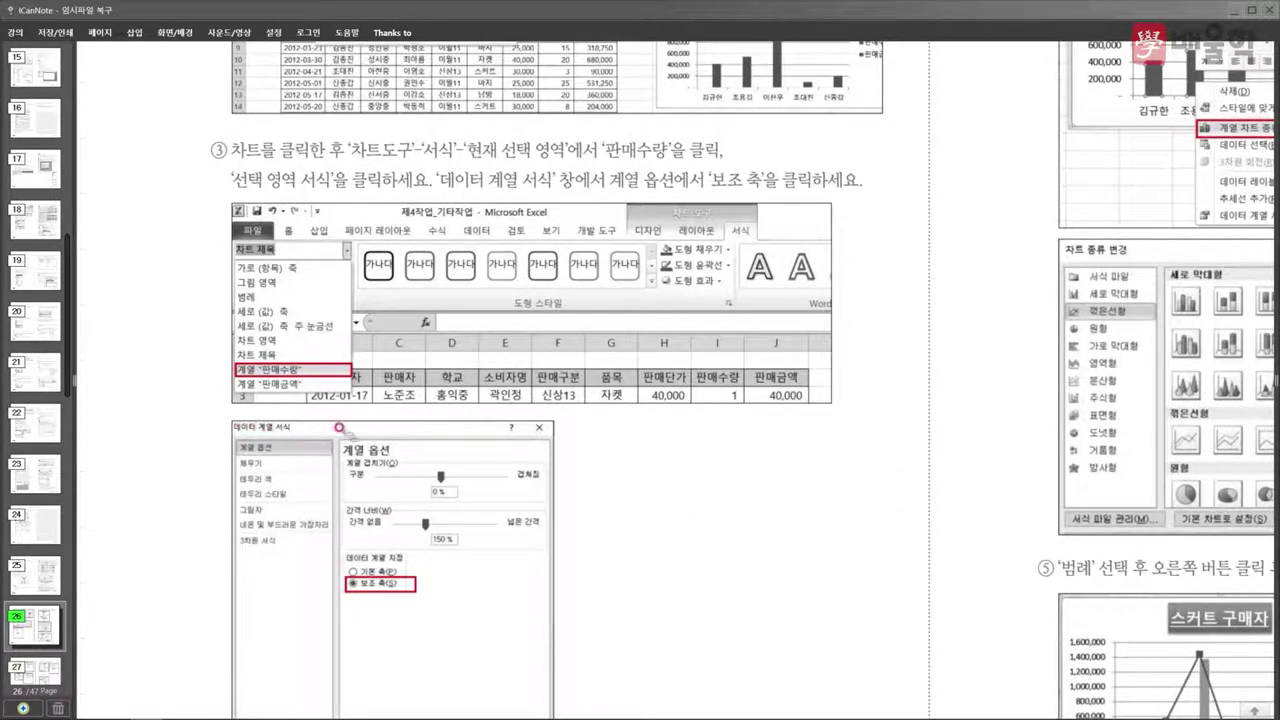
scroll(590, 445, "up", 2)
scroll(590, 457, "up", 2)
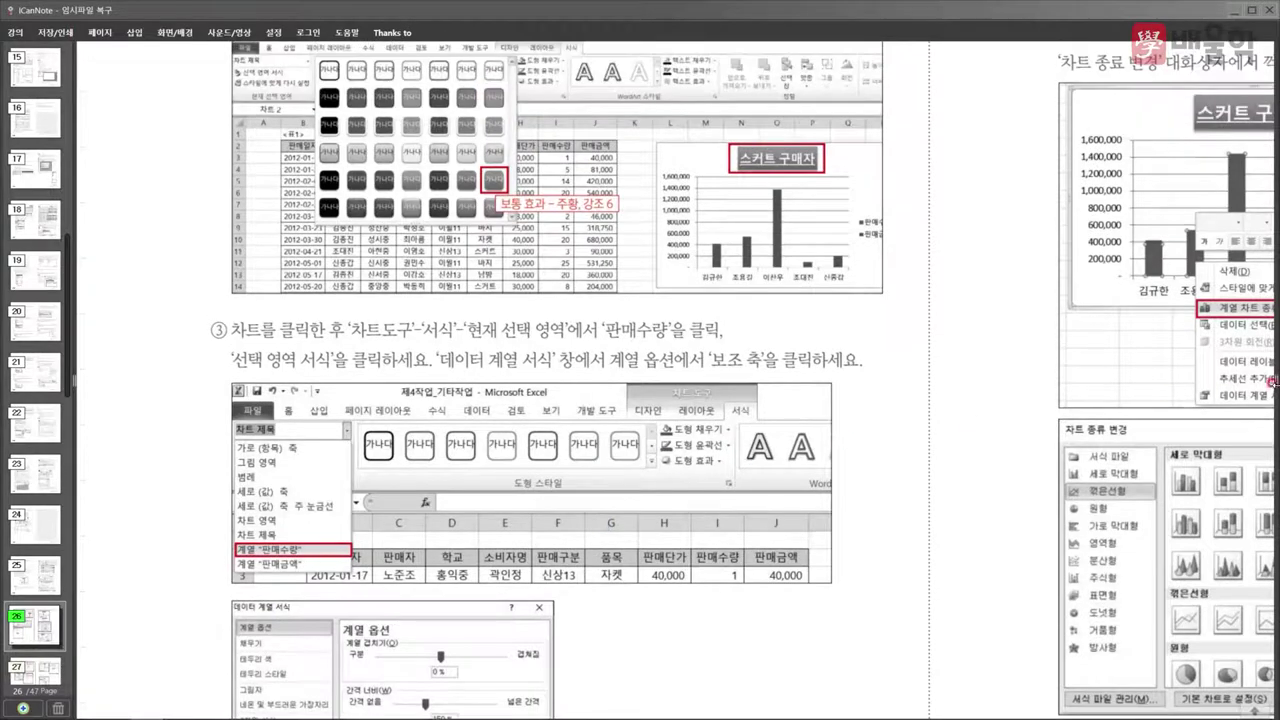
scroll(800, 385, "up", 1)
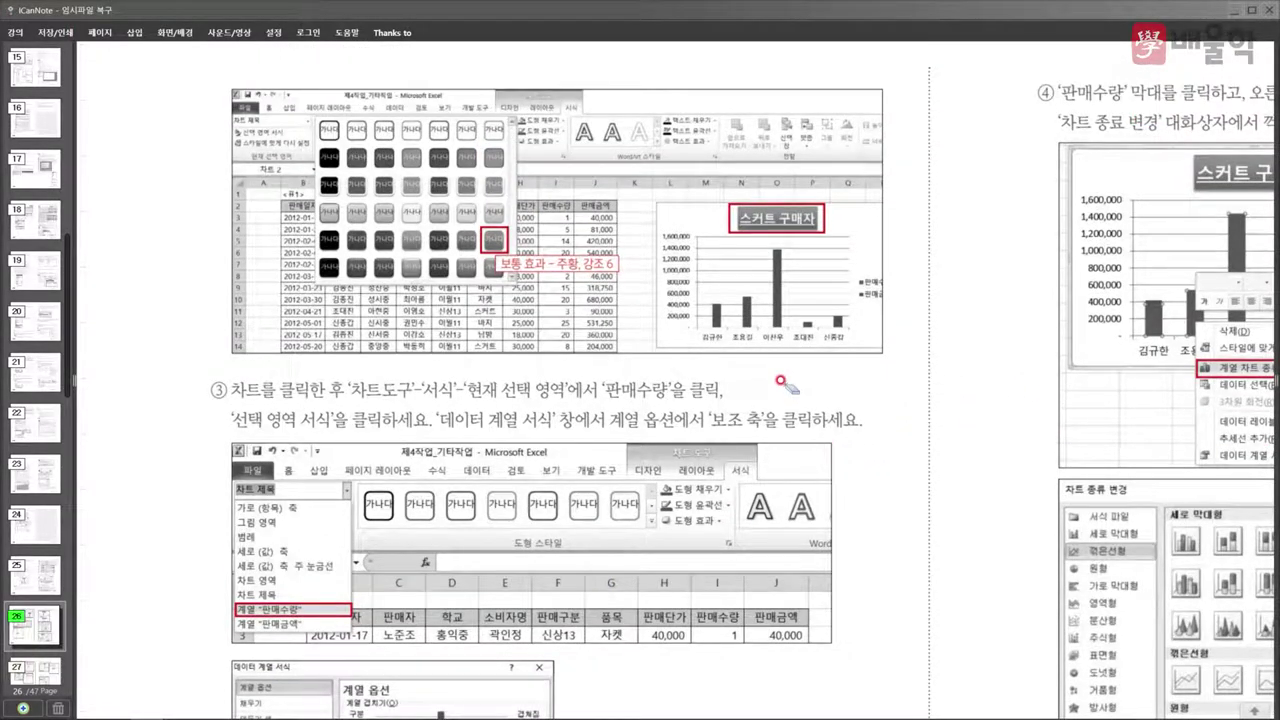
scroll(740, 415, "down", 3)
- Switch to Excel and open the data series formatting options (데이터 계열 서식) for the chart's 판매금액 columns
key("alt+Tab")
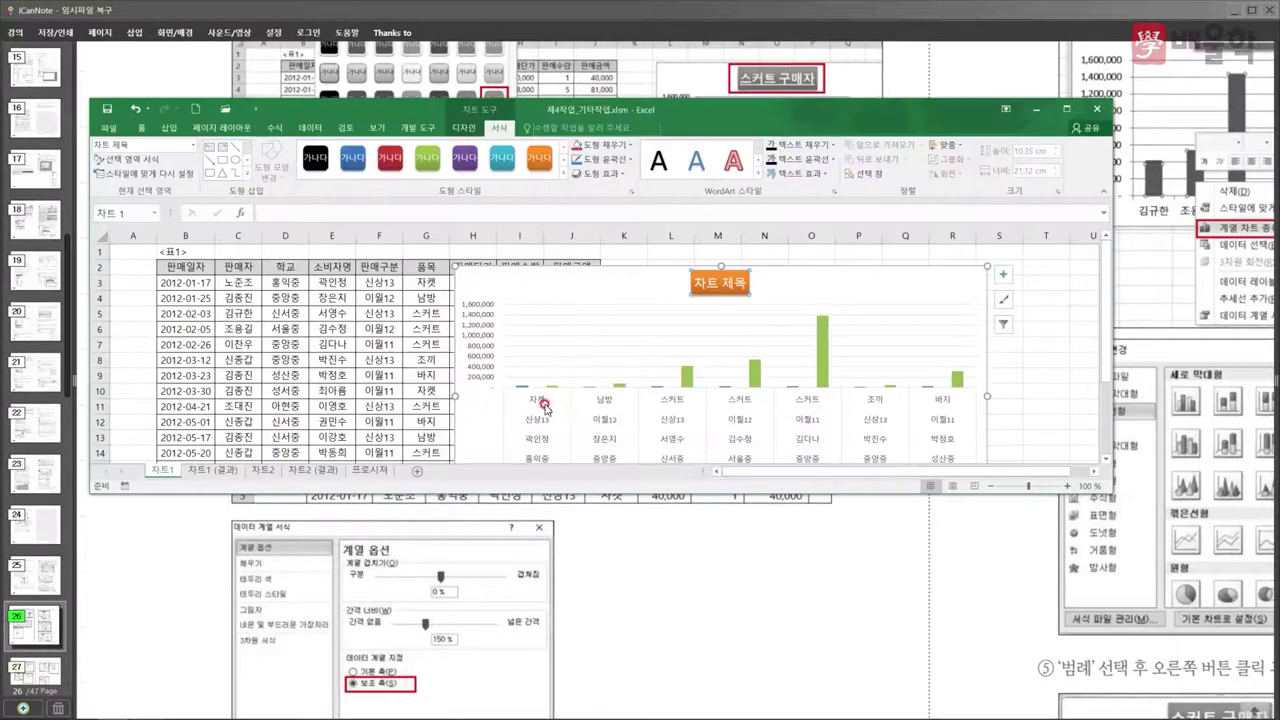
left_click(822, 346)
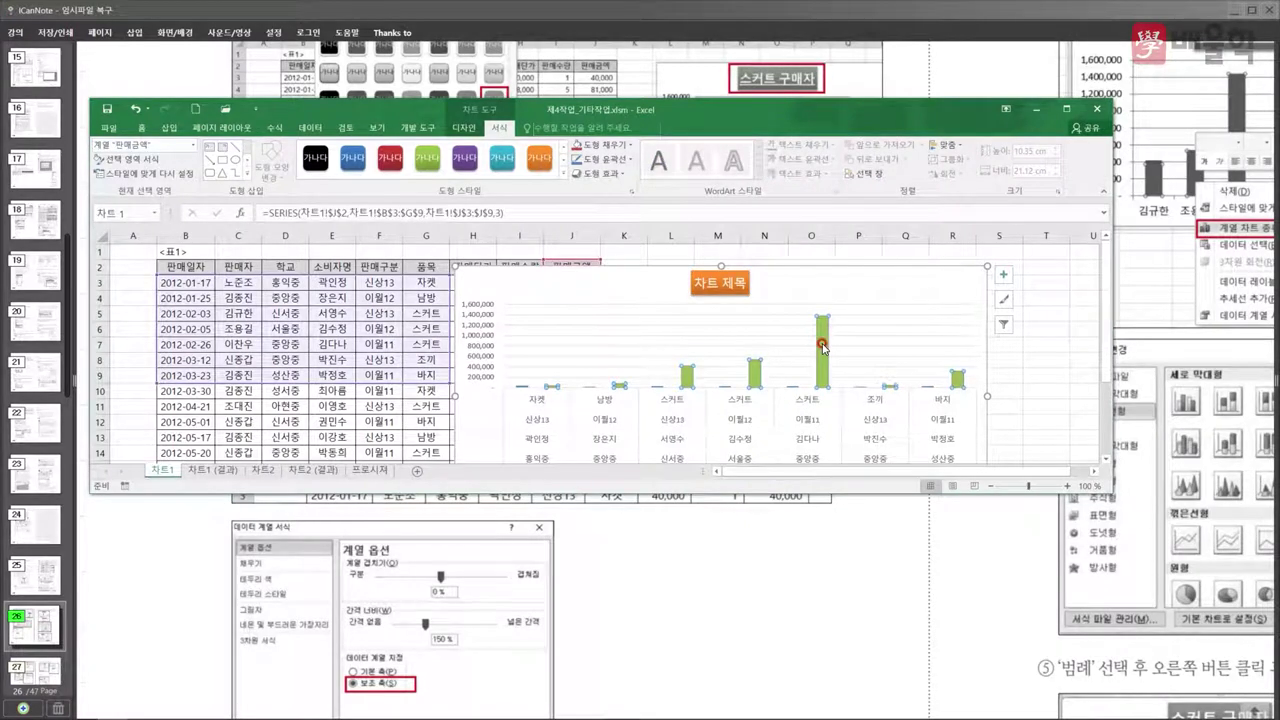
right_click(823, 343)
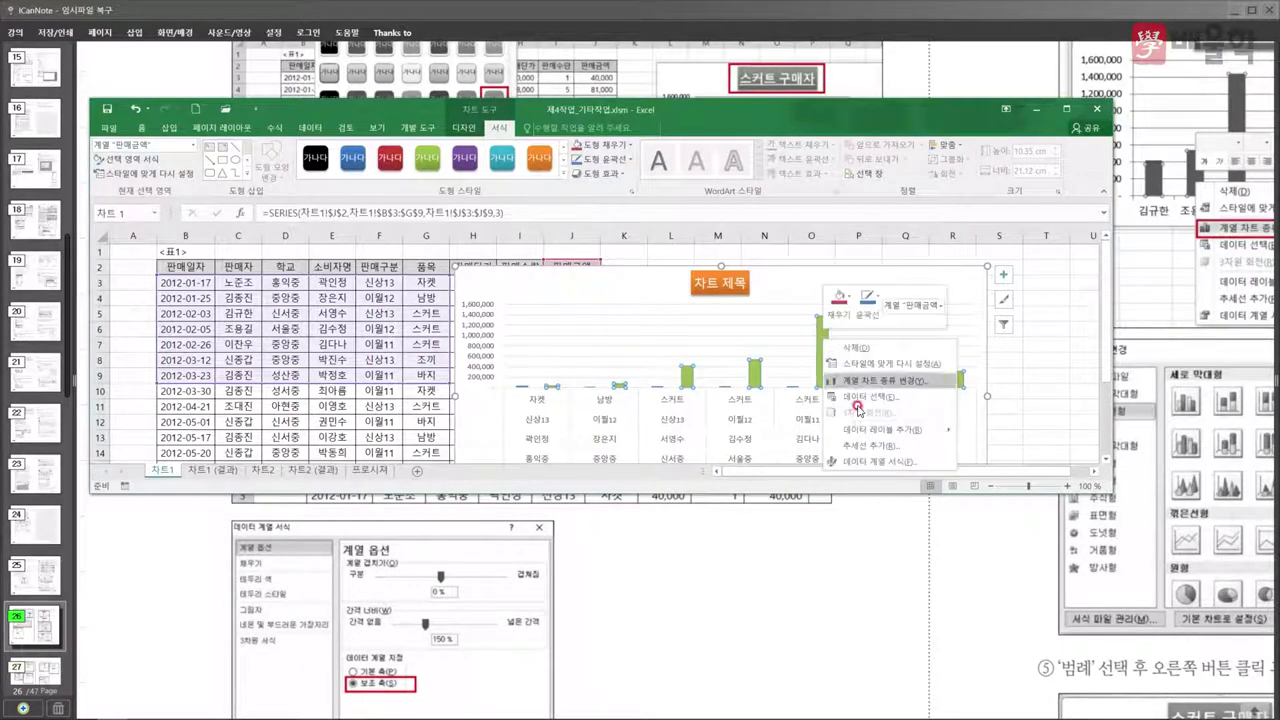
left_click(874, 463)
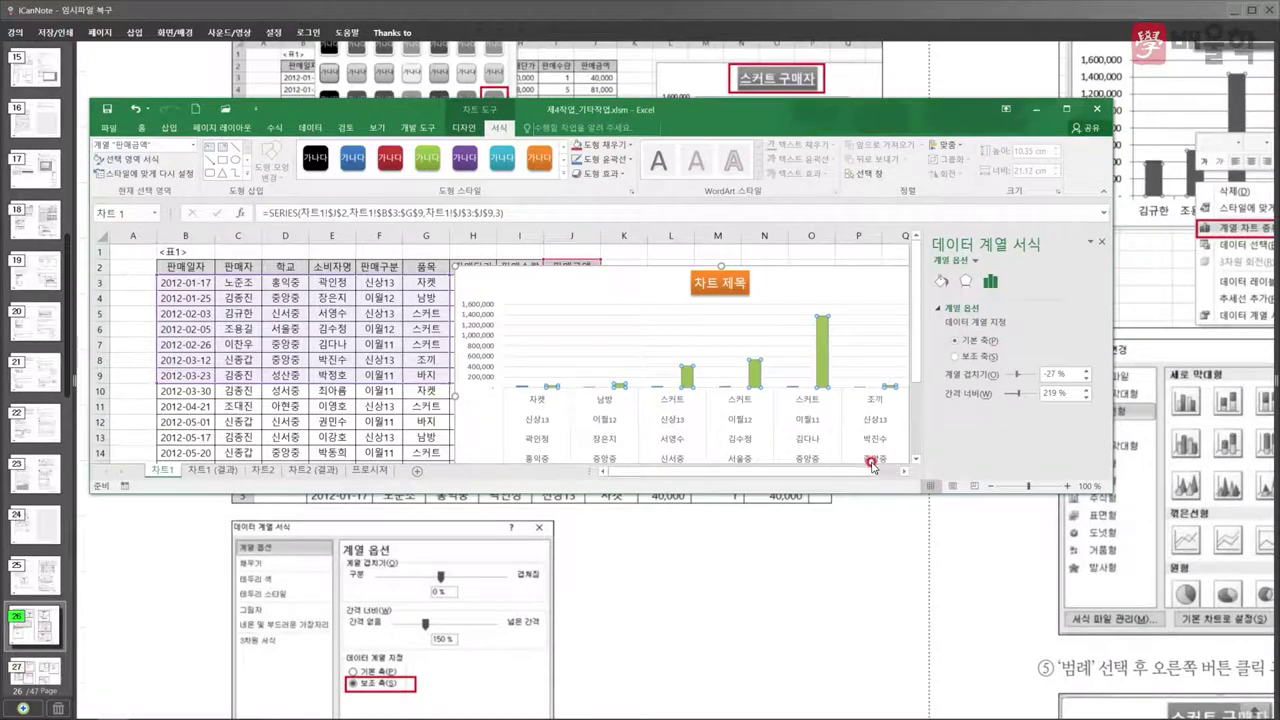